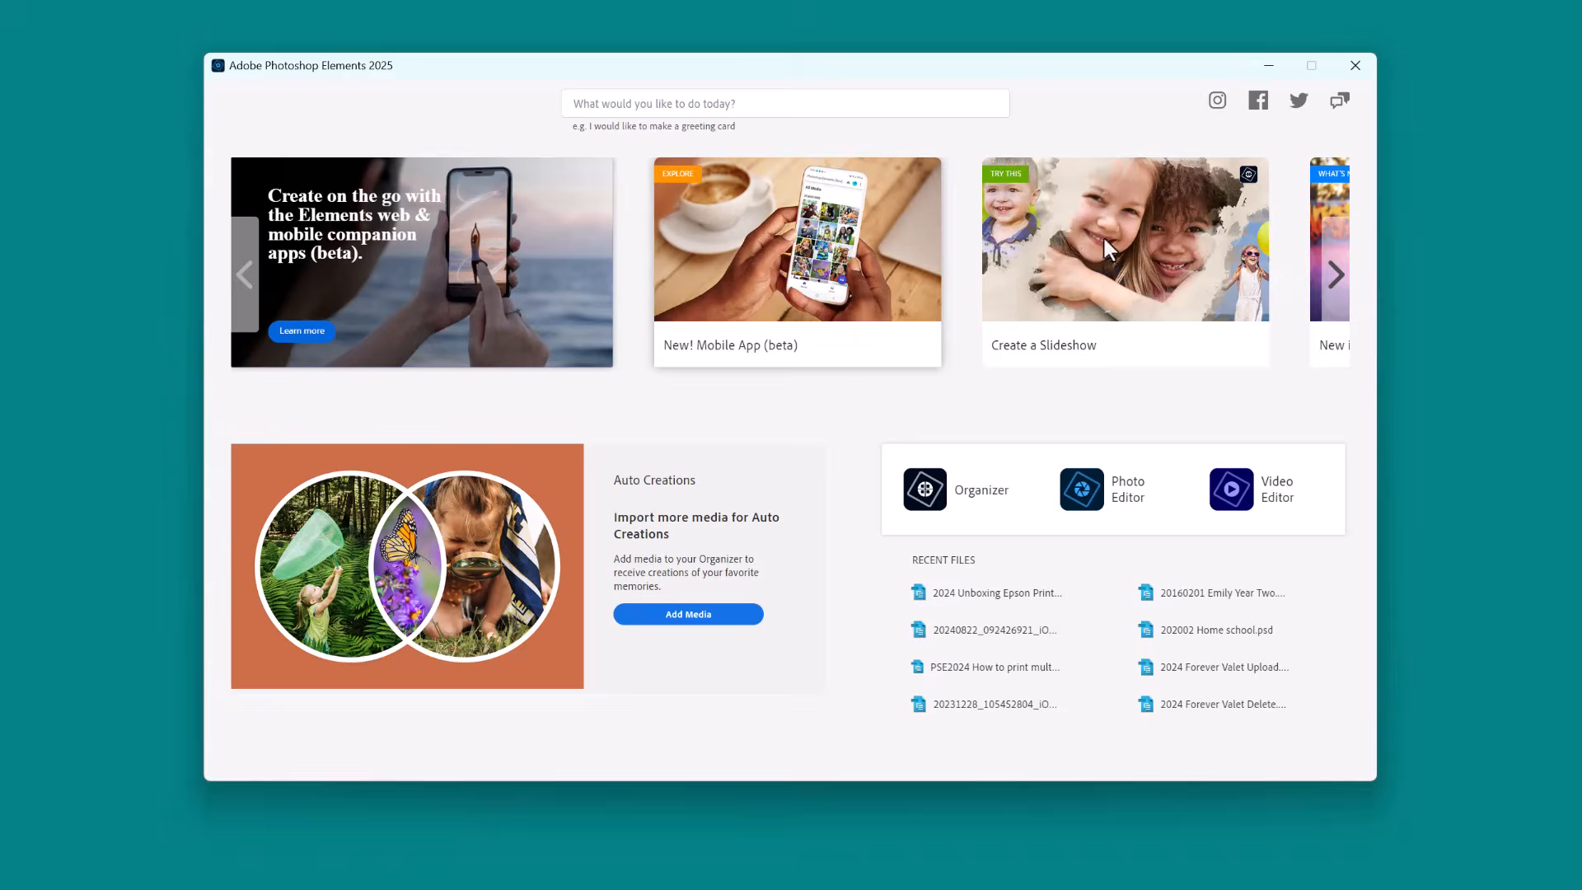
Browse through the suggested projects and effects on the home screen carousel.
left_click(1336, 277)
left_click(1336, 276)
left_click(1336, 277)
left_click(1337, 277)
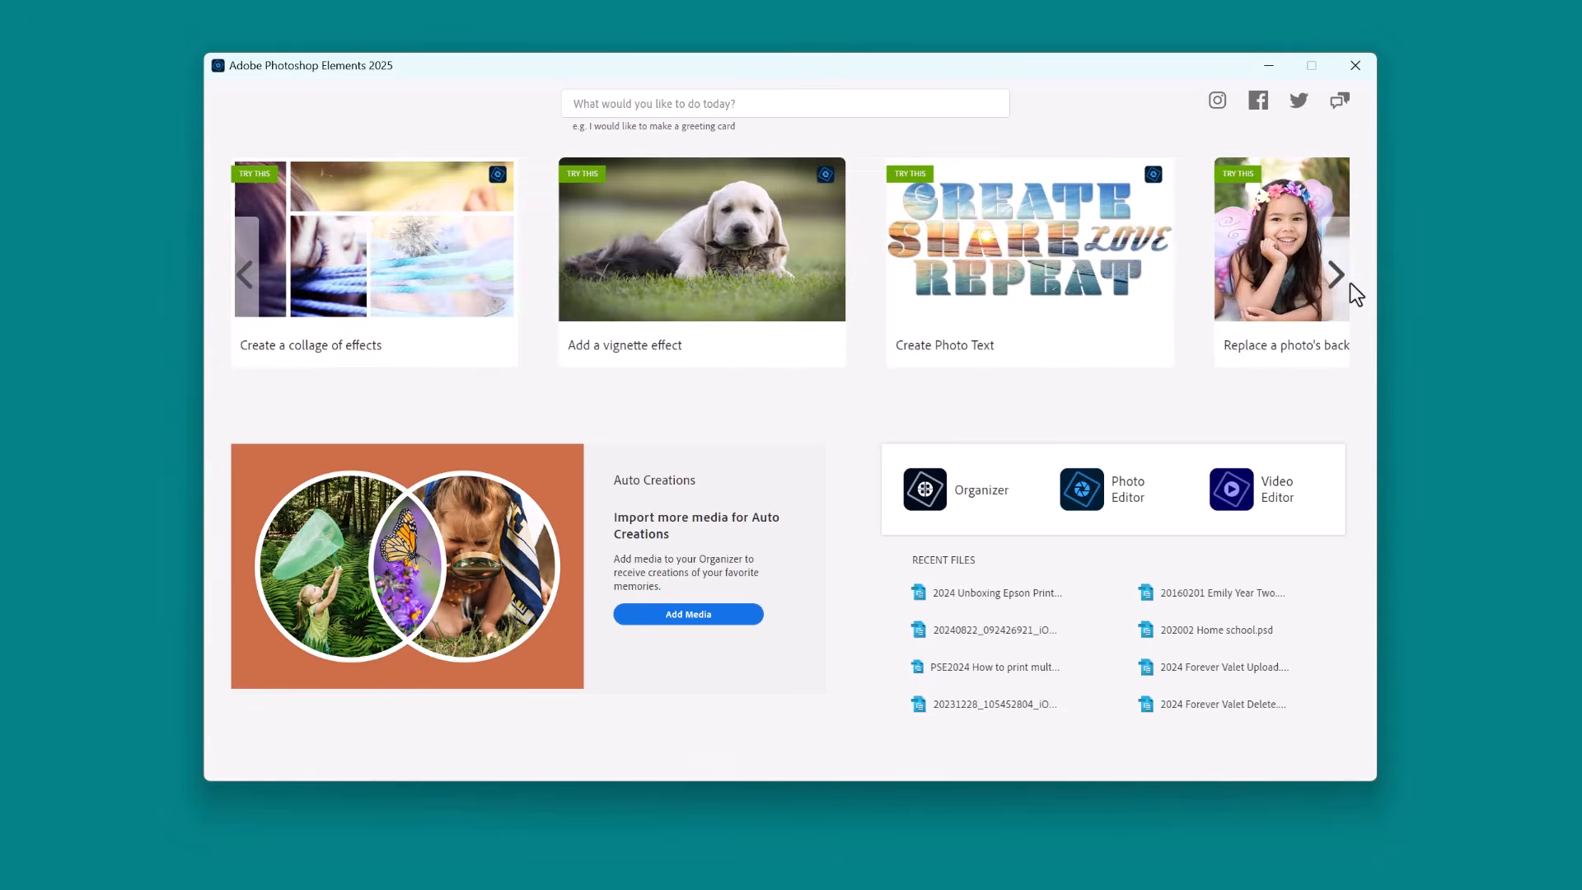
left_click(1336, 277)
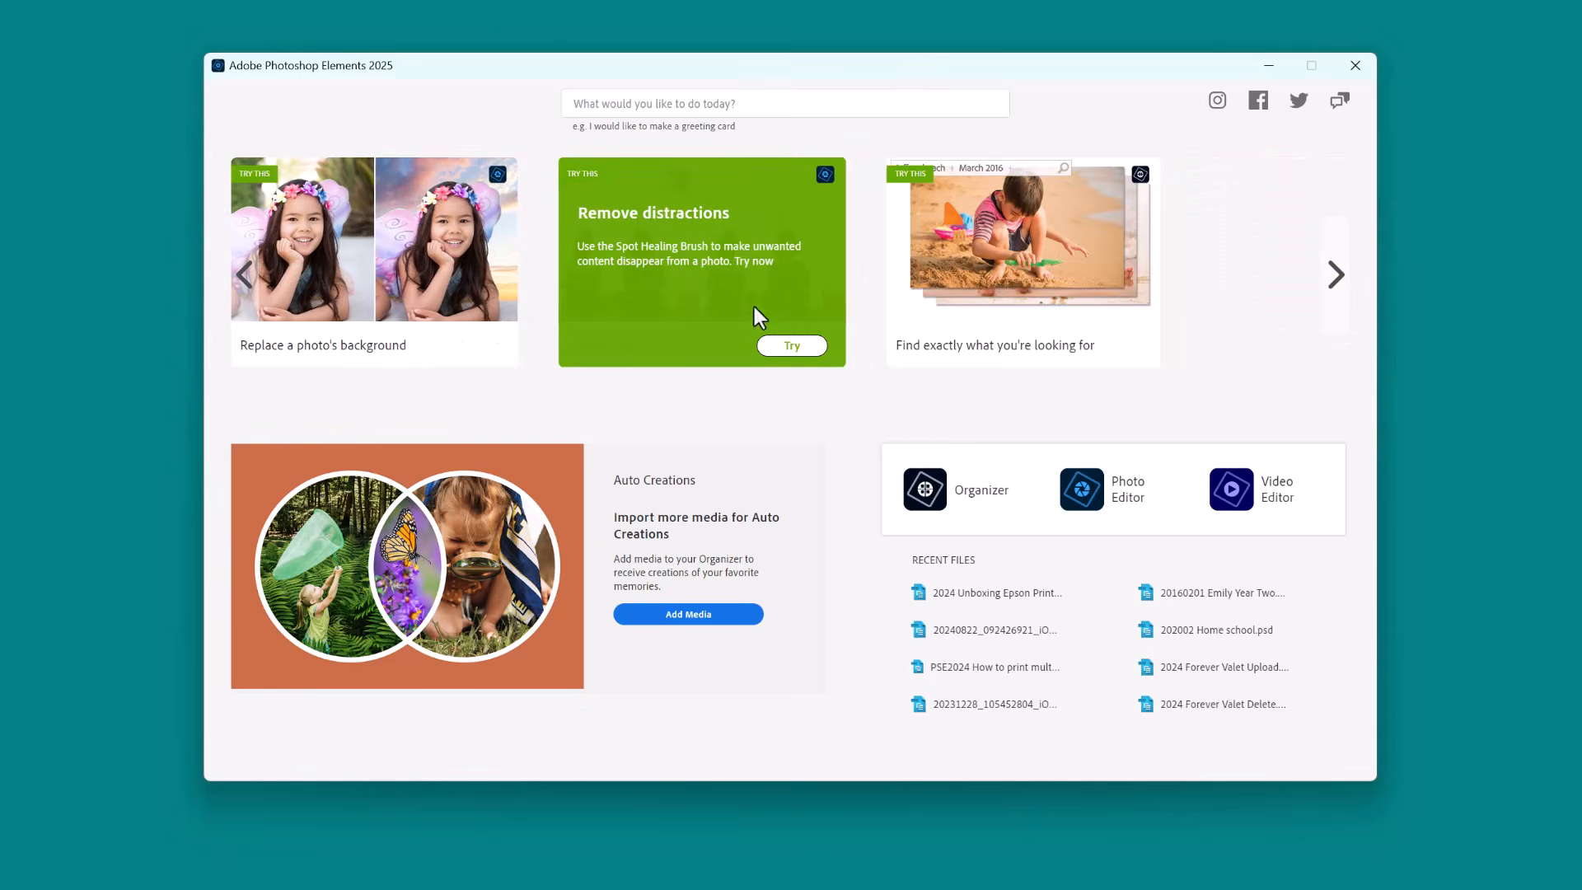
left_click(250, 282)
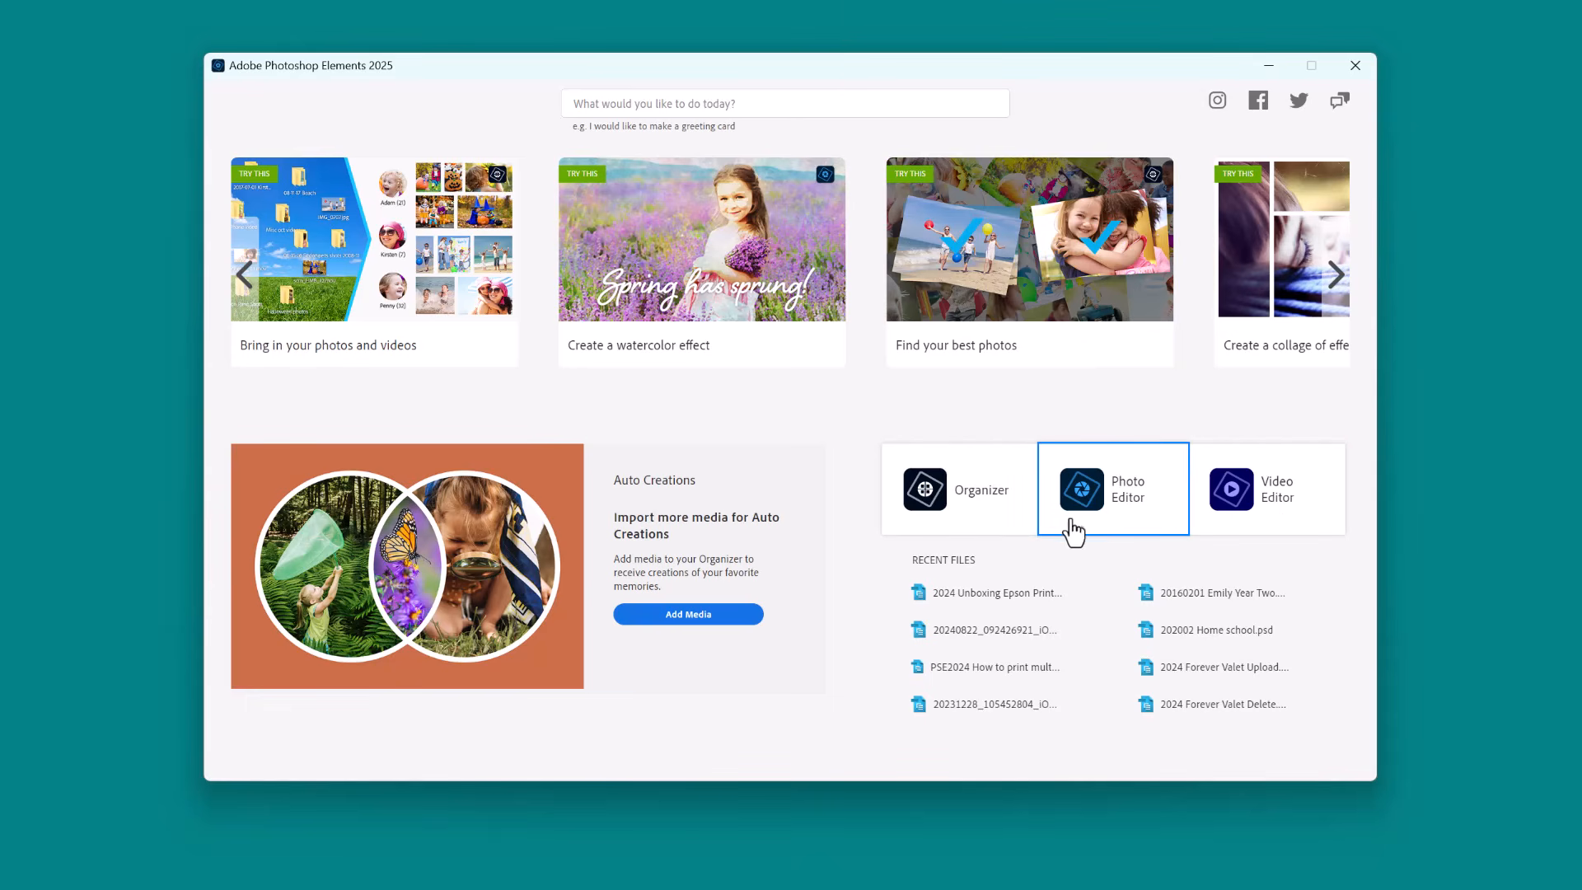
Switch to the Photo Editor and look over its file commands.
left_click(1104, 525)
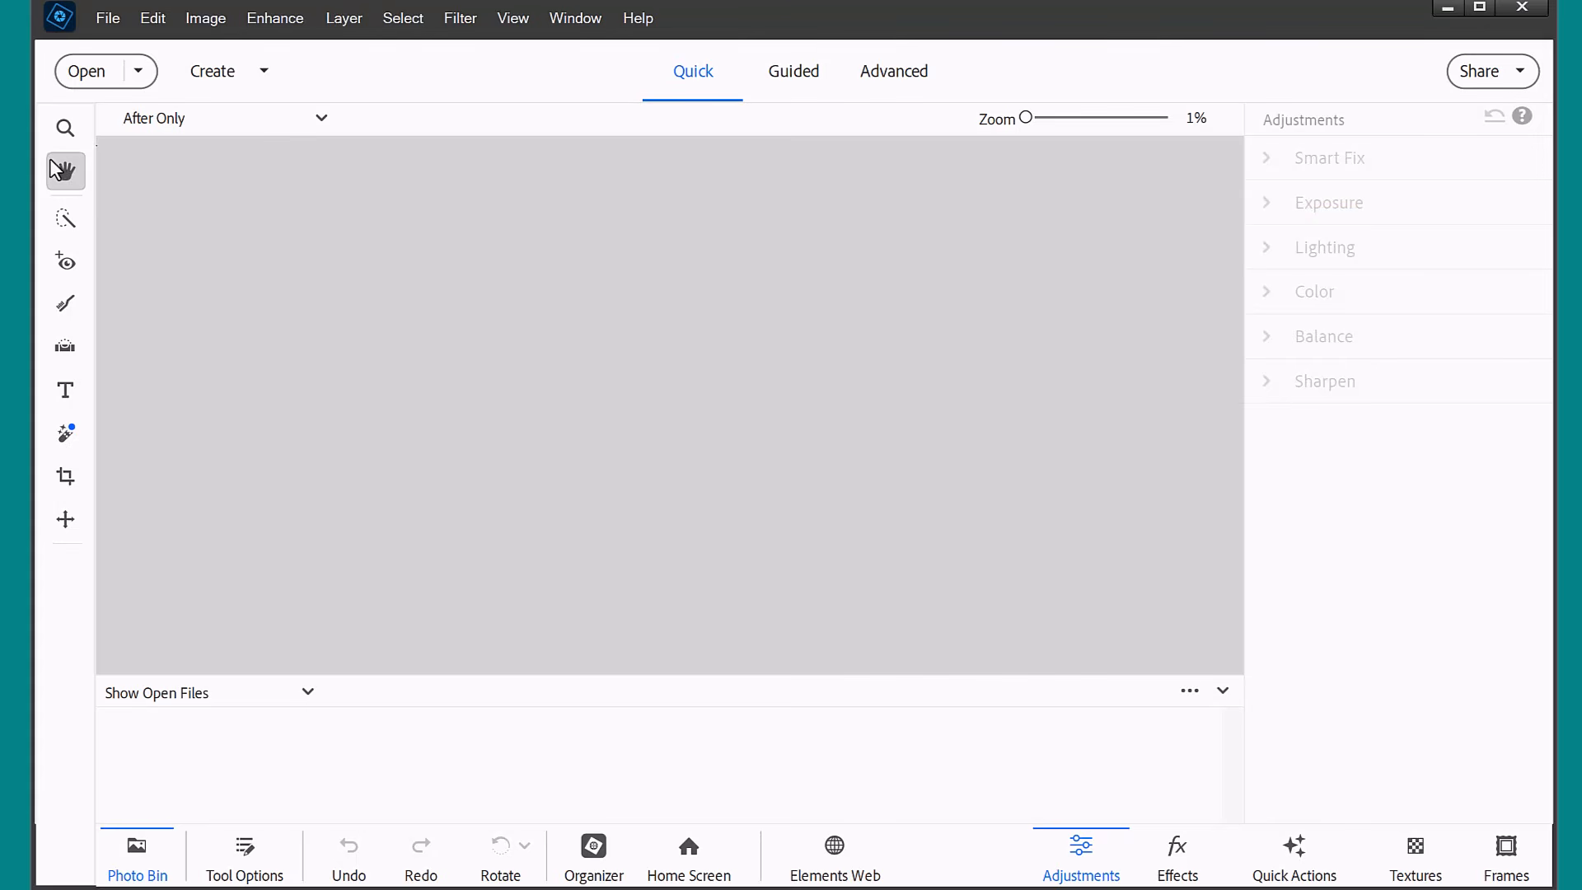
left_click(108, 19)
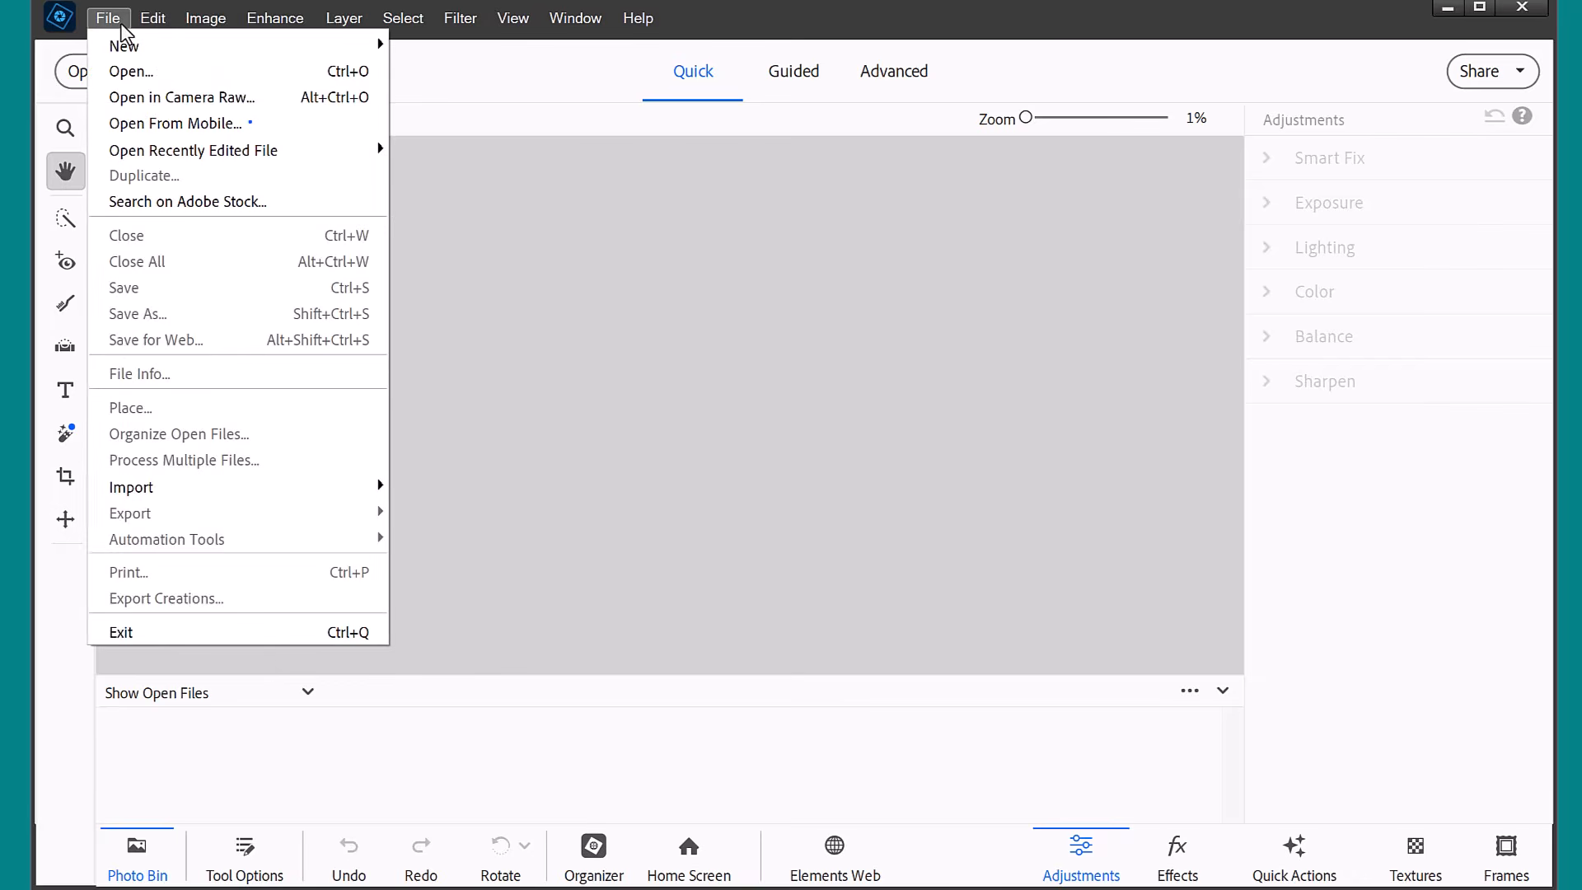
left_click(1051, 53)
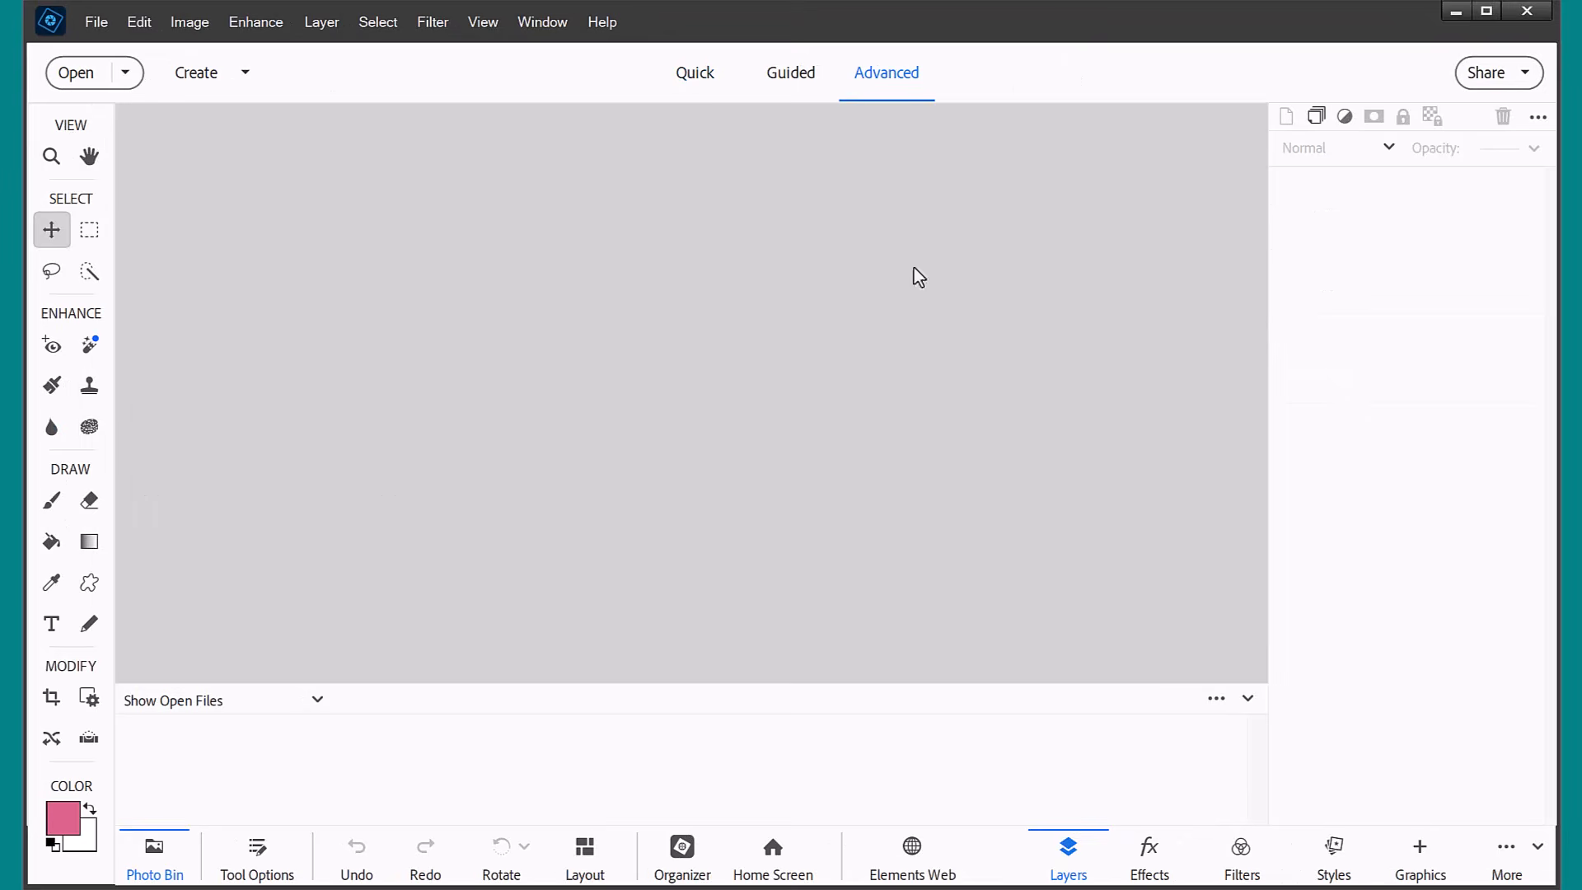
Examine the Quick, Guided and Advanced editing modes and the list of additional panels in Advanced mode.
left_click(701, 80)
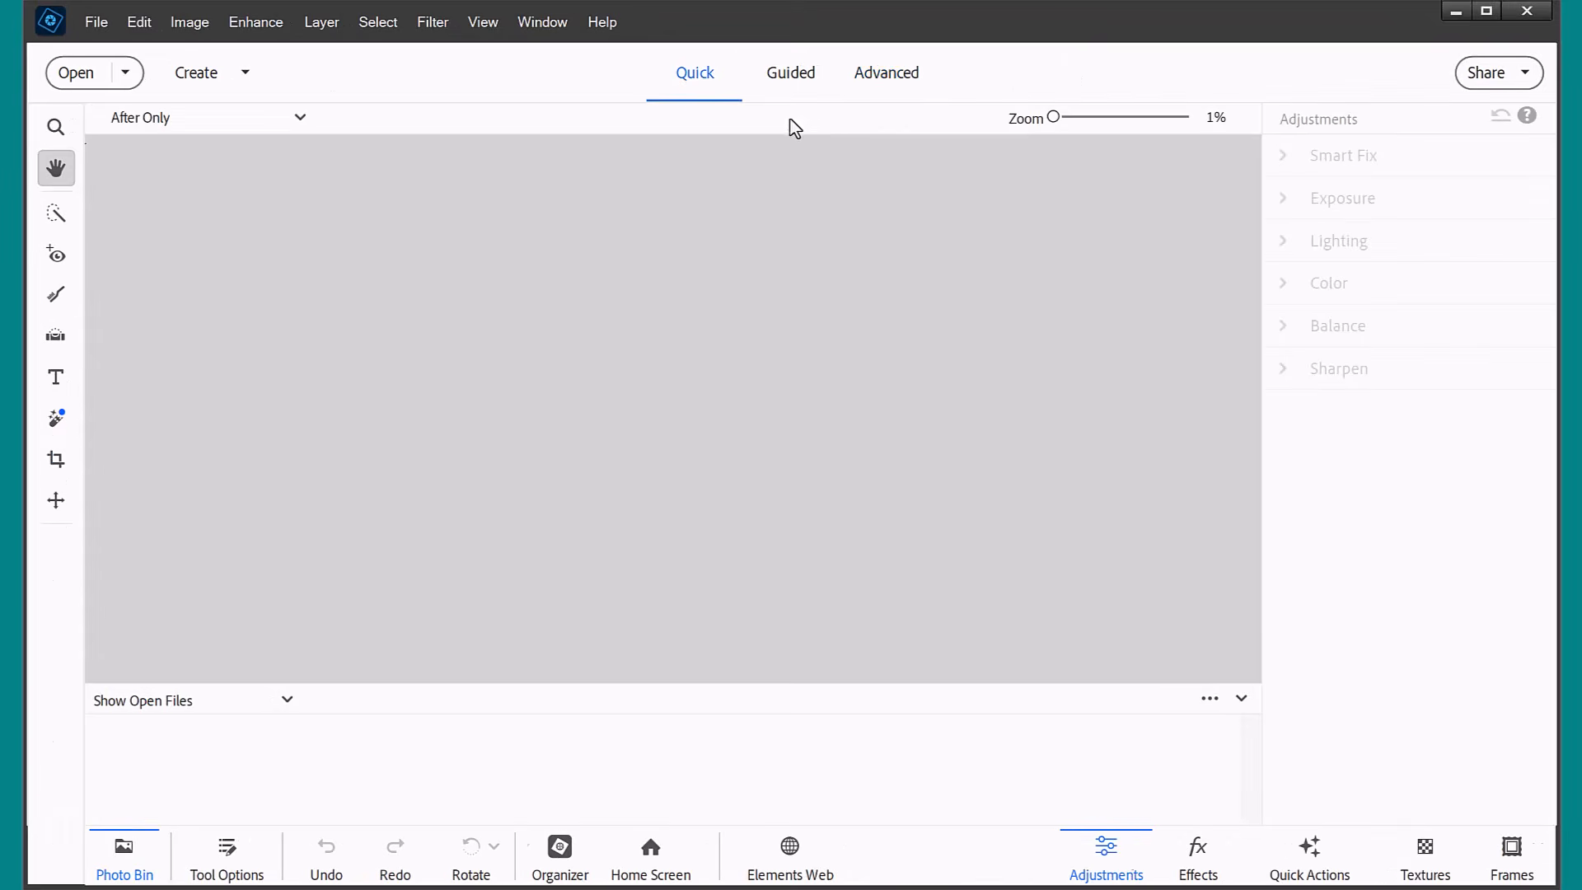
left_click(795, 89)
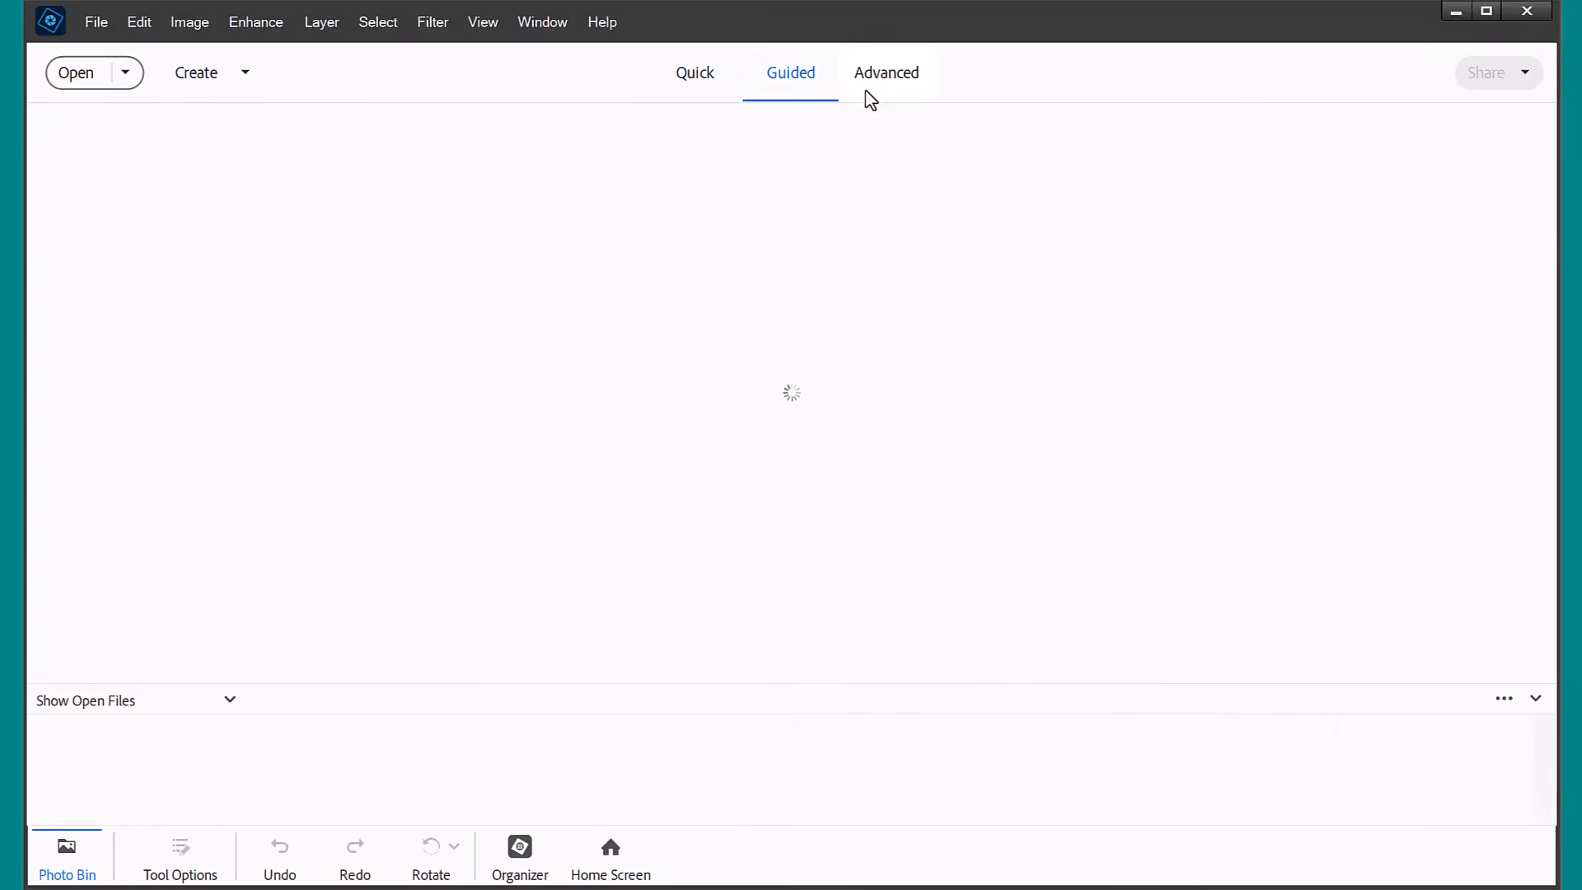
left_click(904, 94)
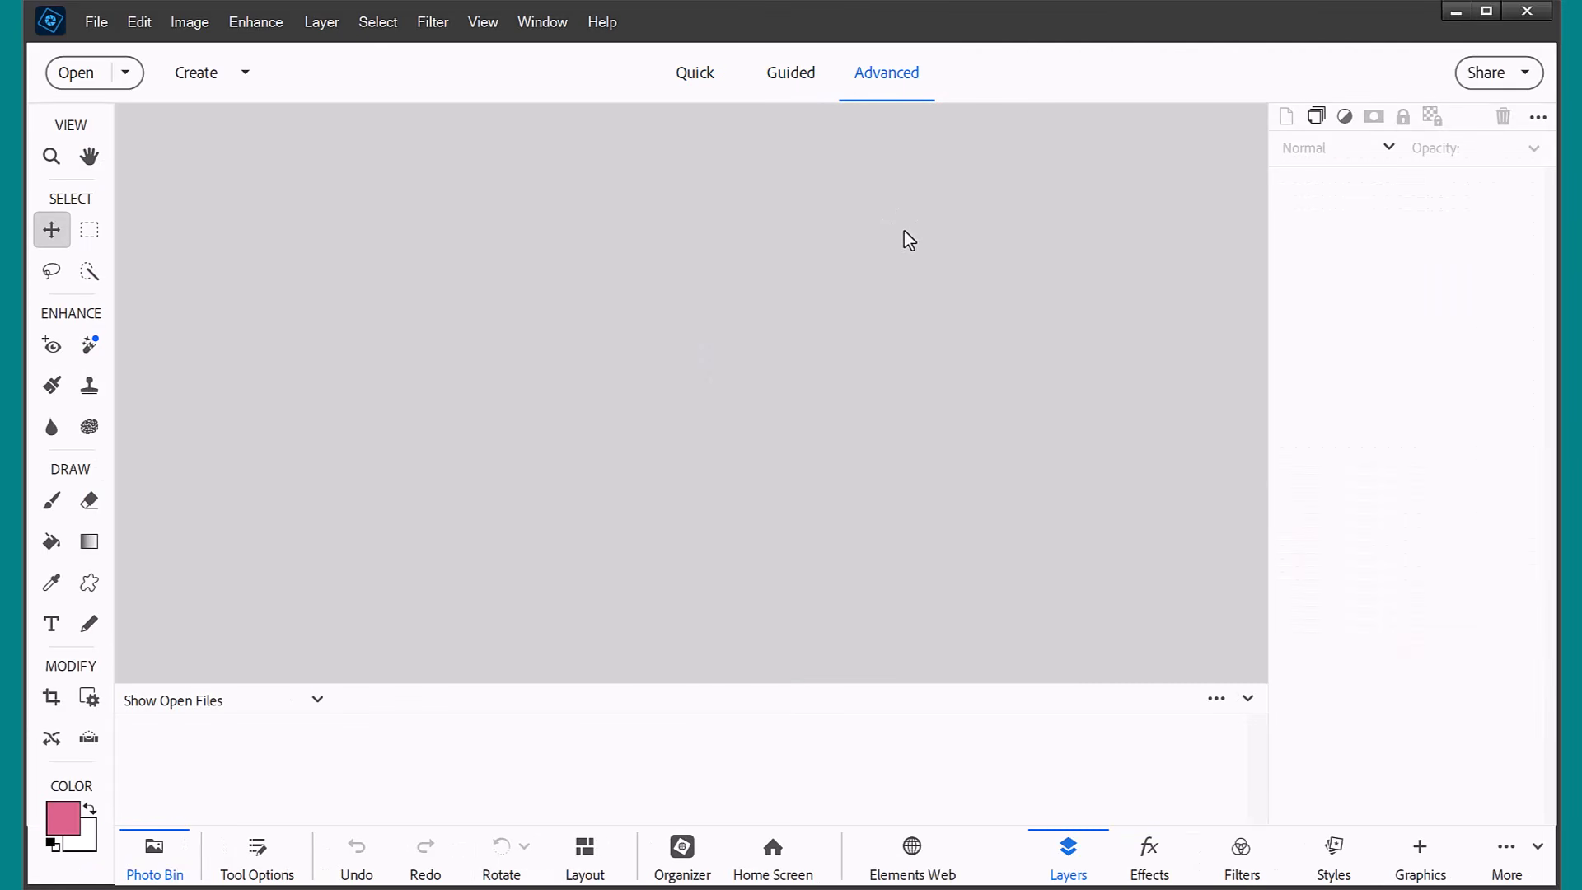
left_click(1538, 849)
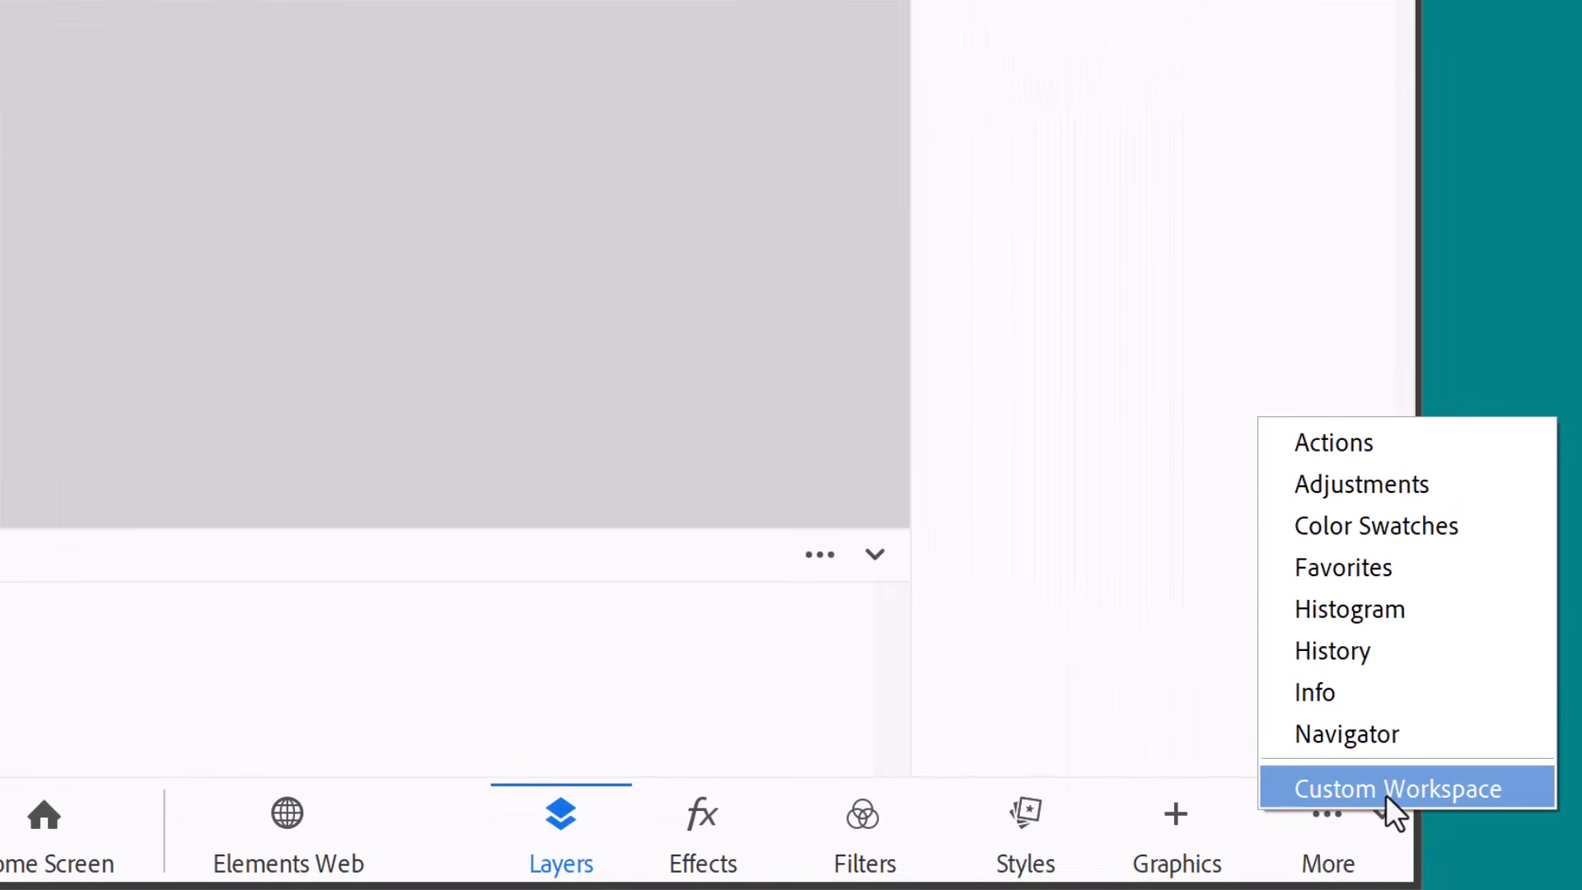
left_click(1383, 825)
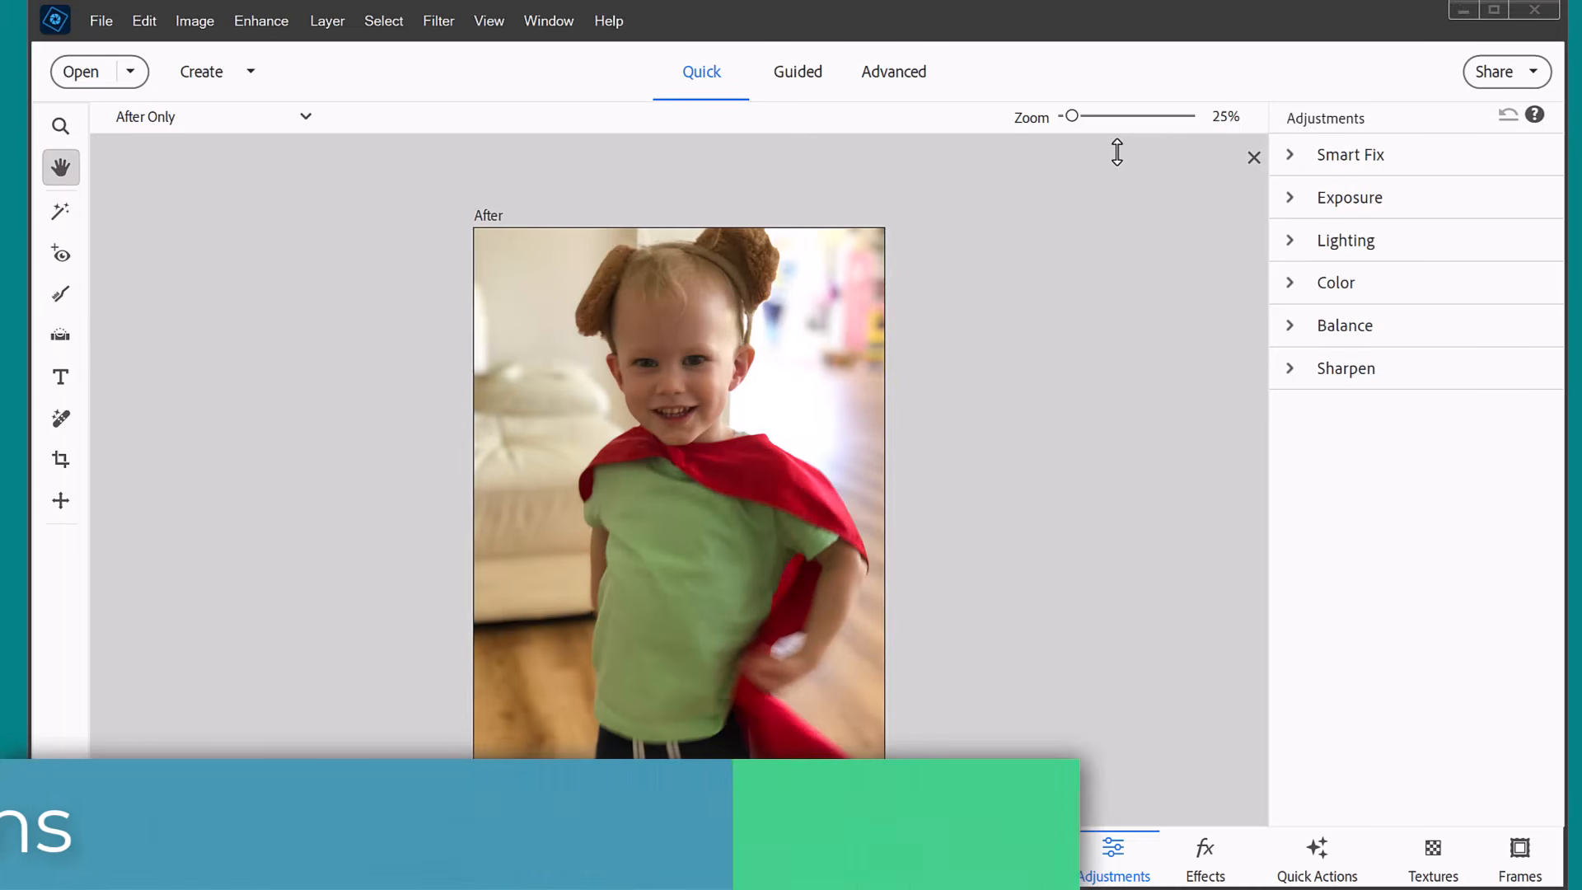
Apply the Sparkles Overlay quick action from the Add Motion group to the photo of the child.
left_click(1325, 855)
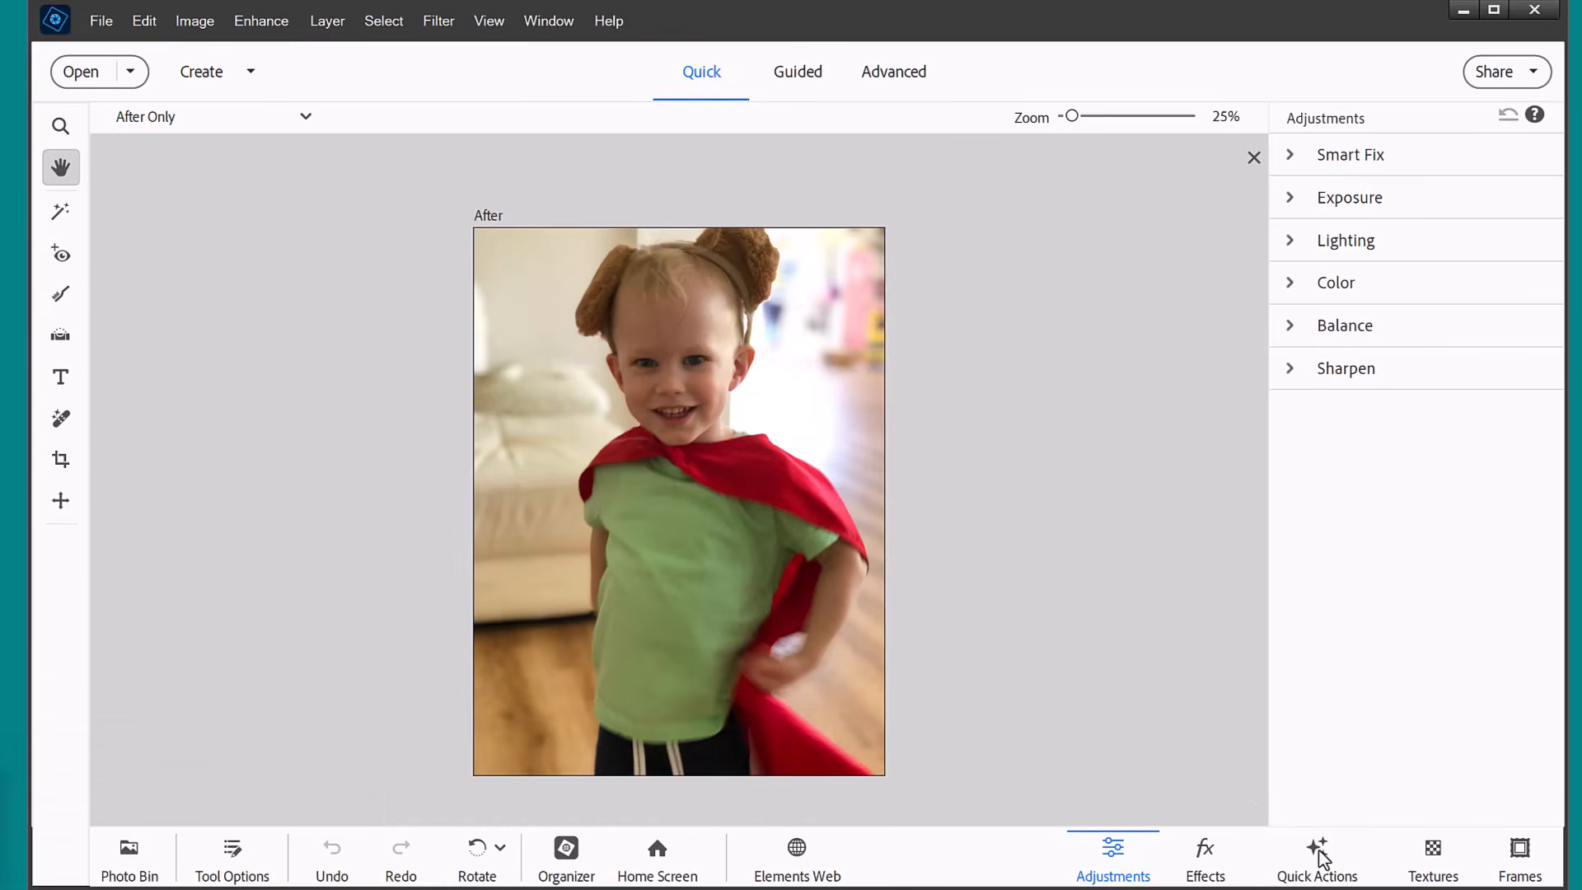
left_click(1321, 857)
left_click_drag(1564, 194, 1564, 264)
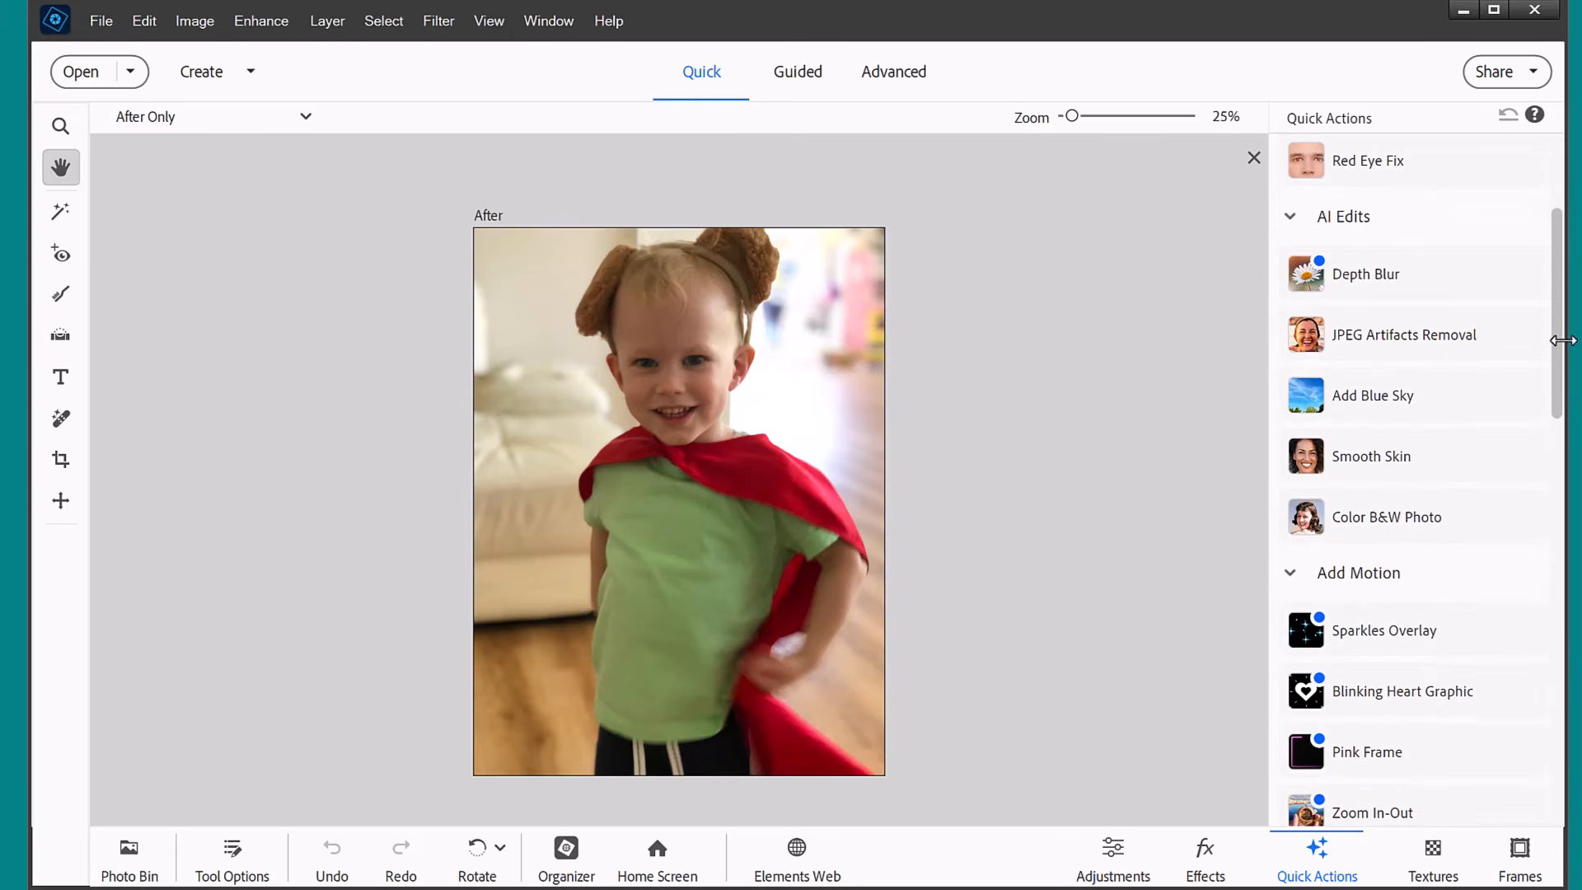
left_click_drag(1562, 338, 1575, 395)
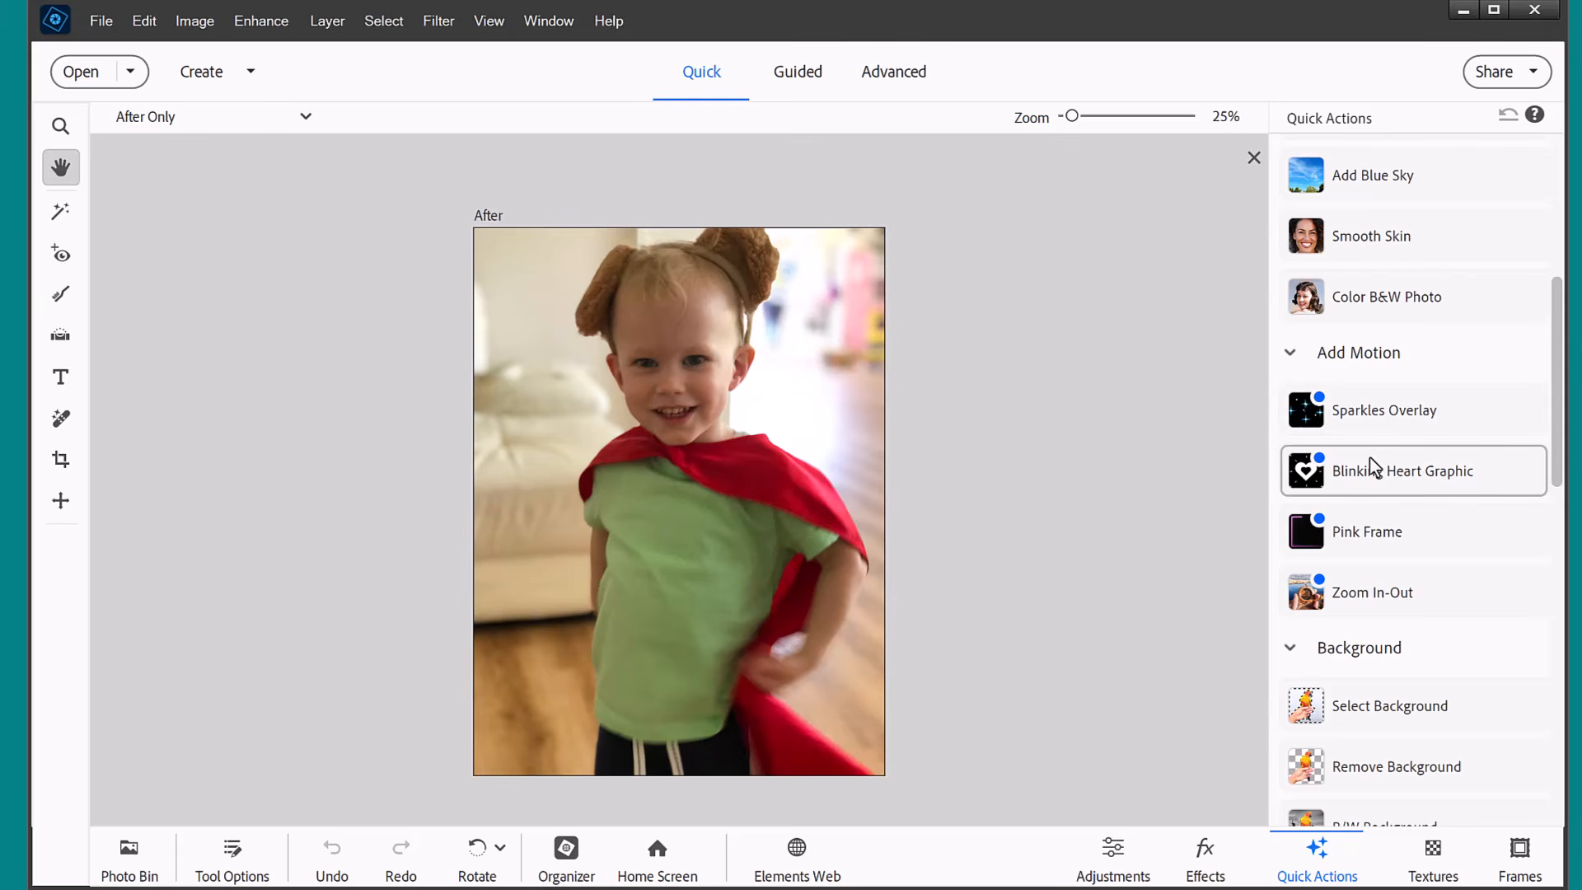
left_click(1365, 435)
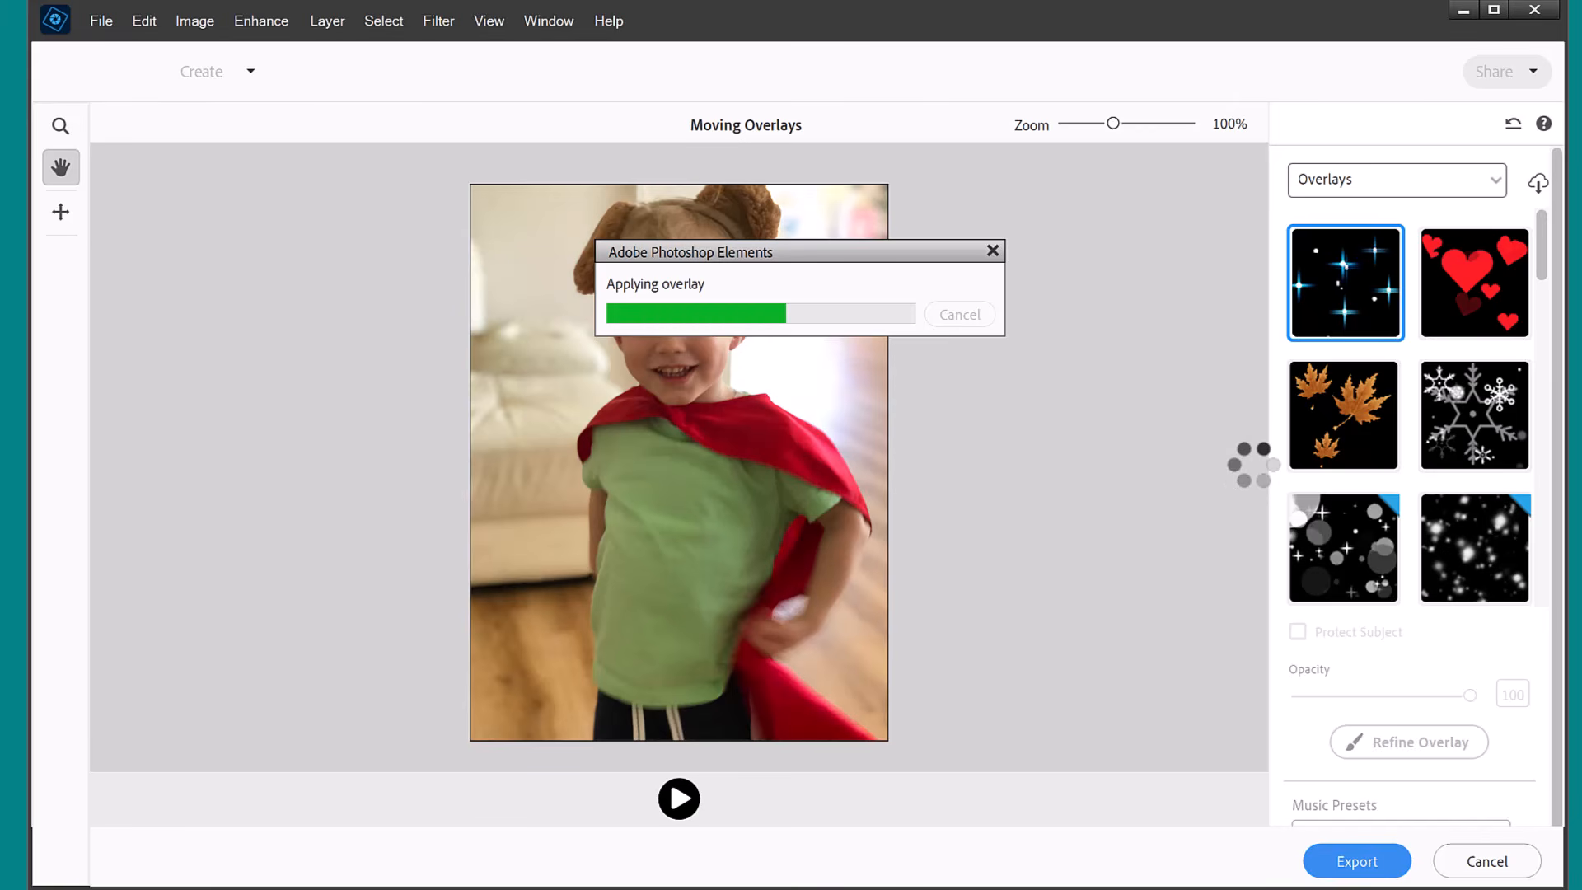
Download the remaining moving overlay content in the background.
left_click(1538, 186)
left_click(904, 416)
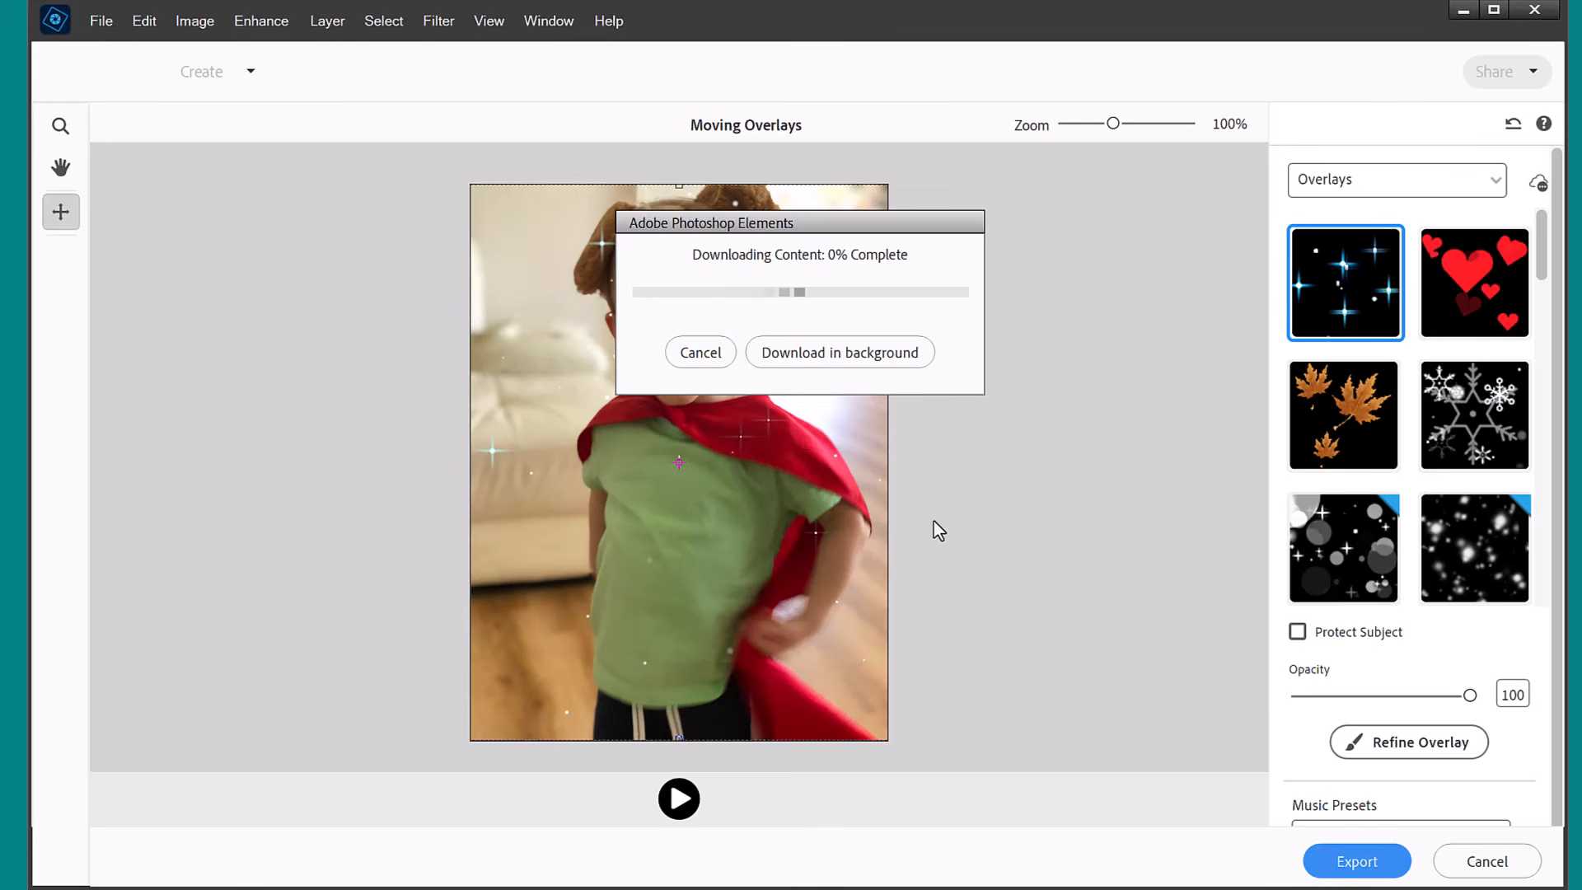
left_click(859, 355)
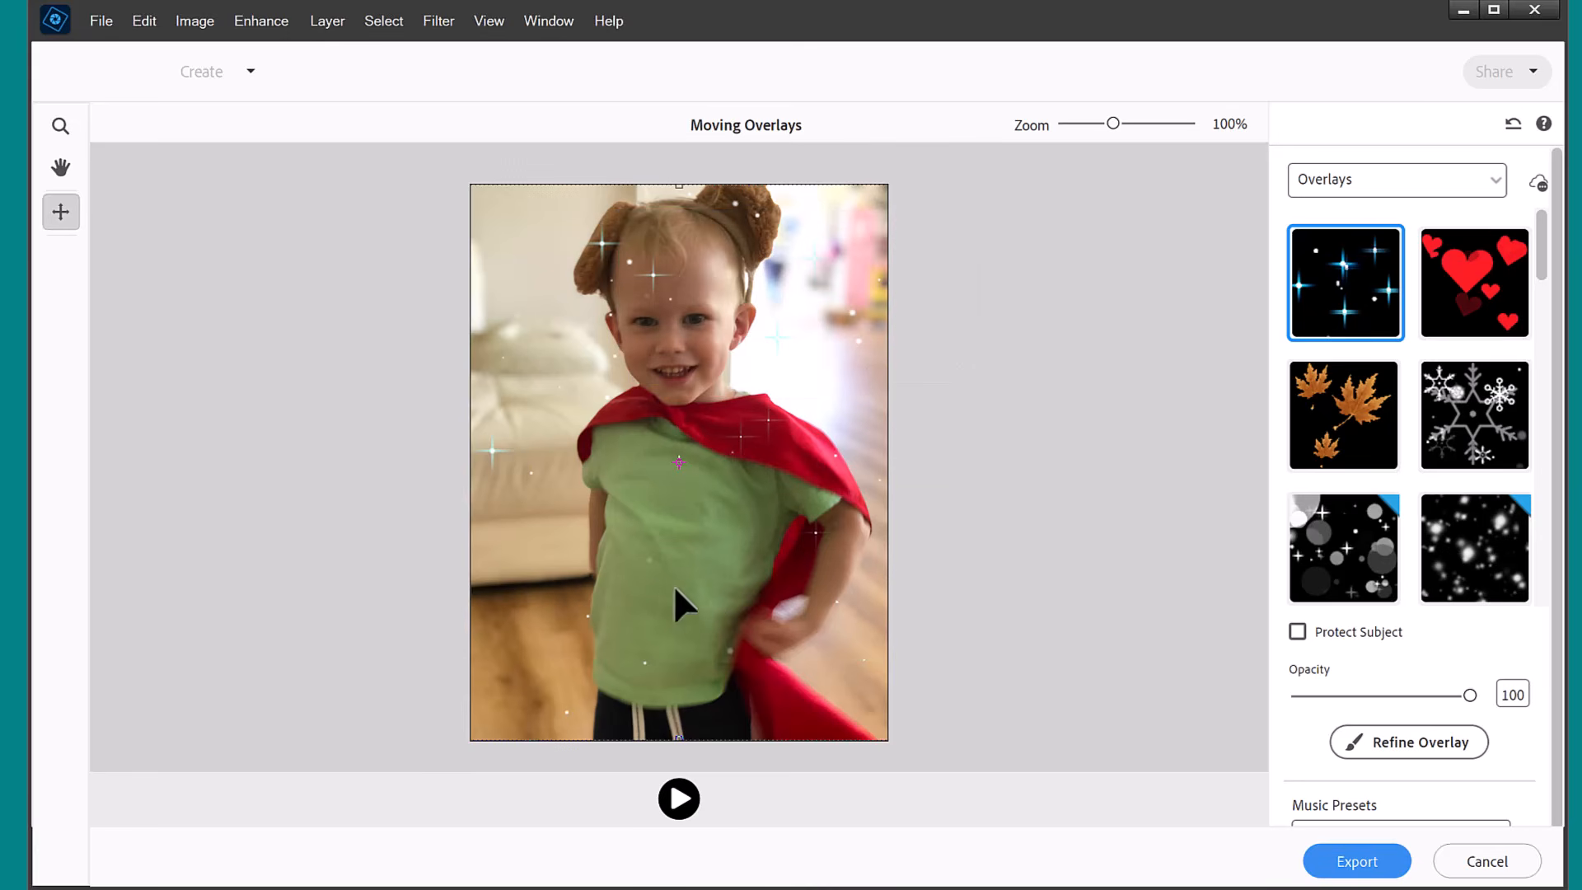
Preview the sparkles animation, trying the Afternoon Sun and Spin music presets and ending with Pachelbel Canon in D.
left_click(678, 800)
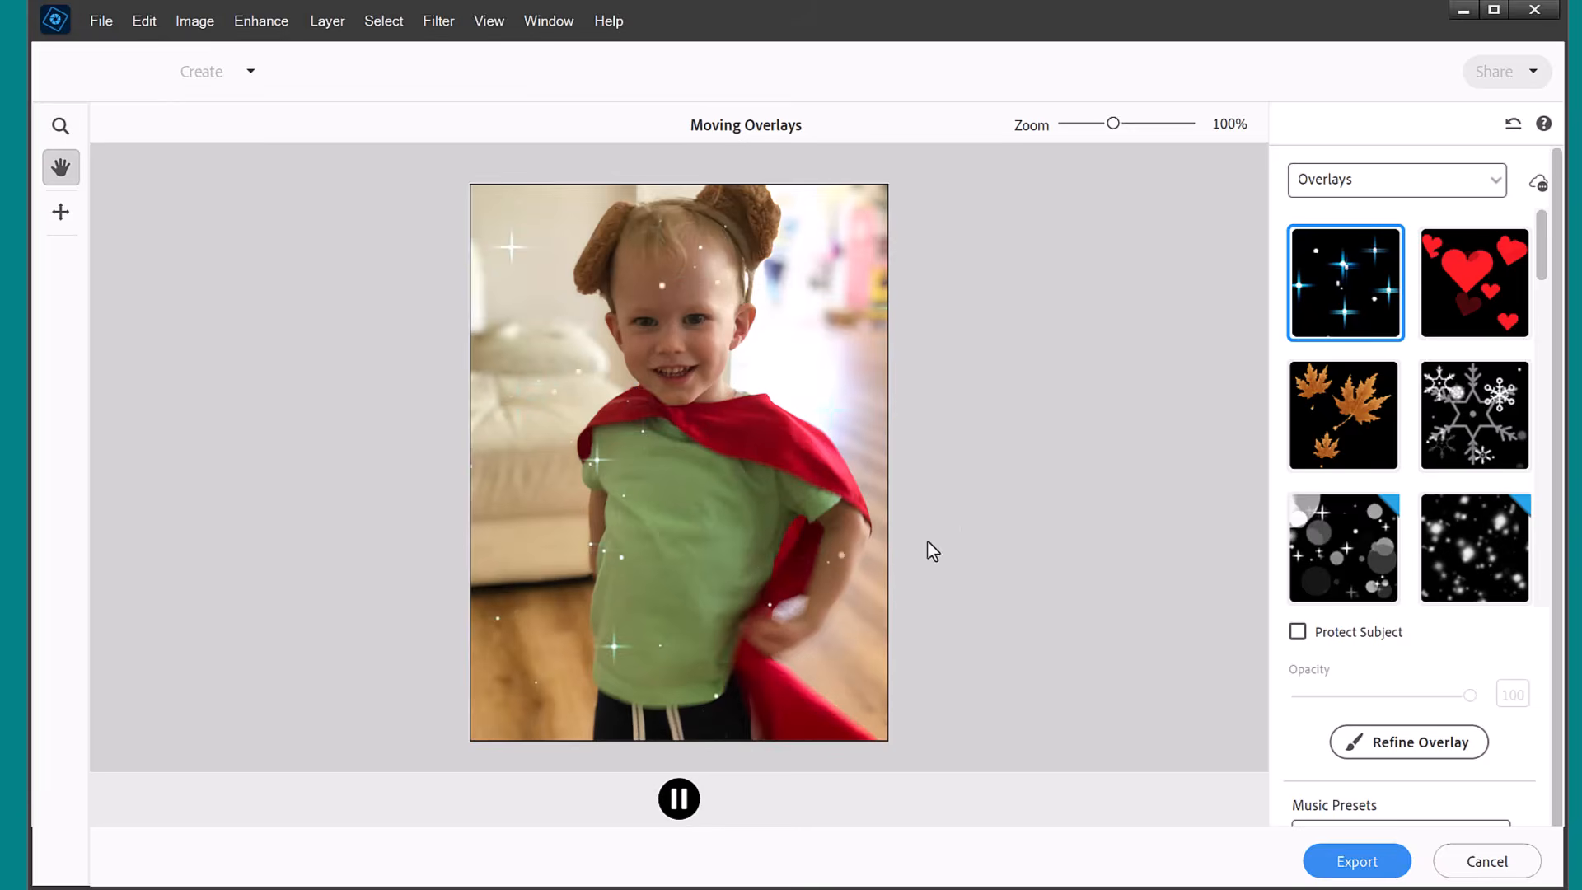
left_click_drag(1557, 805, 1558, 839)
left_click(1343, 814)
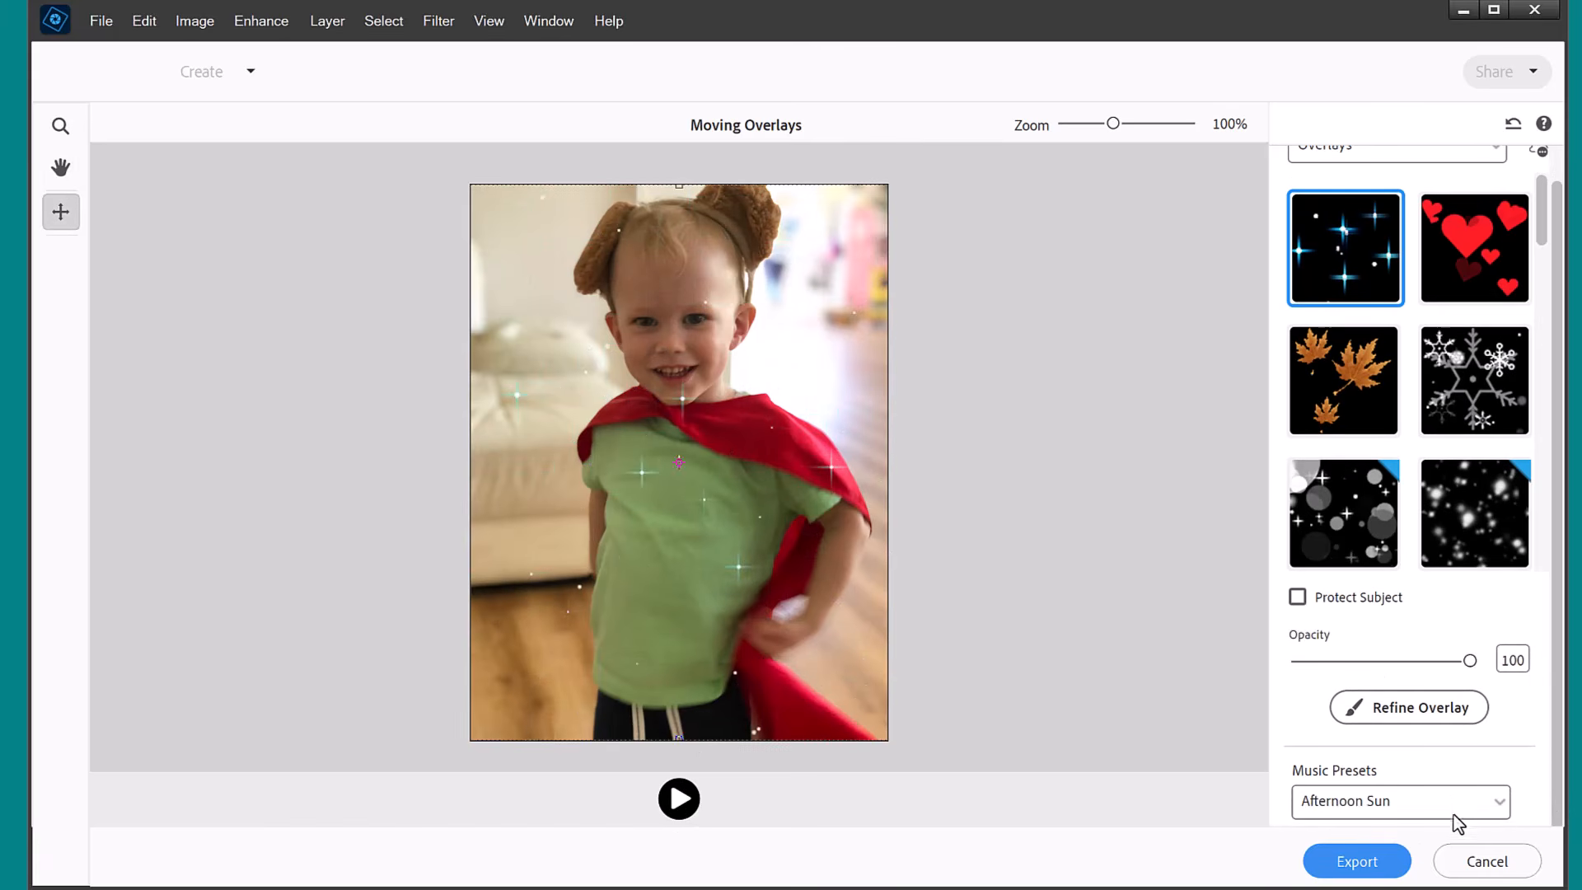
left_click(676, 802)
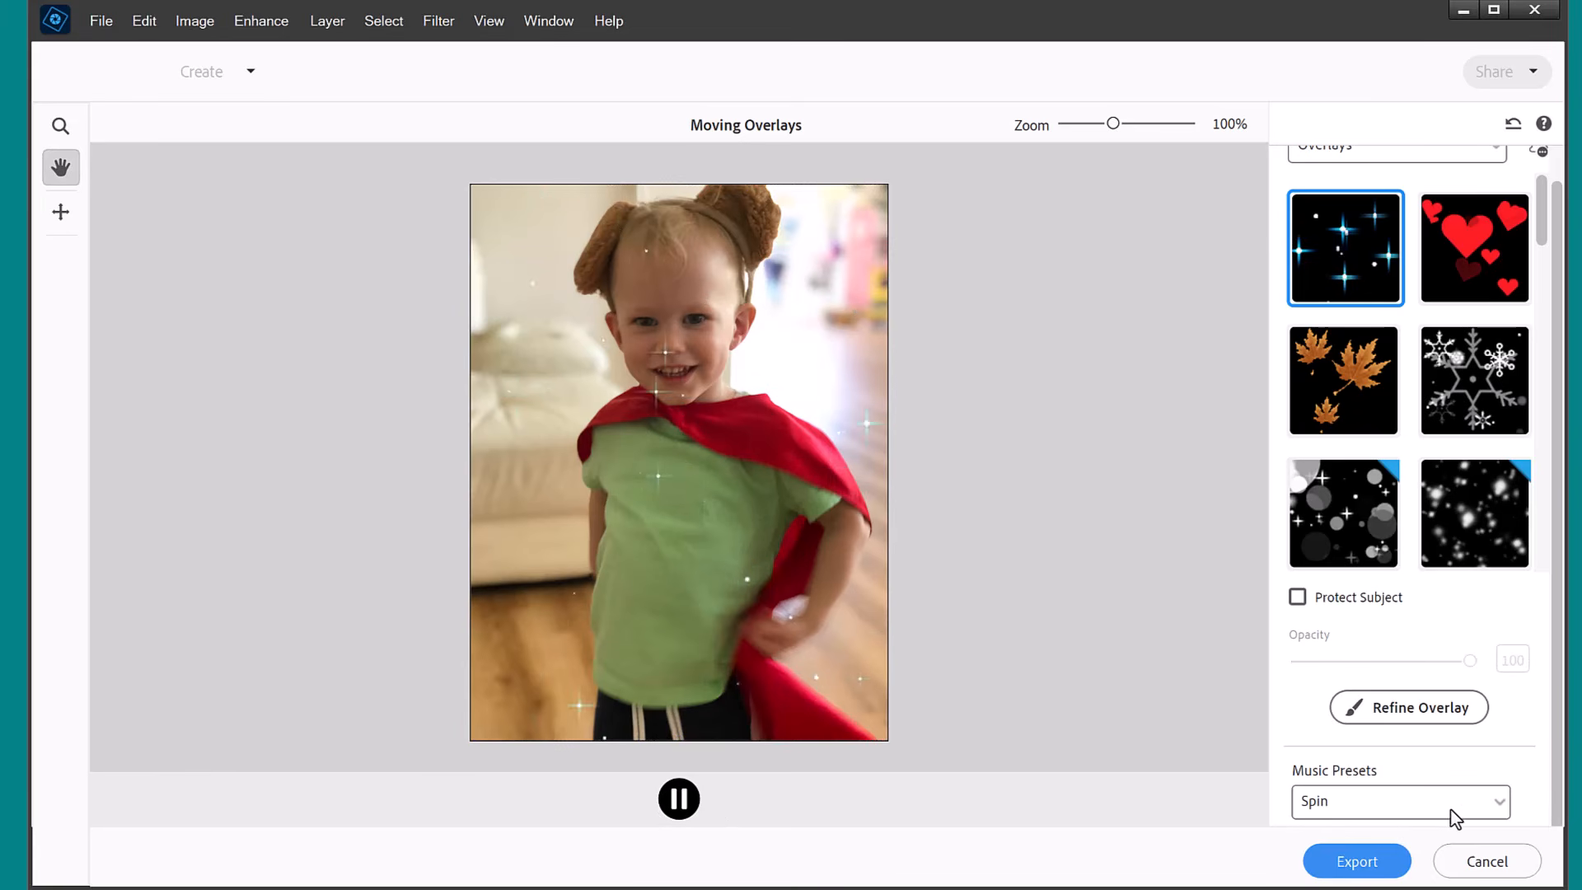
left_click(1437, 806)
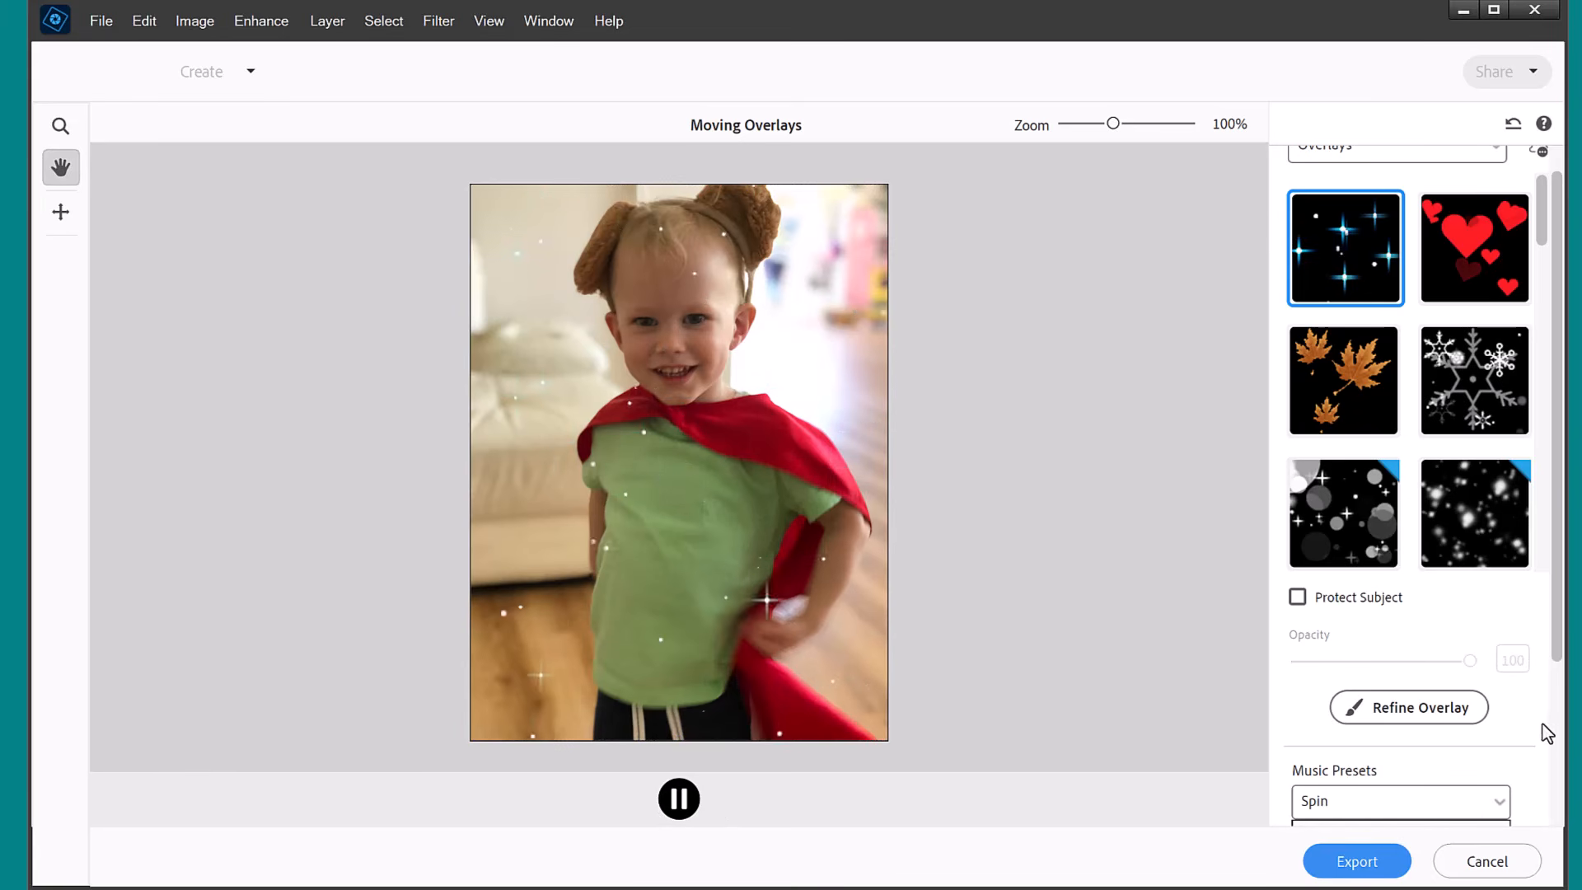
left_click(1555, 753)
left_click(1429, 726)
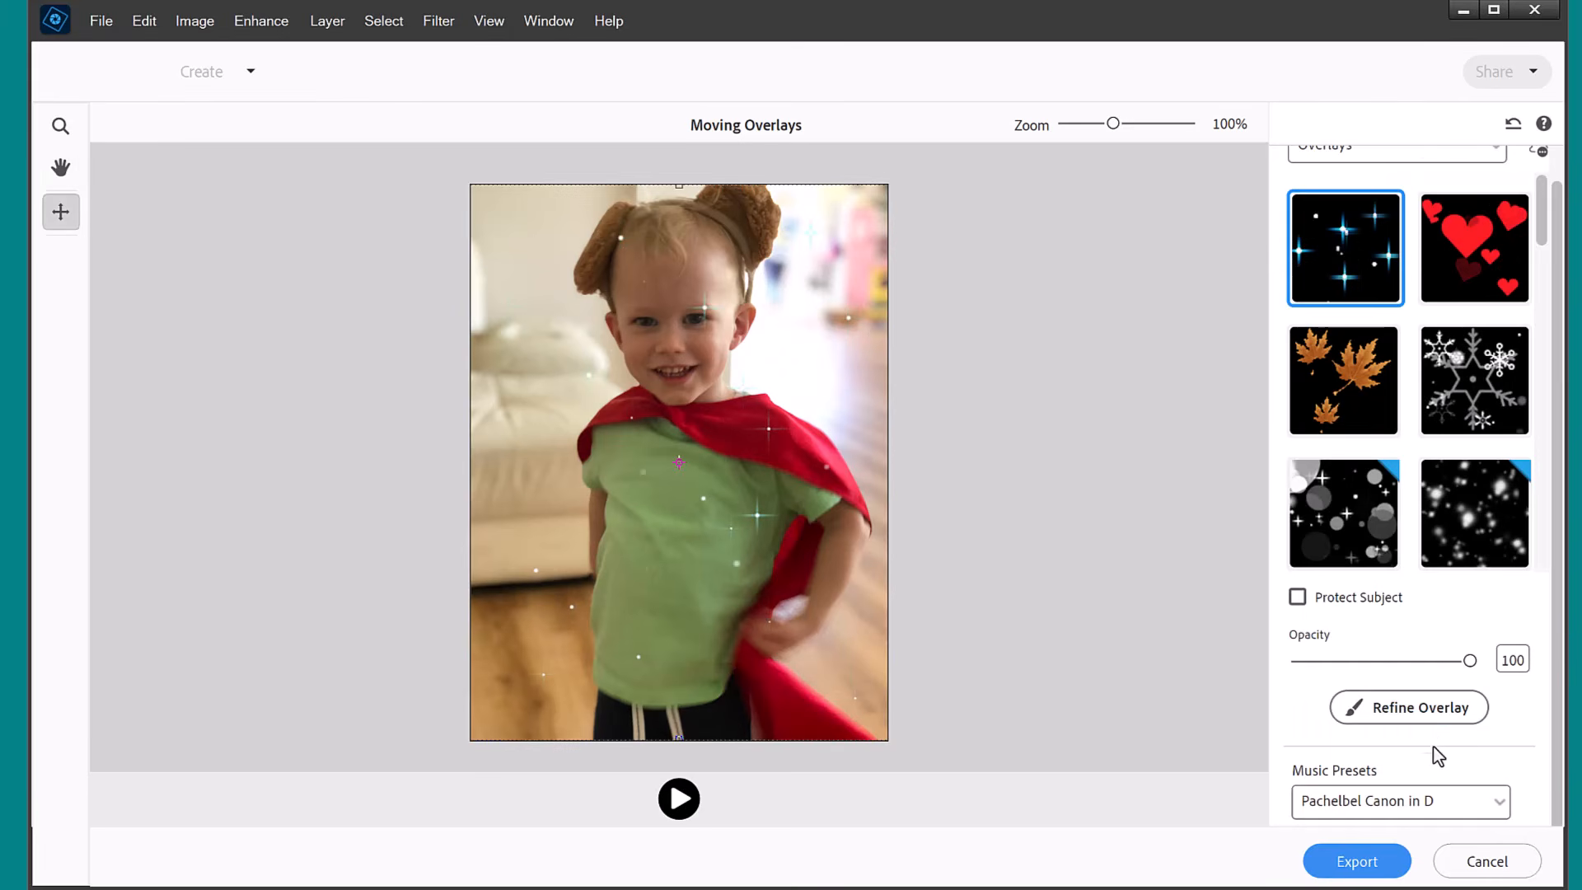
left_click(689, 809)
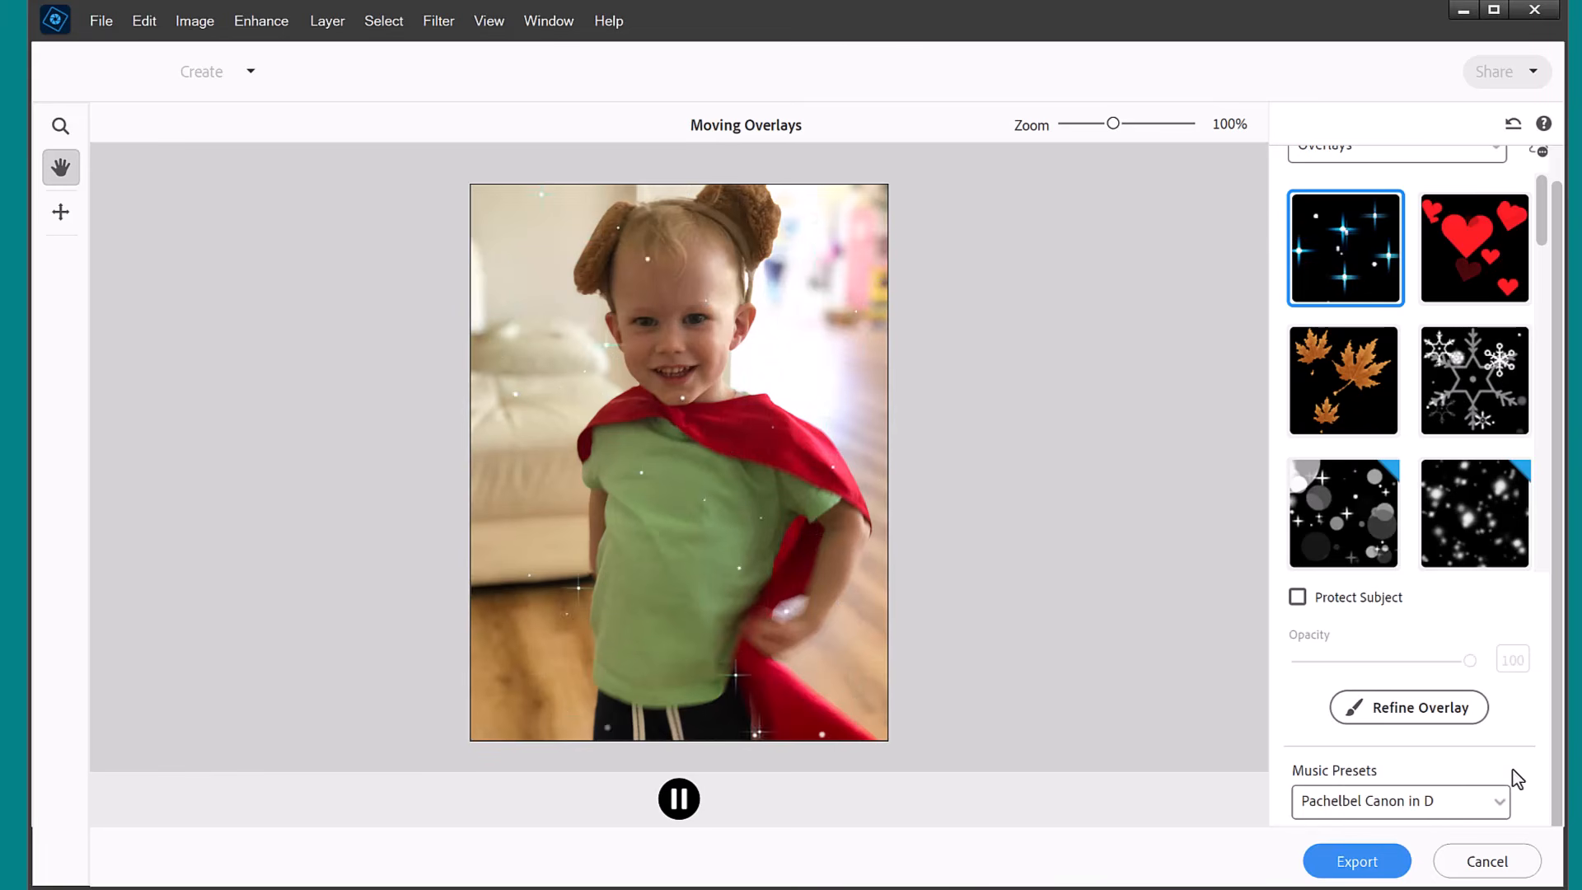
Apply the falling maple leaves overlay to the photo and preview its animation.
left_click(1345, 513)
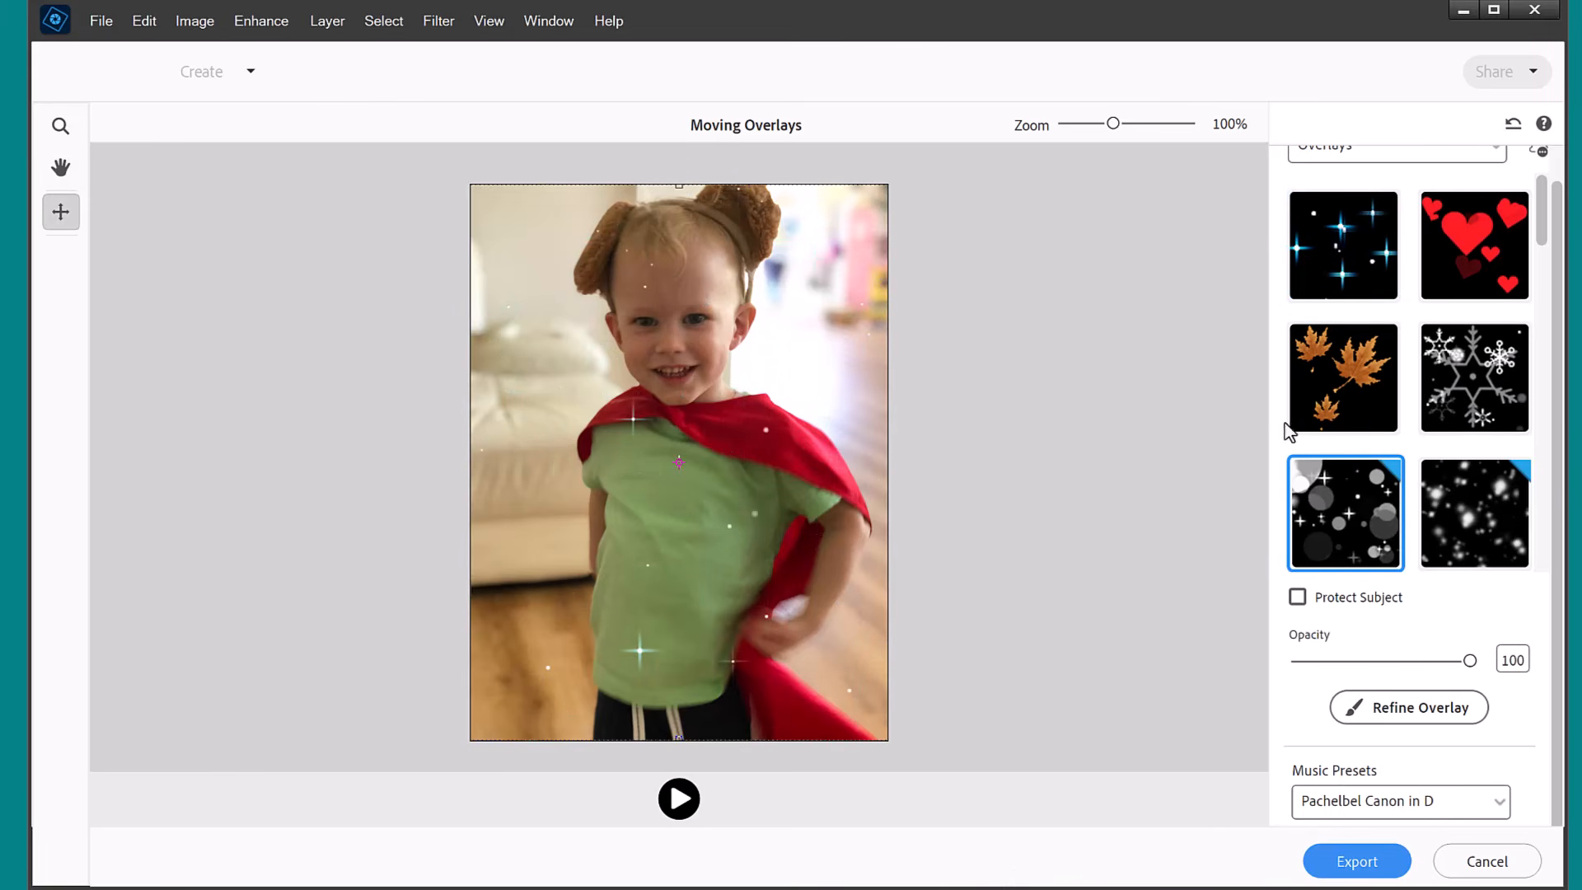
left_click(1336, 387)
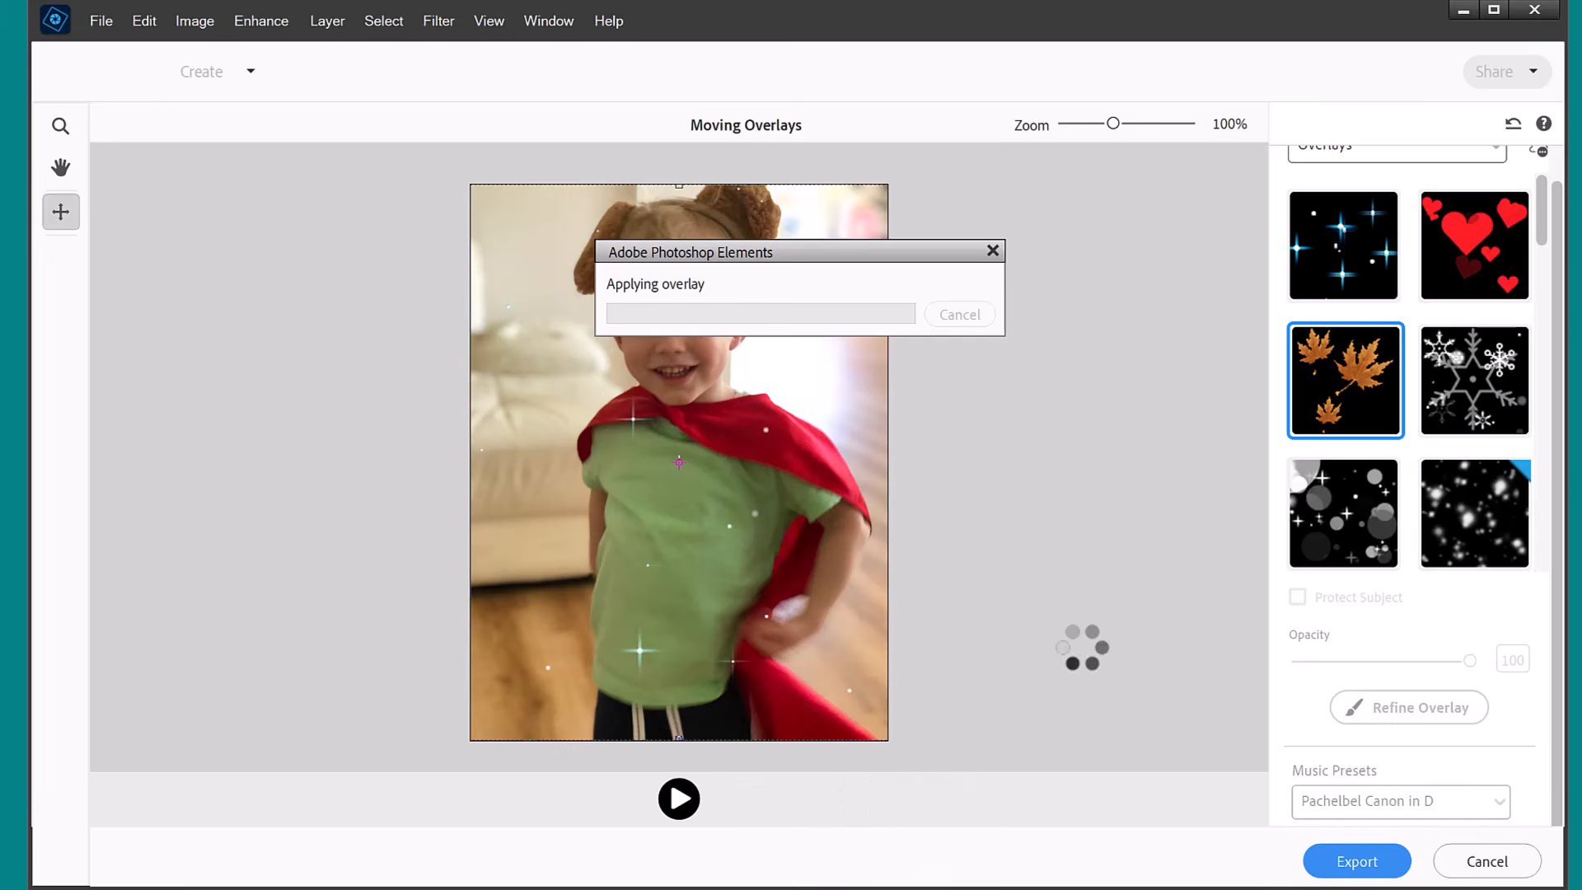
left_click(679, 799)
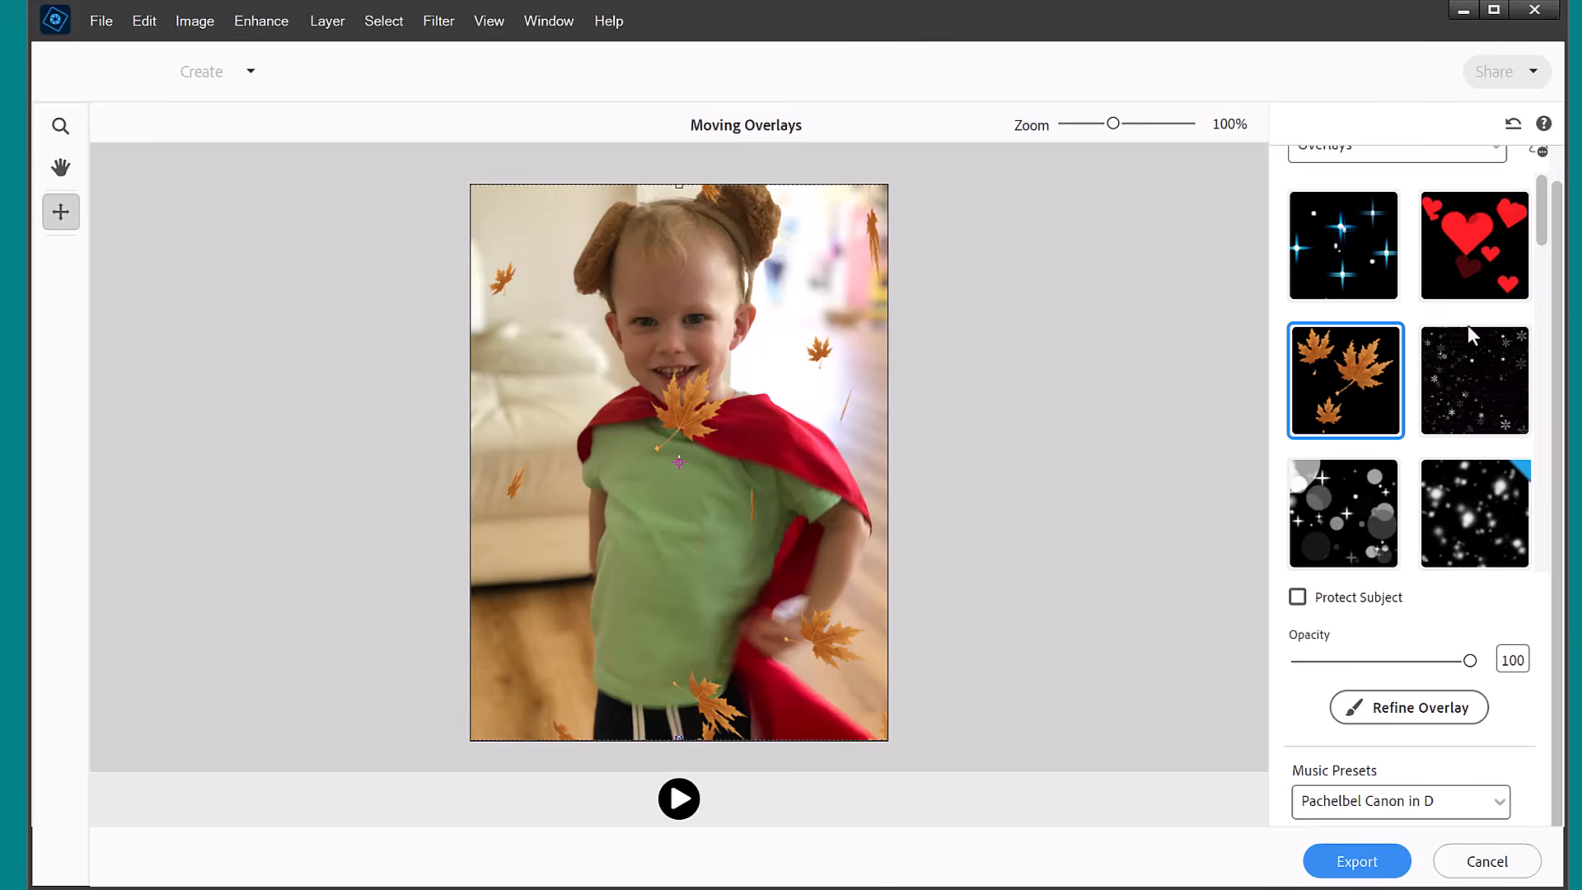
Apply the red hearts overlay with the Heaven music preset, protect the subject from it and preview the animation.
left_click(1471, 276)
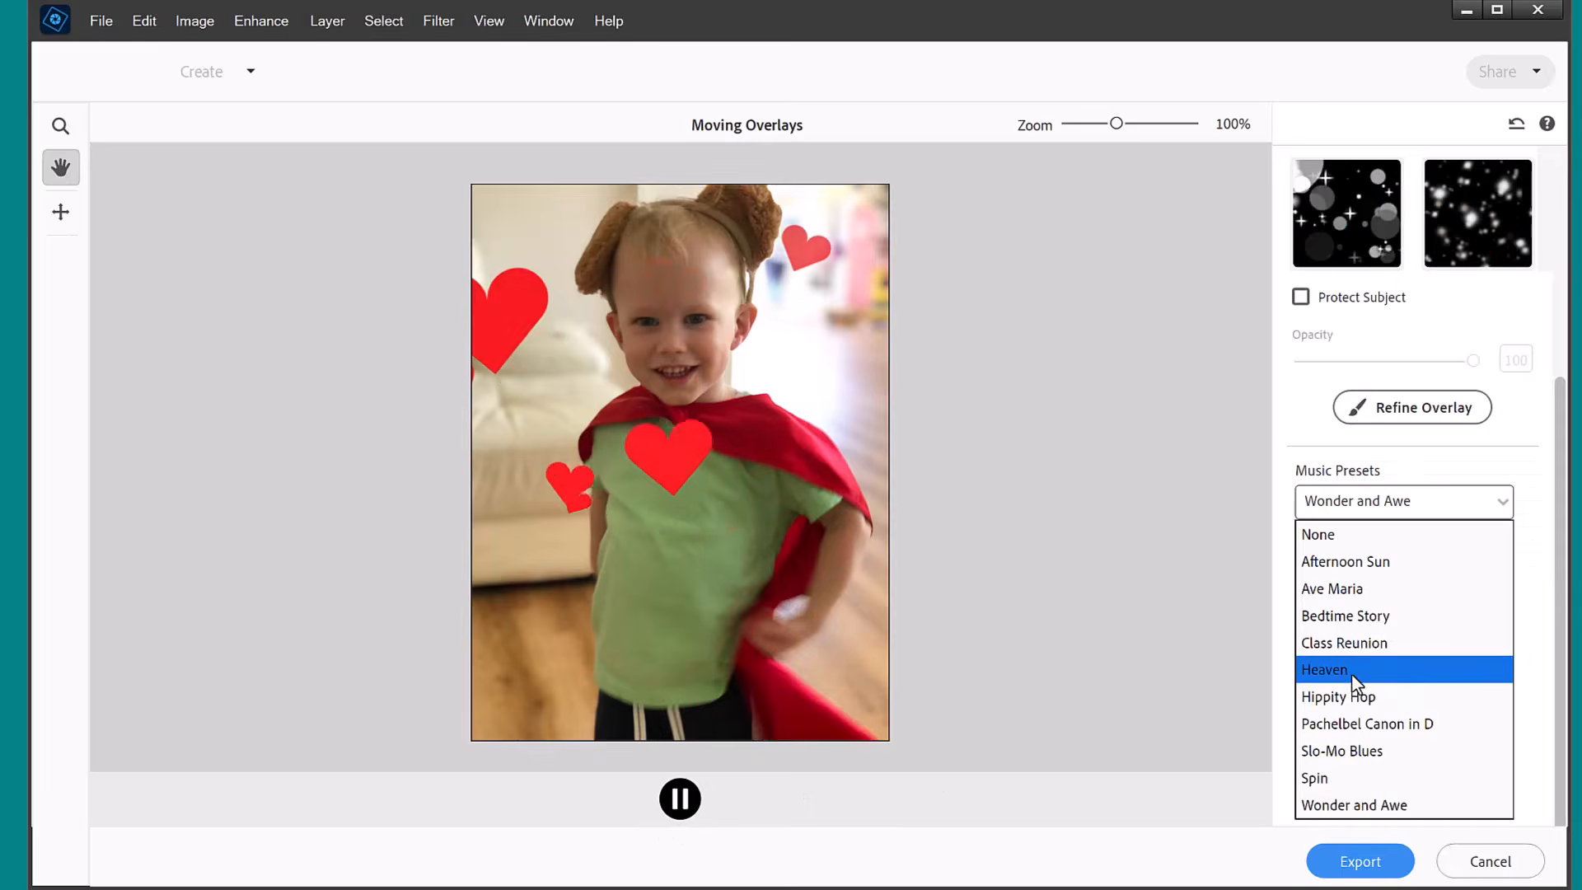
left_click(1351, 674)
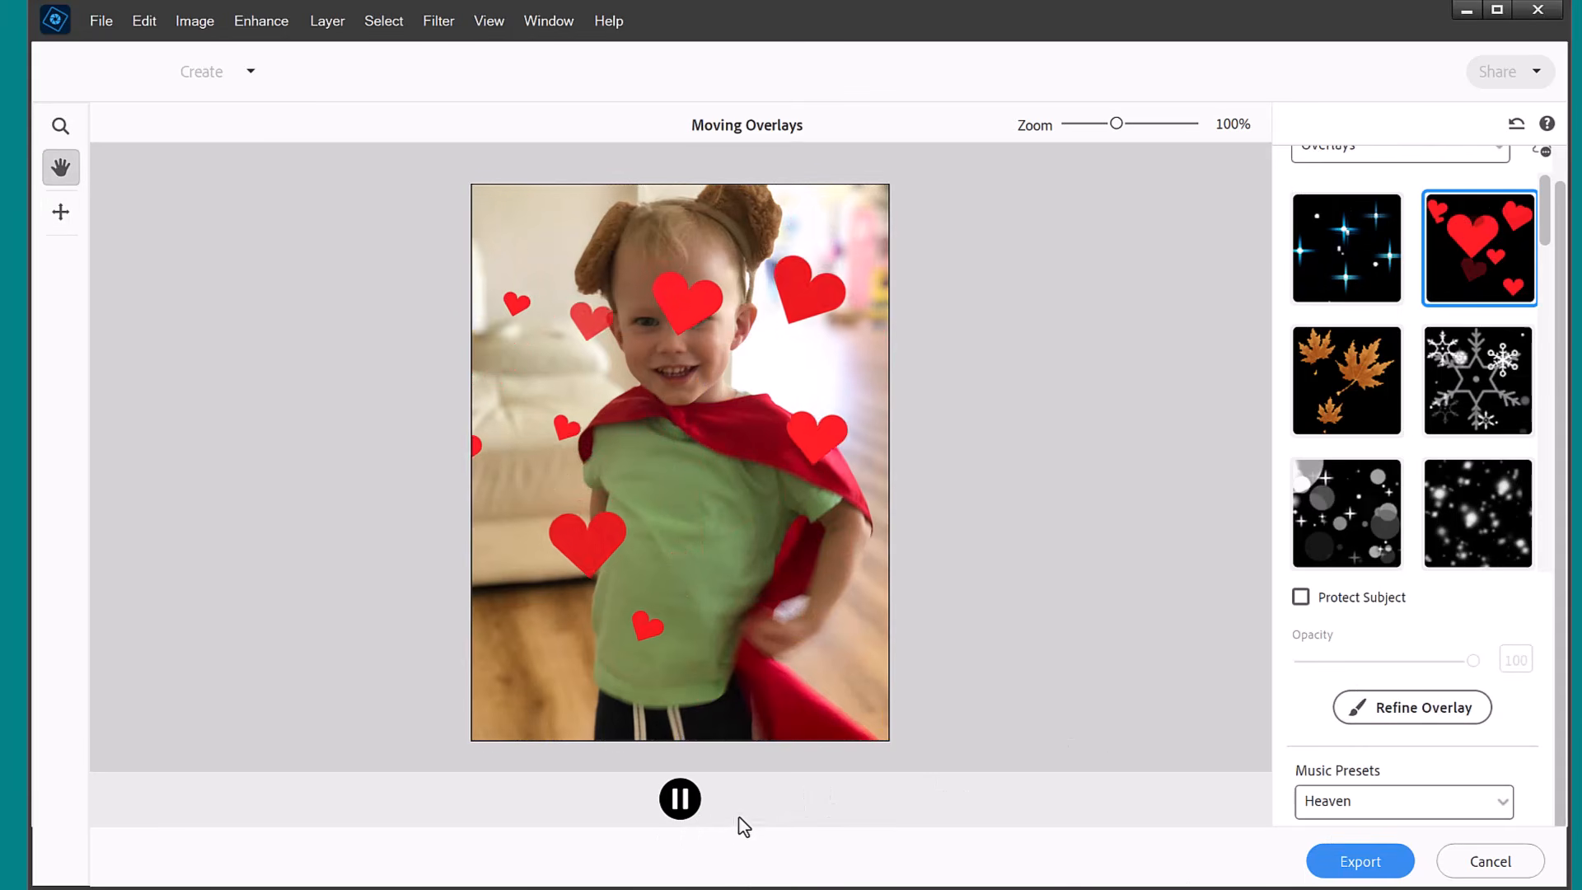
left_click(686, 806)
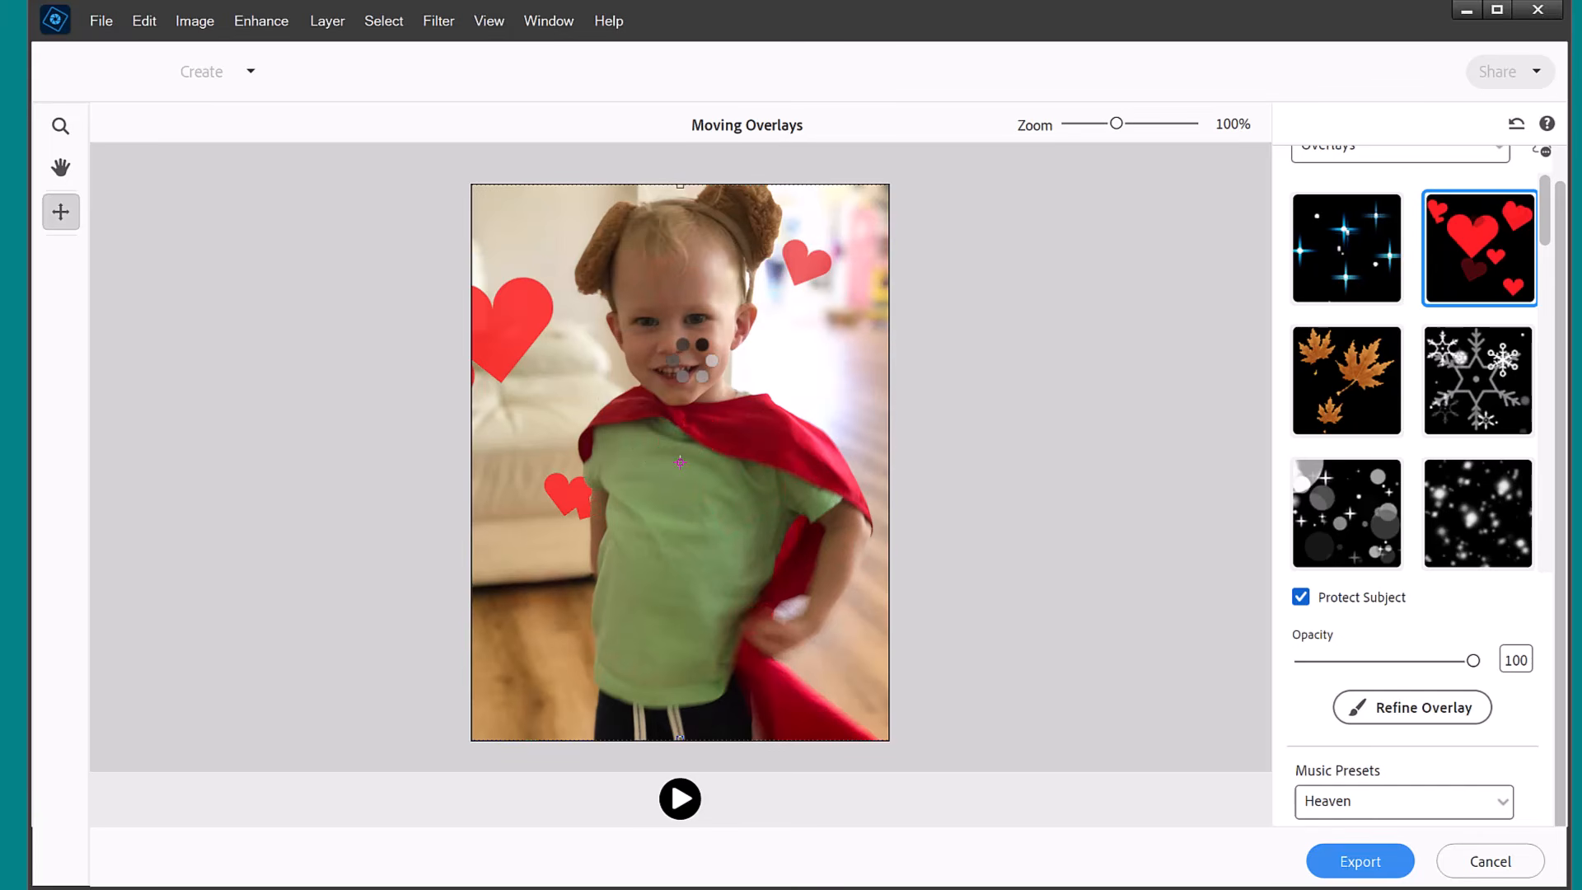
left_click(679, 799)
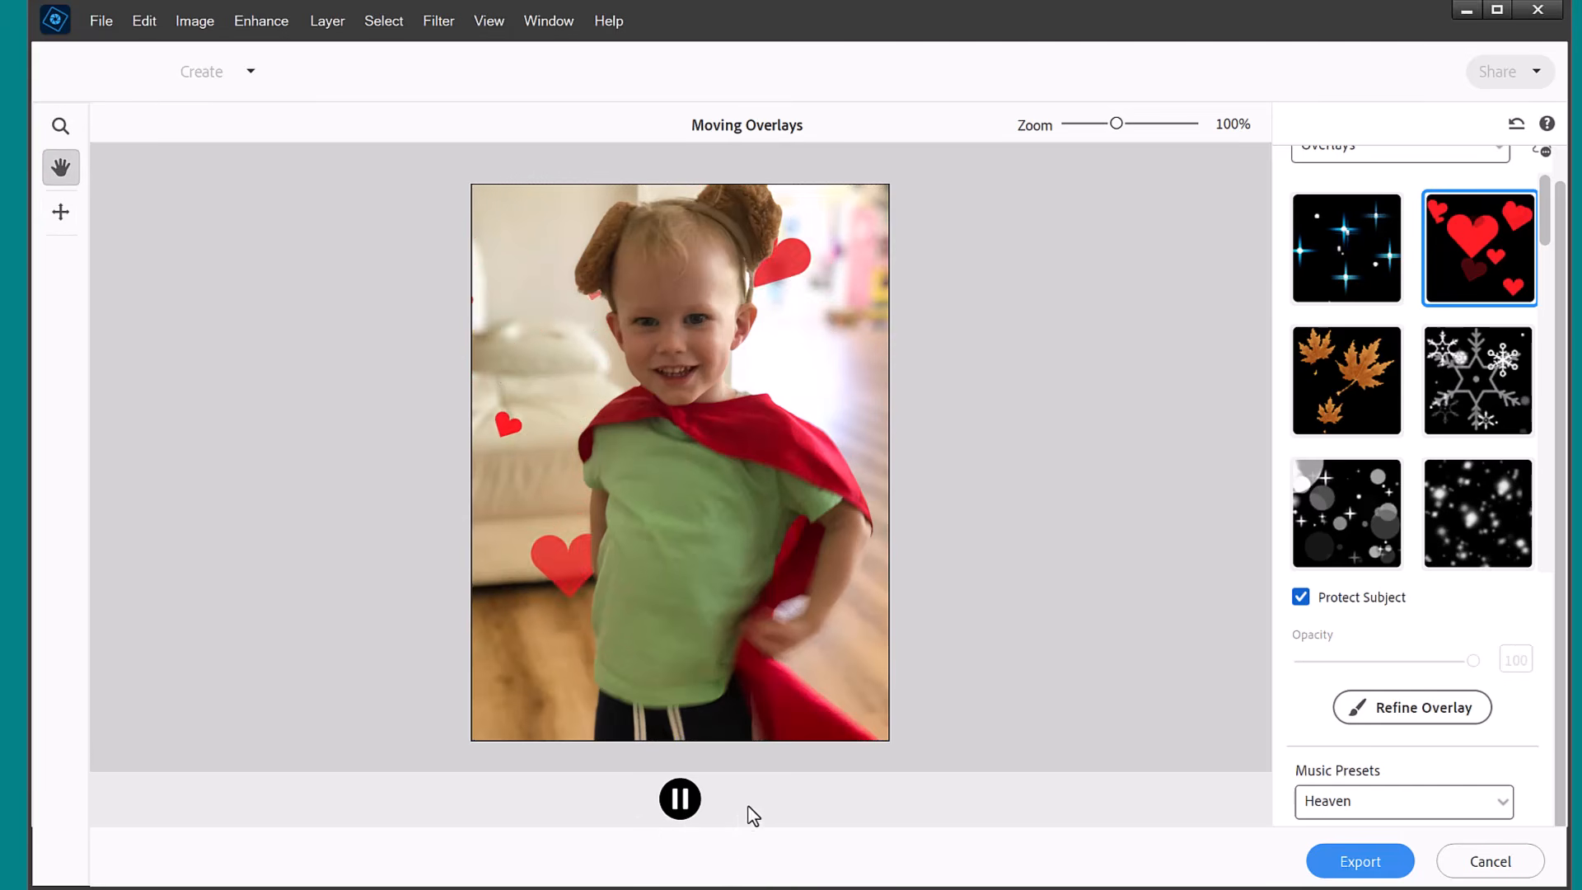
Refine the hearts overlay by showing the selection and adding the gap between the child's arm and body, and preview the result.
left_click(1417, 710)
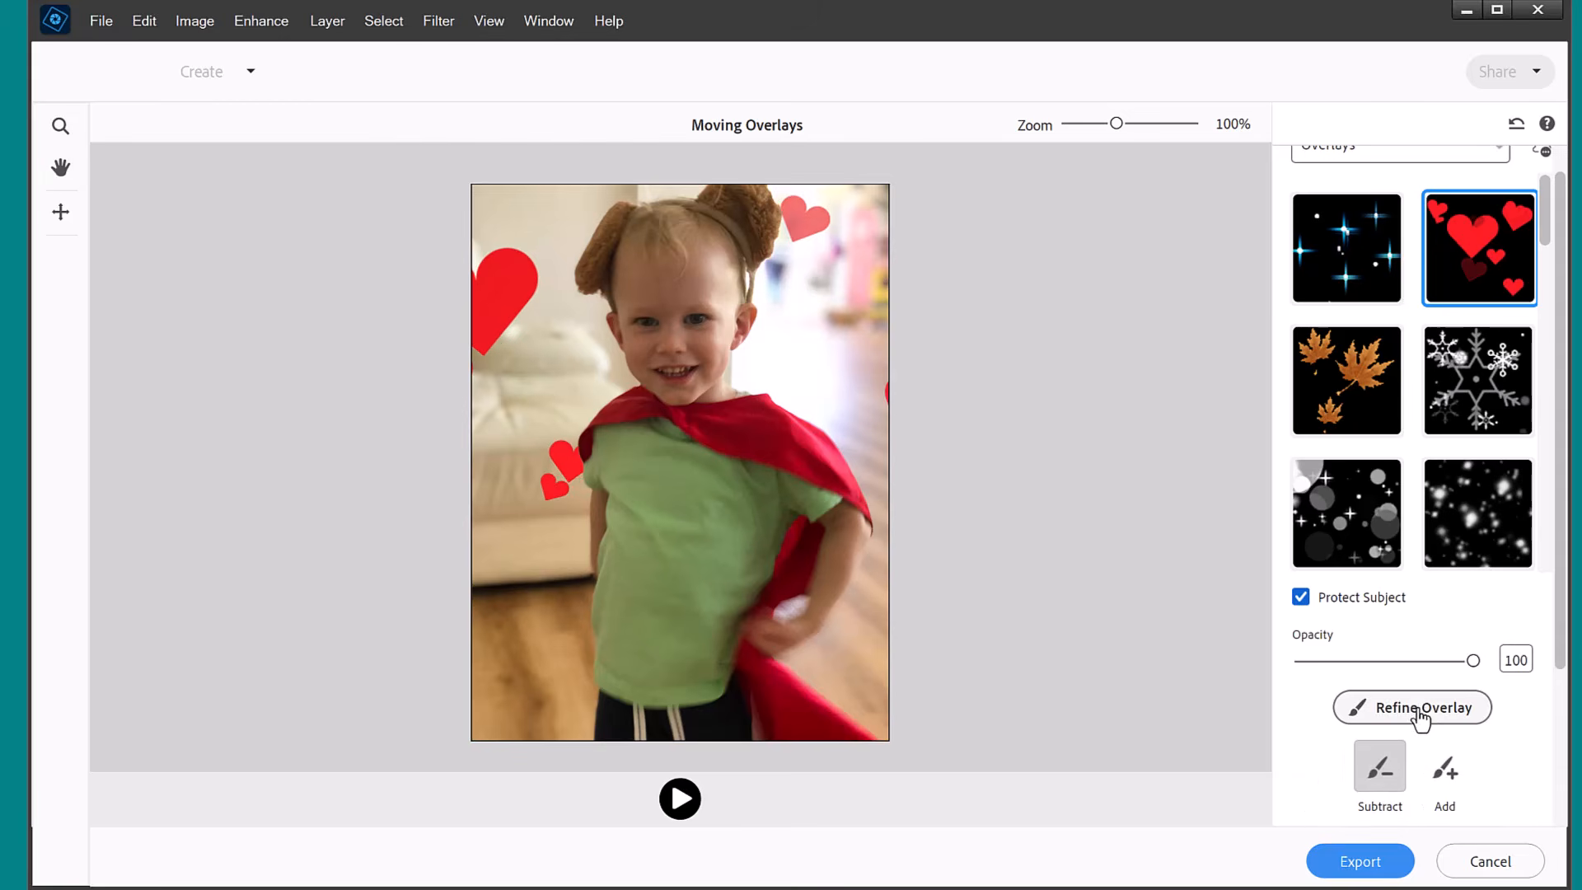
scroll(1559, 663, "down", 5)
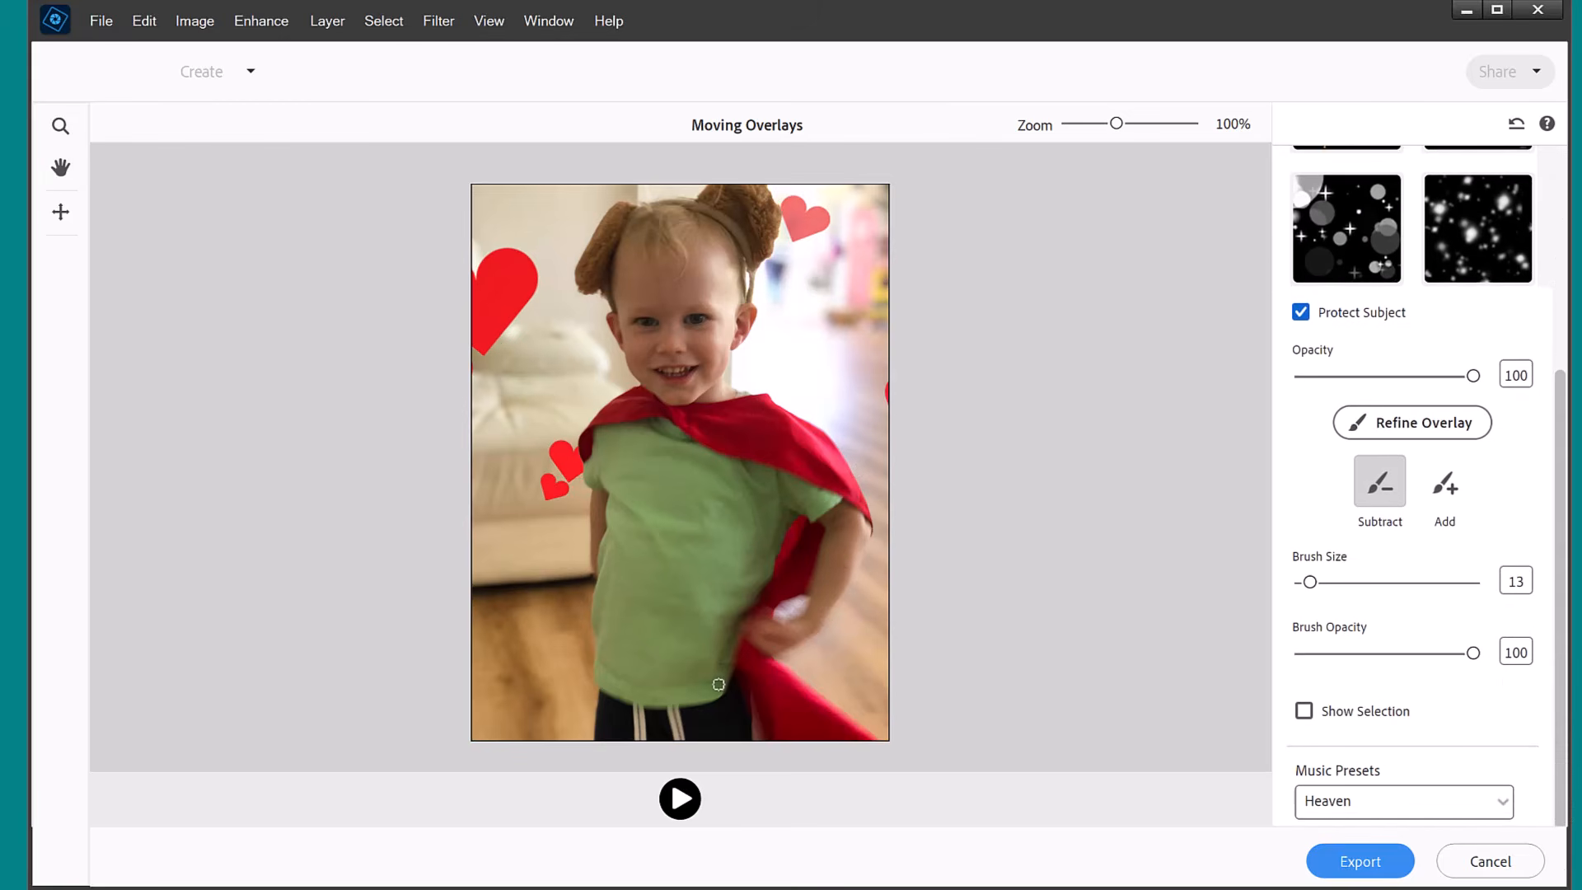
left_click(1376, 721)
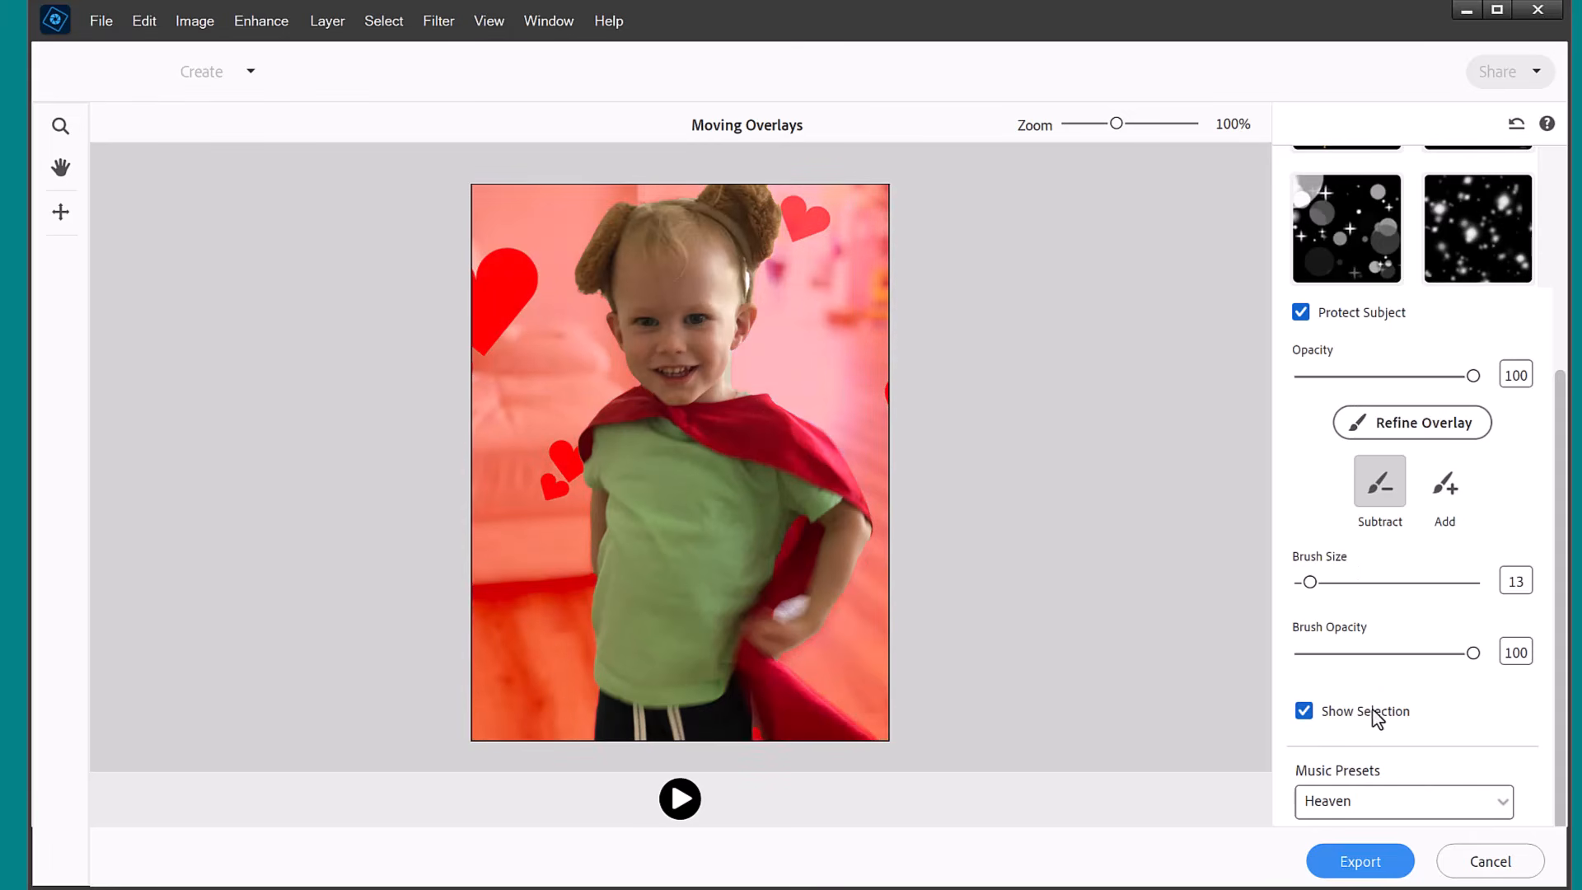
left_click(1445, 482)
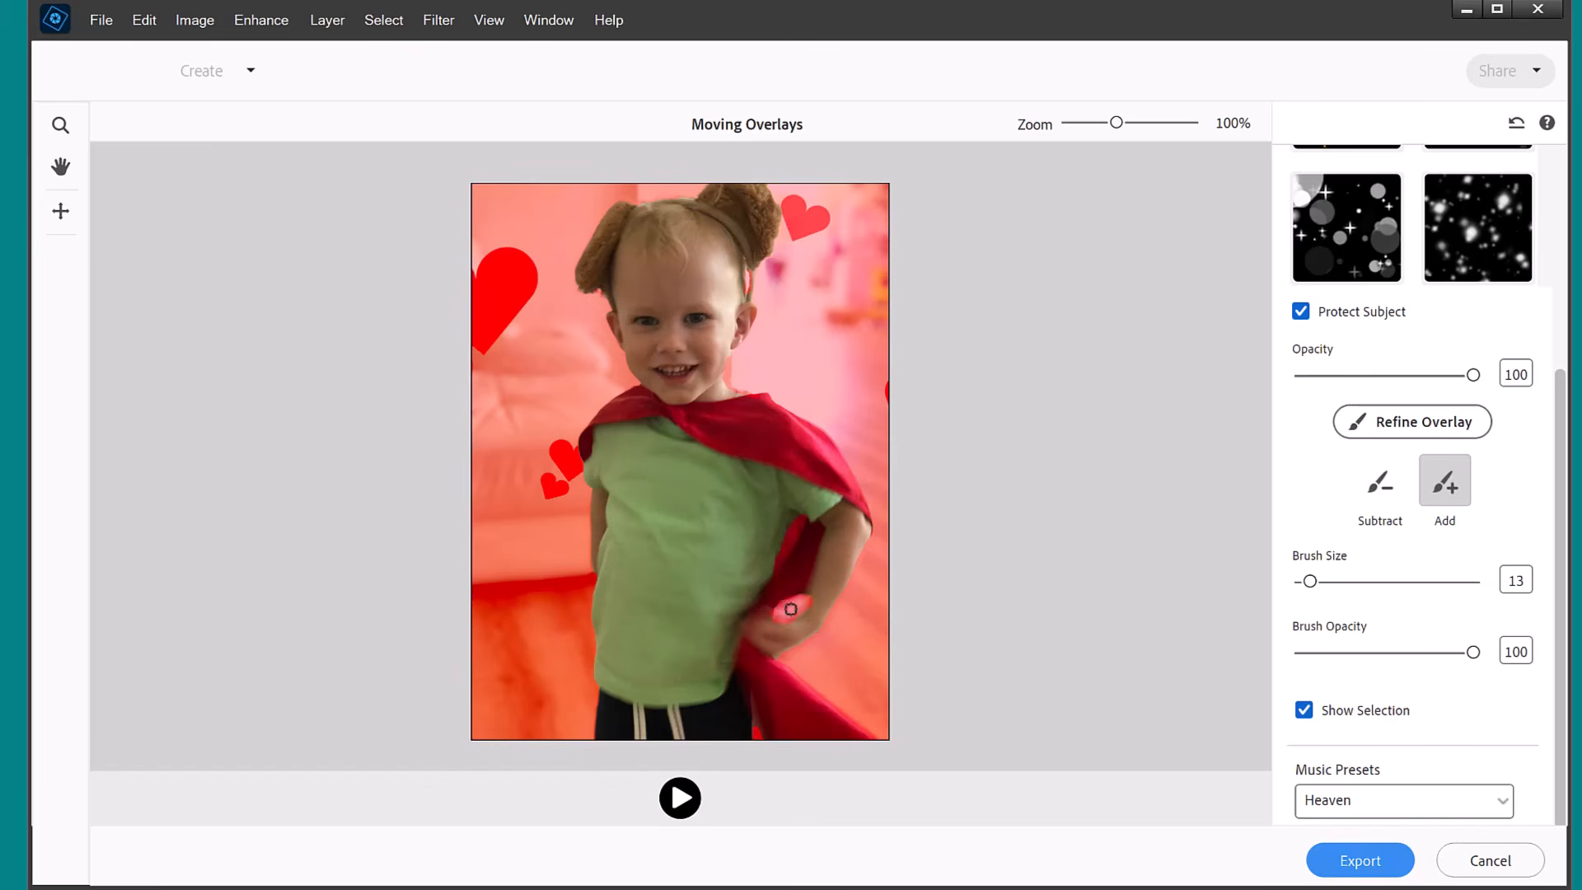
left_click(1303, 710)
left_click(1377, 435)
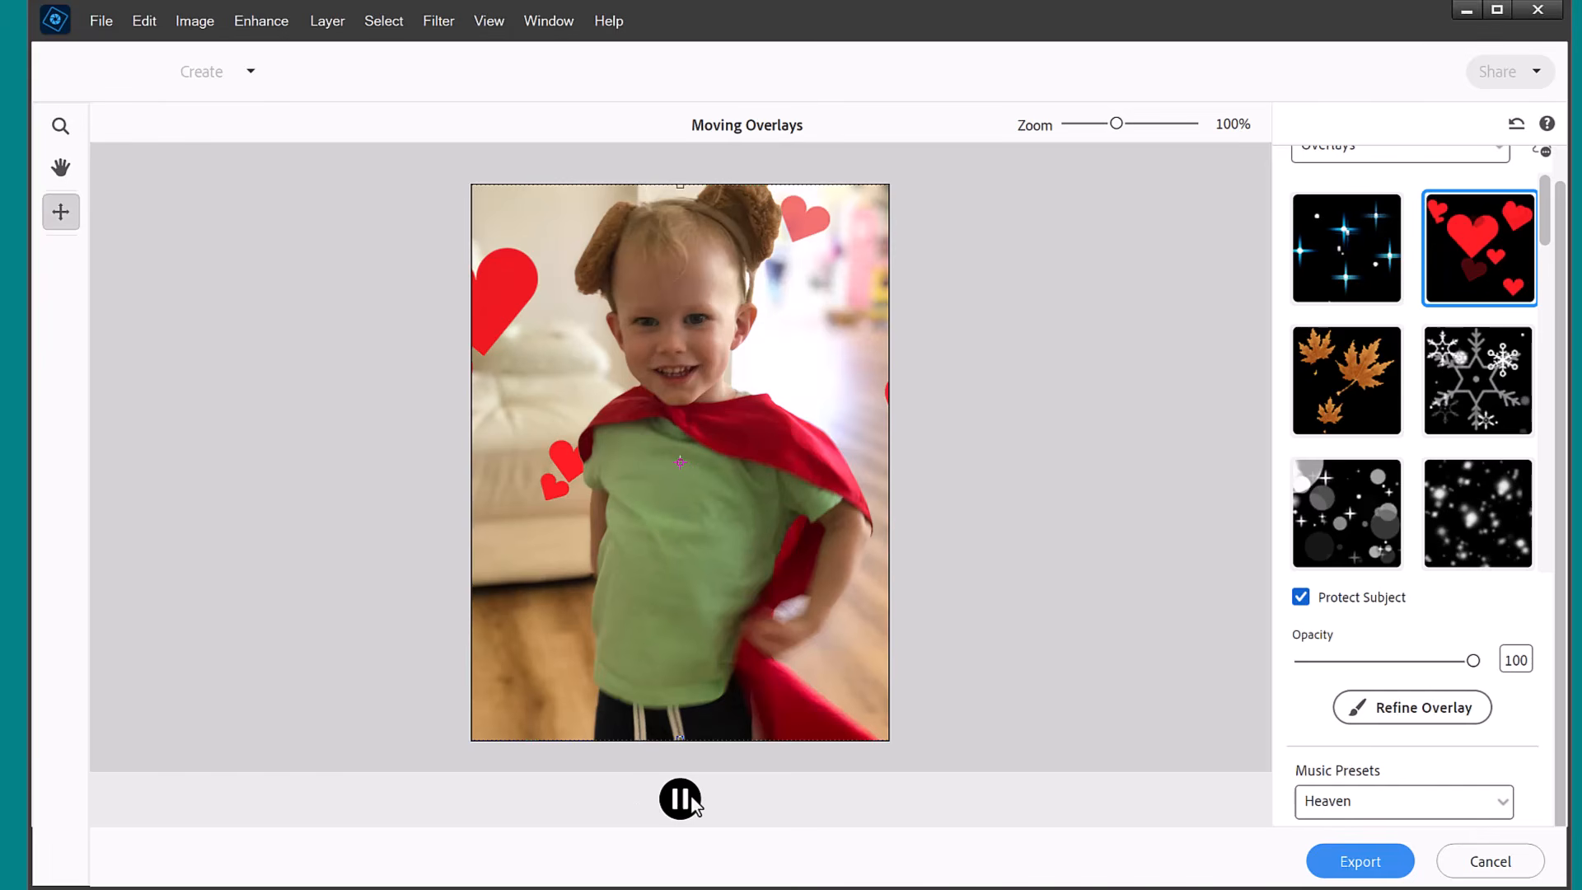
key("h")
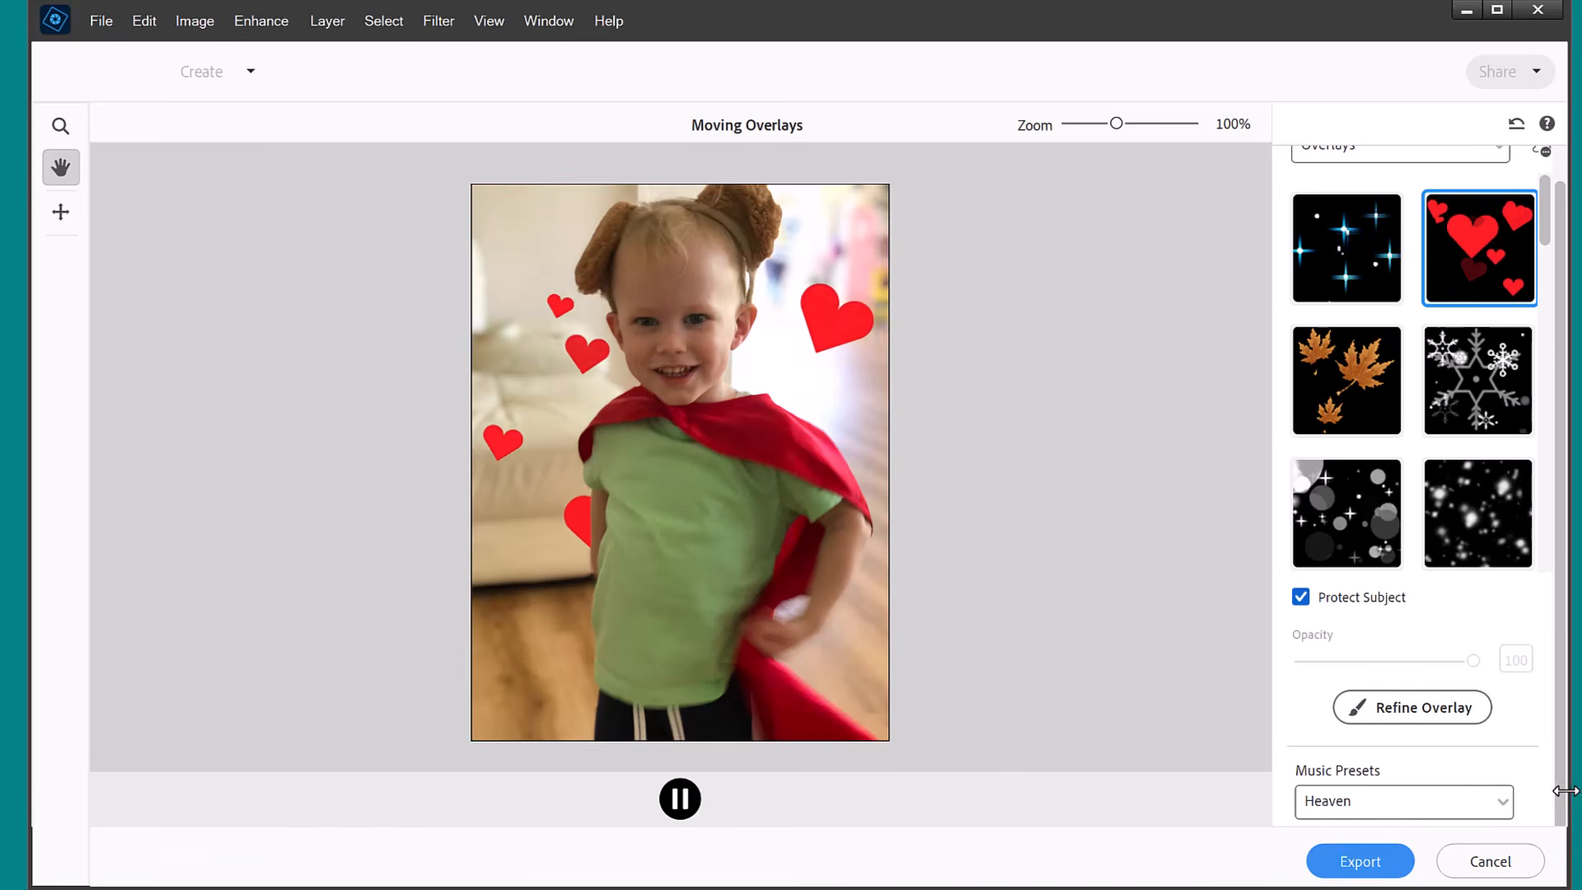
Export the hearts overlay animation as an MP4 file and close the Moving Overlays workspace.
left_click(1360, 861)
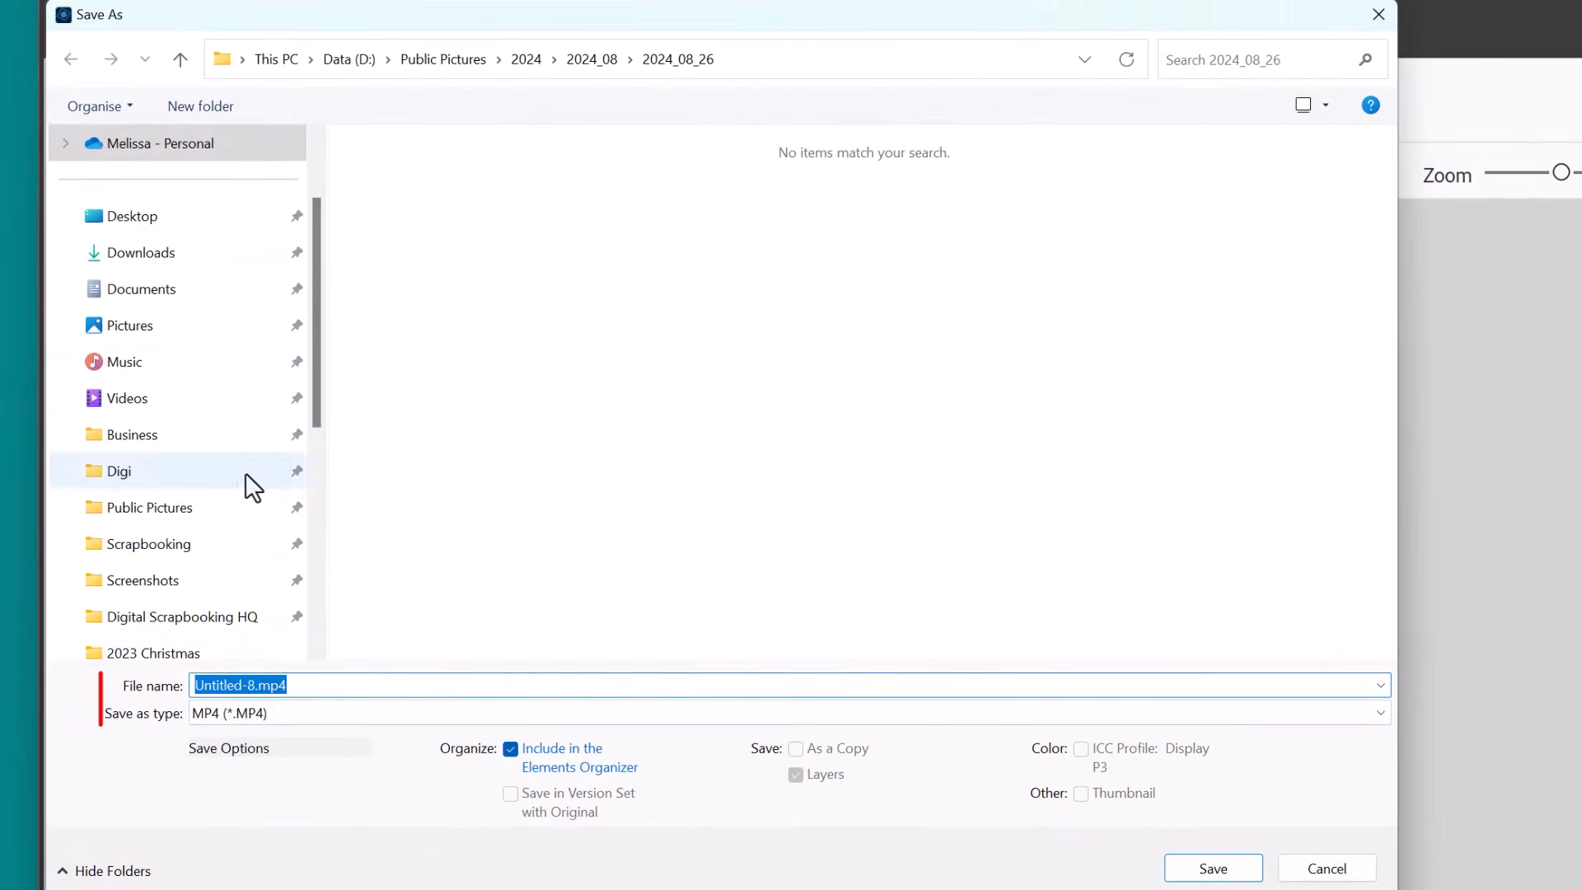
scroll(309, 600, "down", 5)
left_click(187, 326)
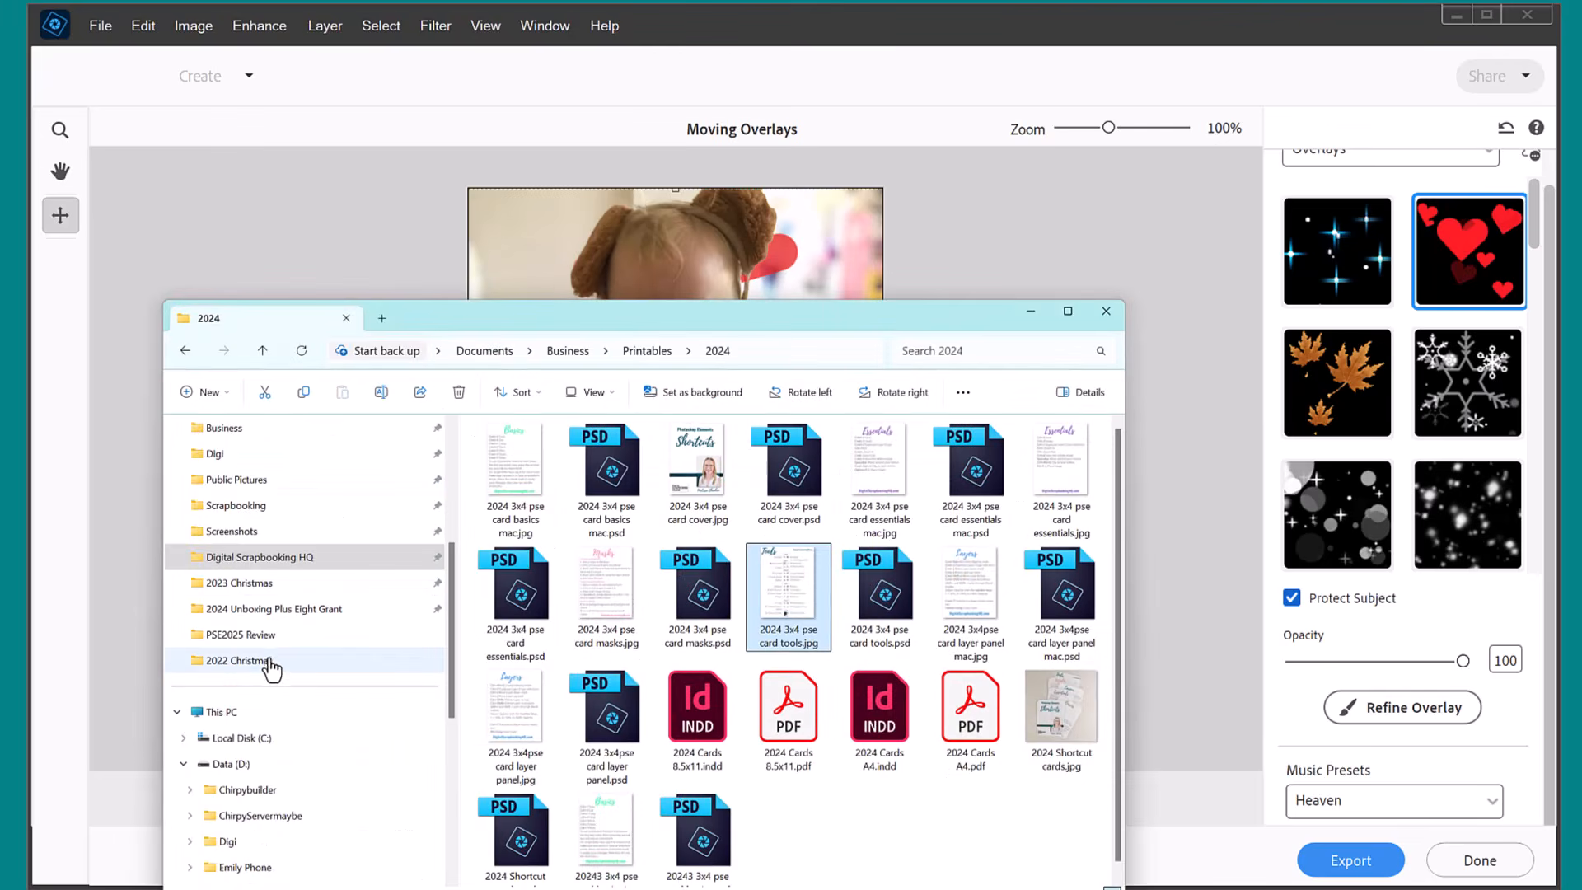
left_click(382, 634)
double_click(775, 614)
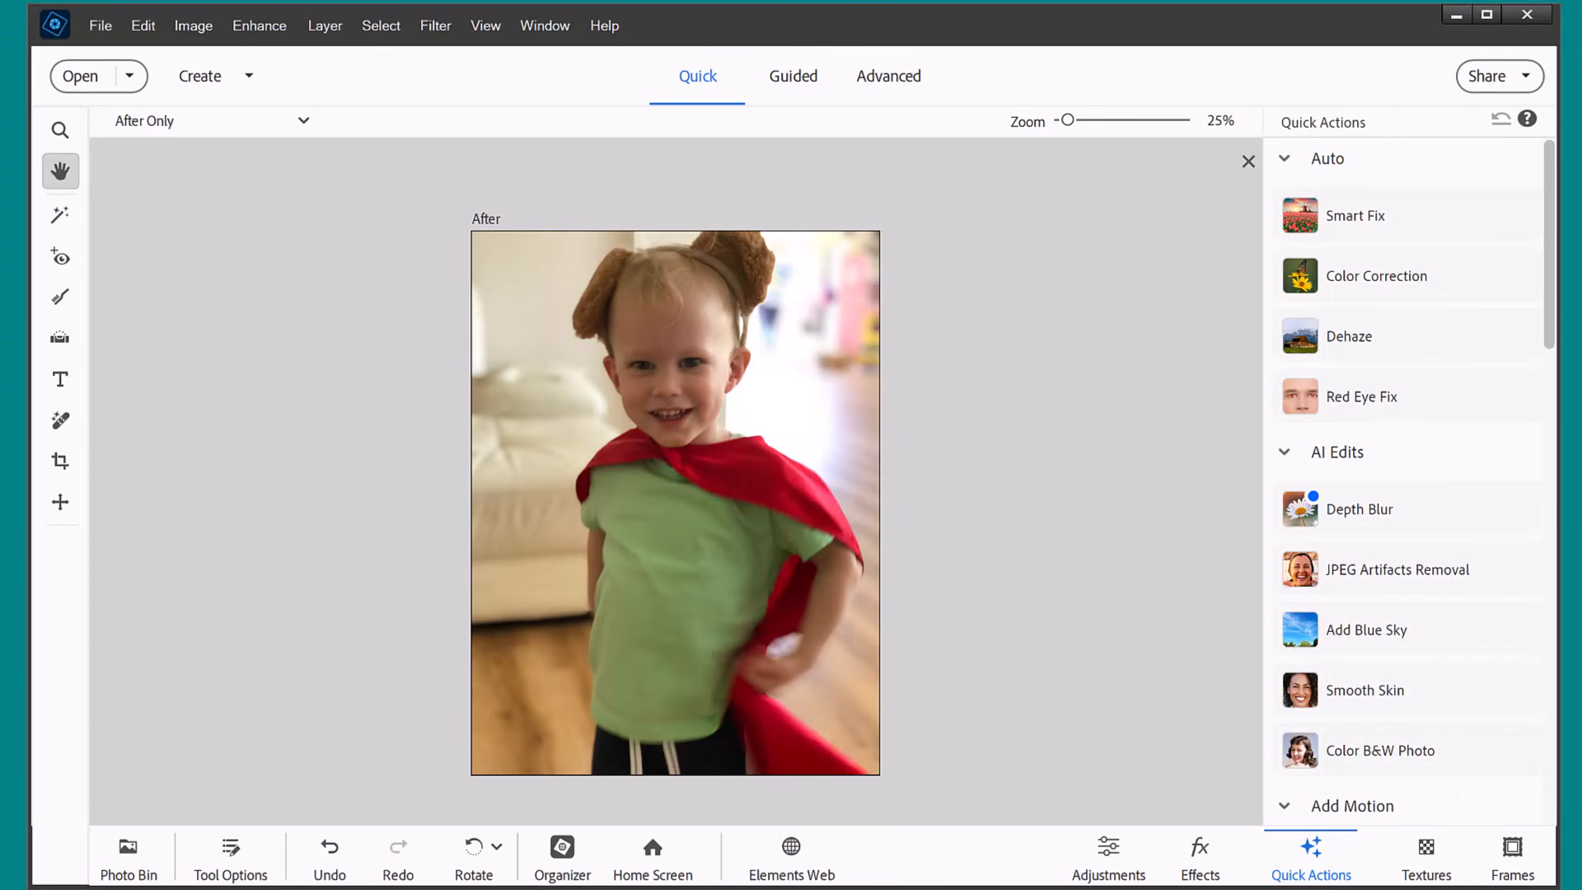
Open the Zoom In-Out motion quick action and apply the Zoom In effect to the photo.
left_click_drag(1551, 334, 1554, 493)
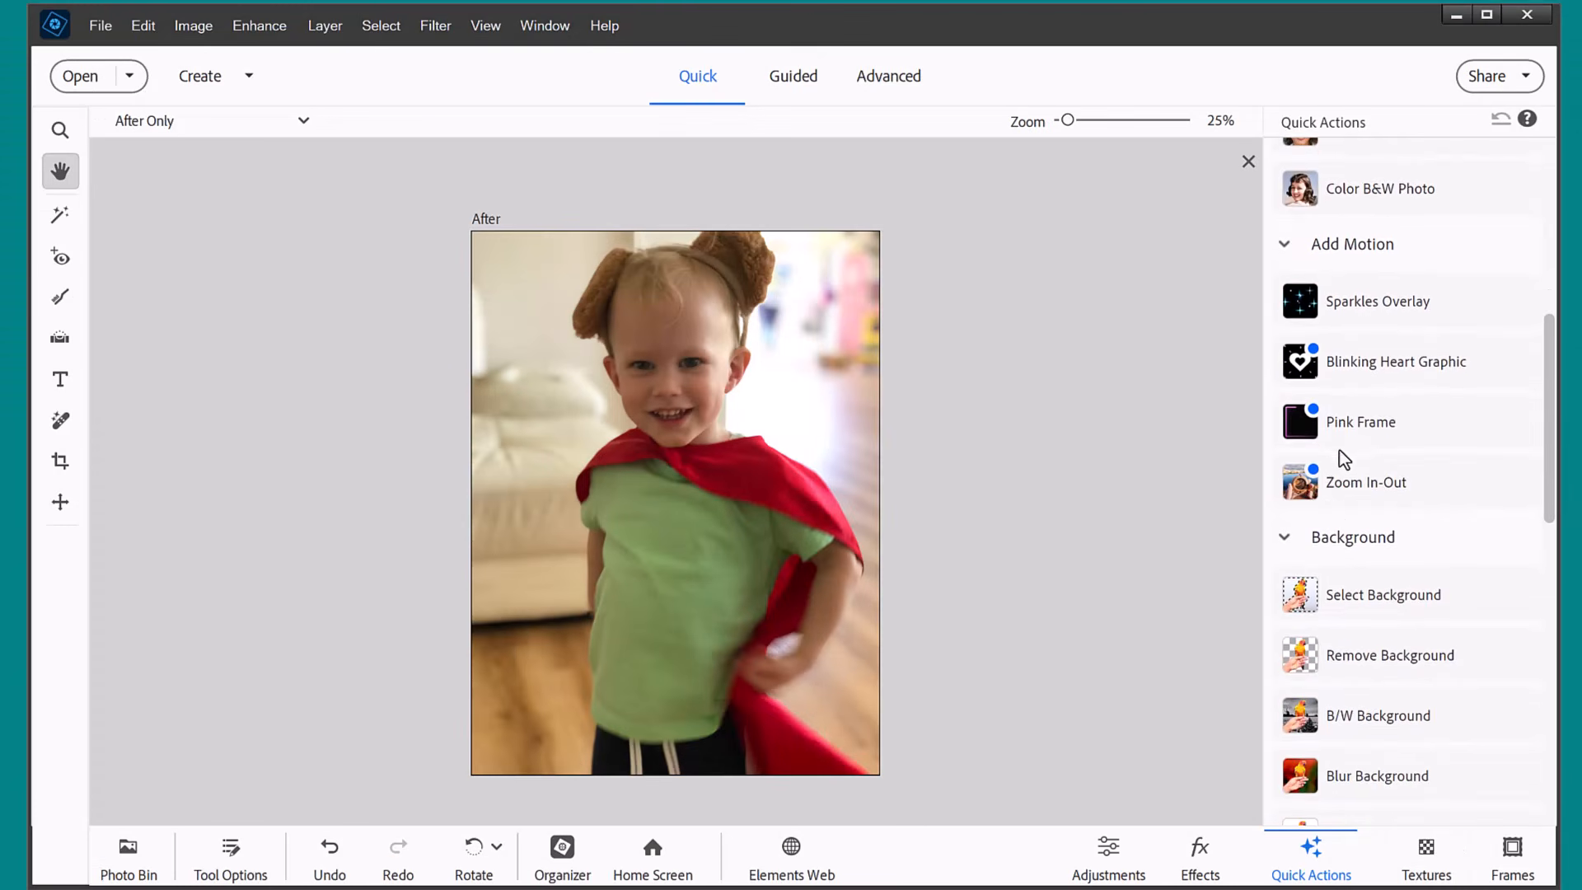
left_click(1351, 488)
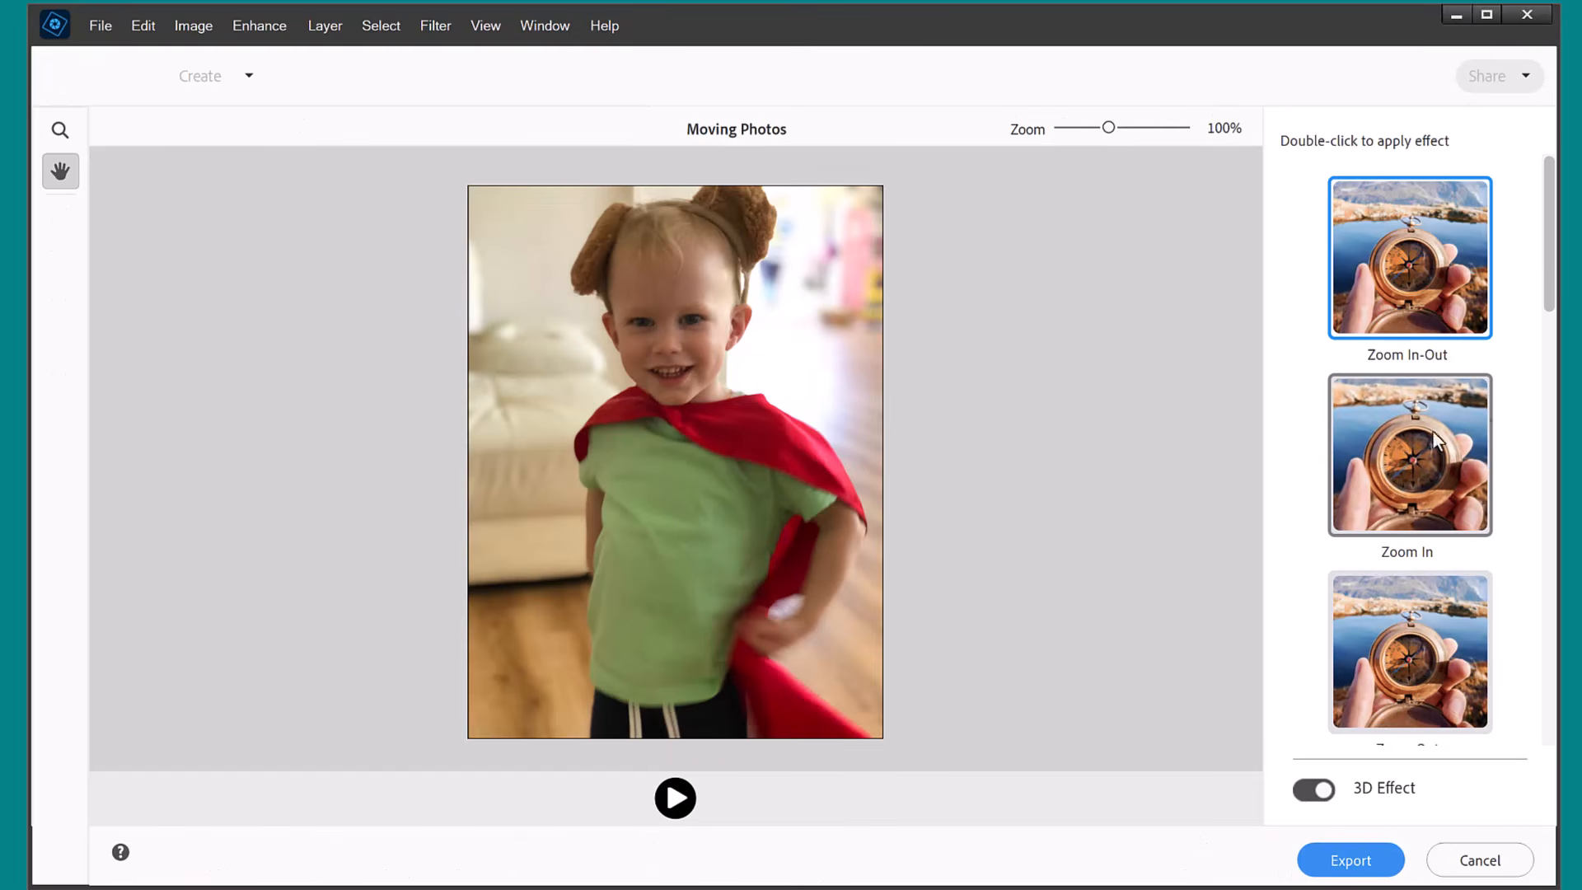
double_click(1389, 518)
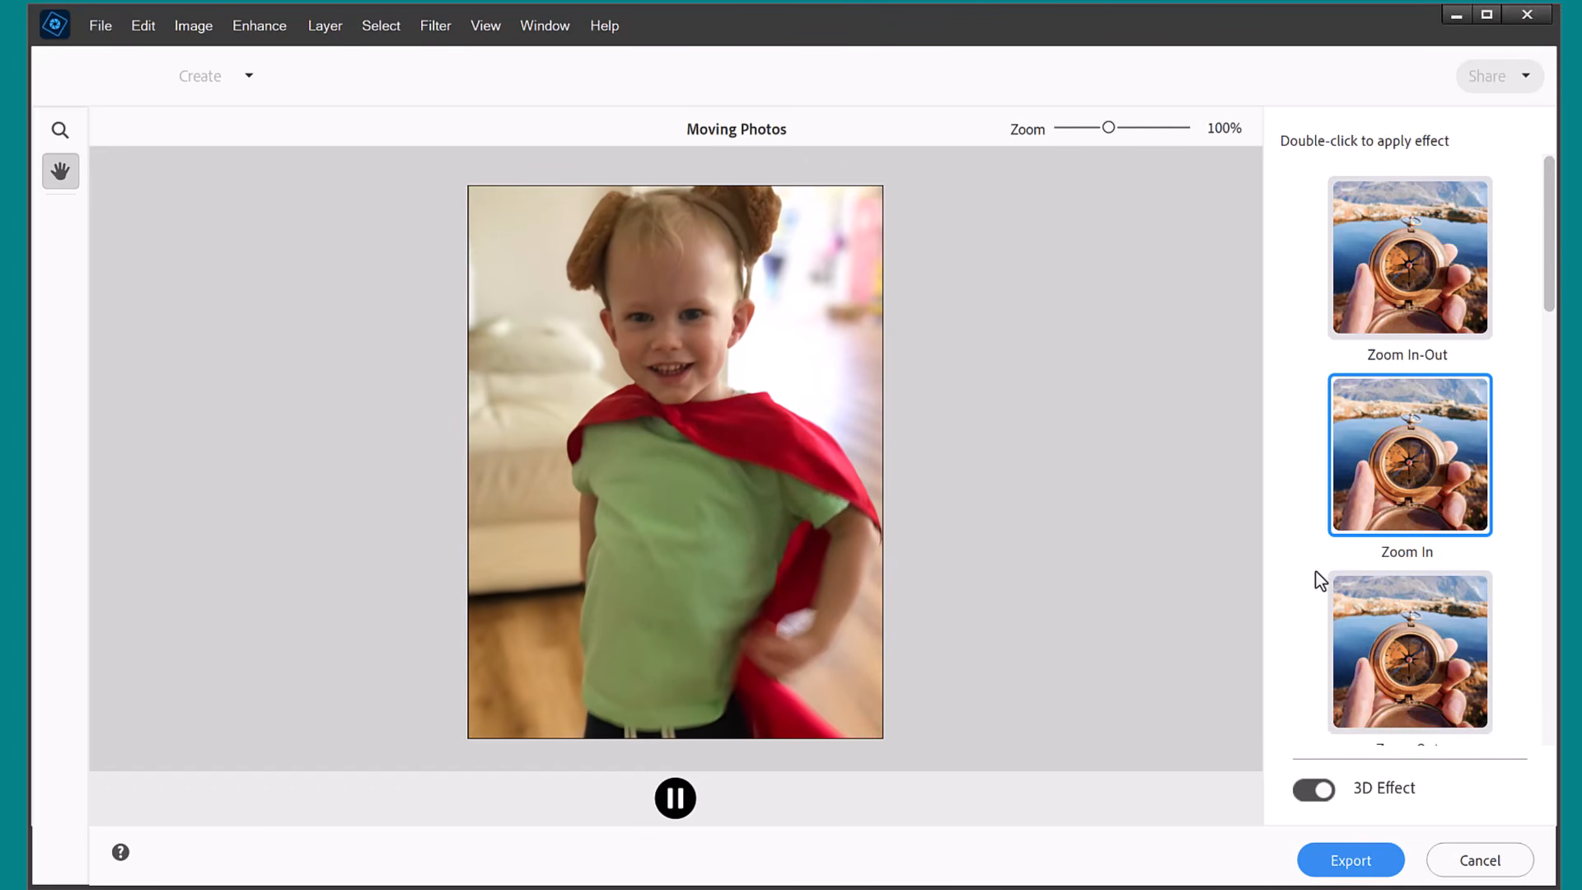
Apply the Pan Left-Right motion effect to the photo, turn off the 3D effect and browse the tilt effects.
scroll(1367, 552, "down", 5)
double_click(1342, 290)
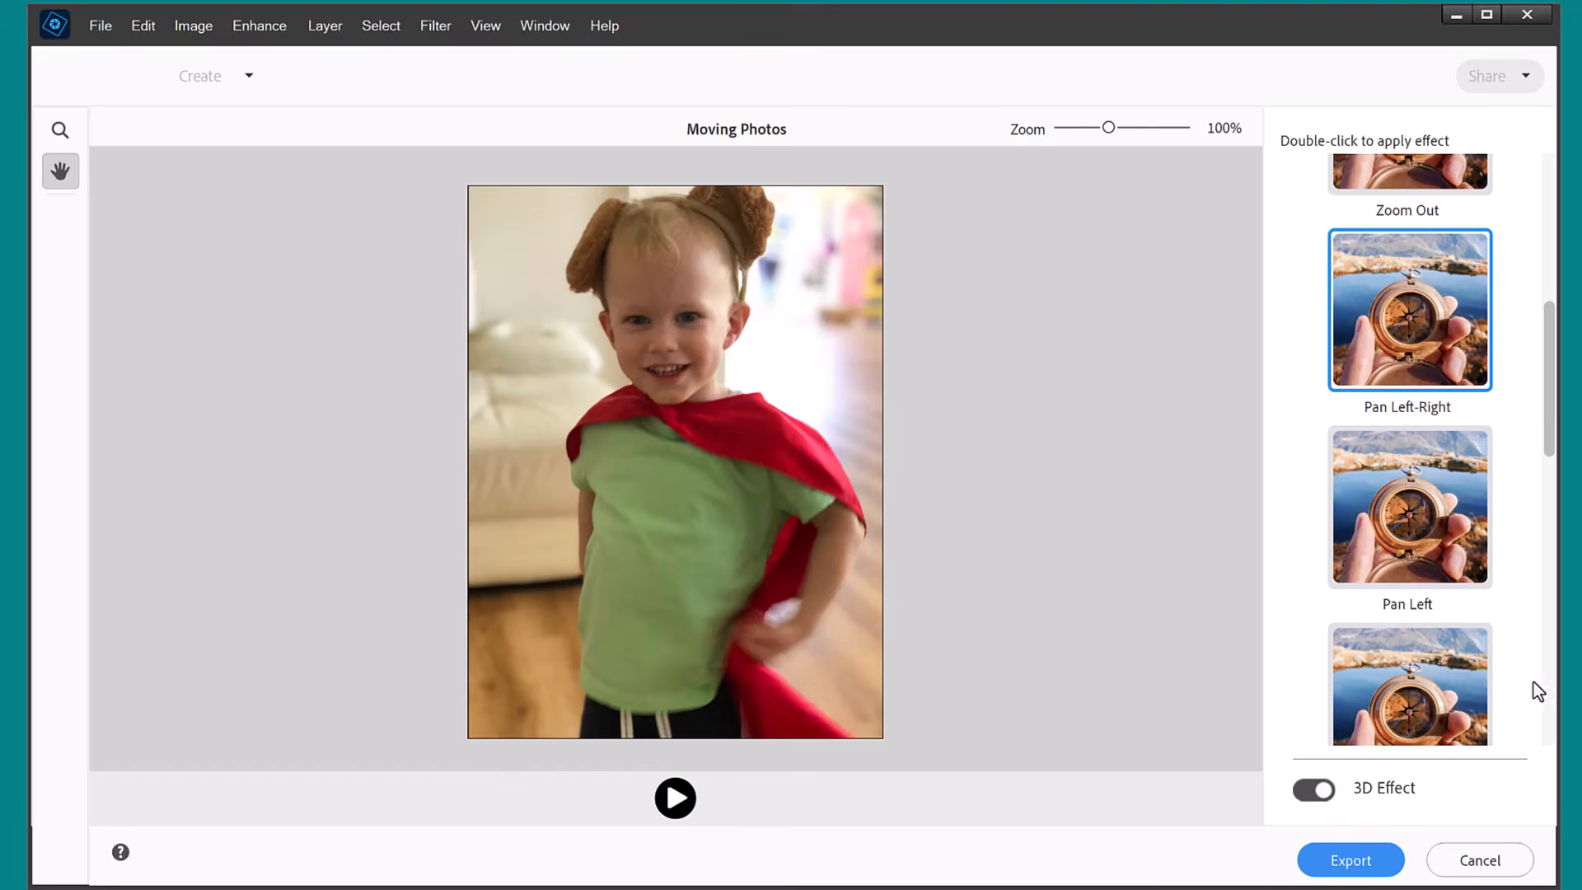
scroll(1534, 690, "down", 5)
left_click(1304, 793)
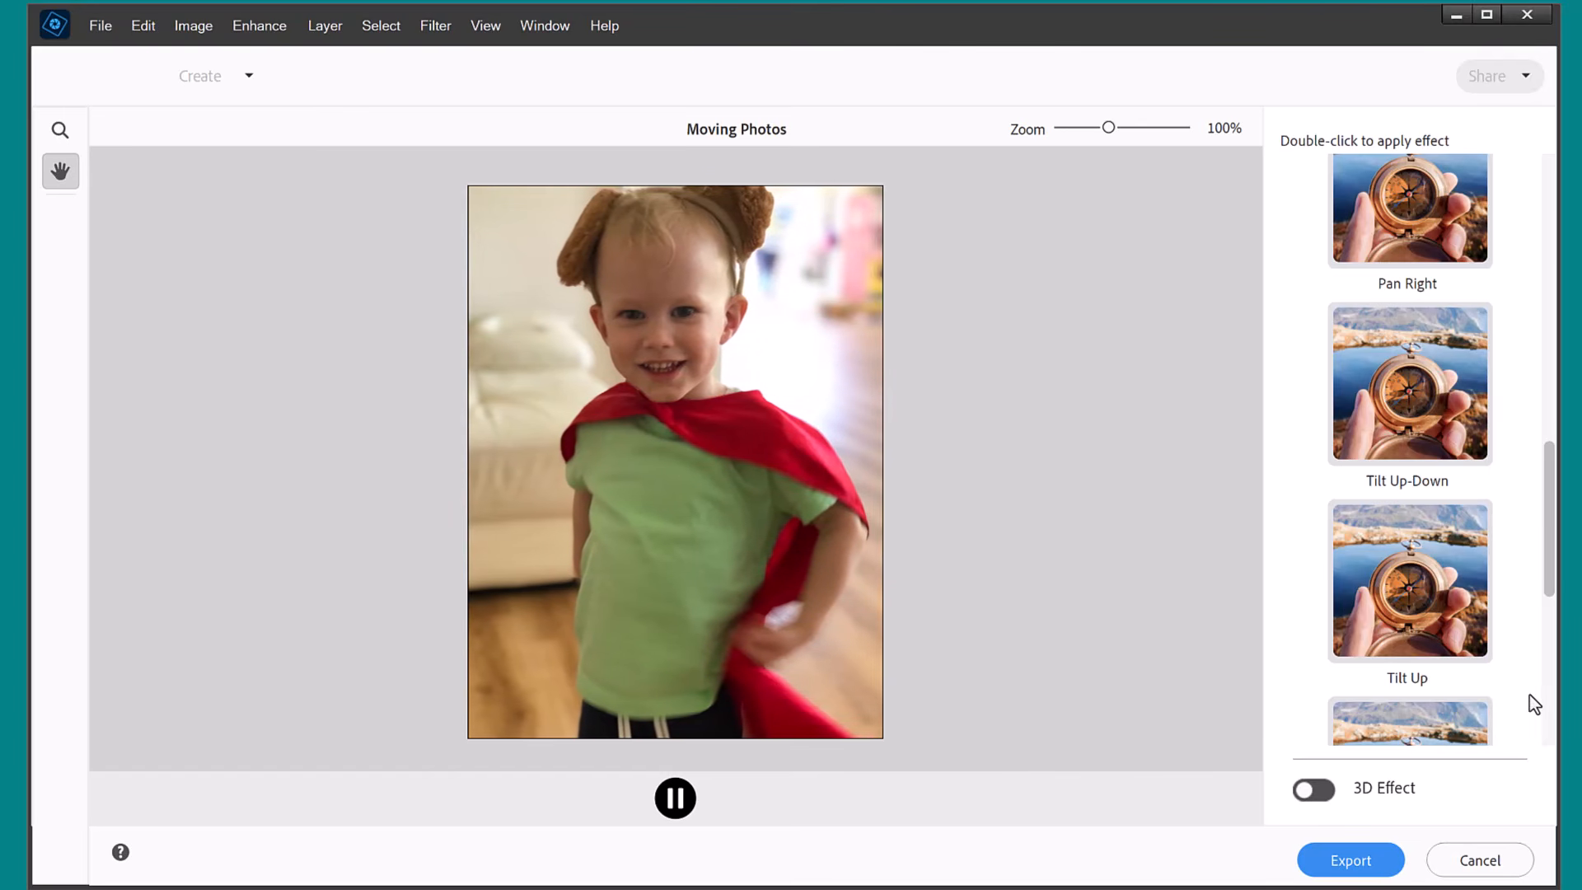
scroll(1519, 710, "down", 1)
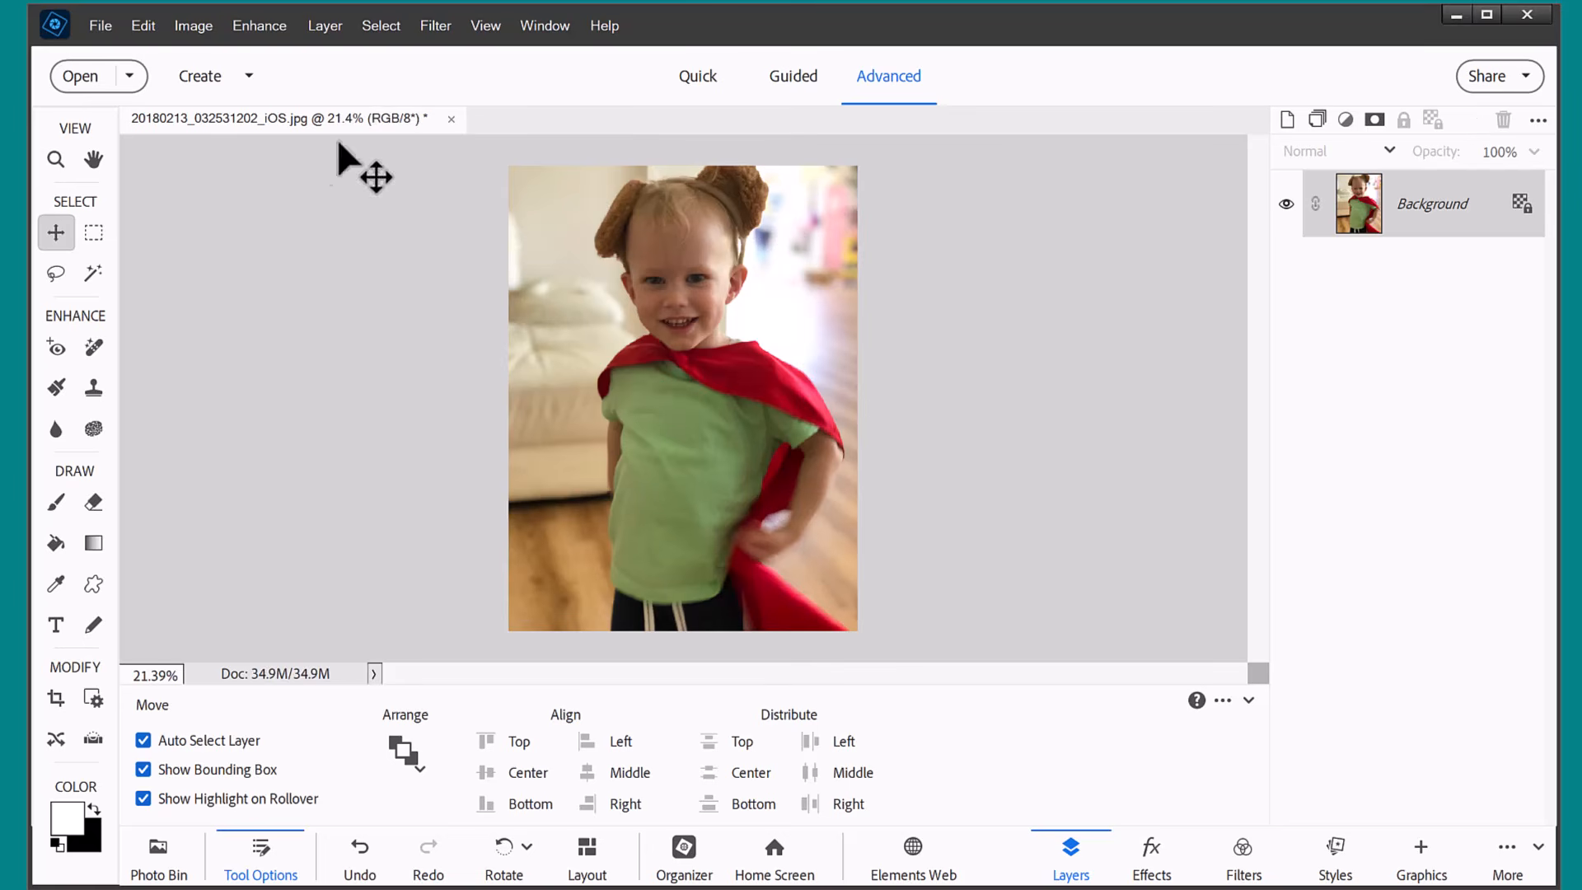
Open and cancel the Moving Overlays workspace from Advanced mode, and open the Moving Photos workspace.
left_click(265, 27)
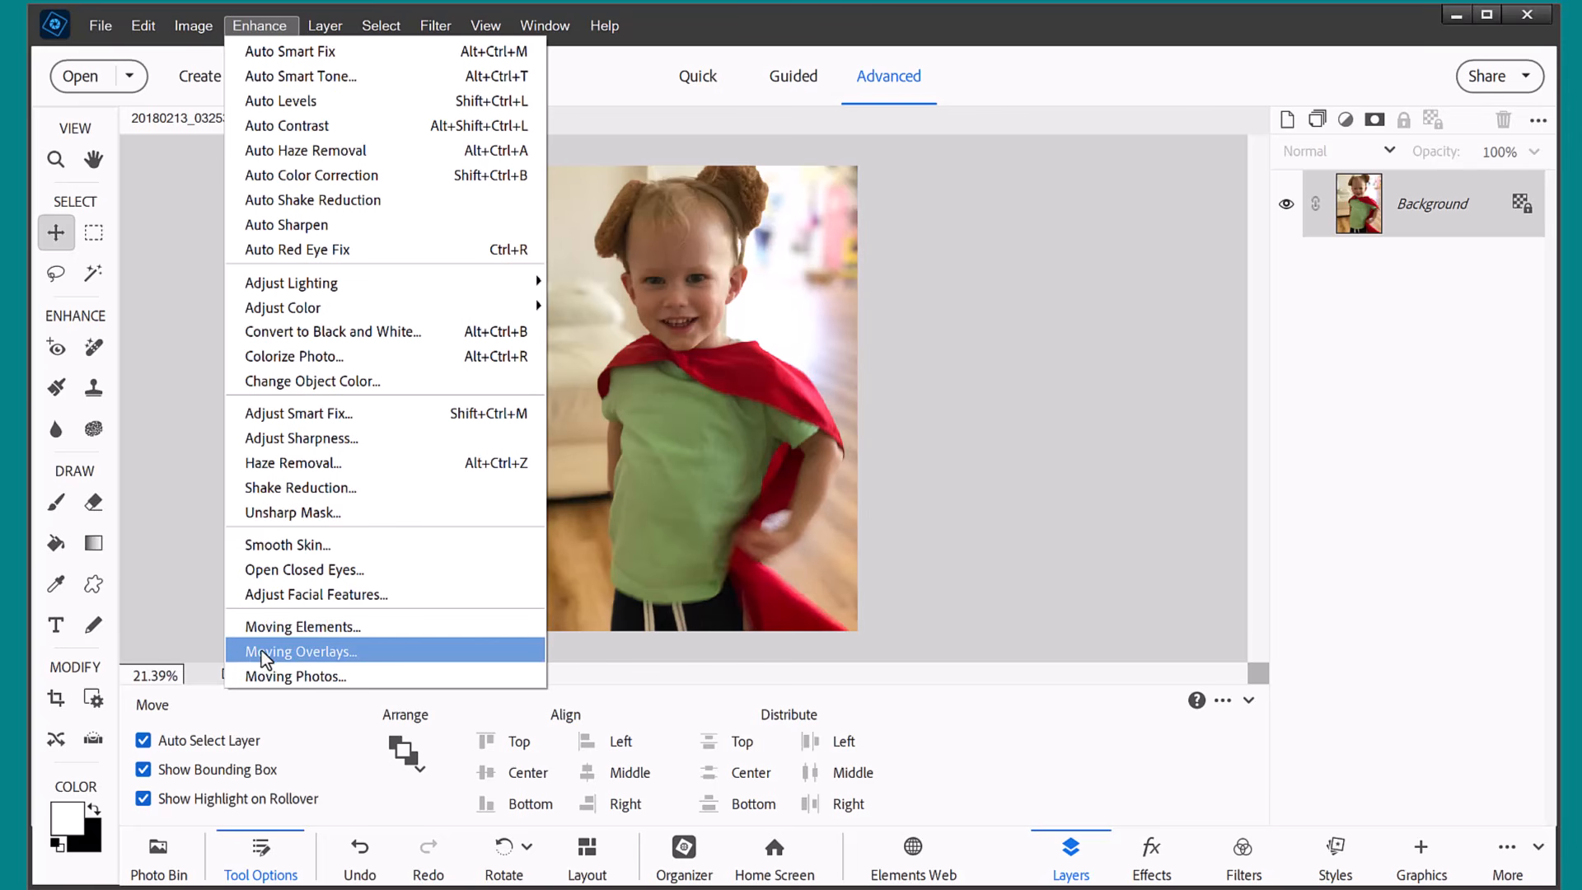
left_click(266, 628)
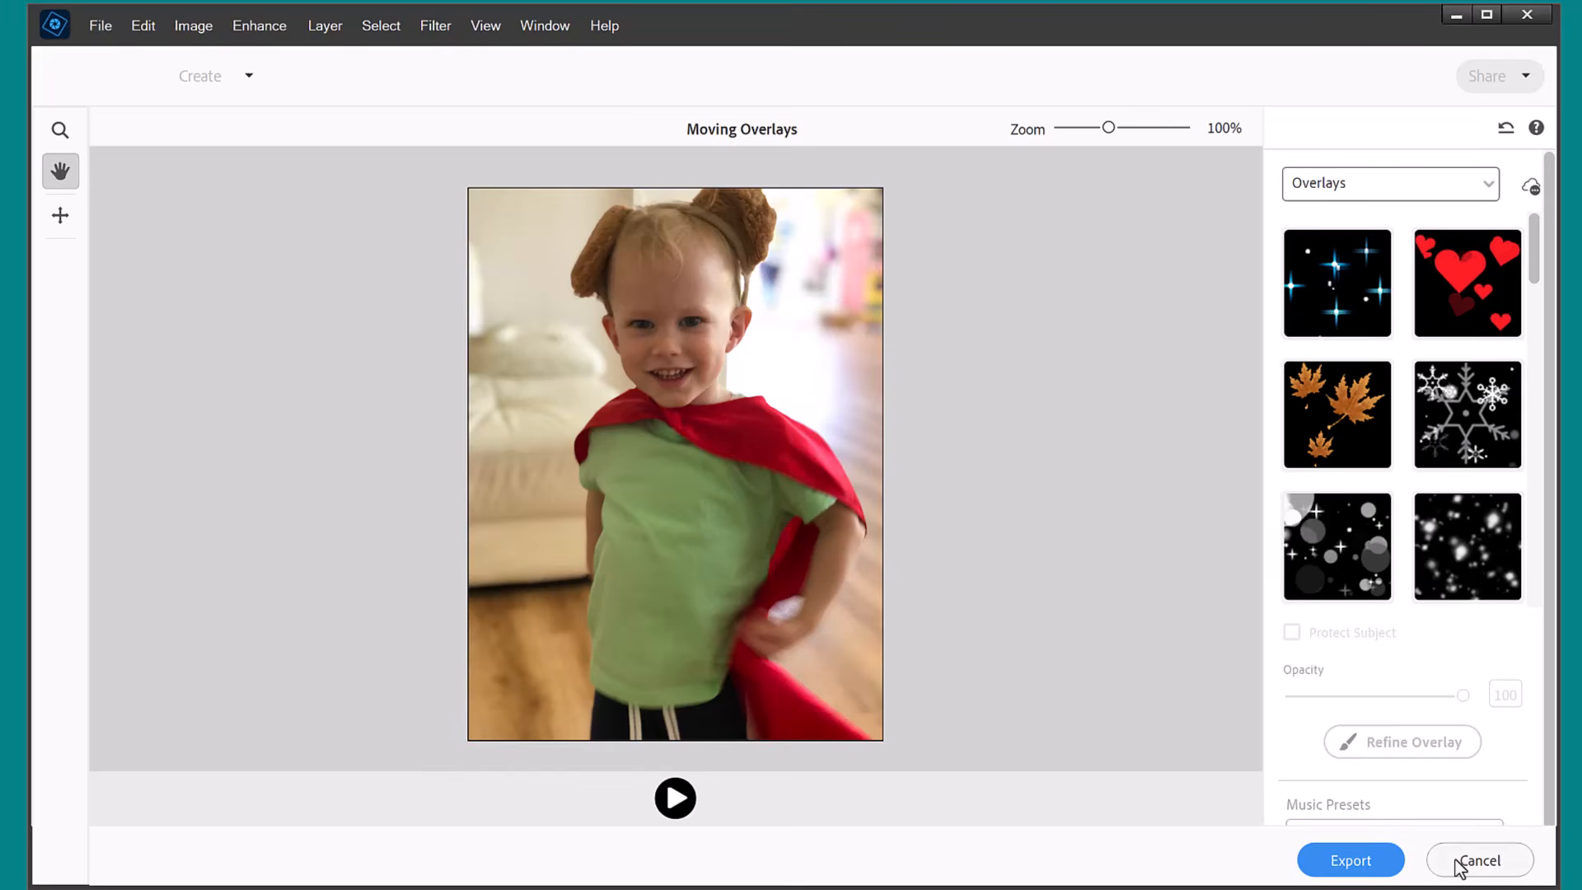
left_click(1477, 860)
left_click(258, 25)
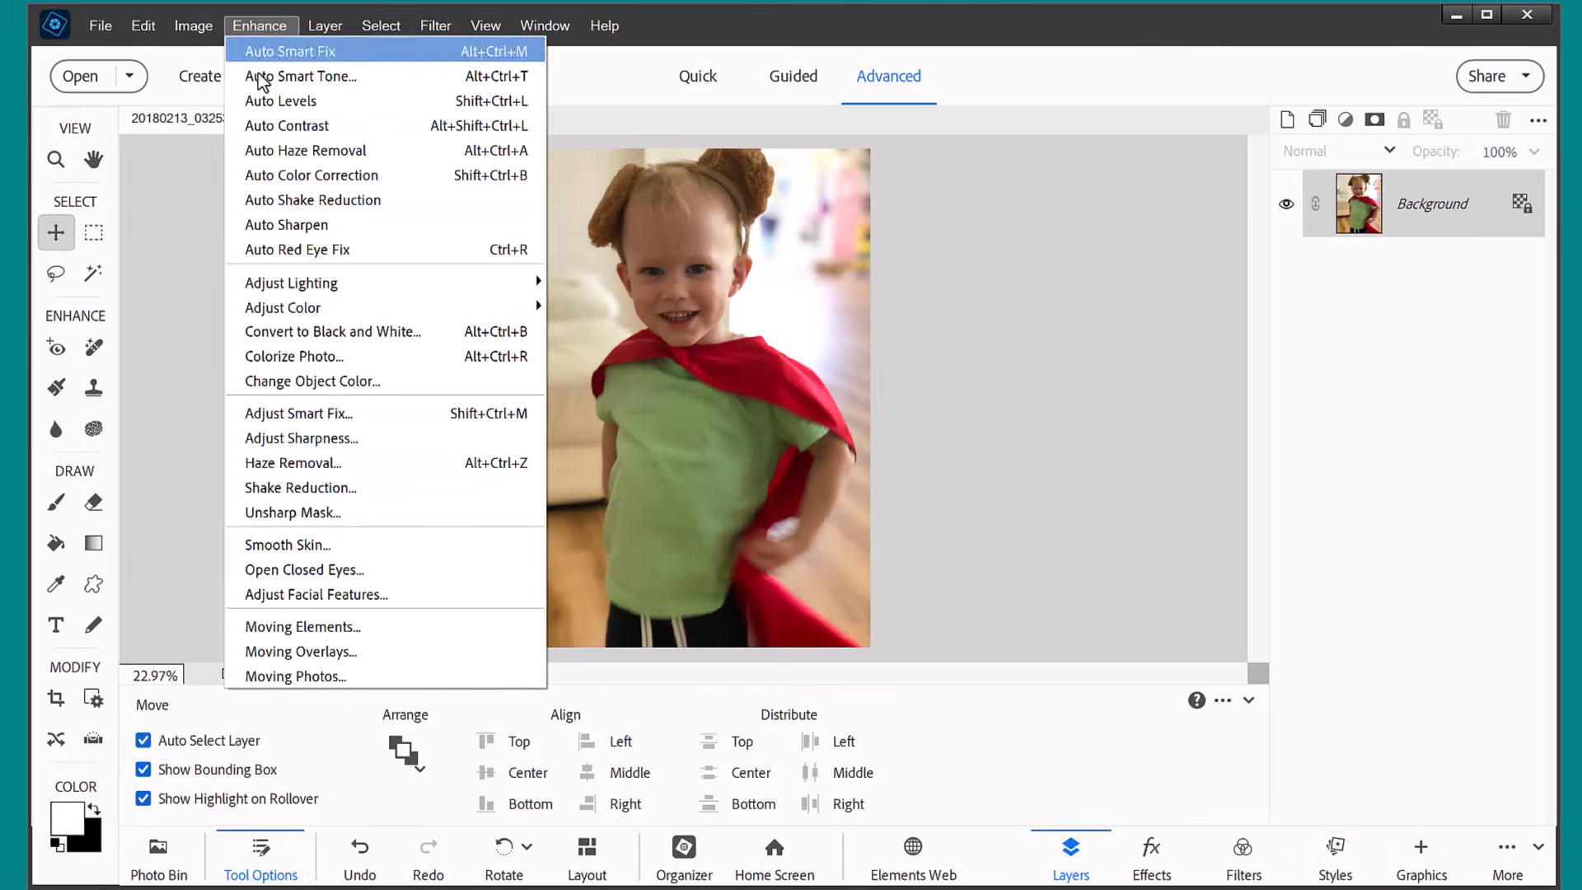
left_click(282, 651)
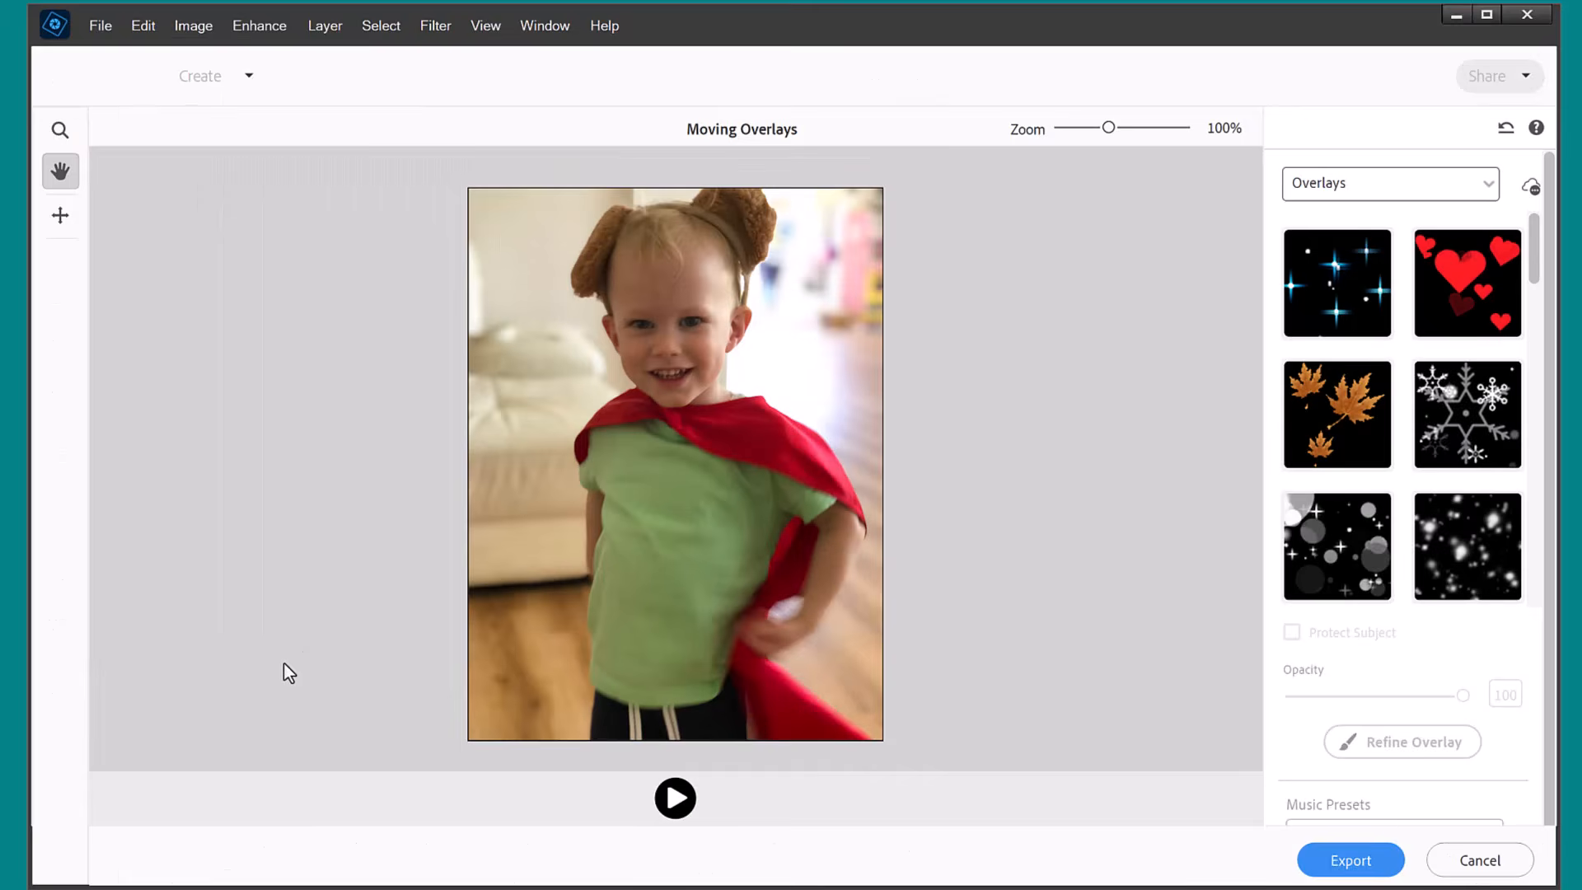
left_click(1438, 861)
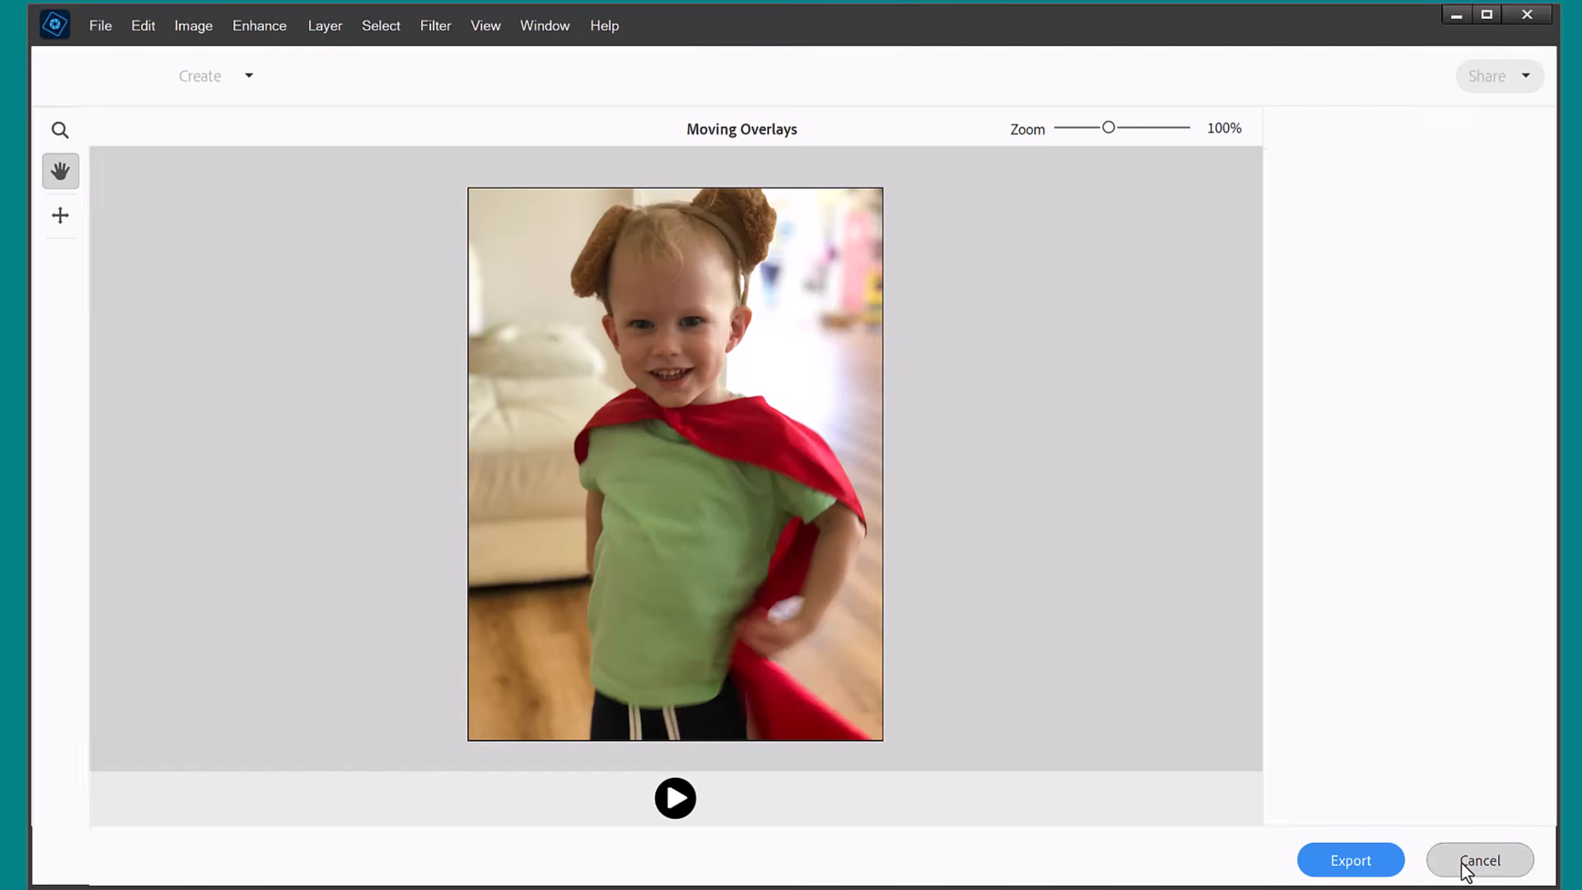
left_click(258, 26)
left_click(264, 676)
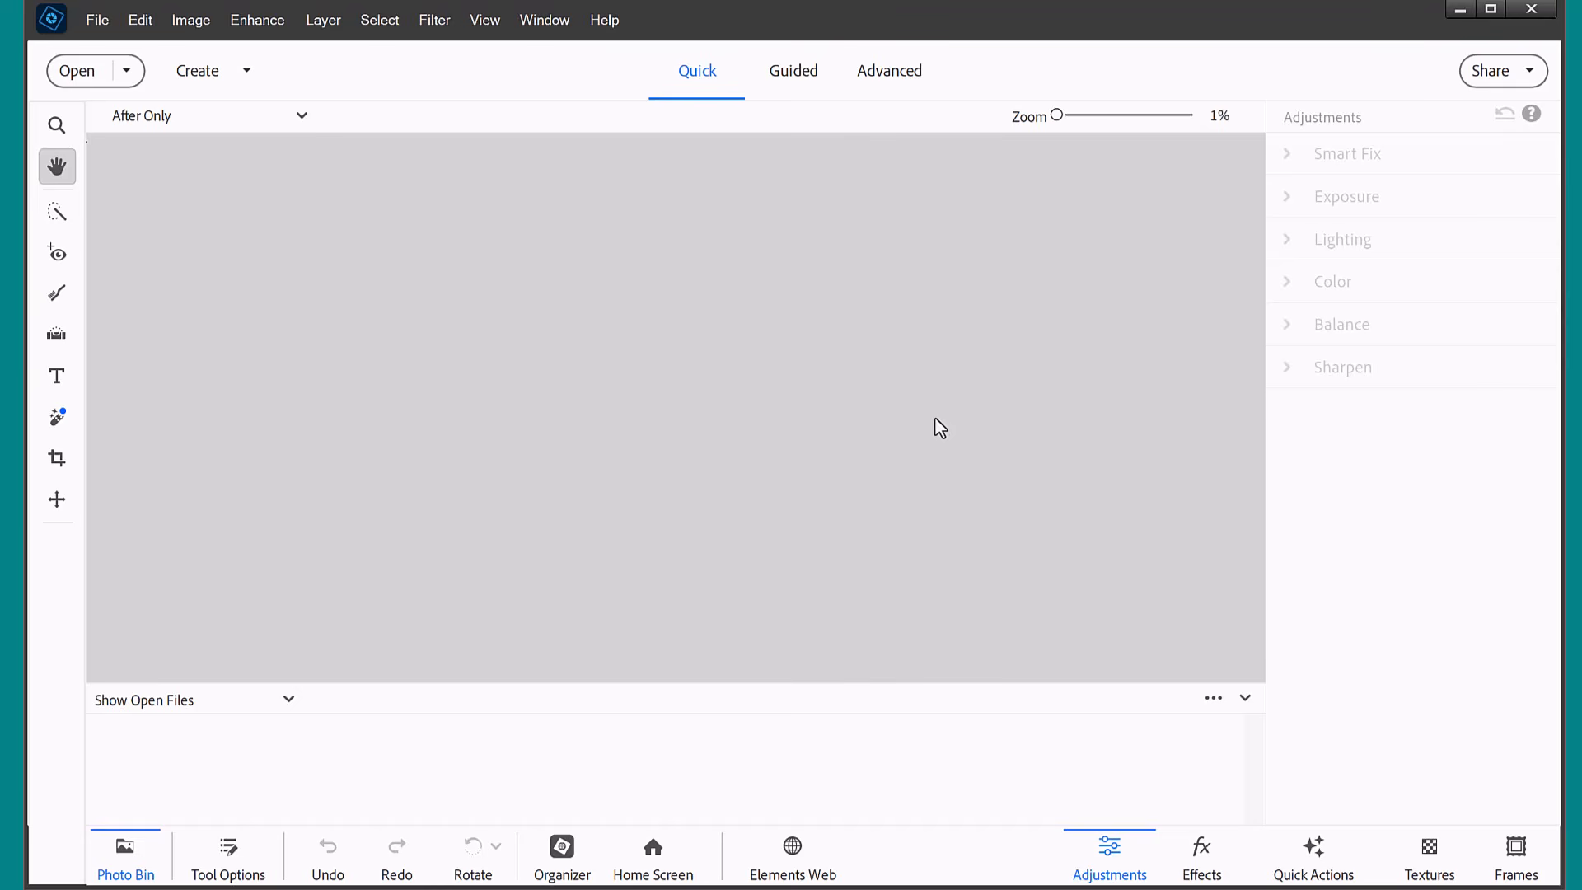
Examine the File, Edit, Image, Enhance, Layer and Select commands for markers indicating new features.
left_click(97, 19)
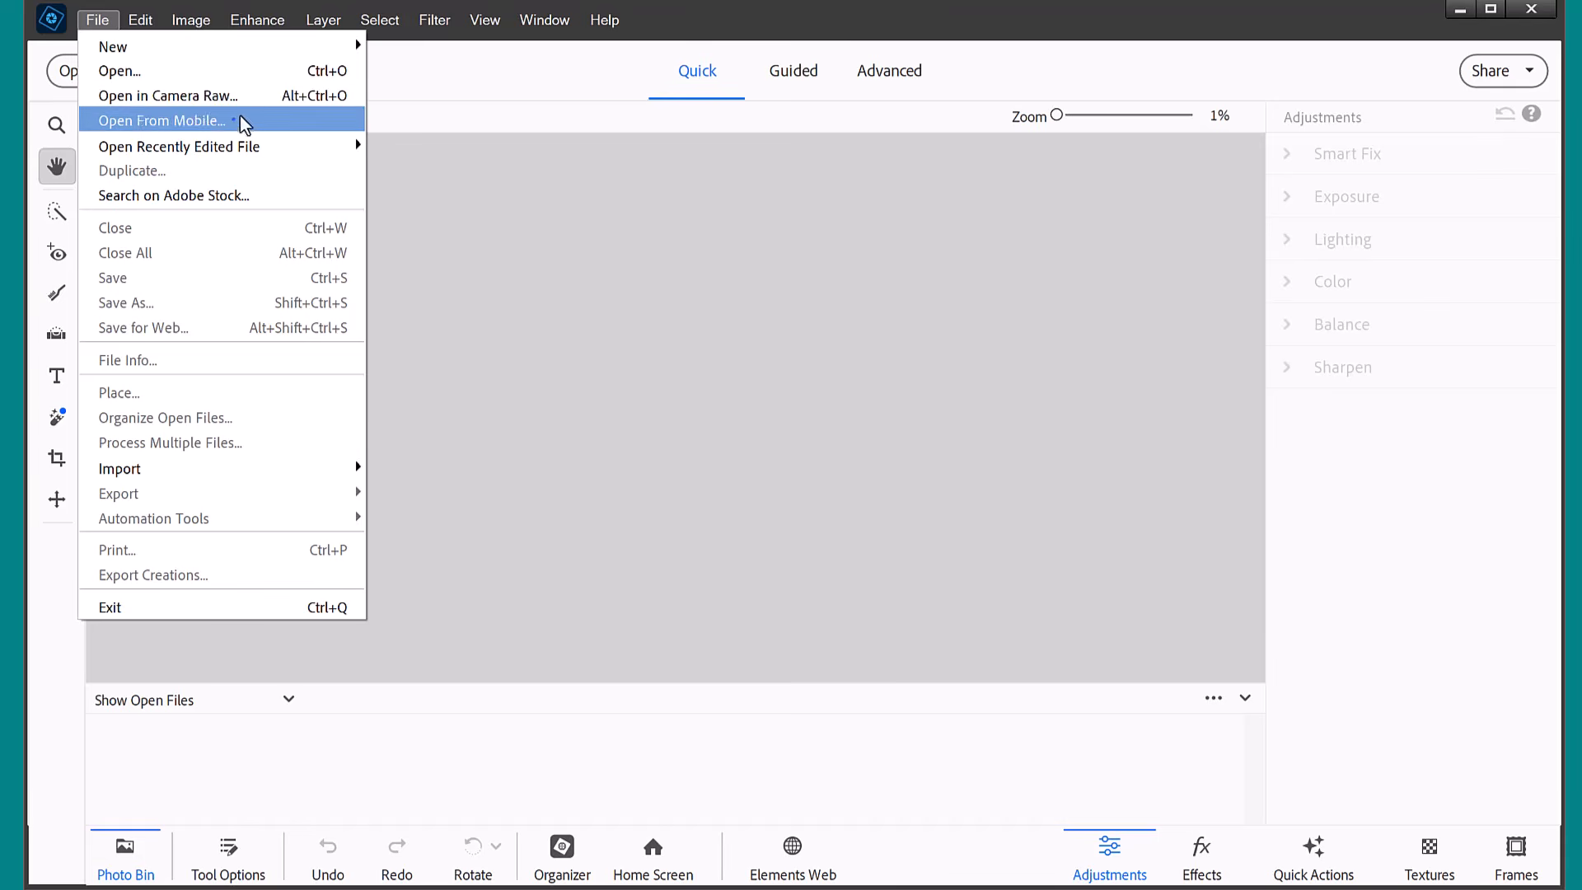
left_click(150, 22)
left_click(150, 19)
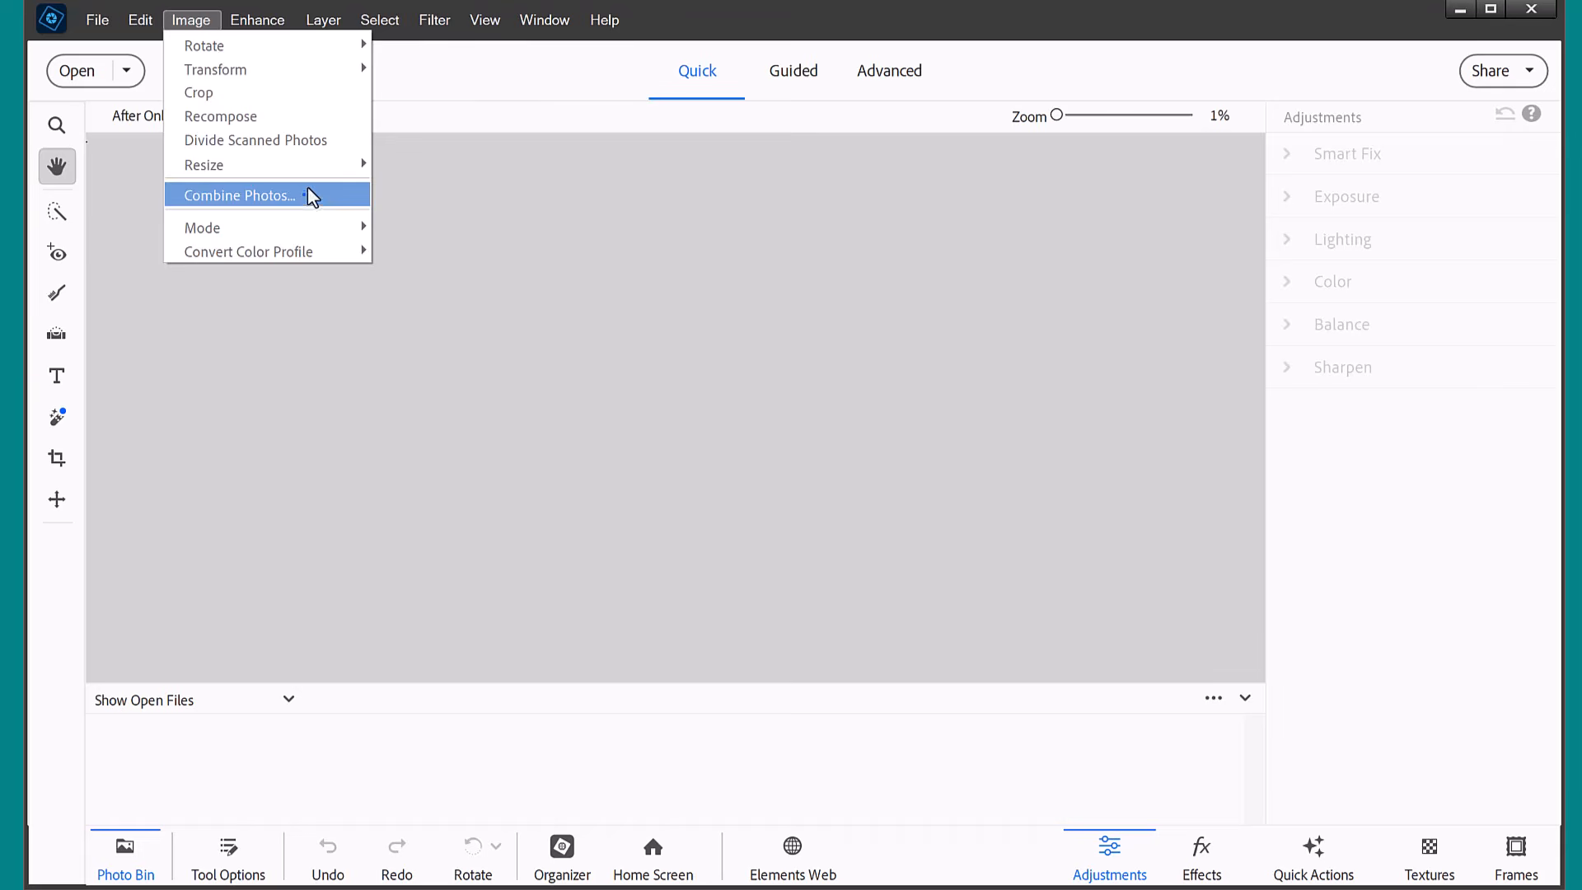
left_click(260, 23)
left_click(262, 22)
left_click(265, 21)
left_click(322, 19)
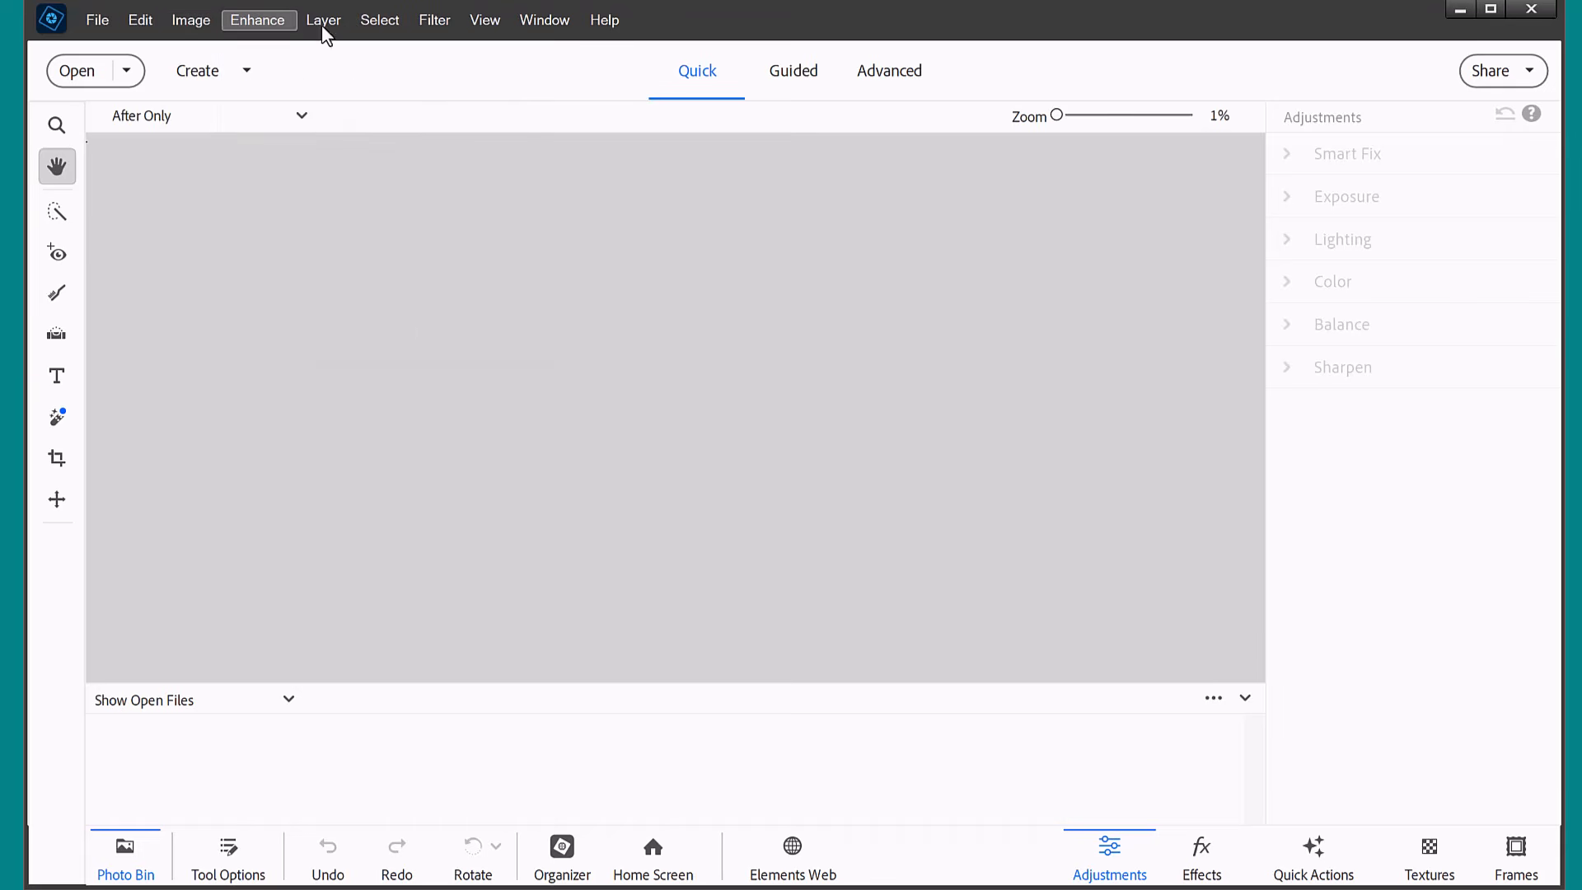
left_click(324, 18)
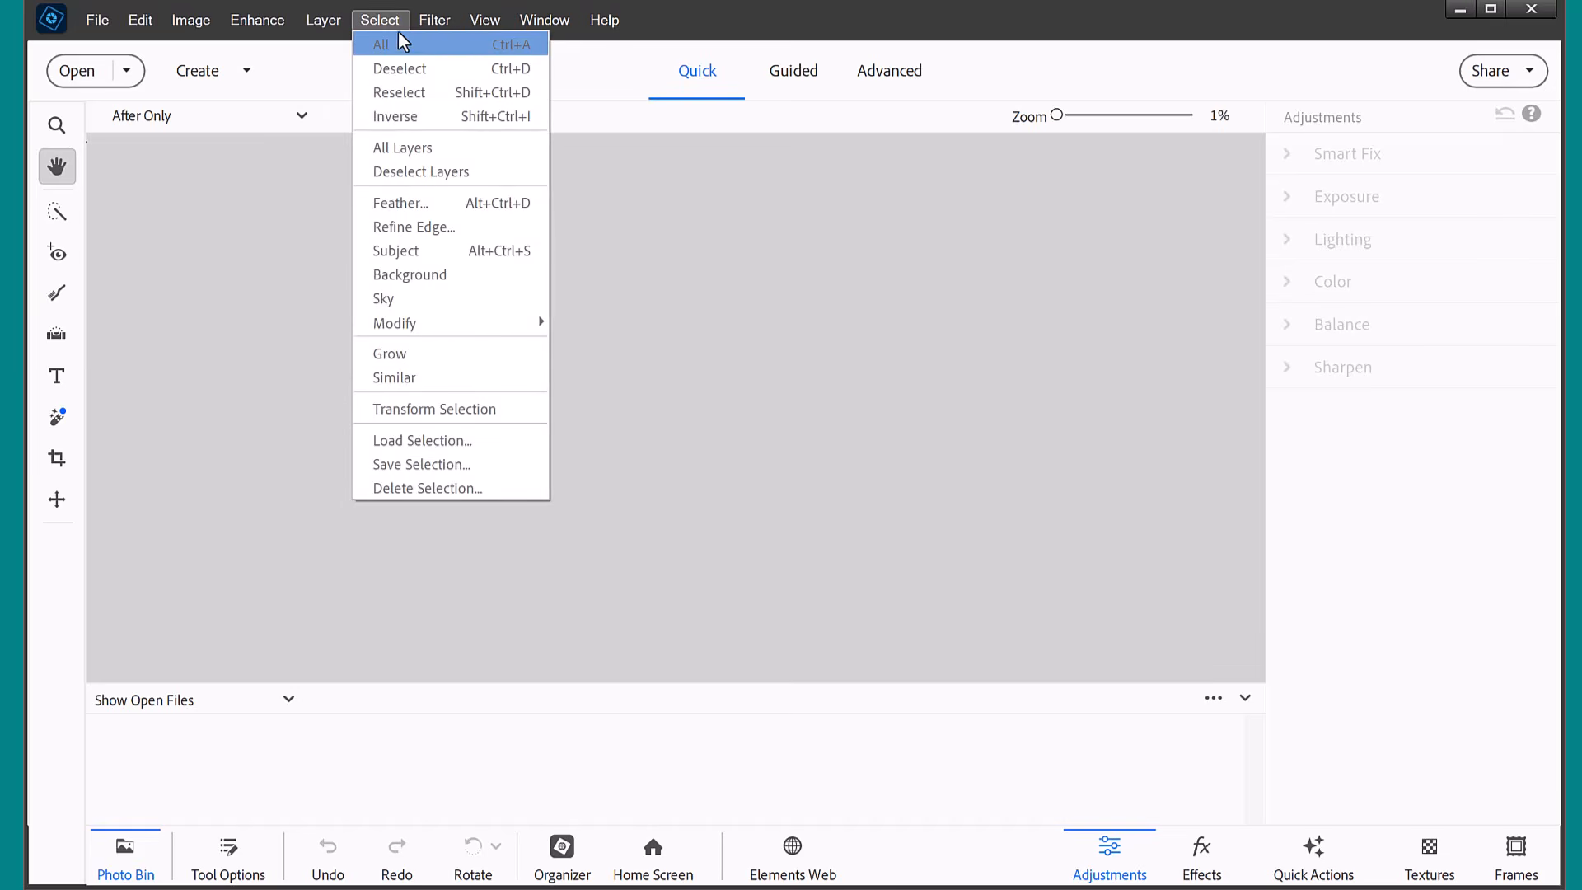
mouse_move(441, 33)
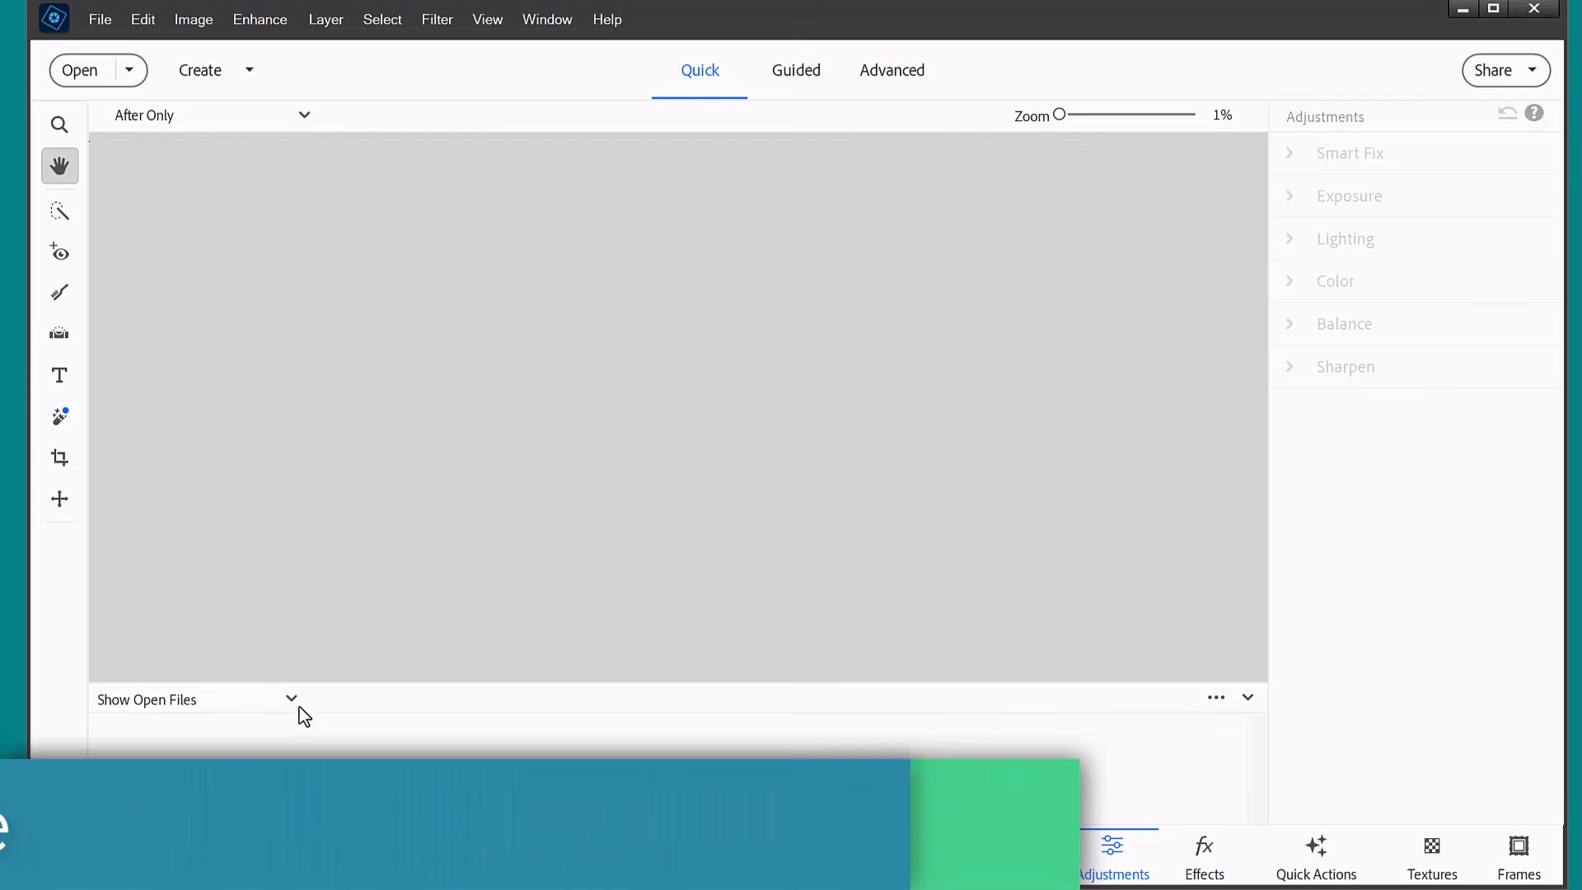
Start Open From Mobile, allow the link to open the phone app and accept its media transfer notice.
left_click(101, 16)
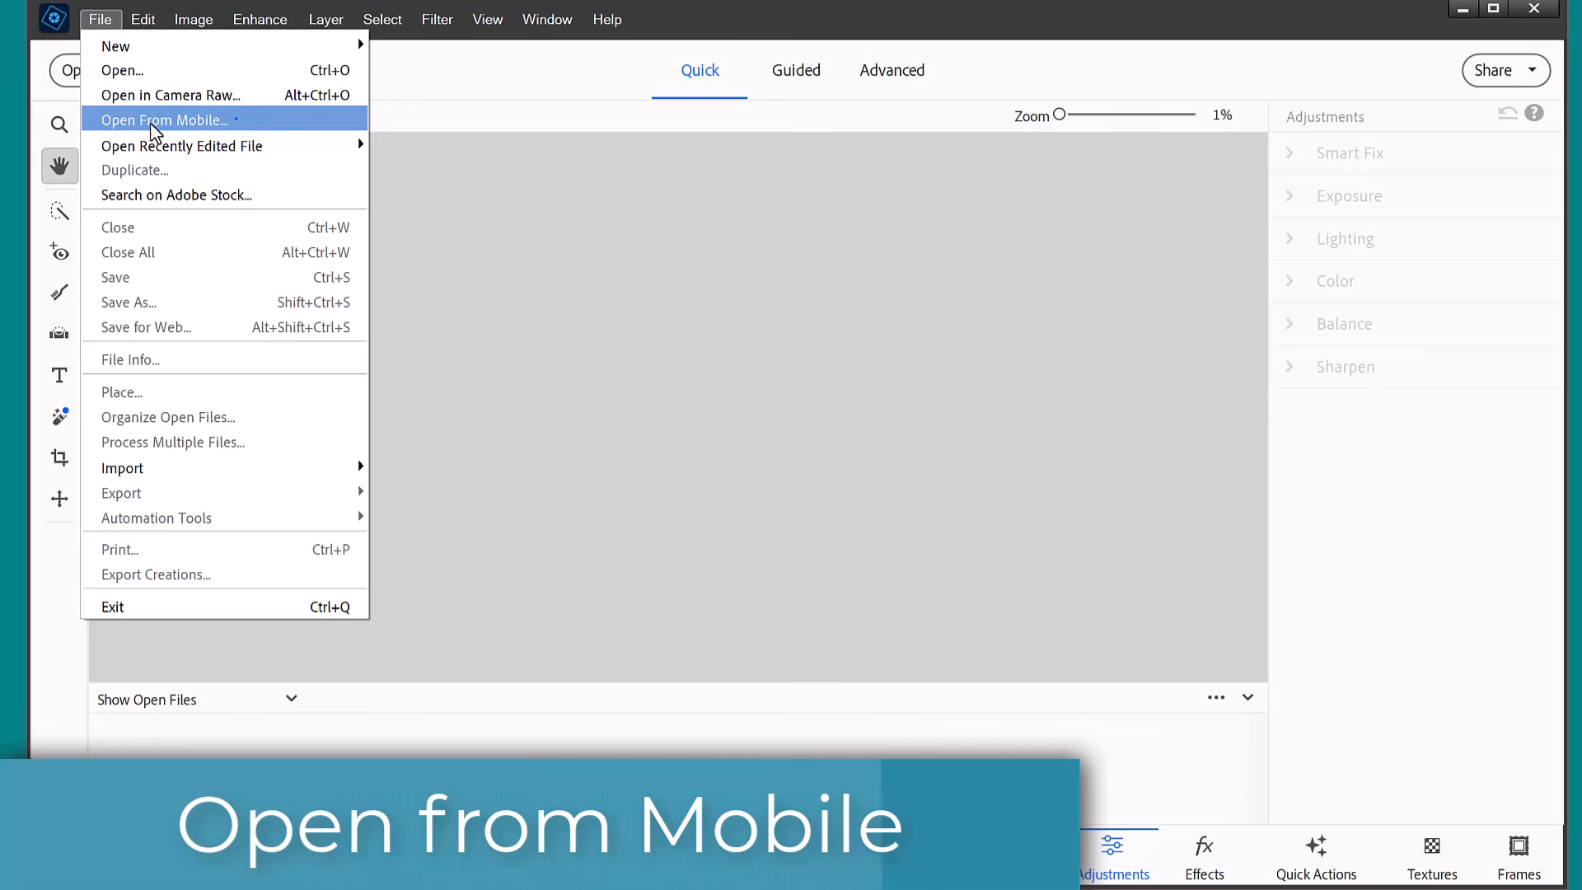
left_click(142, 124)
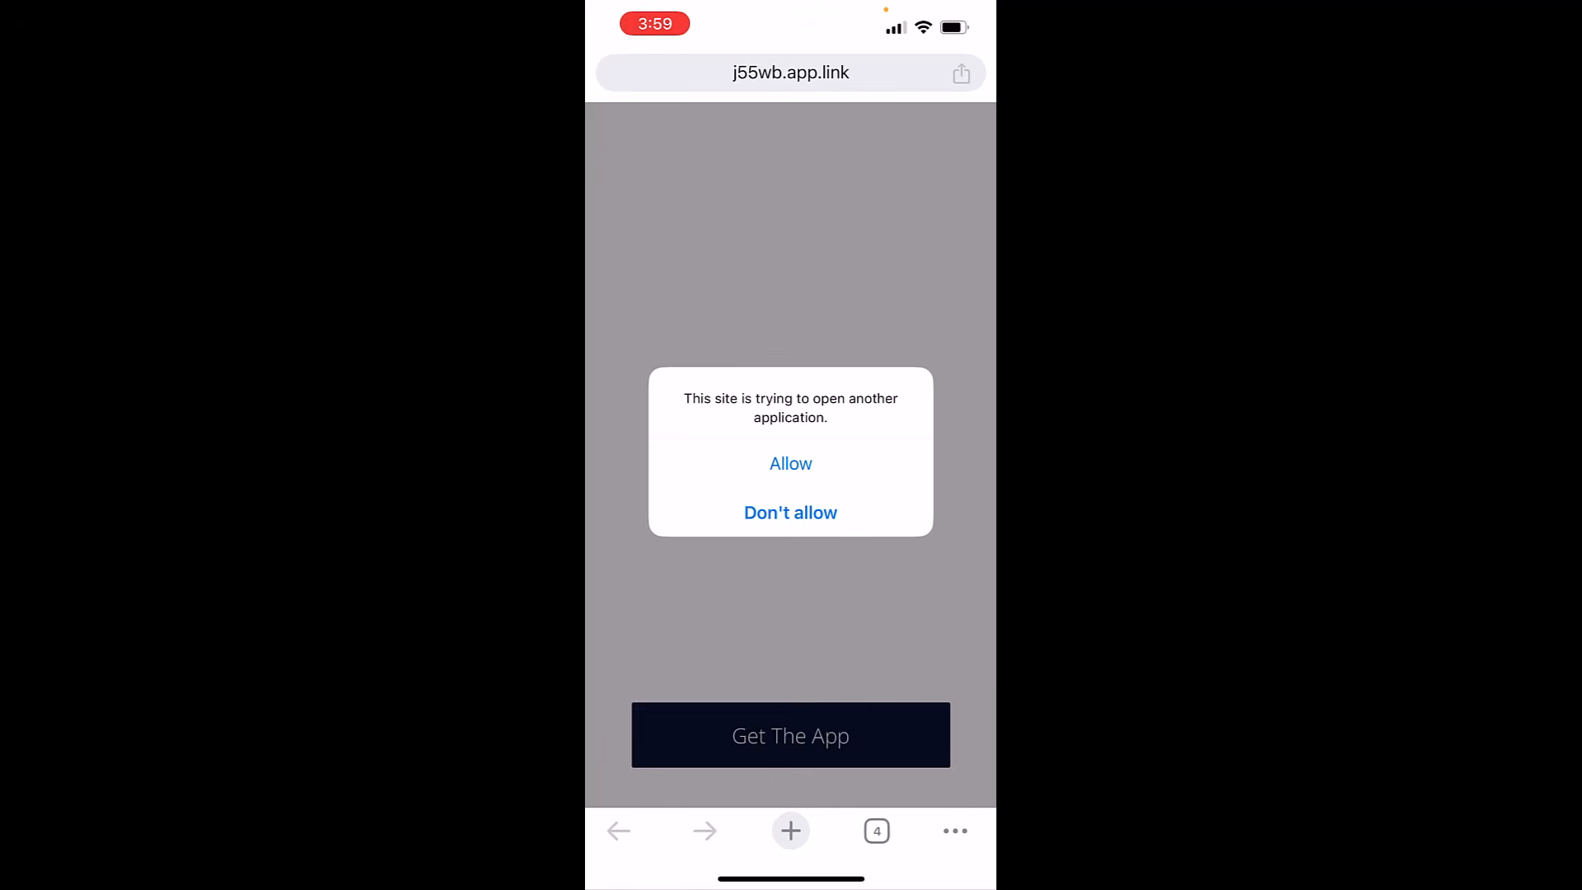
left_click(790, 463)
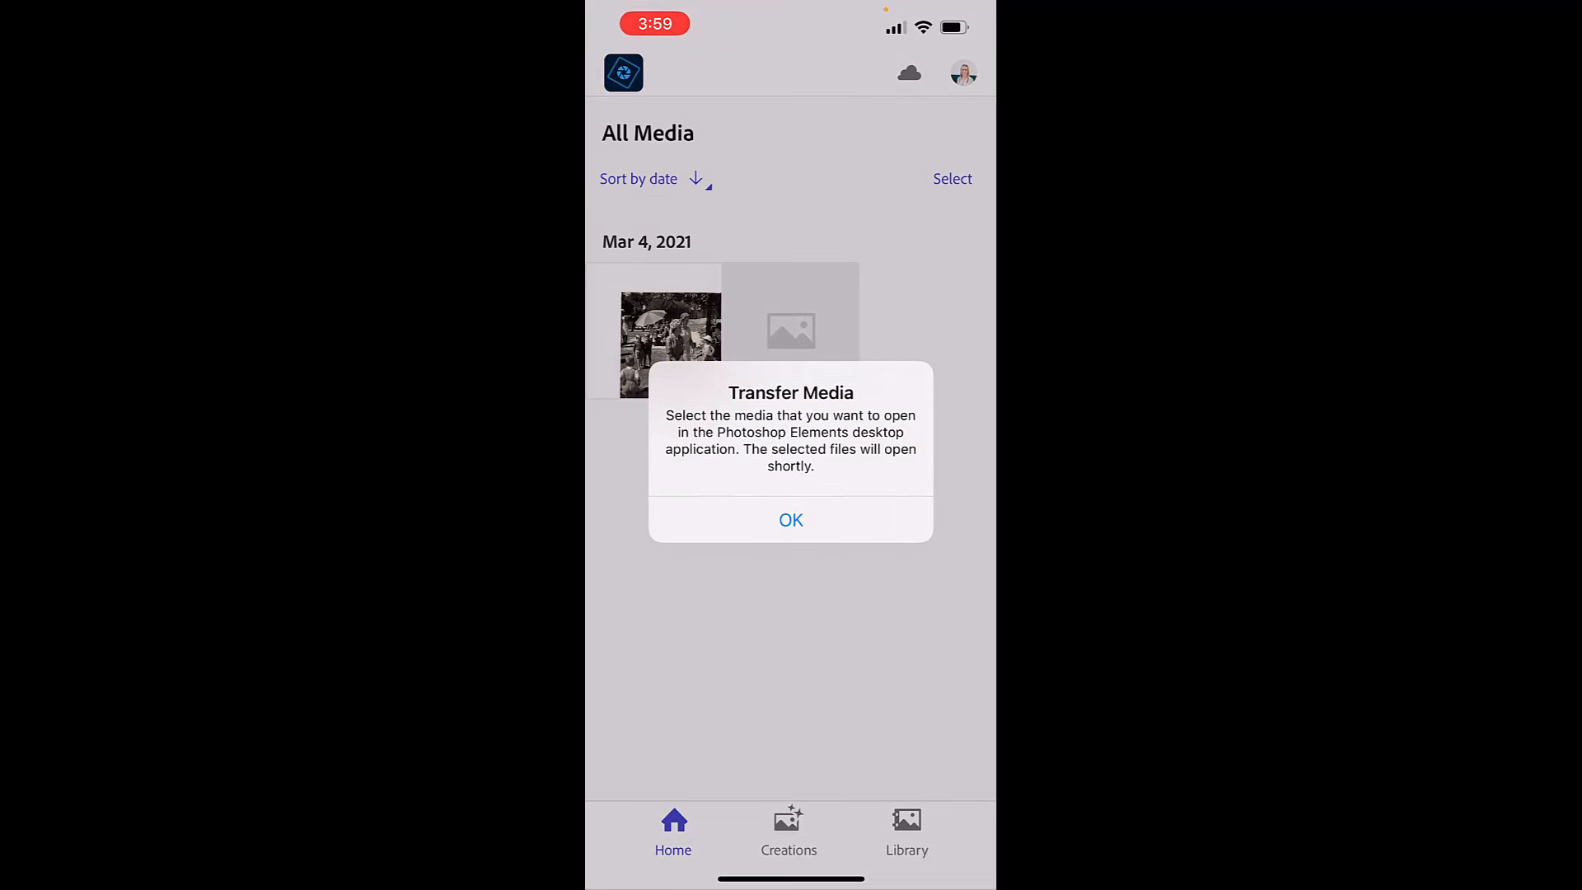
left_click(790, 519)
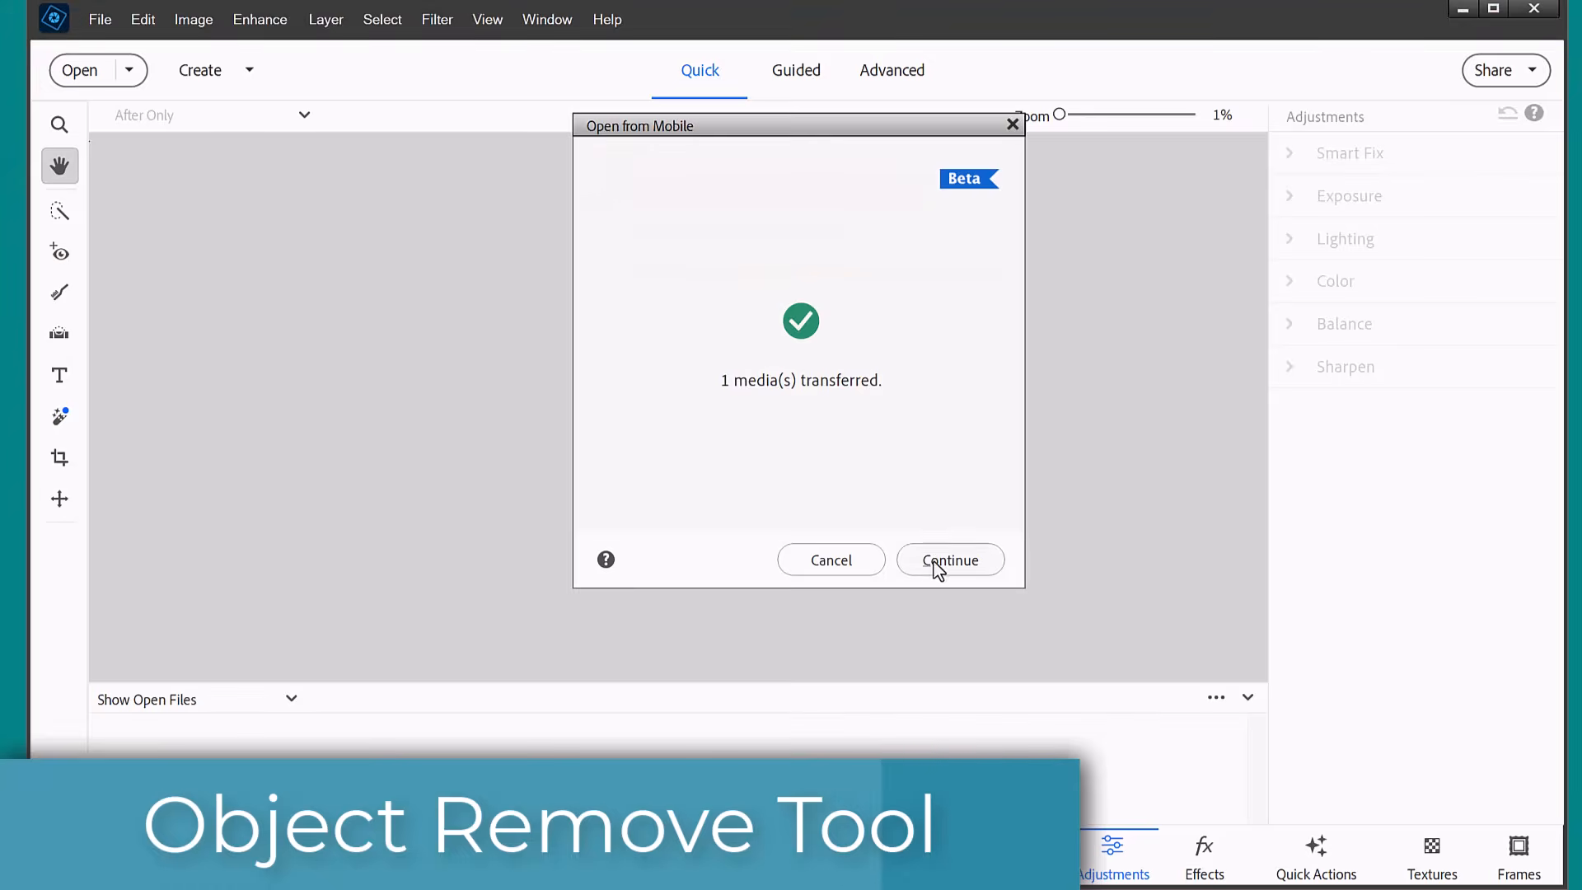
Erase the light switch from the wall behind the boy using the Remove tool at a size of 290 px, and check the result.
left_click(937, 564)
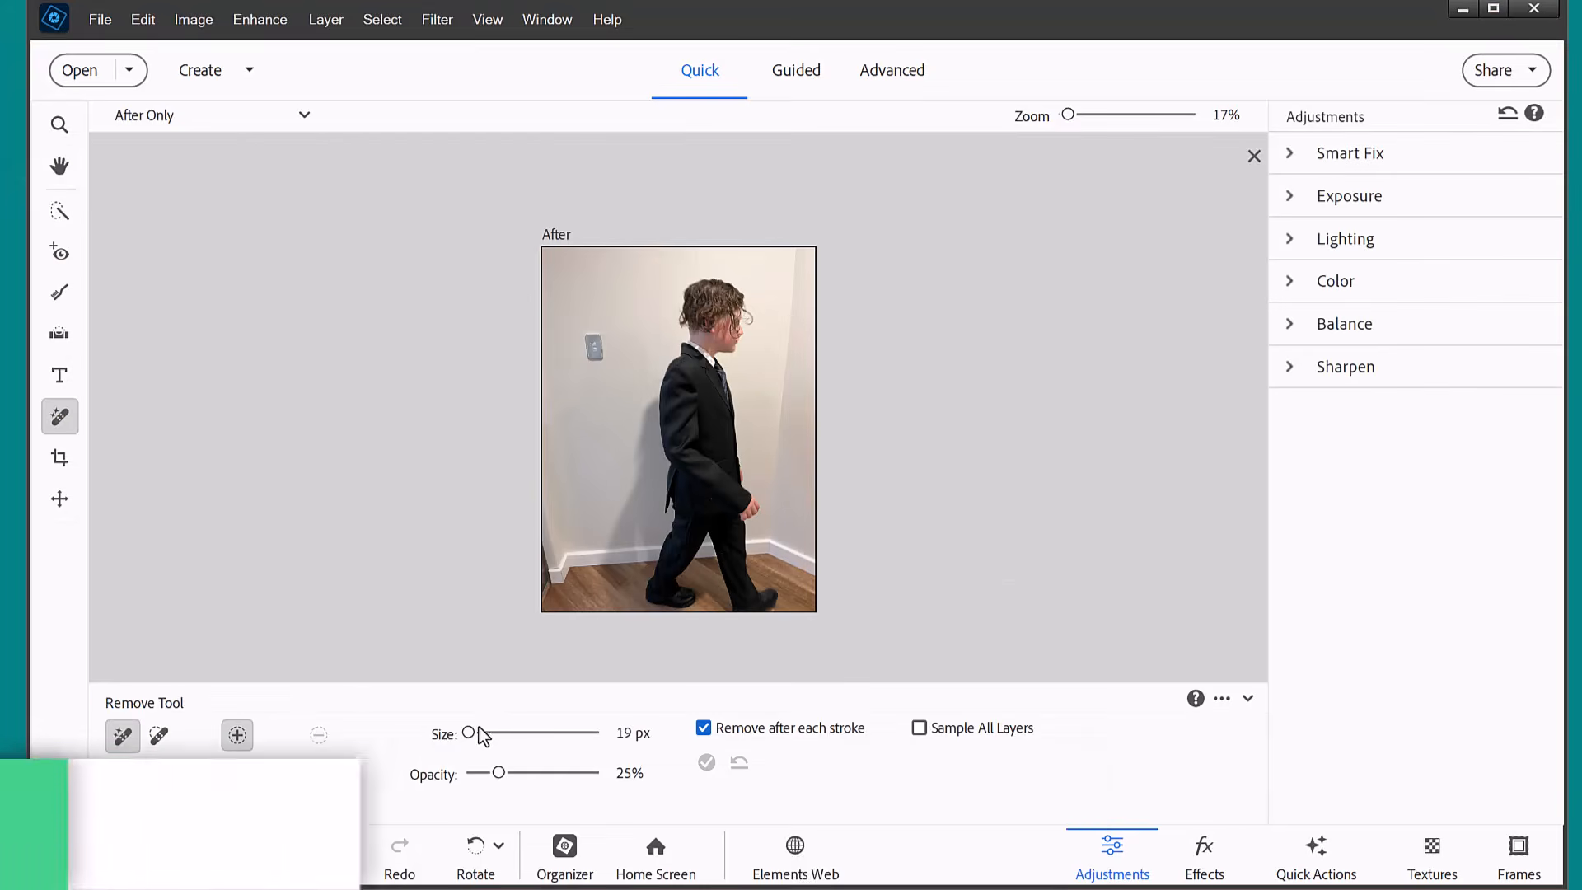
mouse_move(469, 733)
left_mouse_down()
mouse_move(513, 733)
mouse_move(482, 732)
left_mouse_up()
left_click_drag(596, 341, 597, 361)
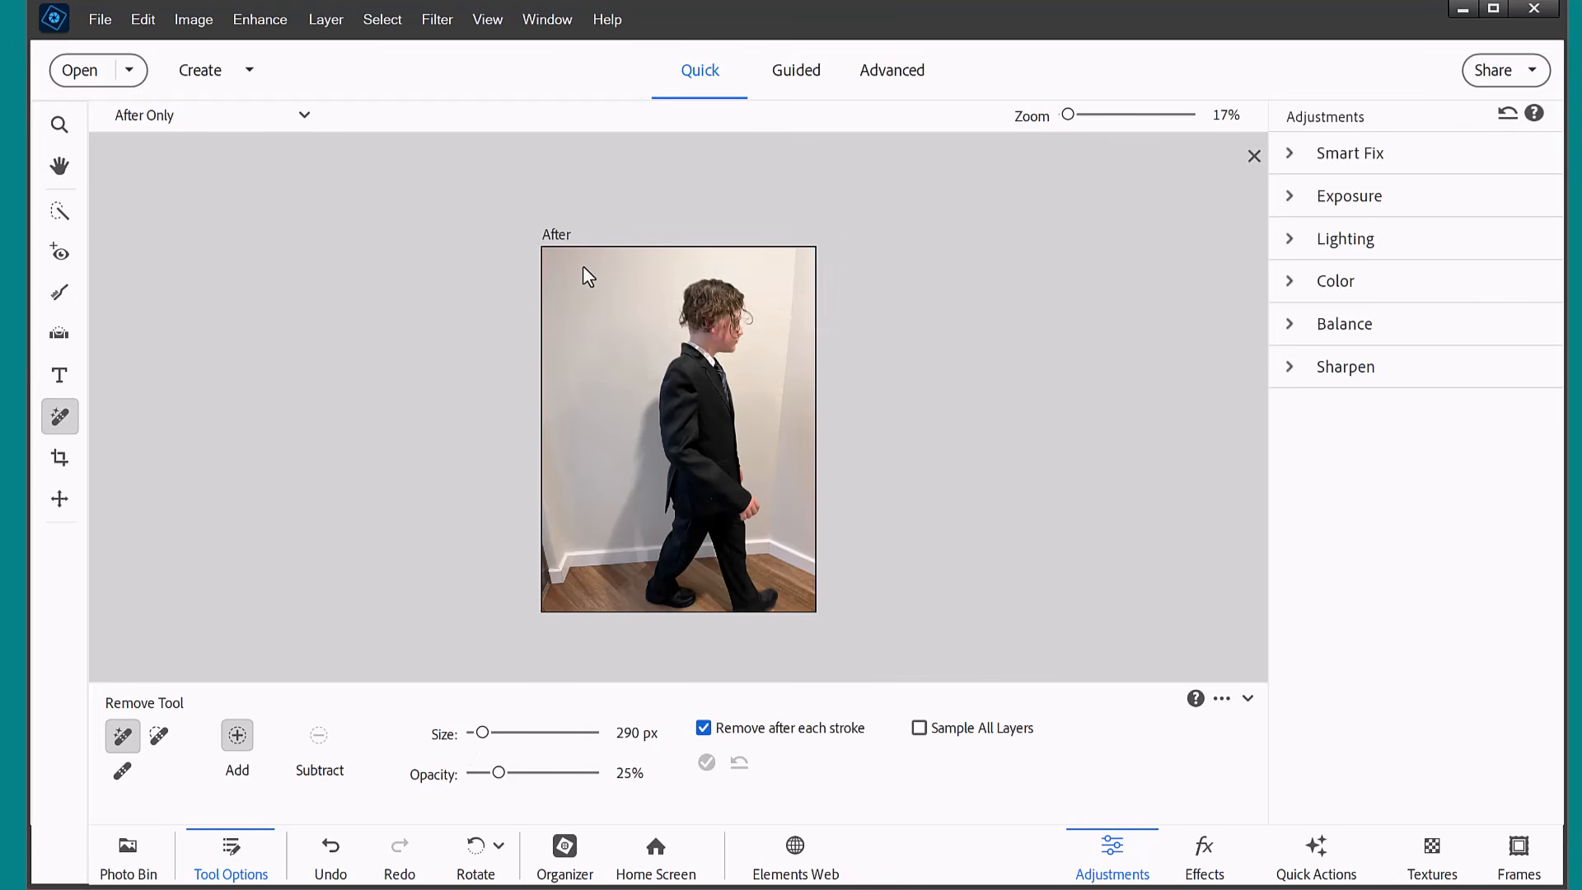
key("ctrl+equal")
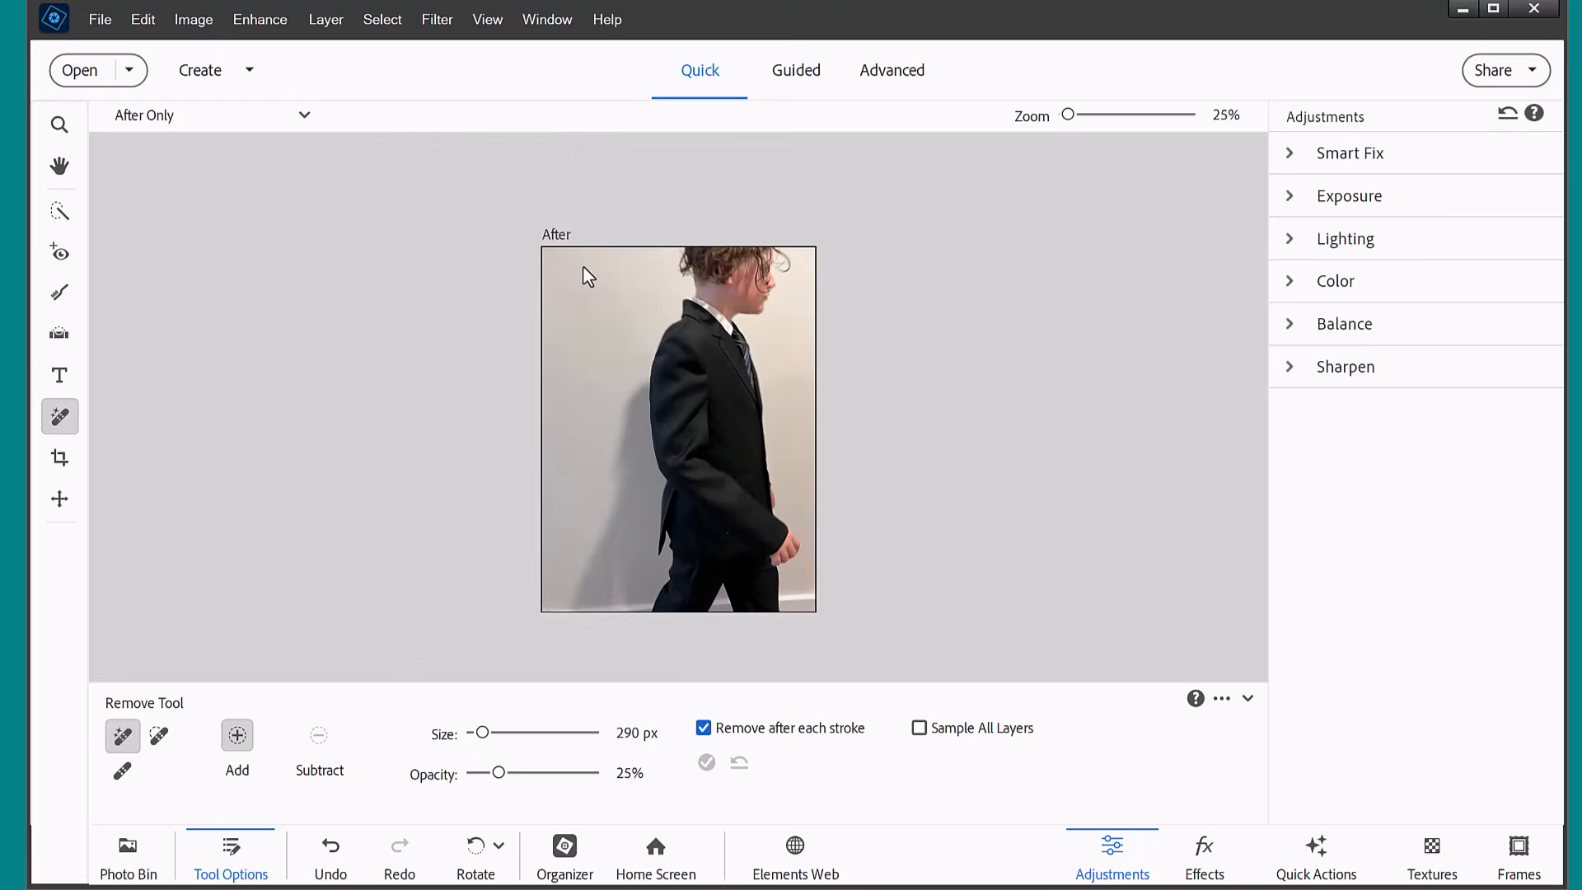
key("ctrl+minus")
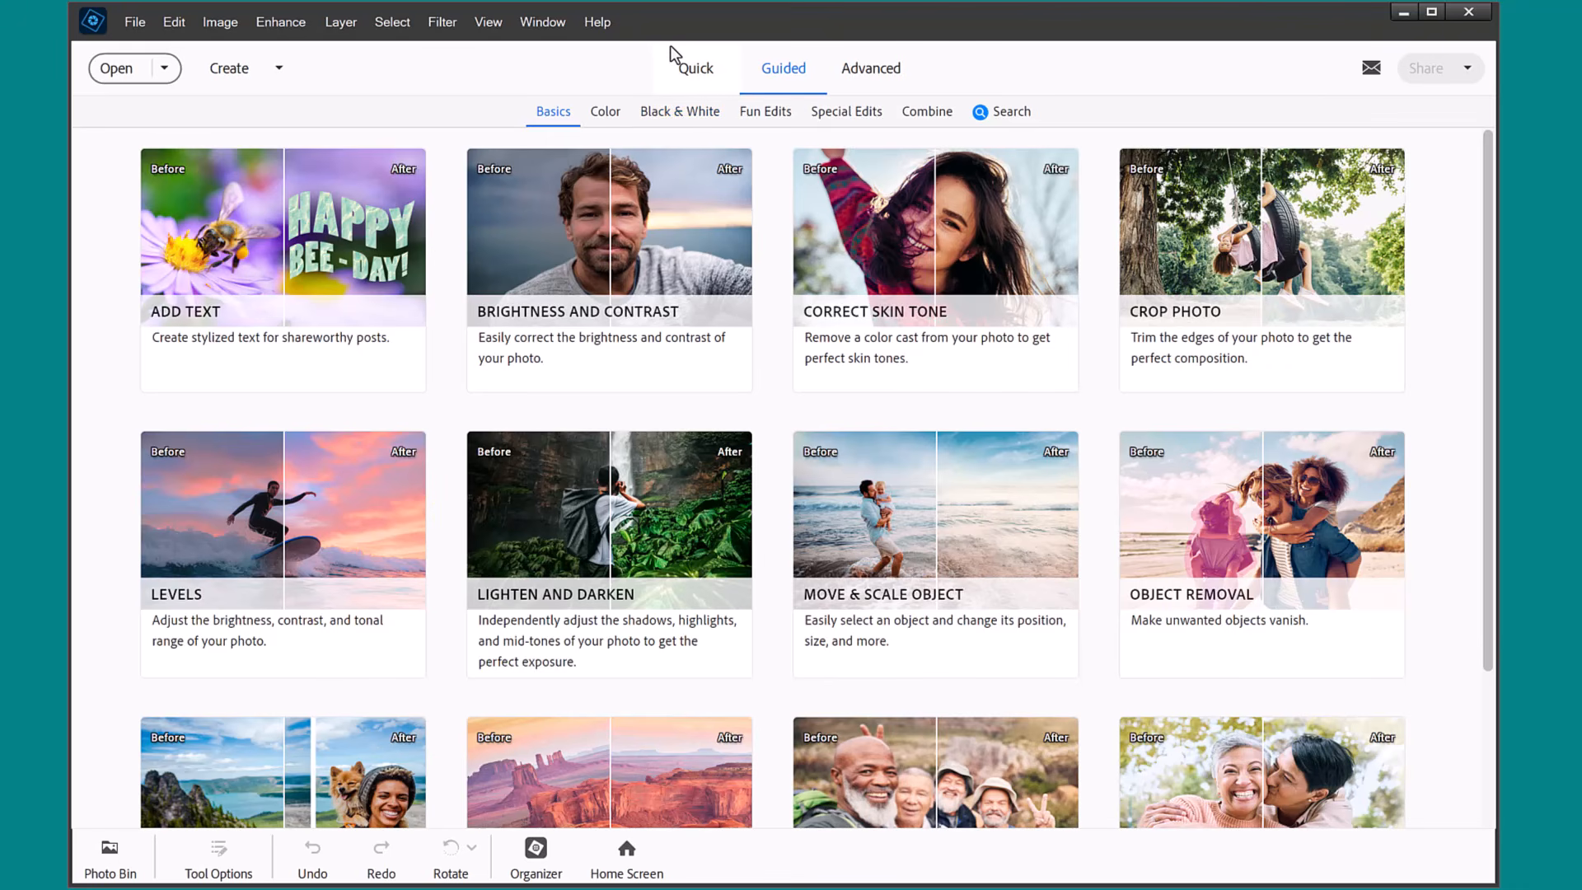
Open the Combine Photos guided edit and import IMG_0364.JPG from the computer's Downloads folder.
left_click(933, 116)
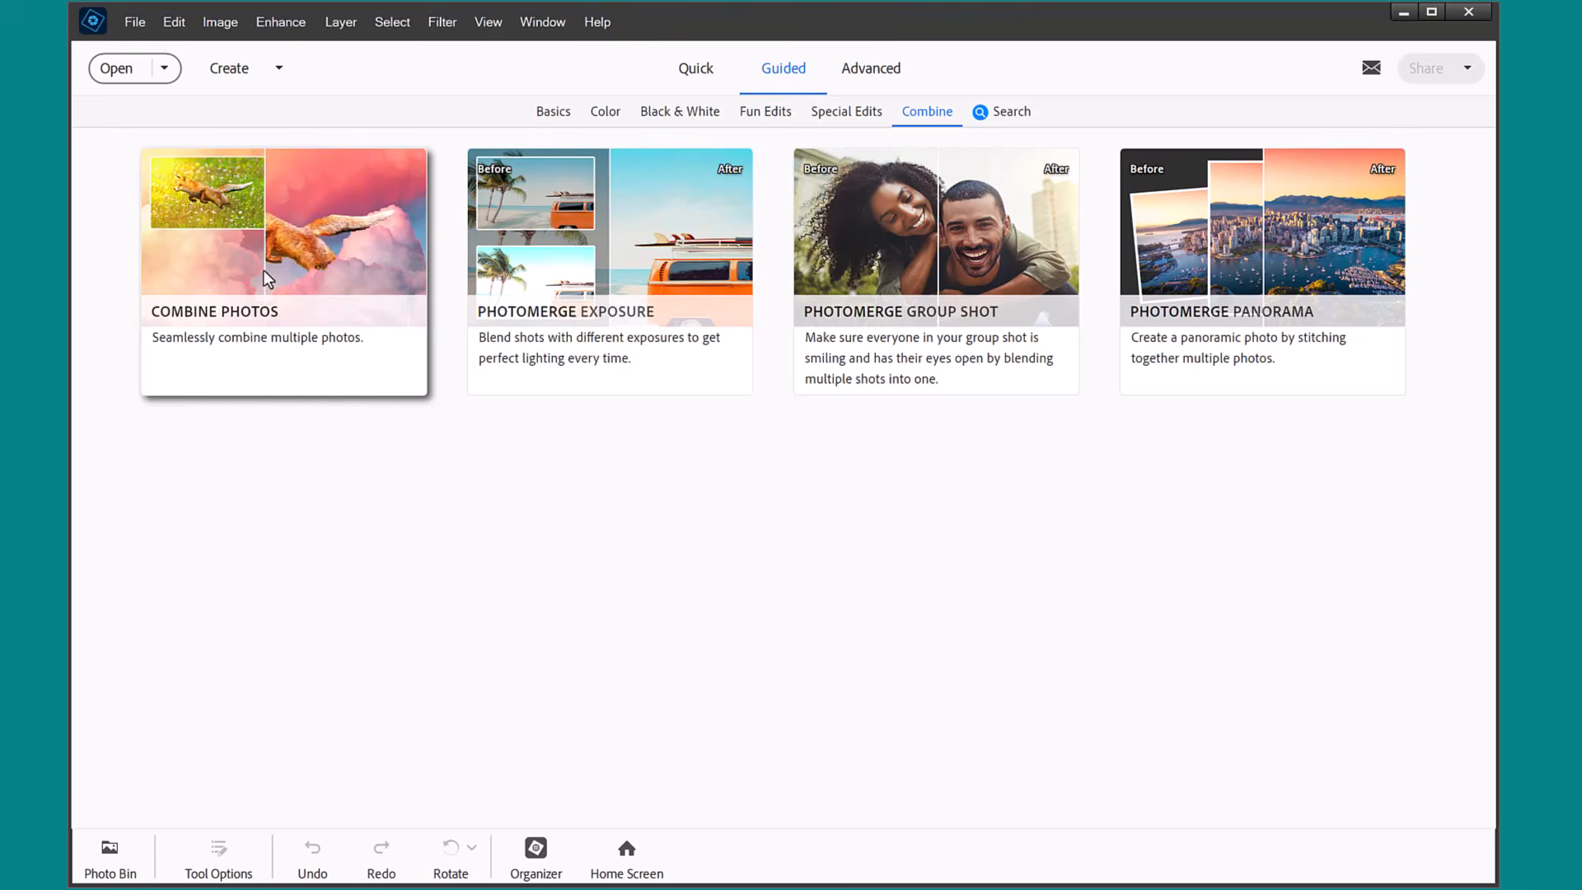
left_click(264, 270)
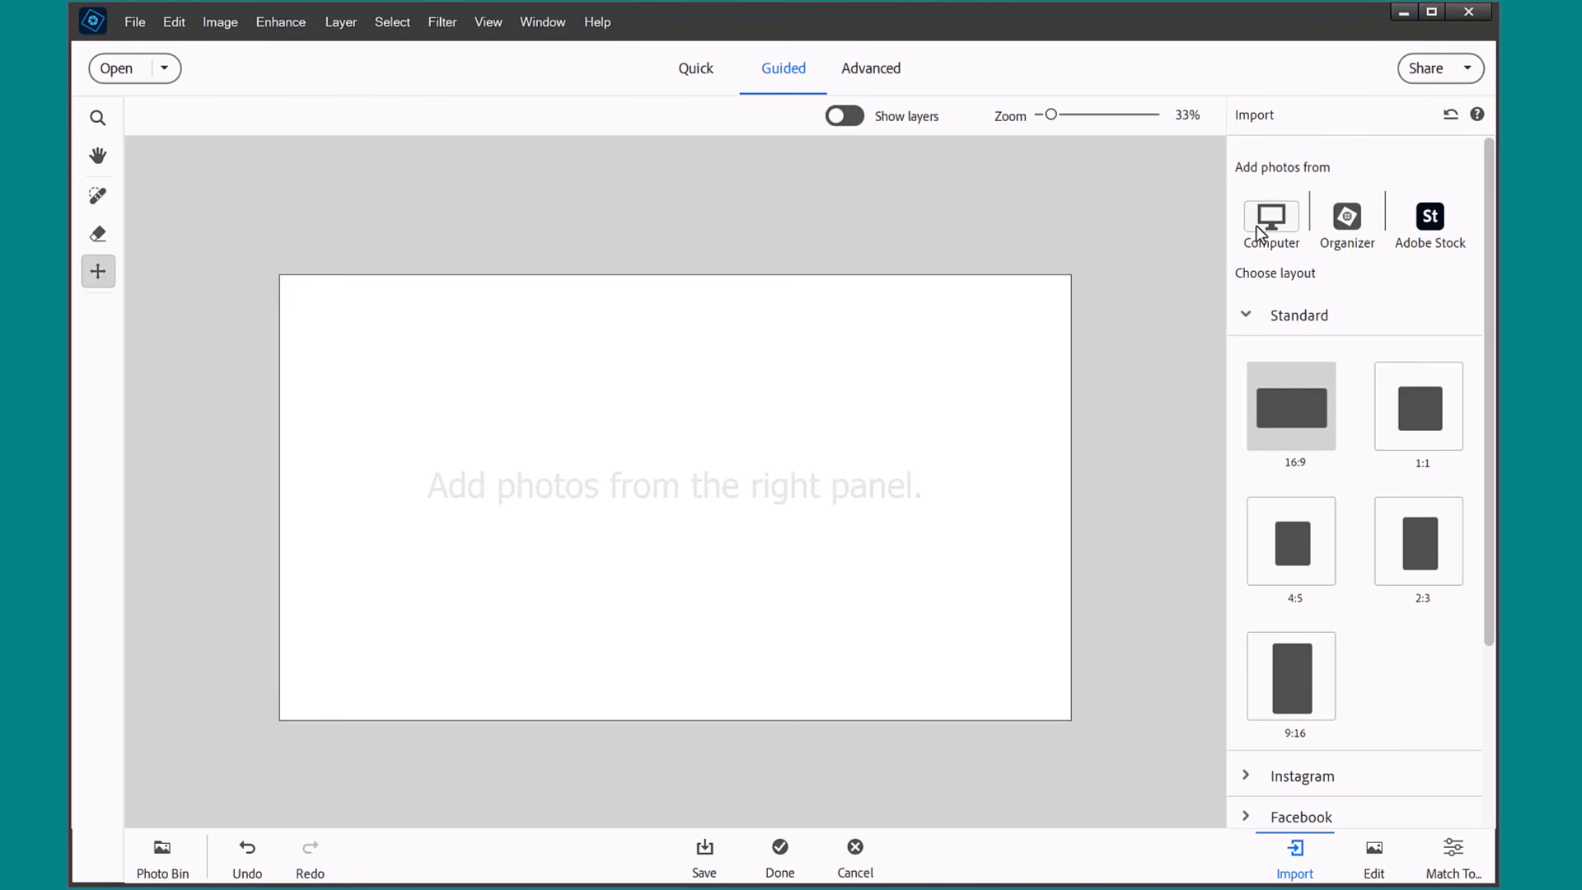
left_click(1258, 233)
left_click(380, 170)
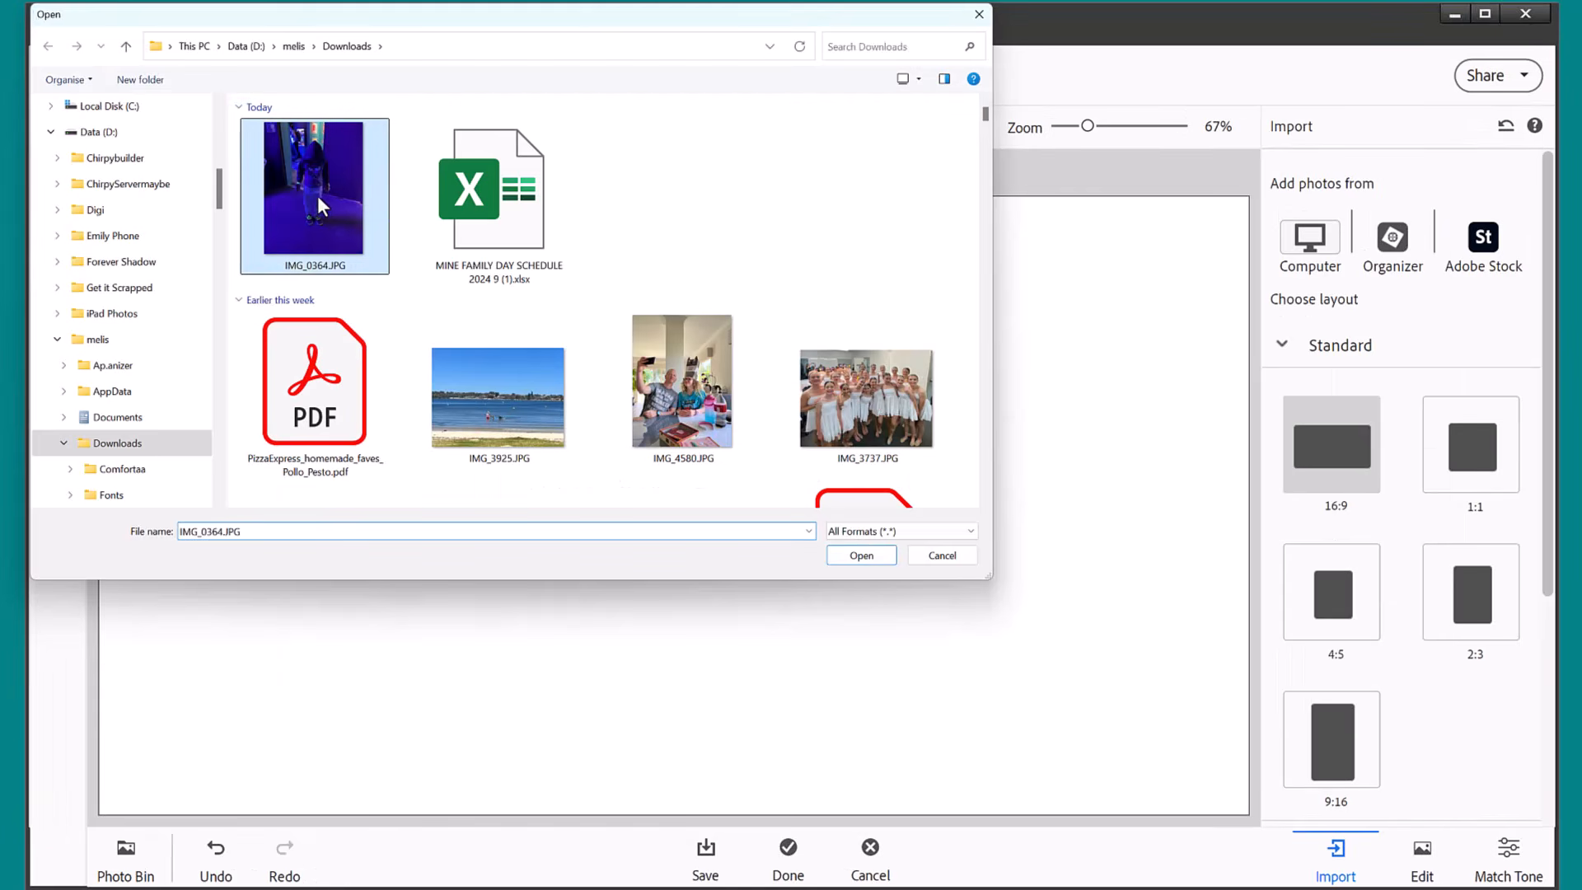
double_click(321, 206)
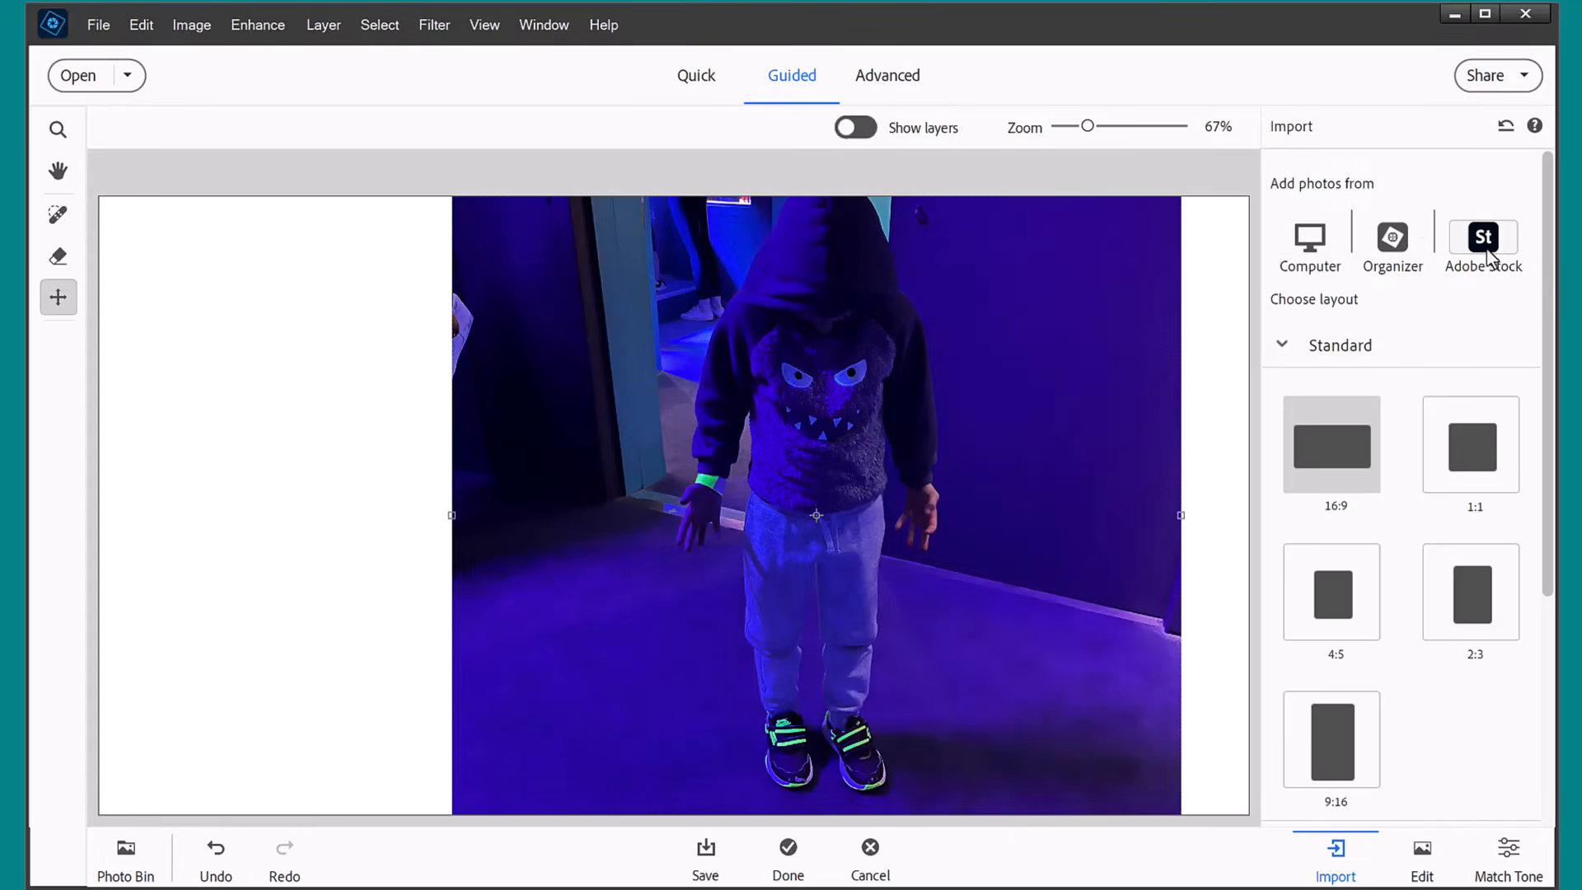
Search Adobe Stock for "cave" and add the free photo of blue light beams as the background behind the child.
left_click(1488, 262)
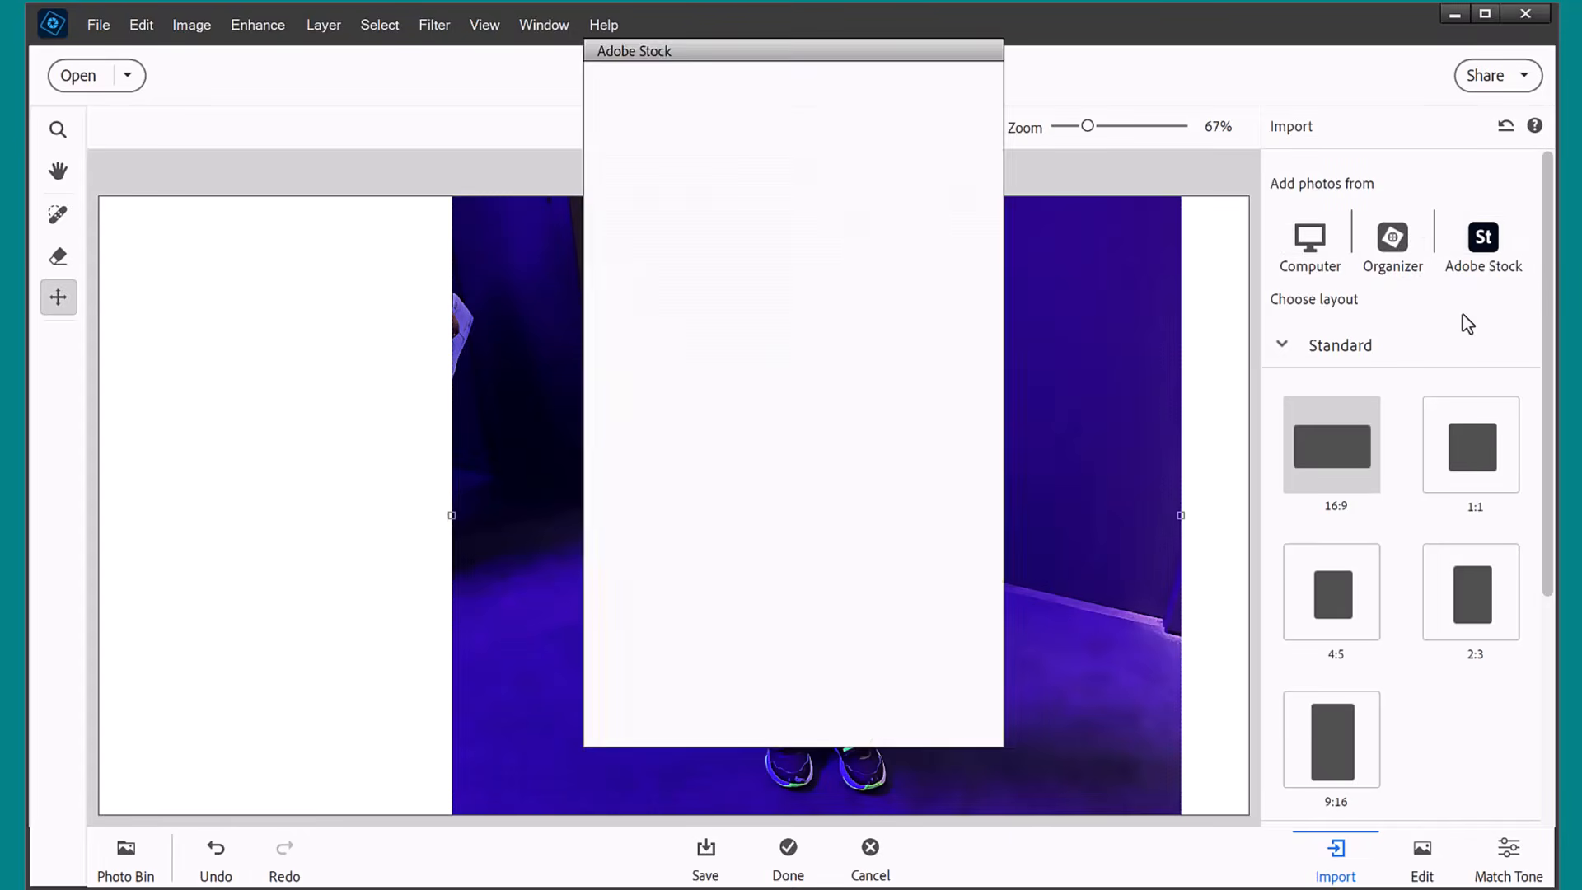
type("cave")
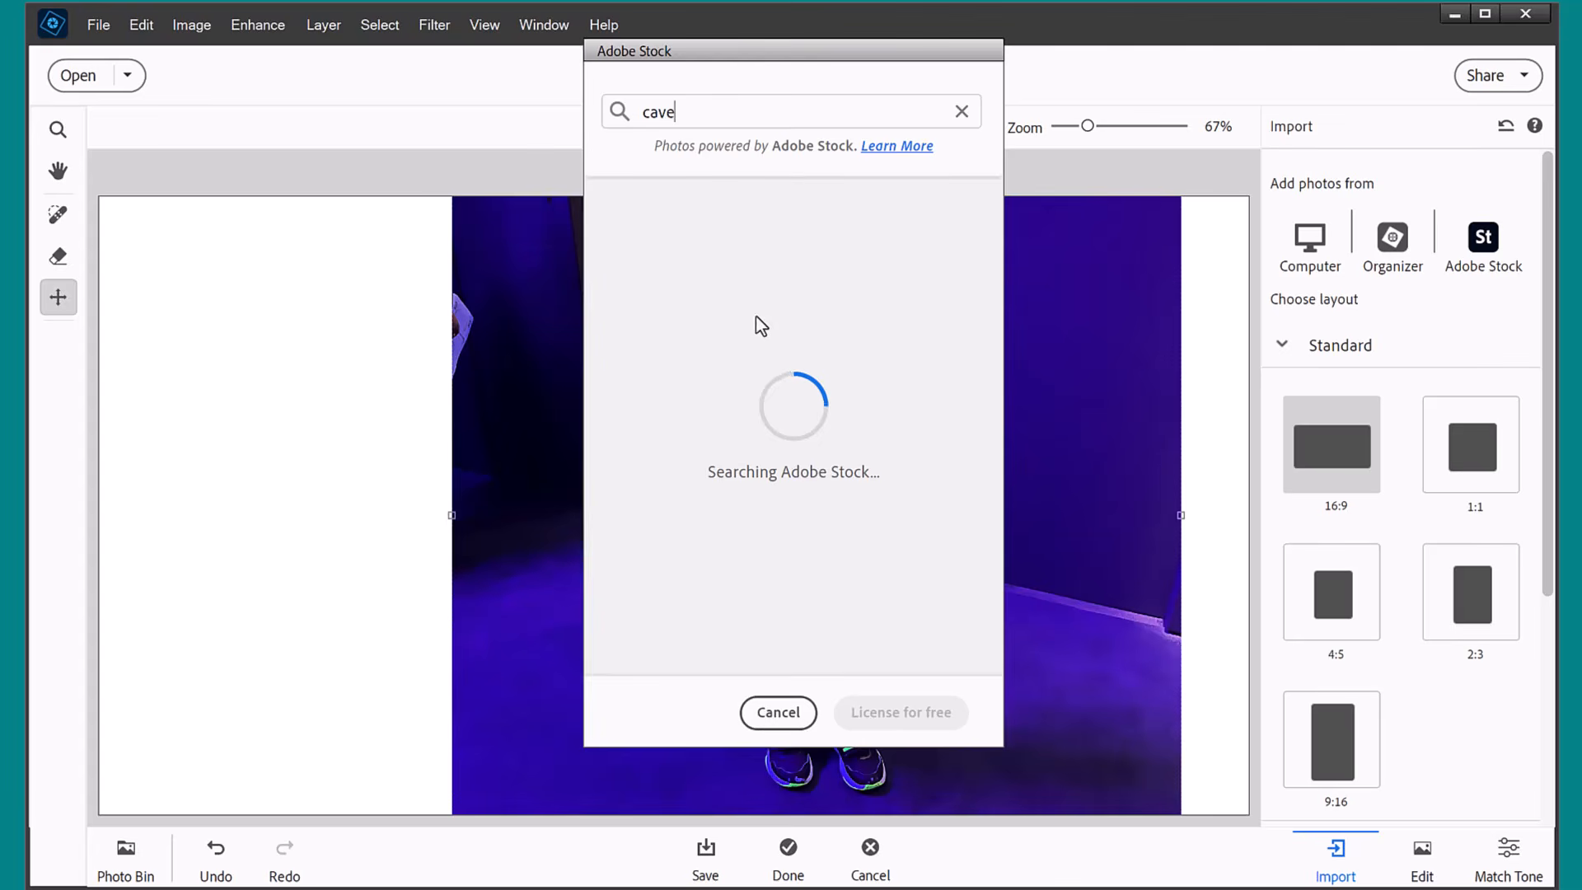
left_click(690, 595)
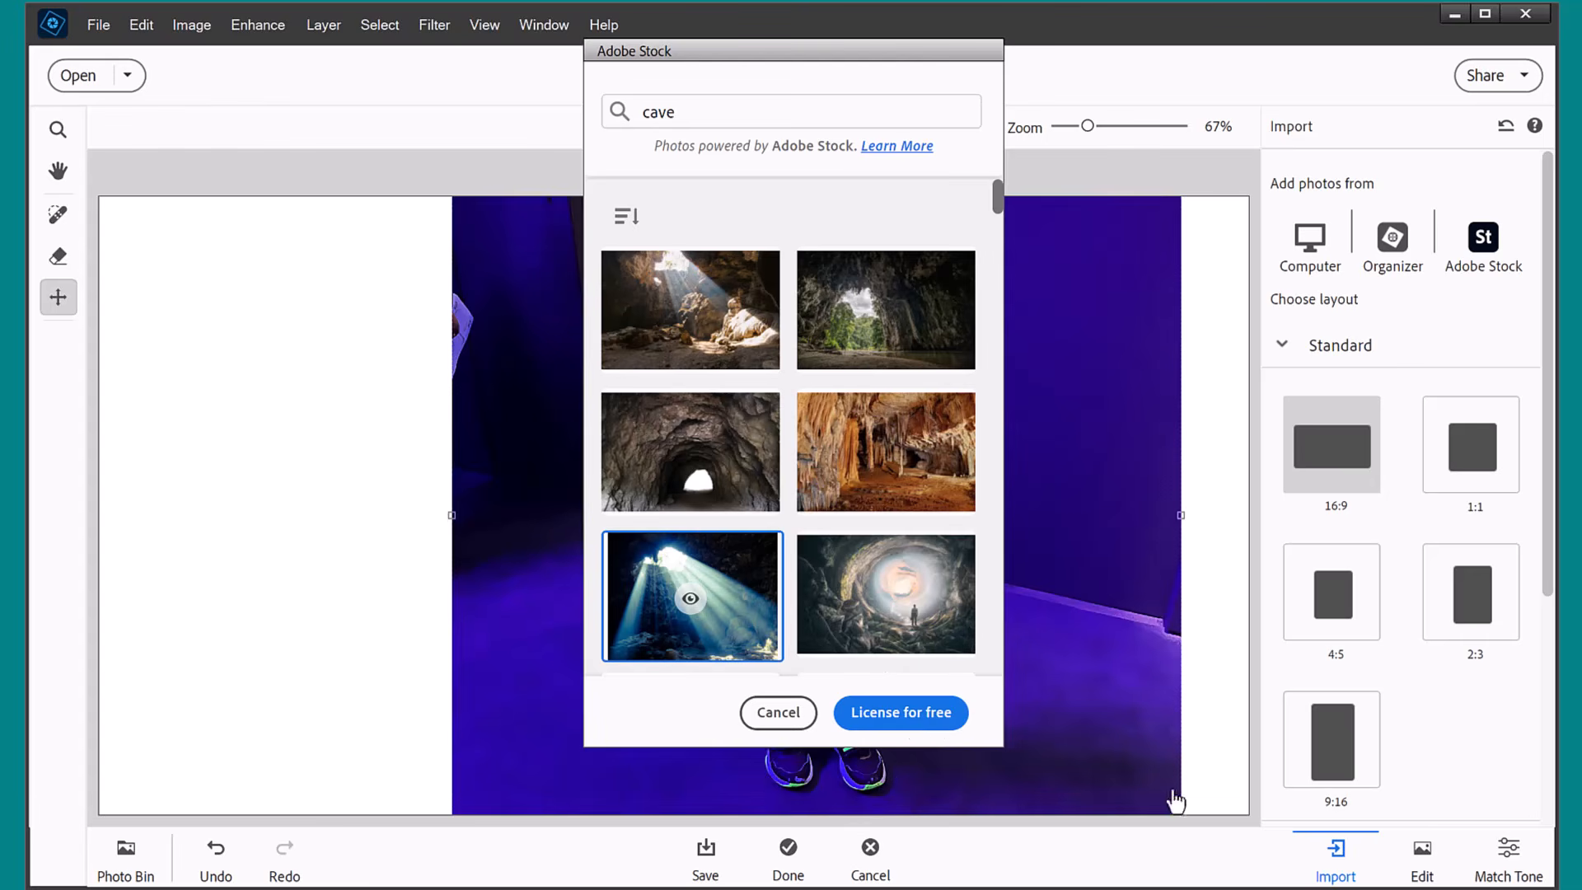
scroll(1549, 482, "down", 5)
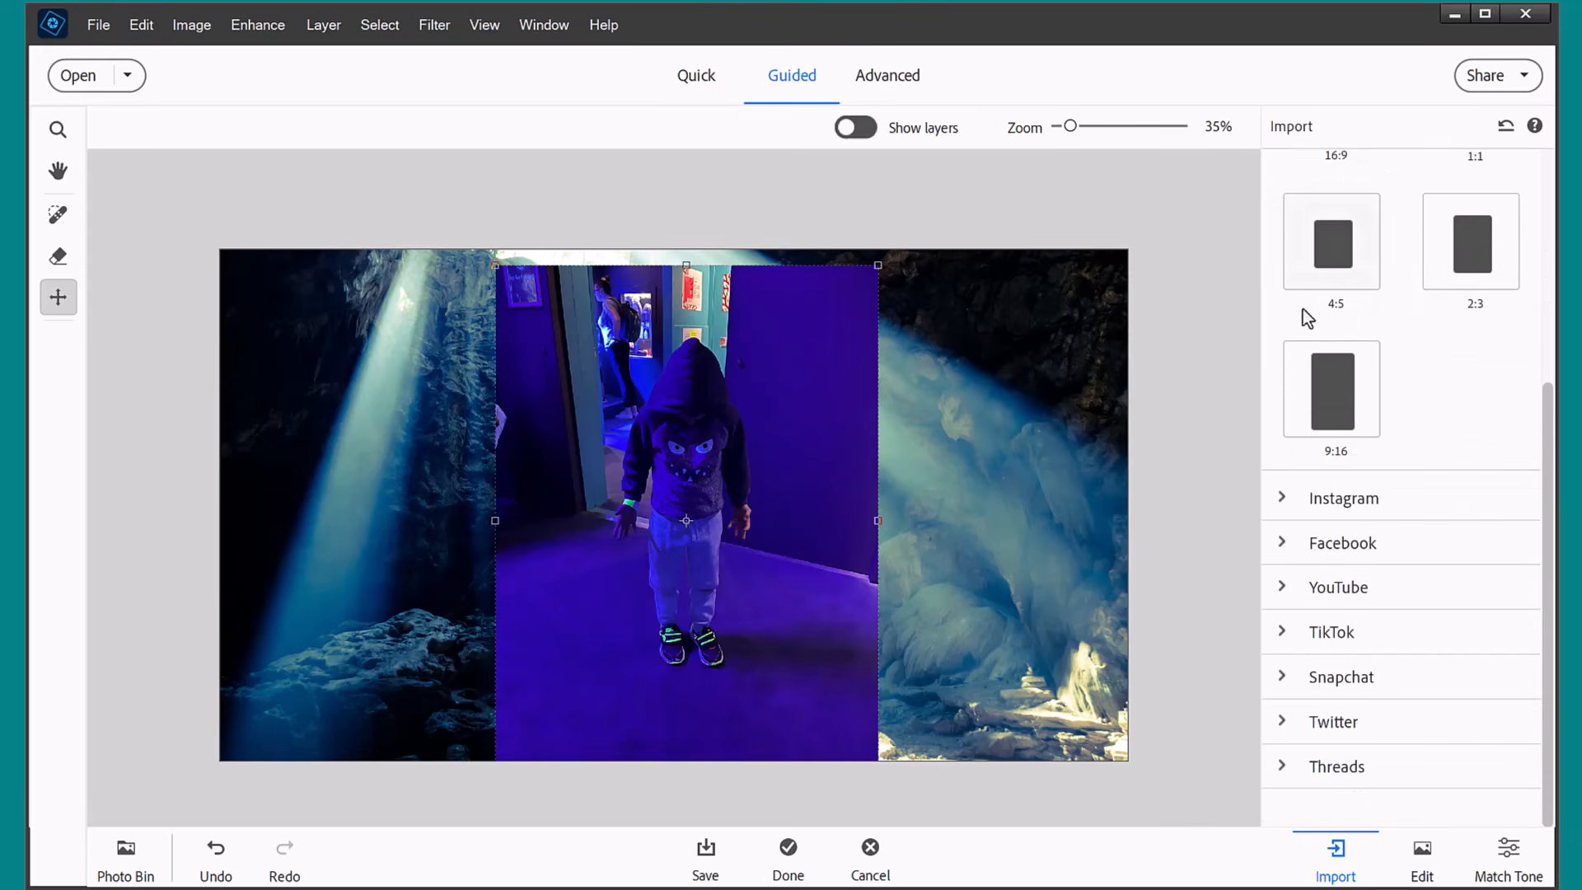
Start Extract Object on the child's photo and select the child's whole figure with the Auto selection tool.
left_click(1422, 859)
left_click_drag(652, 567, 652, 573)
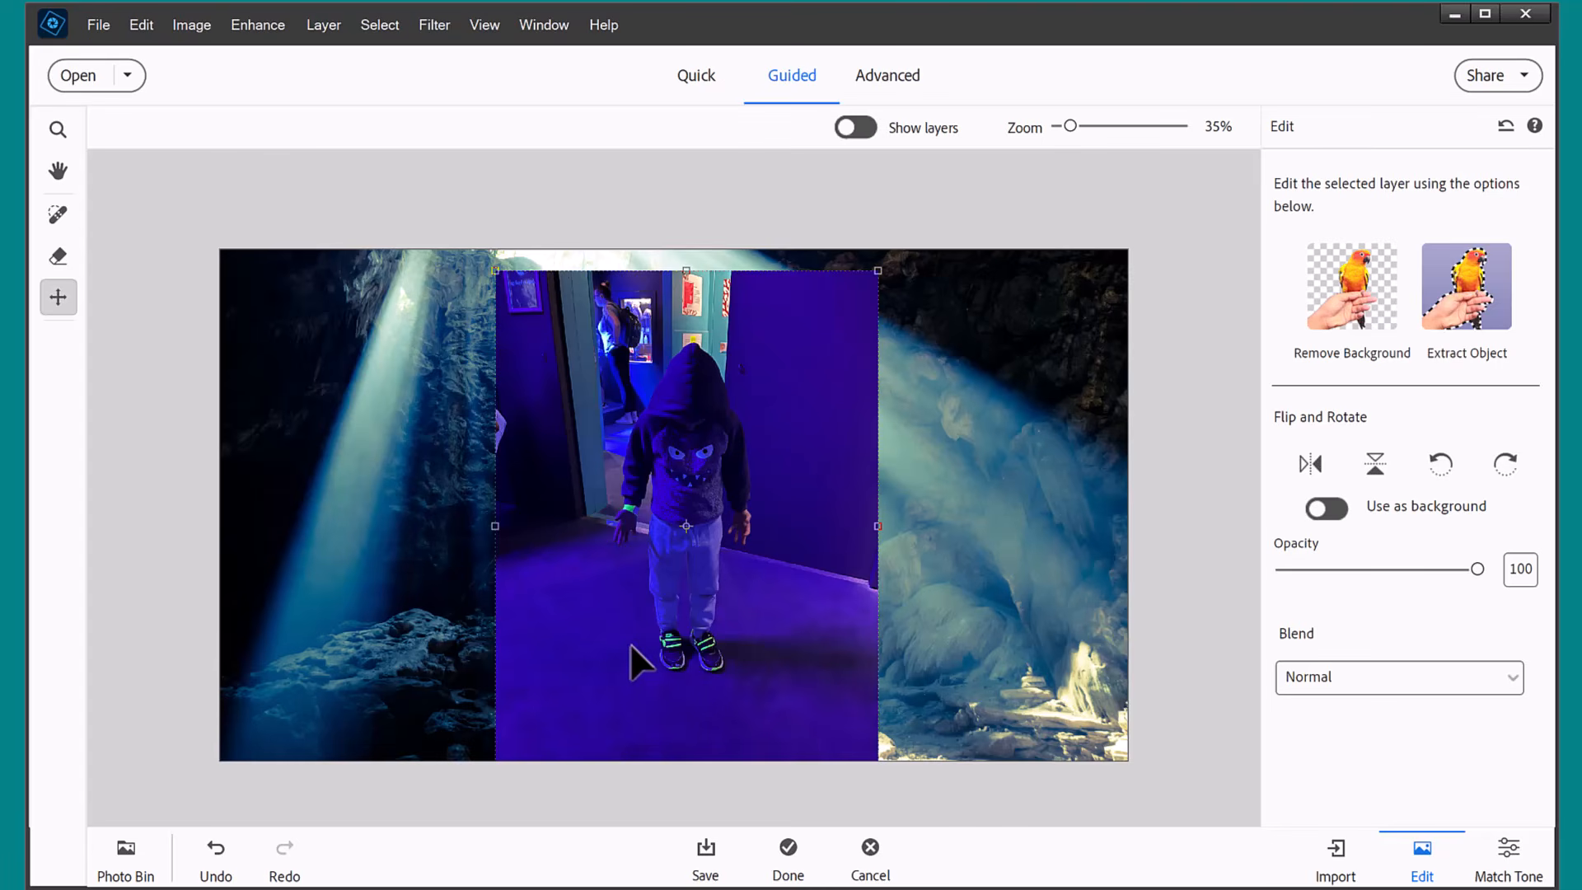
left_click(1477, 294)
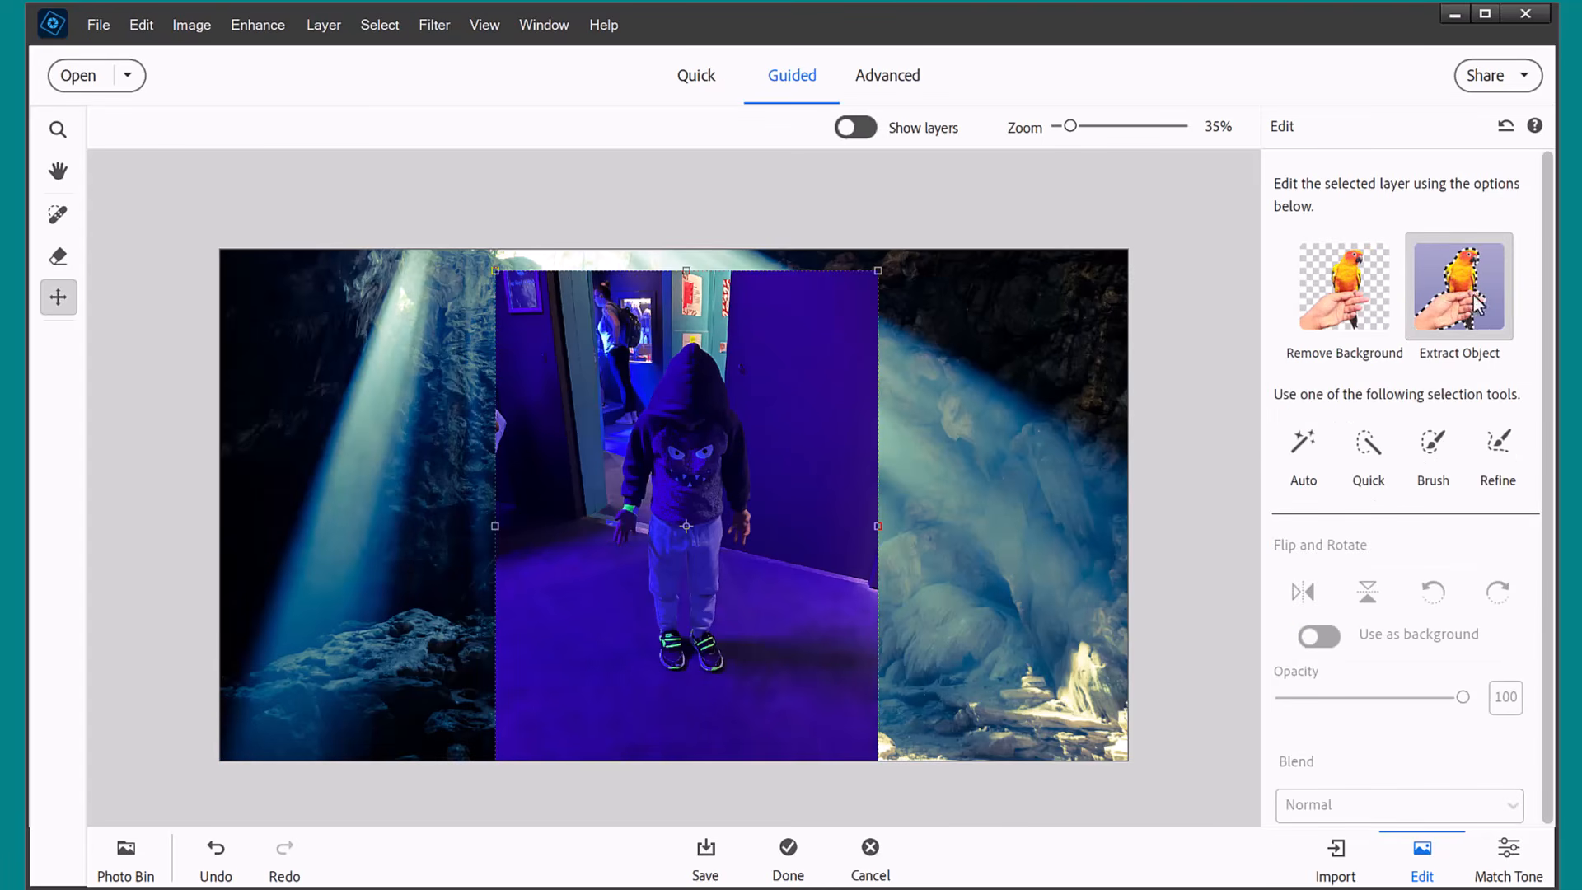
left_click(1298, 471)
left_click_drag(608, 336, 773, 689)
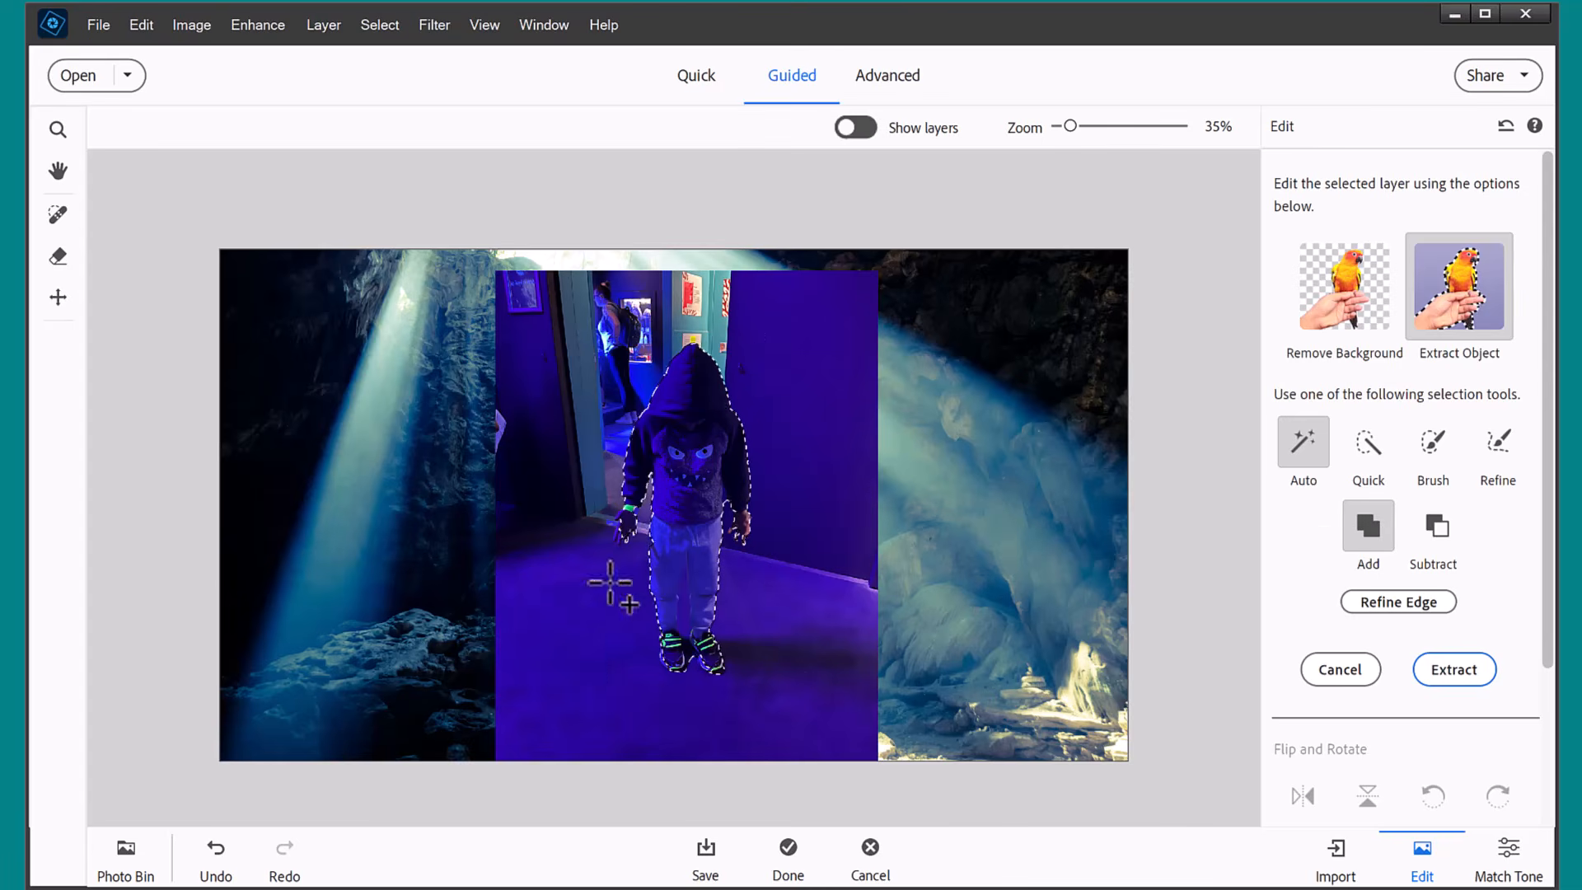
Subtract the gap between the child's legs from the selection using the selection Brush, and return the brush to Add mode.
left_click(1433, 443)
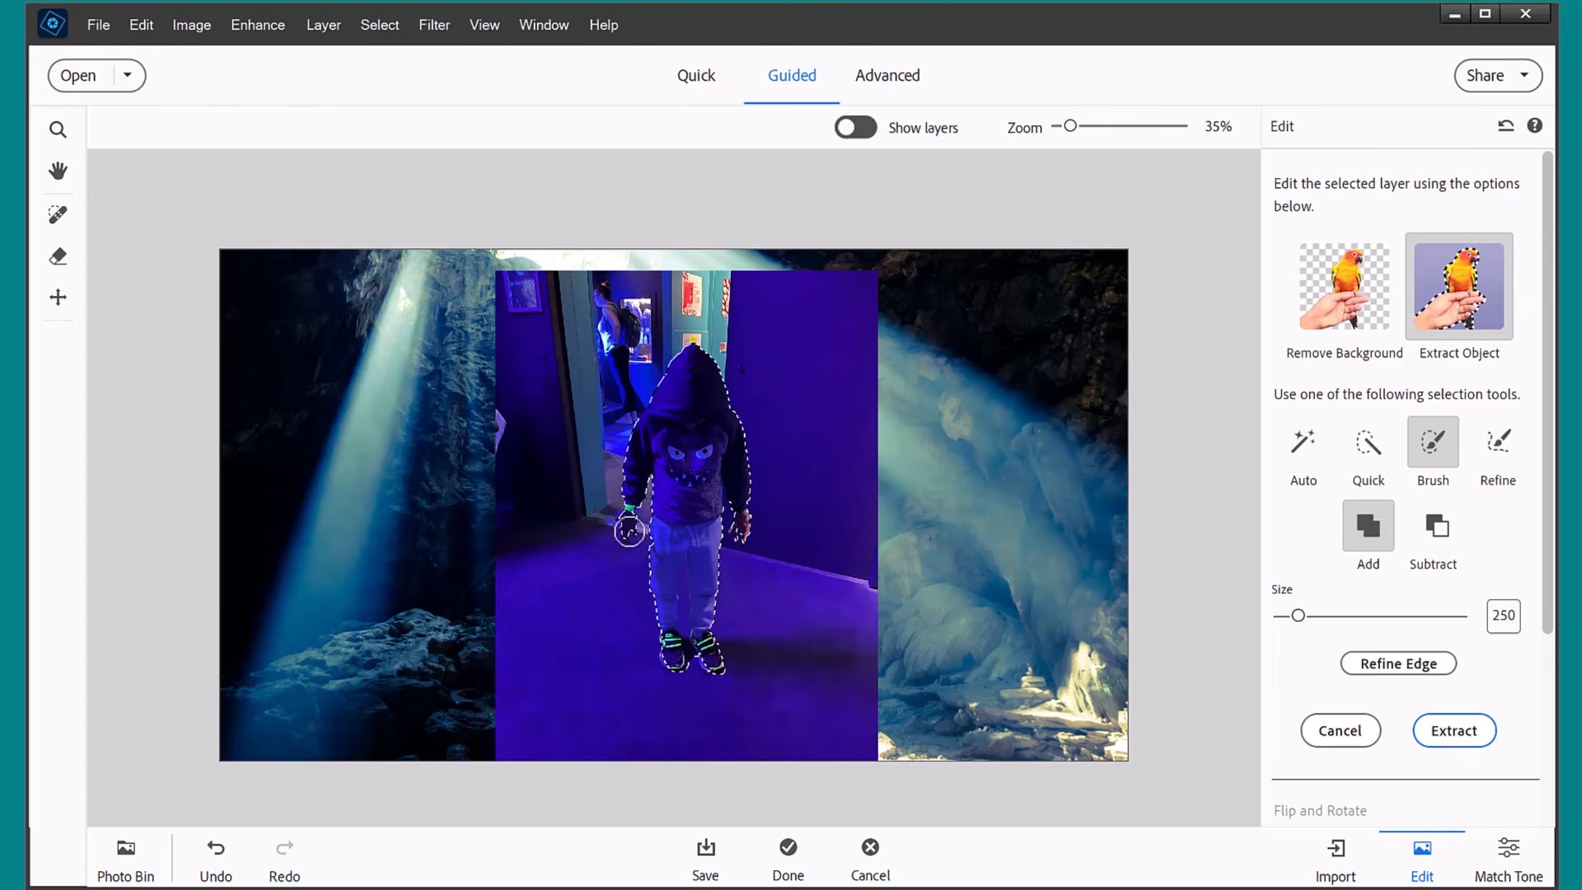
key("ctrl+equal")
key("ctrl+equal")
key("ctrl+equal")
key("space")
left_click_drag(641, 554, 723, 314)
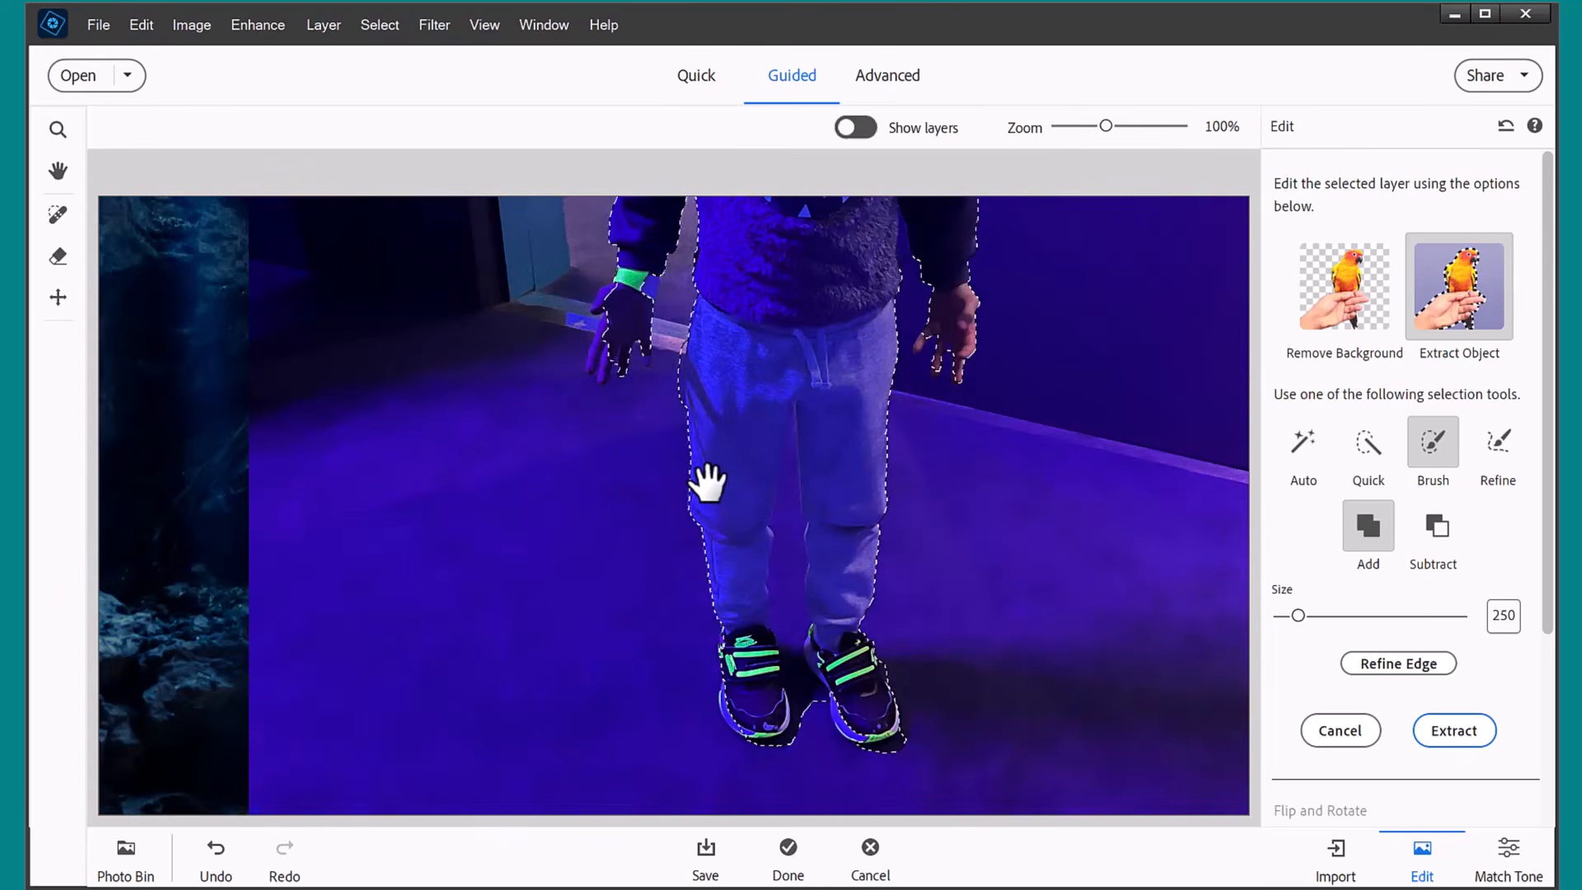
key("alt")
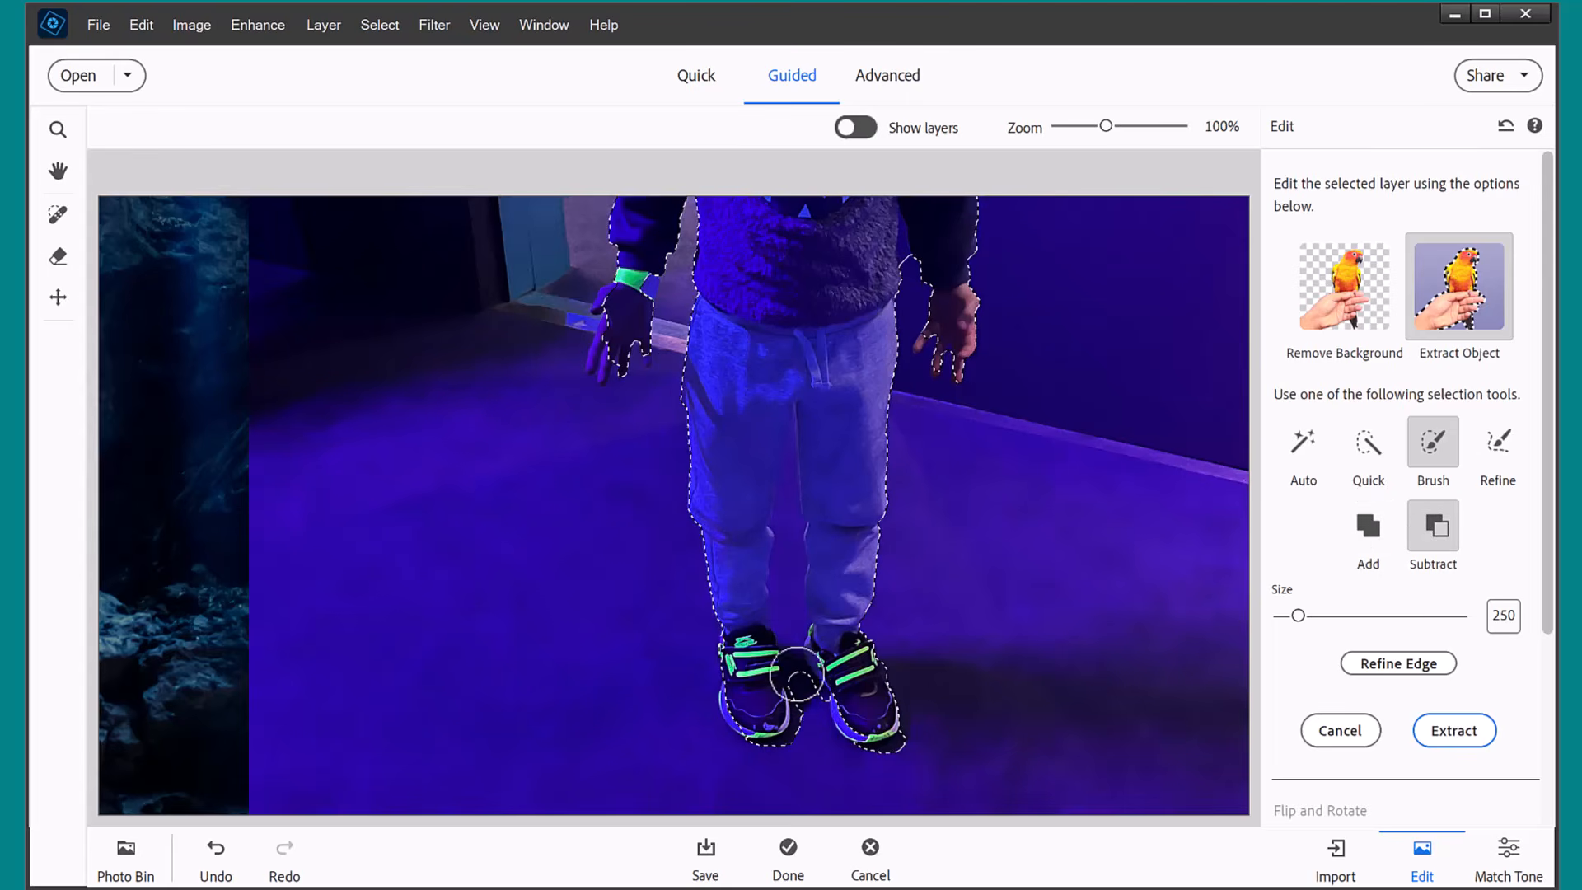
mouse_move(789, 610)
left_mouse_down()
mouse_move(796, 416)
mouse_move(760, 490)
mouse_move(795, 439)
left_mouse_up()
key("bracketleft")
key("bracketleft")
key("bracketleft")
key("bracketleft")
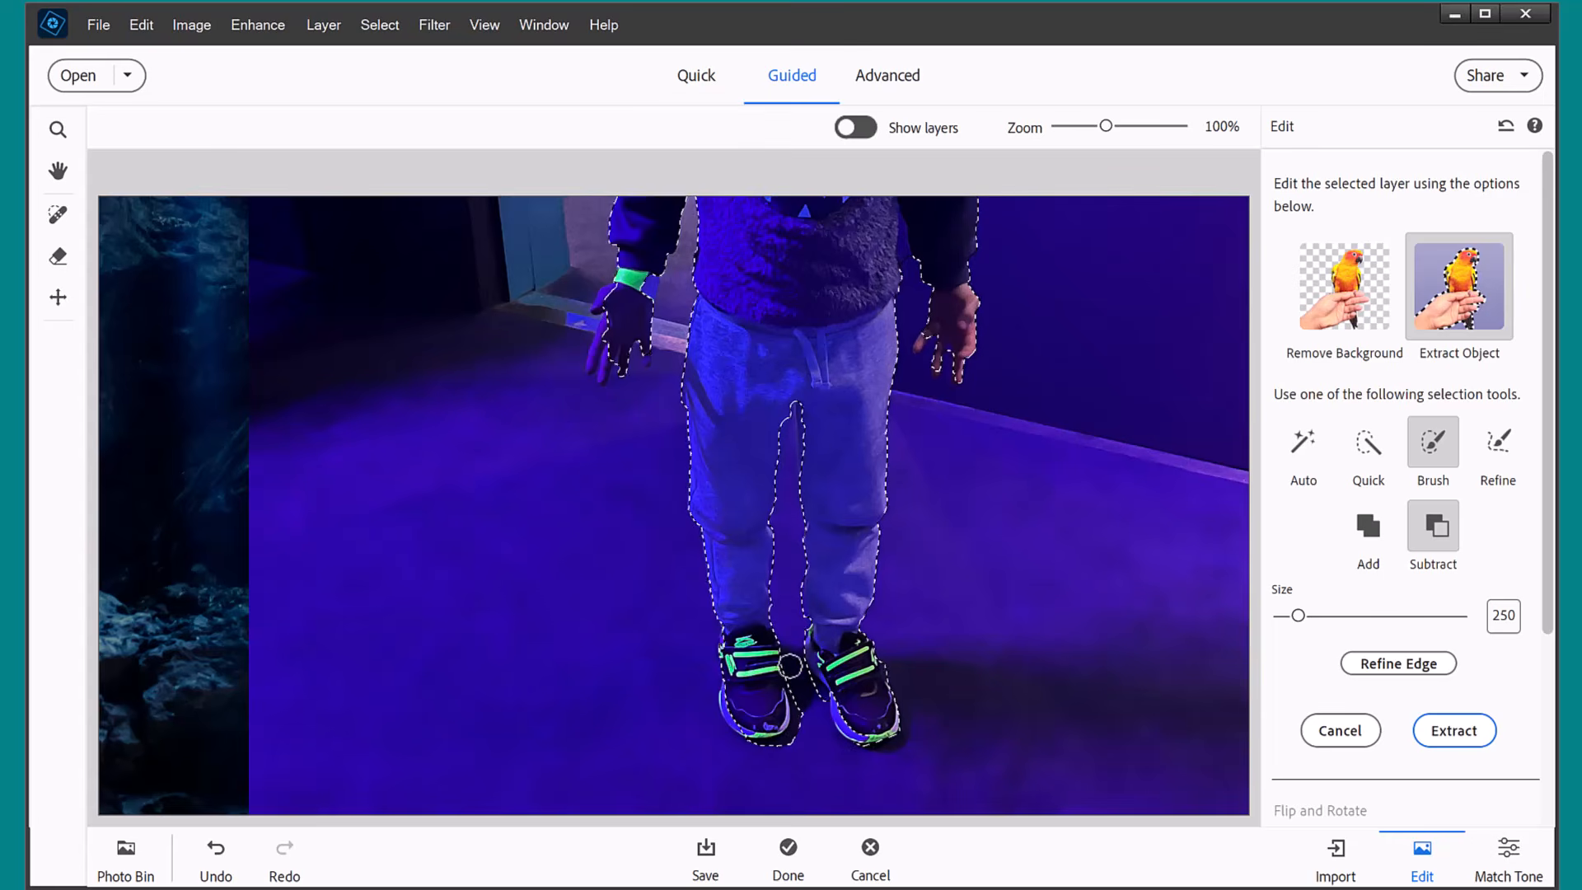
left_click(1368, 535)
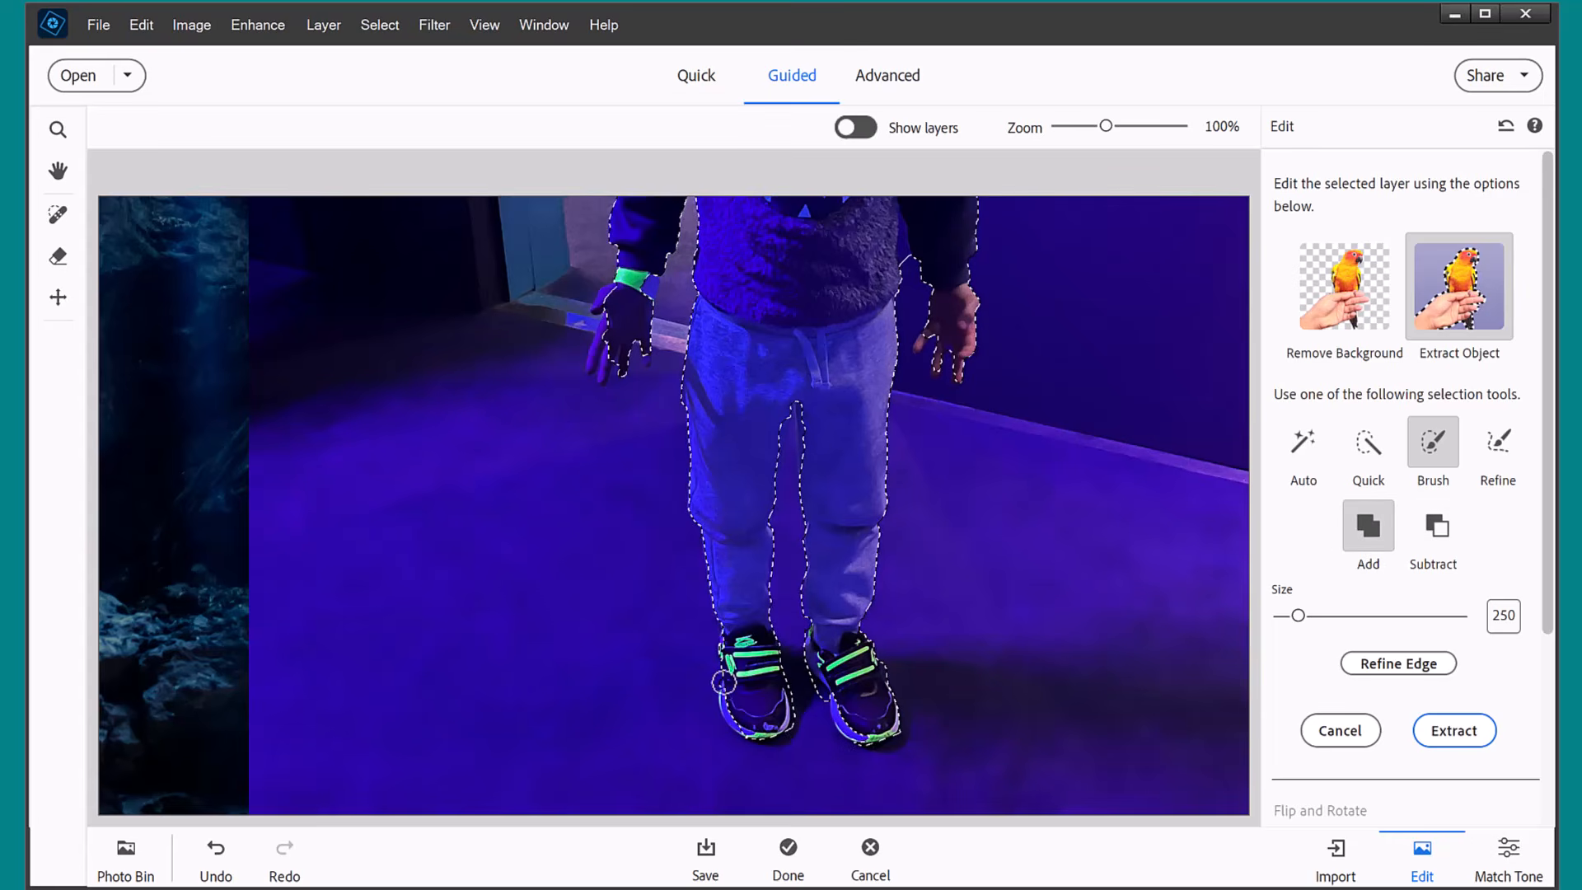
scroll(942, 758, "up", 5)
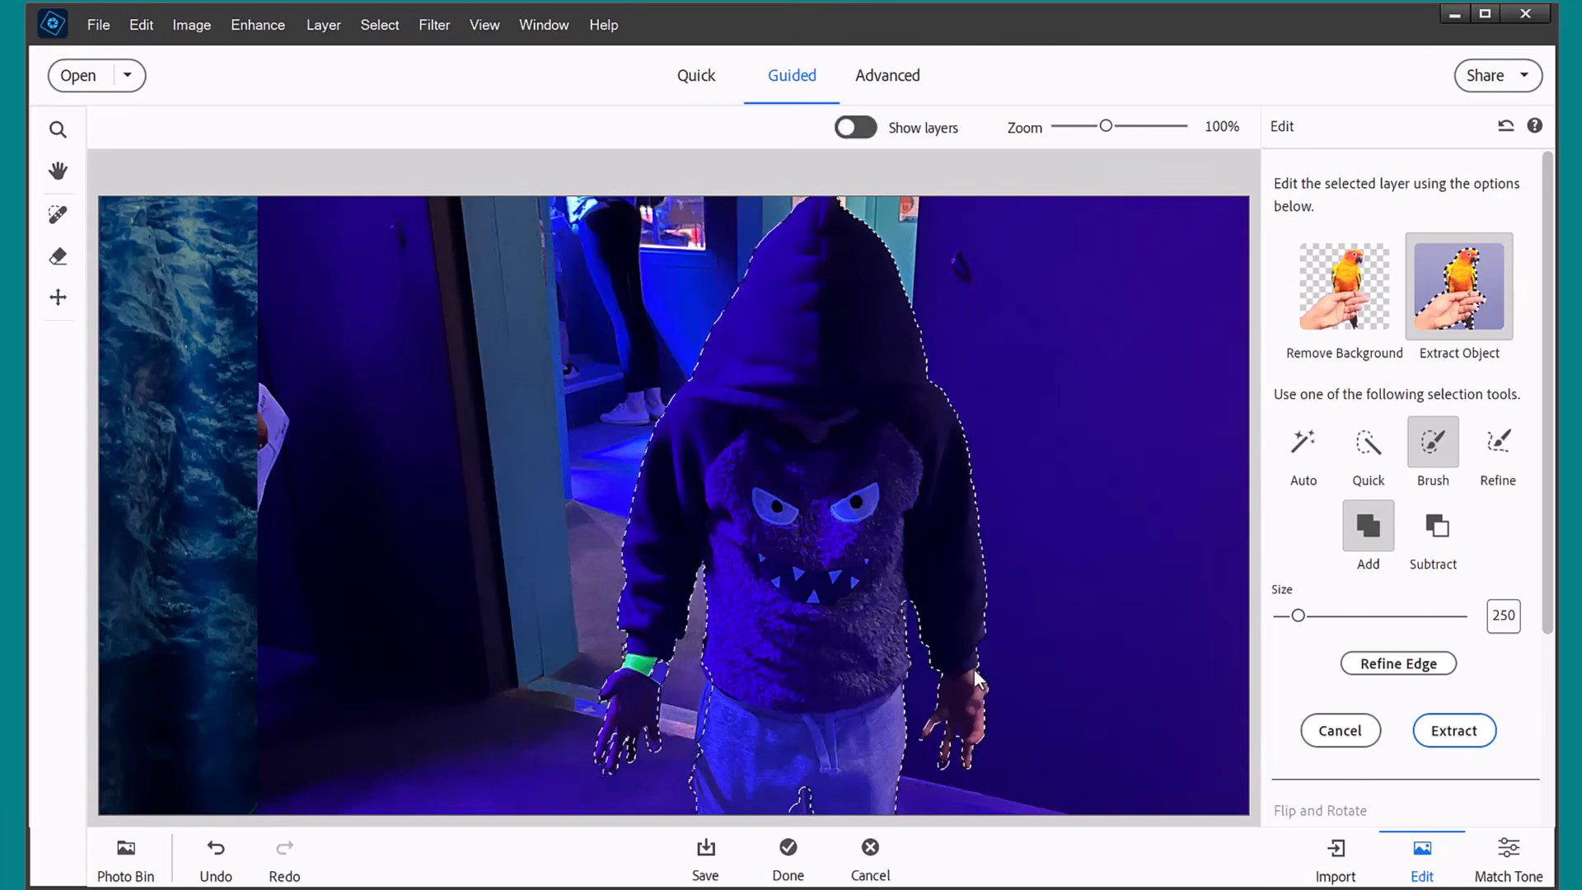
Extract the selected child from the photo and place the figure standing on the cave floor in the light beams.
left_click(1567, 672)
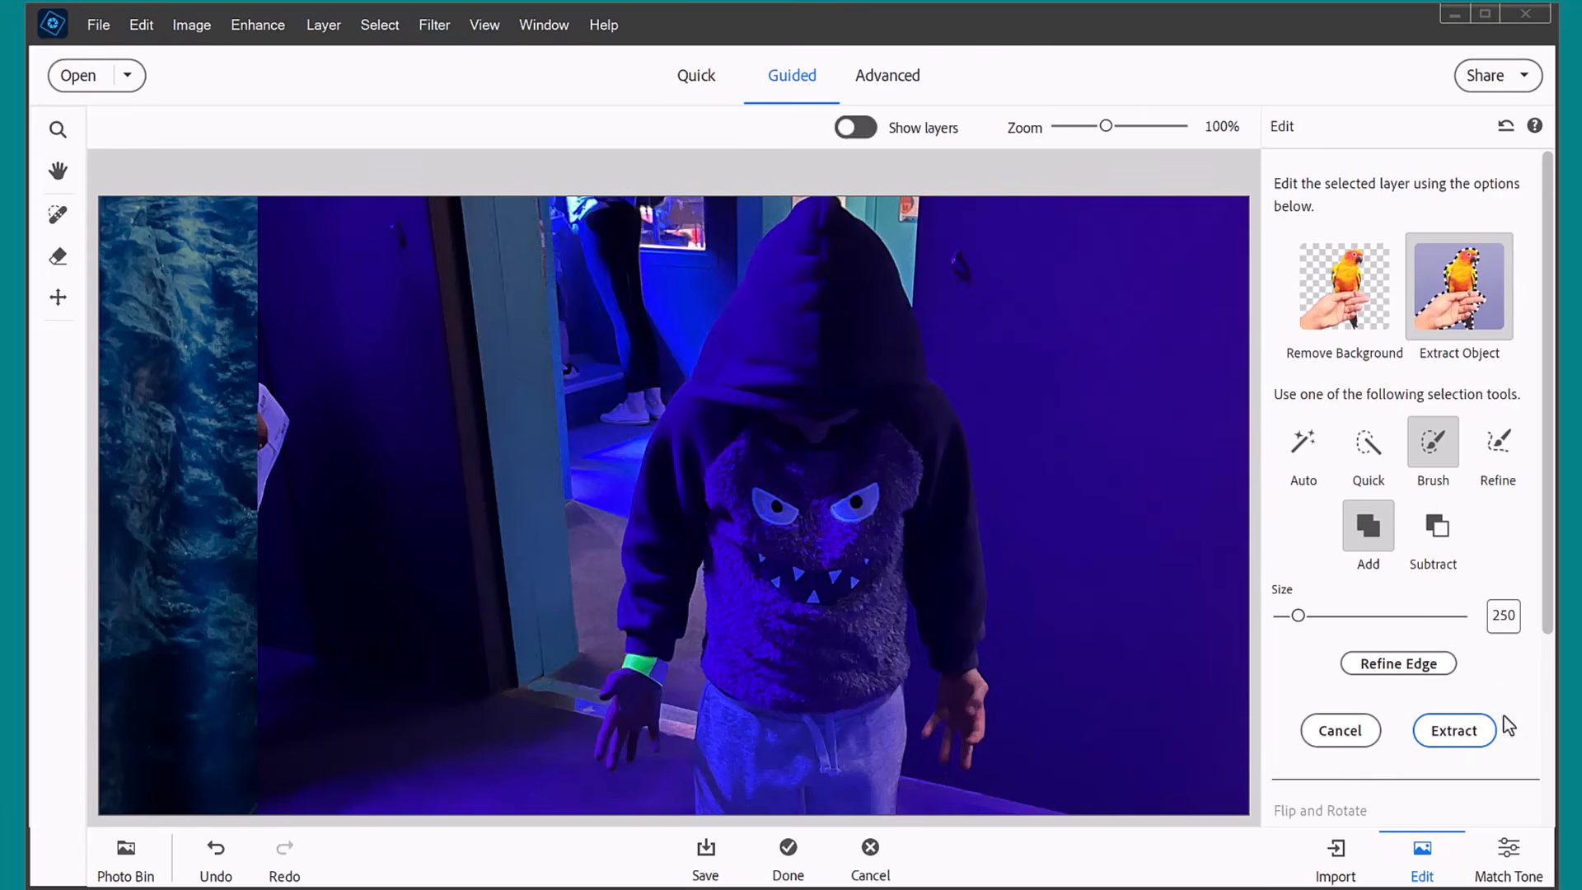
left_click(1459, 737)
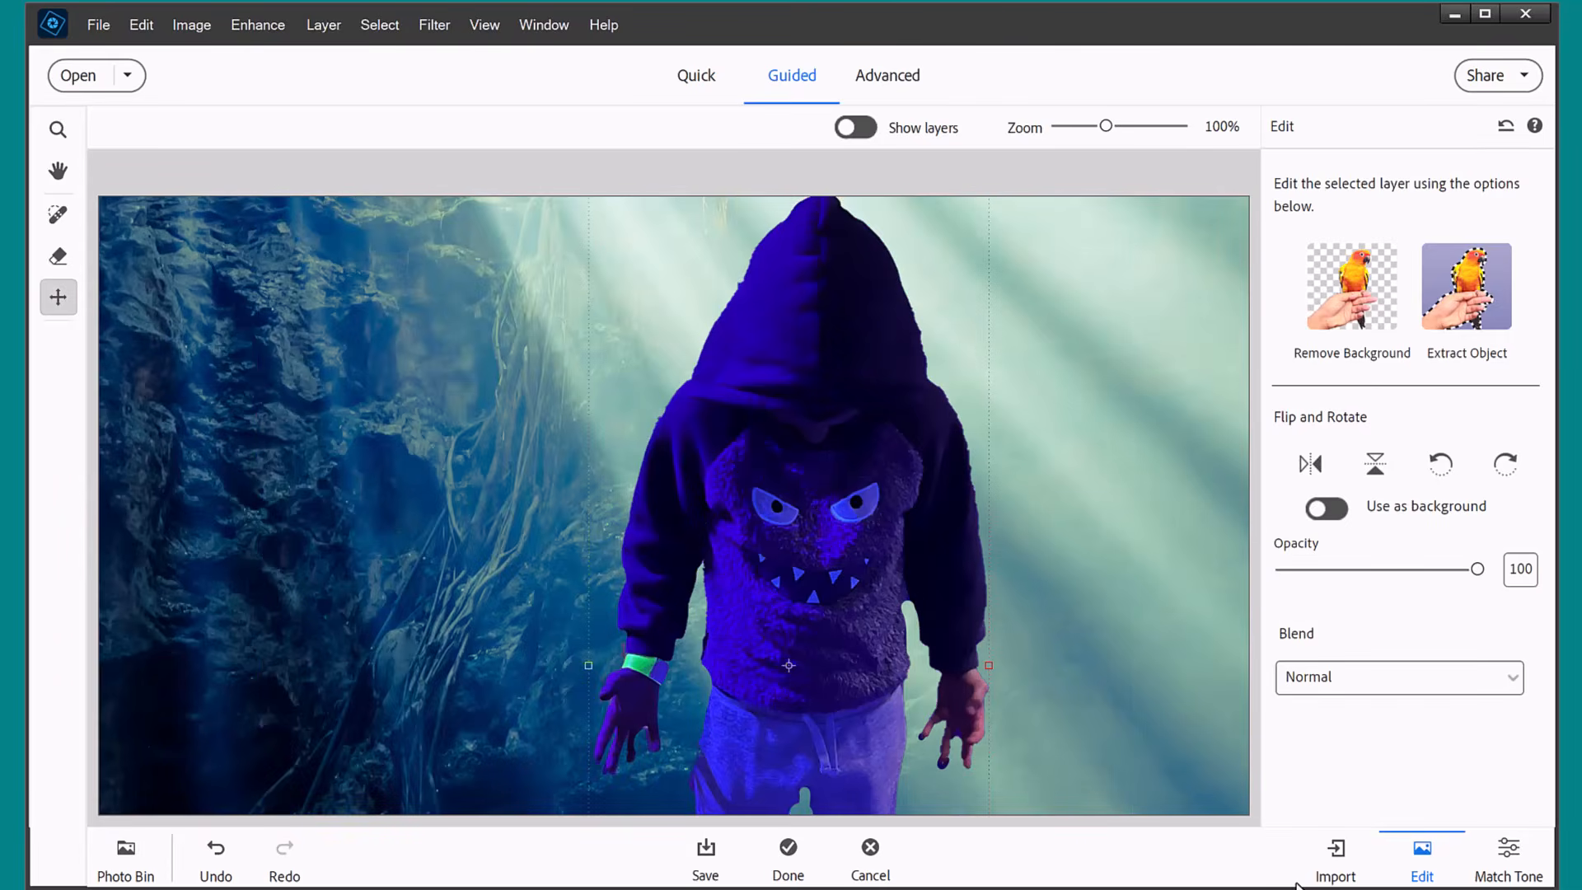
key("ctrl+minus")
key("ctrl+minus")
key("ctrl+minus")
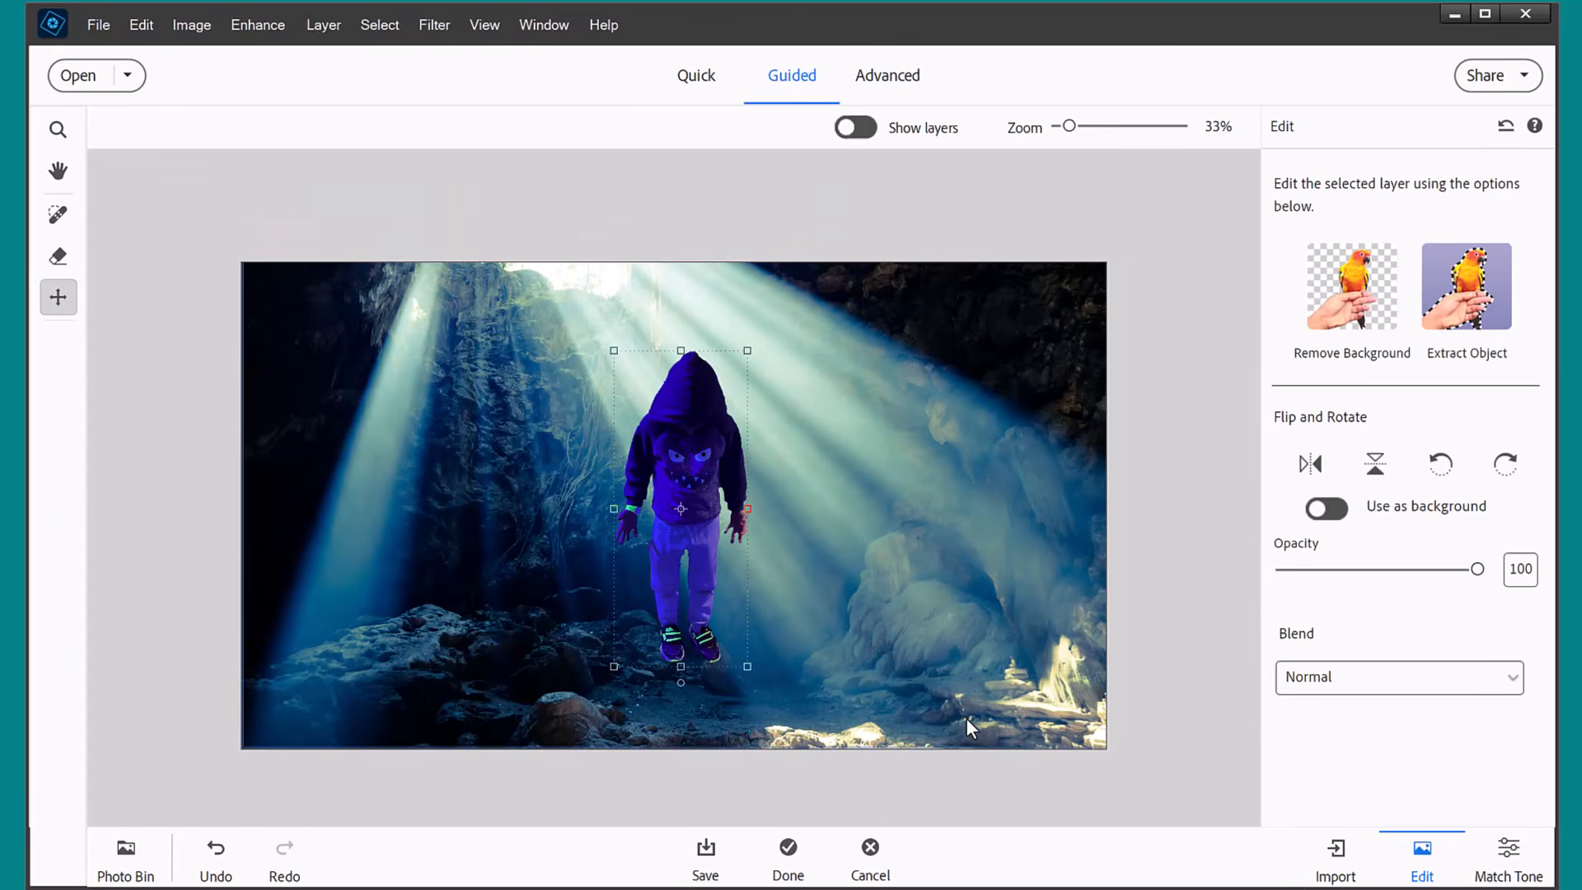
left_click_drag(831, 465, 793, 524)
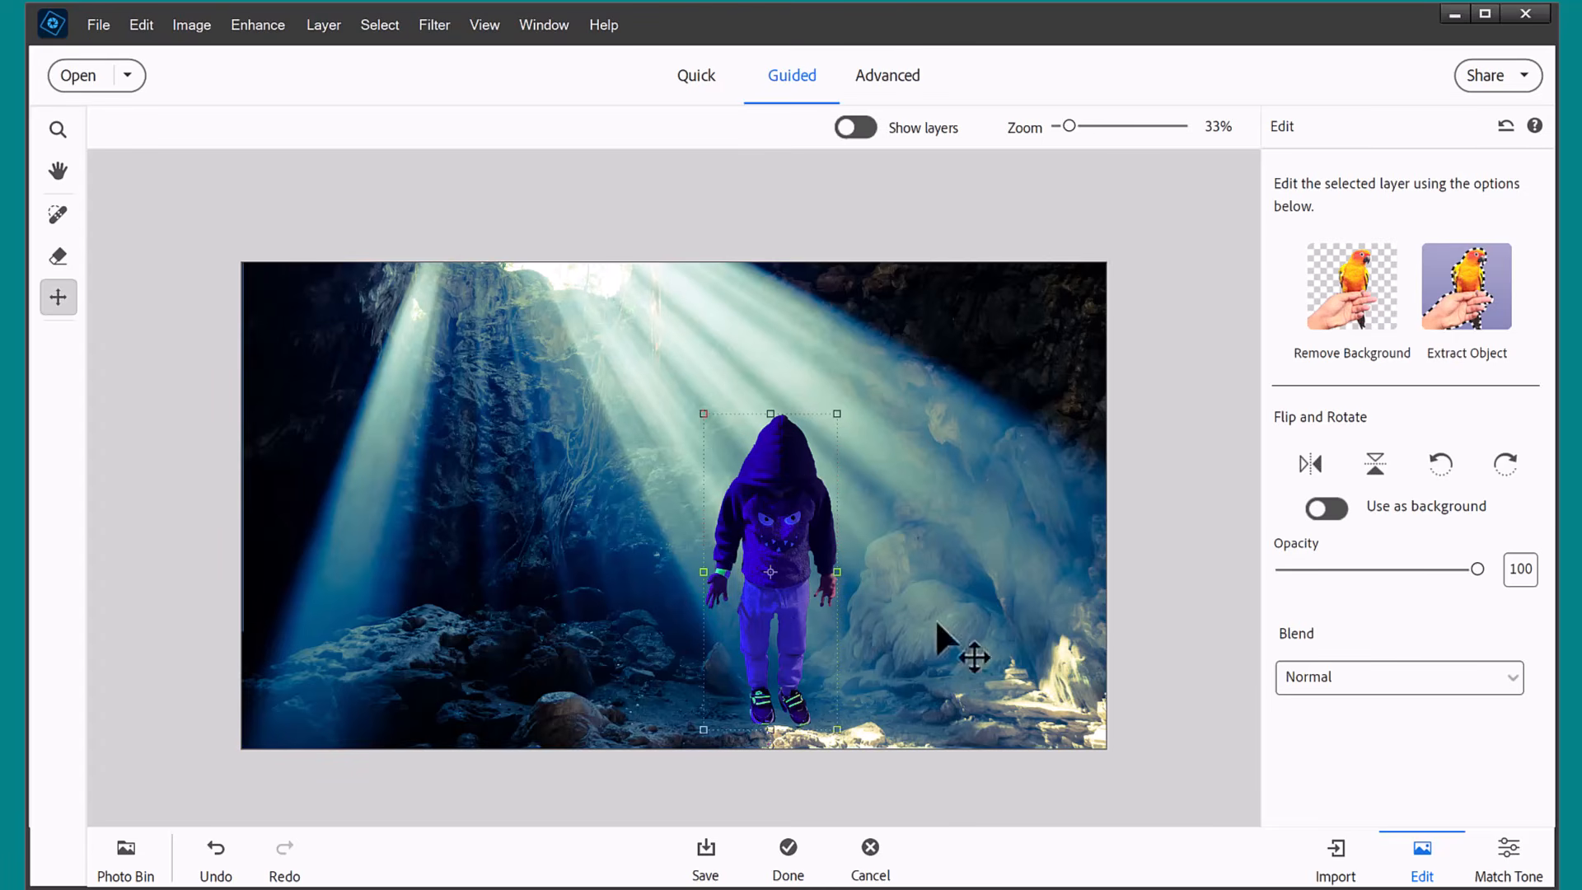
Try the Use as background and opacity options on the image, and the Darken blend mode on the child.
left_click(1326, 508)
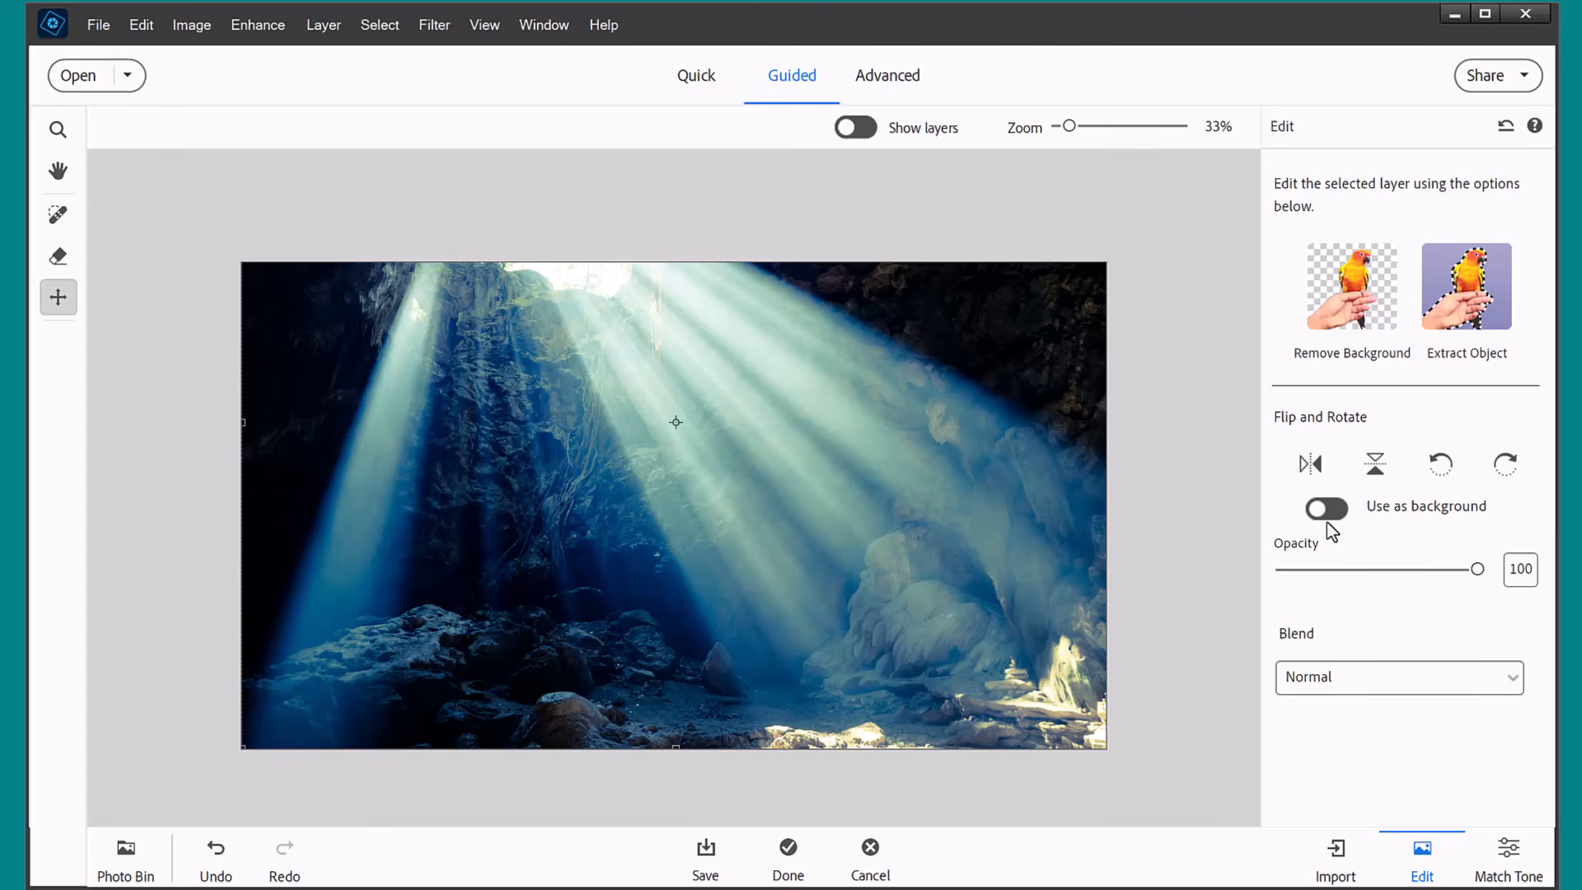
left_click_drag(1477, 569, 1412, 587)
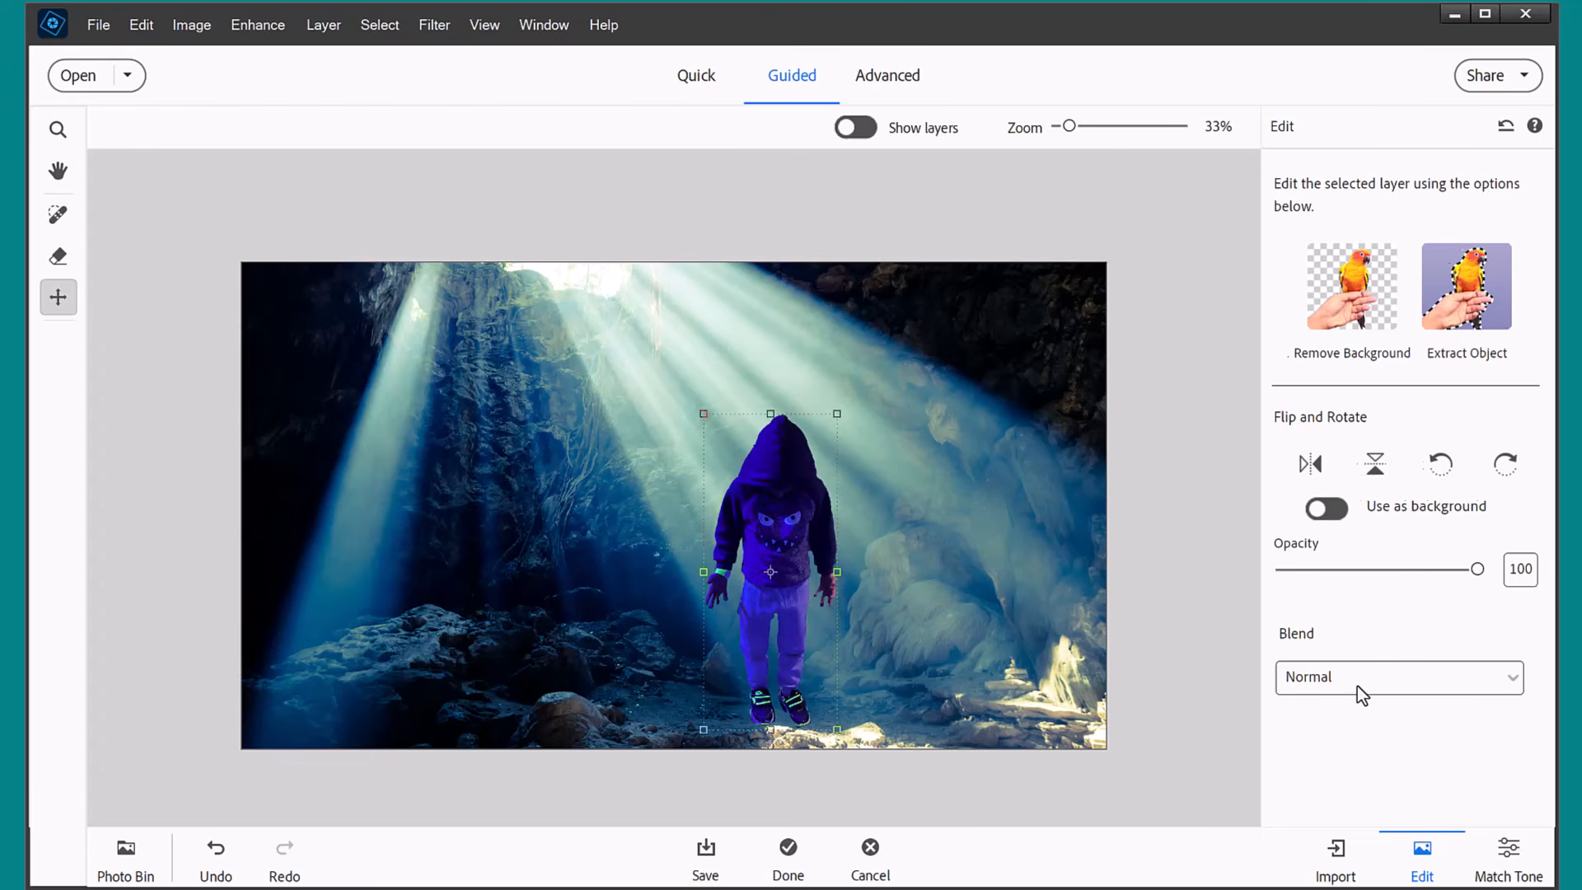
left_click(1356, 685)
left_click(1312, 713)
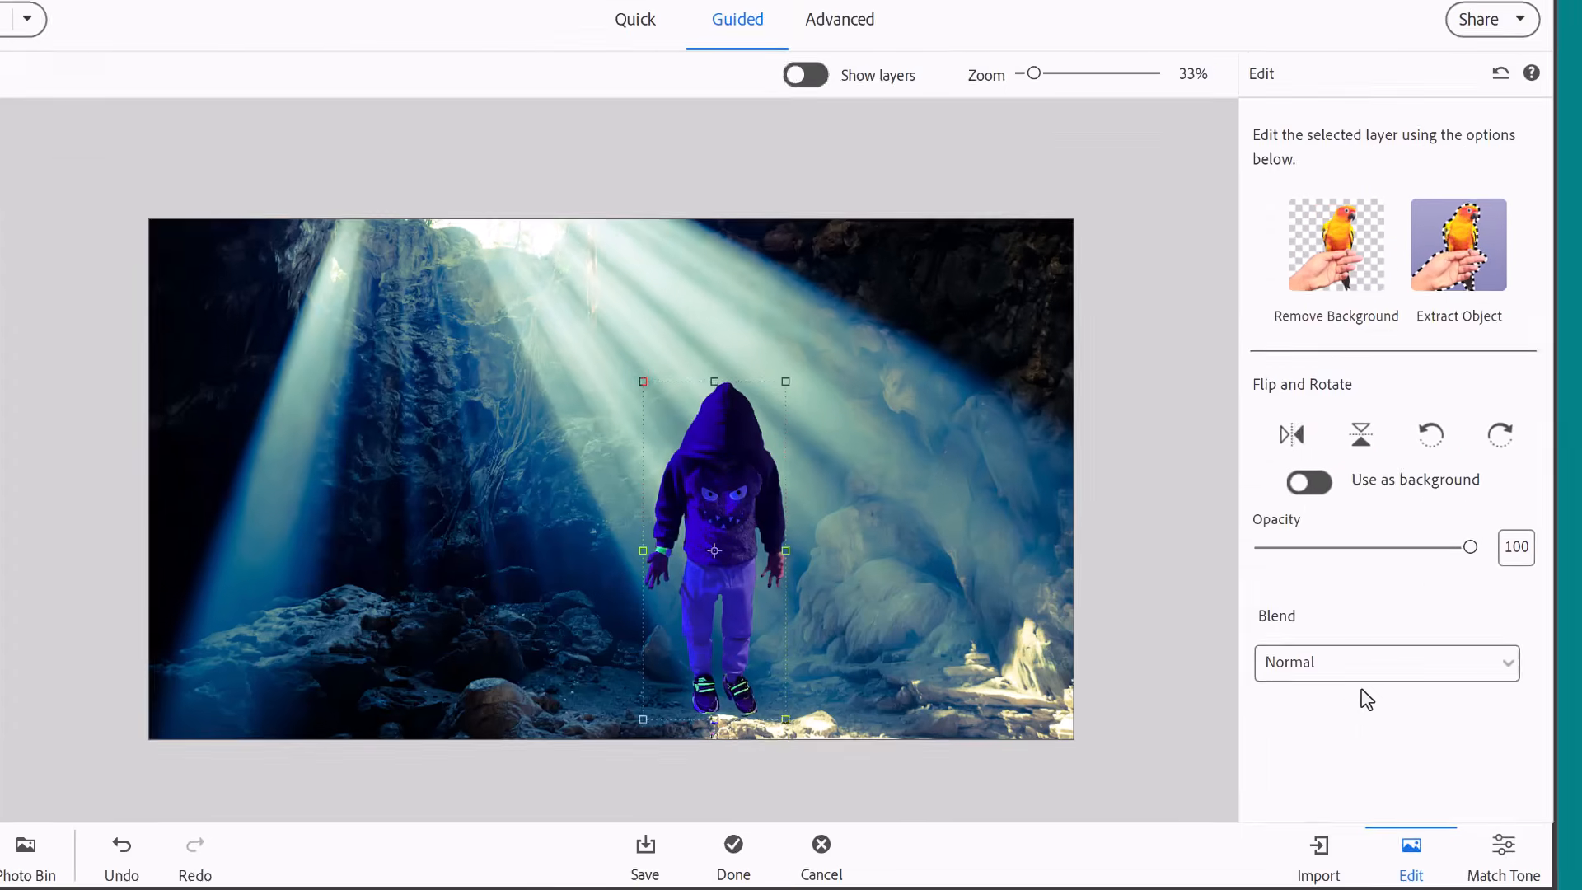
key("Down")
key("Down")
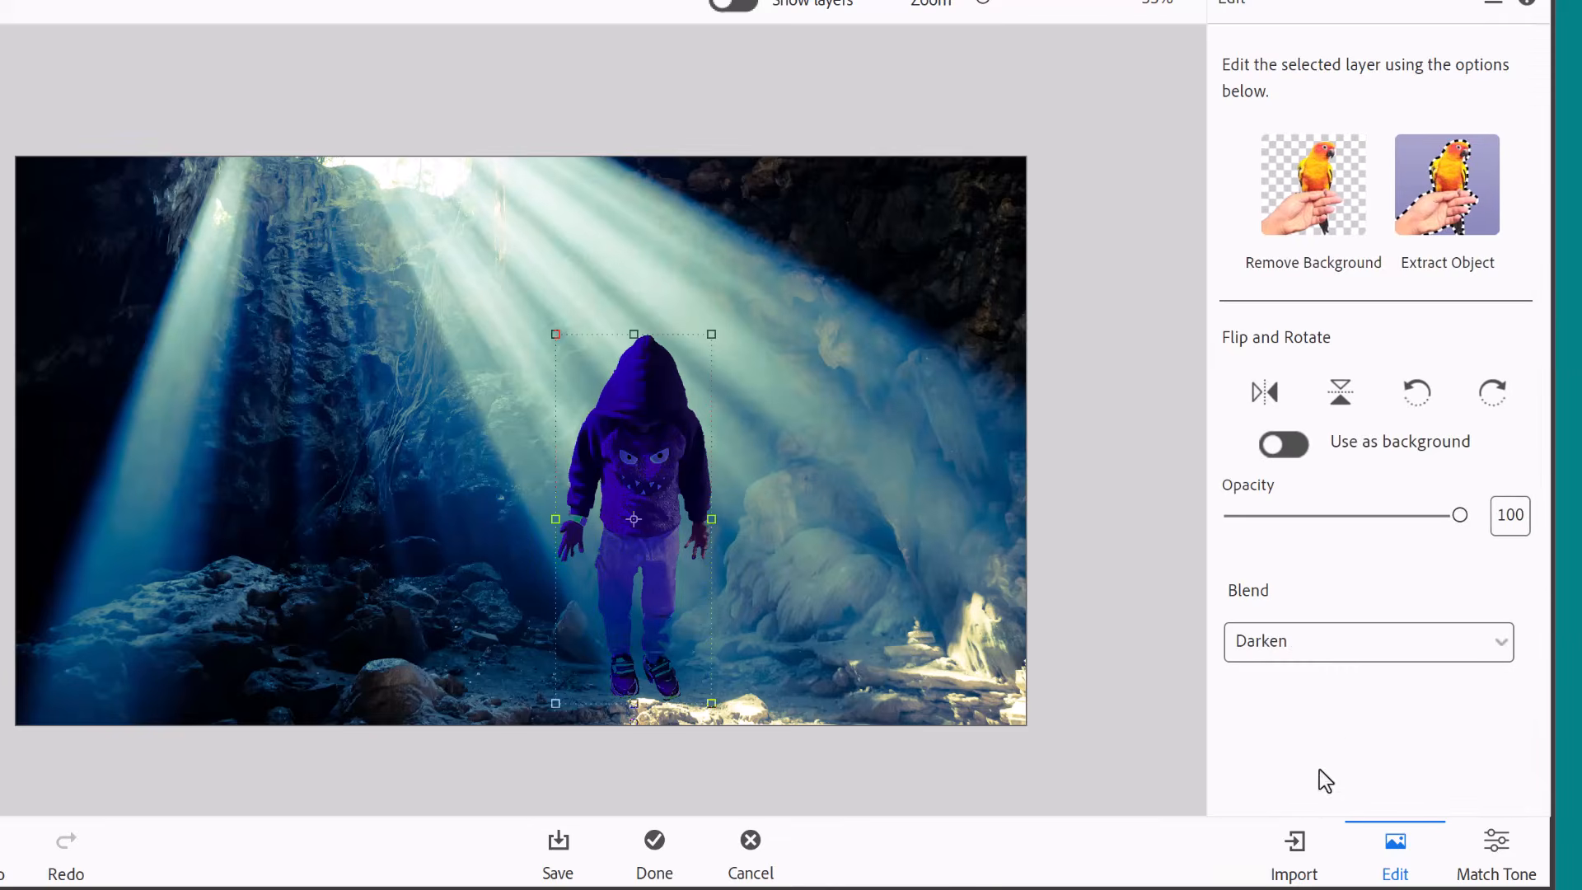
Try further blend modes on the extracted child, including Lighter Color and Pin Light.
left_click(1327, 786)
left_click(1322, 650)
left_click(1319, 804)
left_click(1318, 651)
scroll(1312, 799, "down", 3)
left_click(1316, 796)
left_click(1510, 656)
left_click(1462, 753)
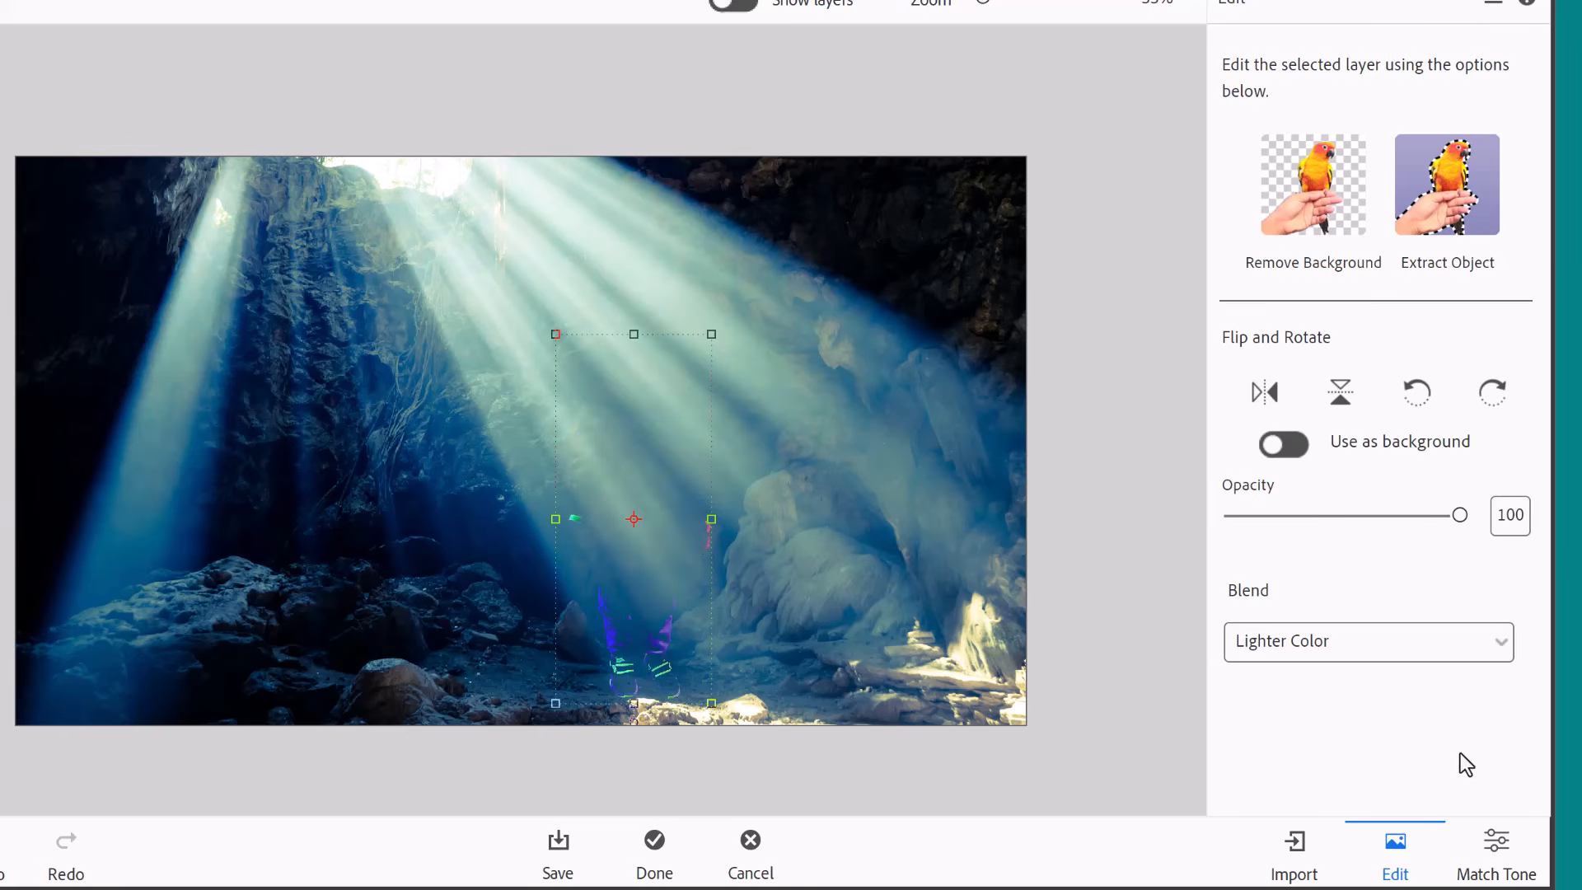
left_click(1501, 642)
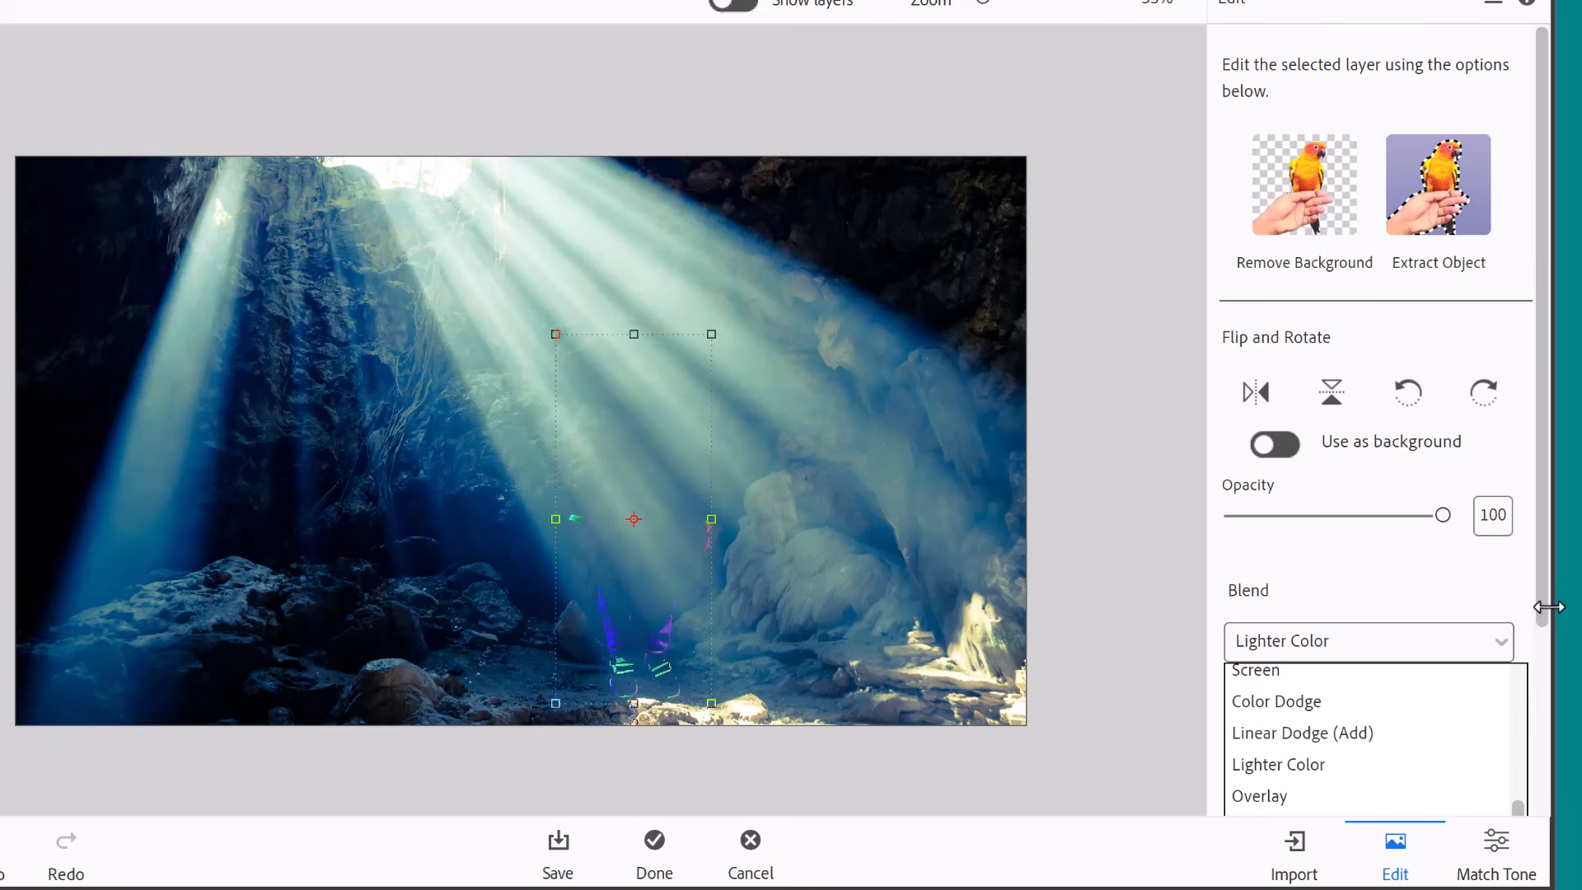
scroll(1543, 659, "down", 3)
left_click(1359, 713)
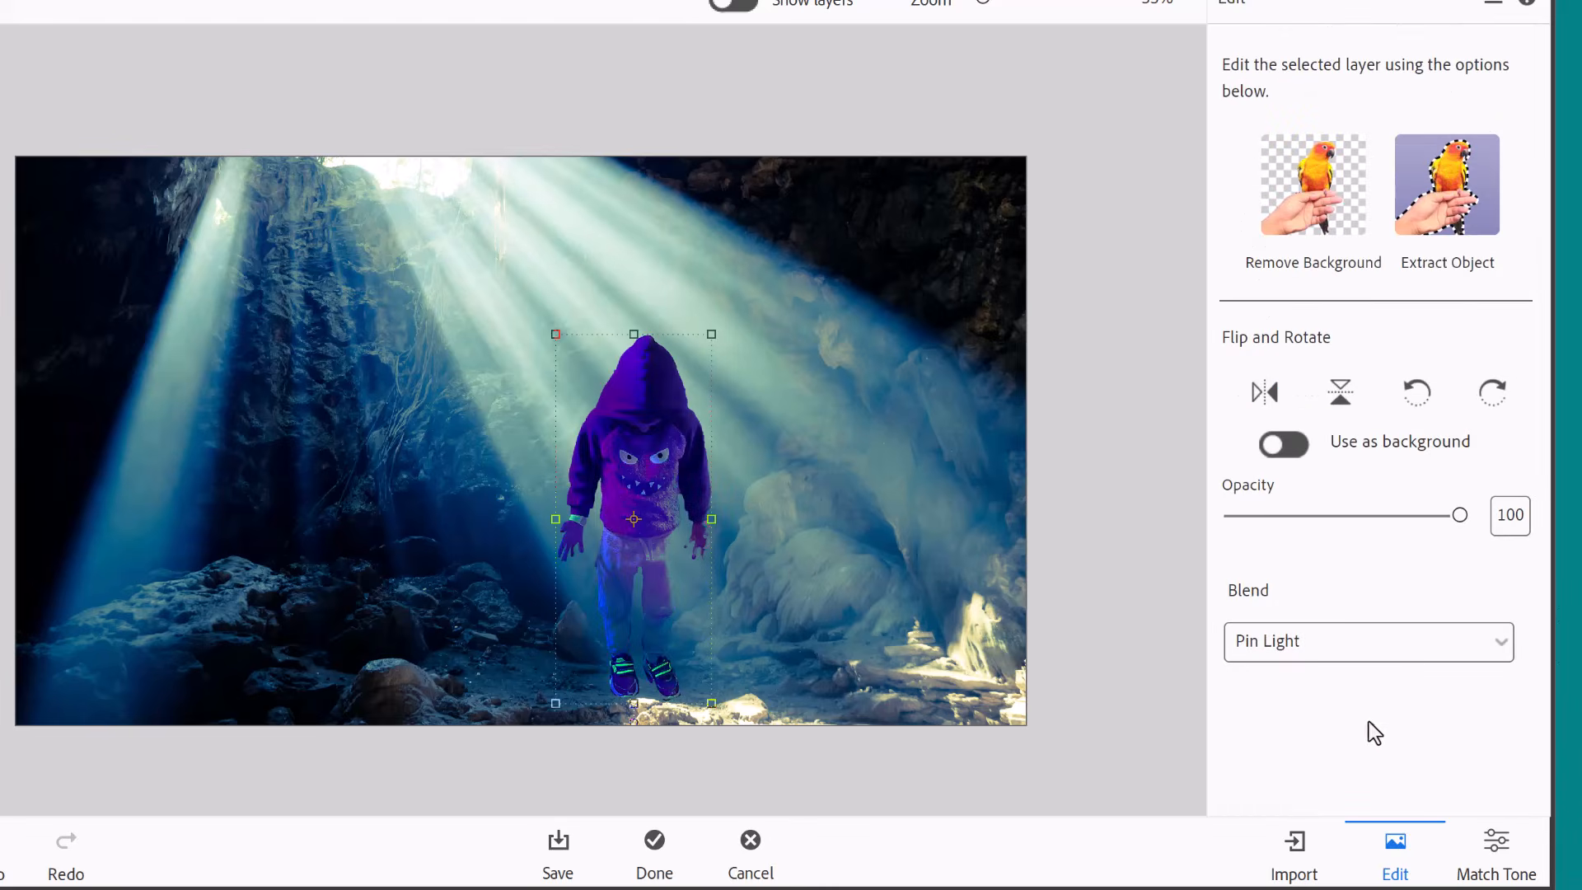
Compare the Overlay blend mode on the extracted child and set the blend mode to Soft Light.
left_click(1411, 633)
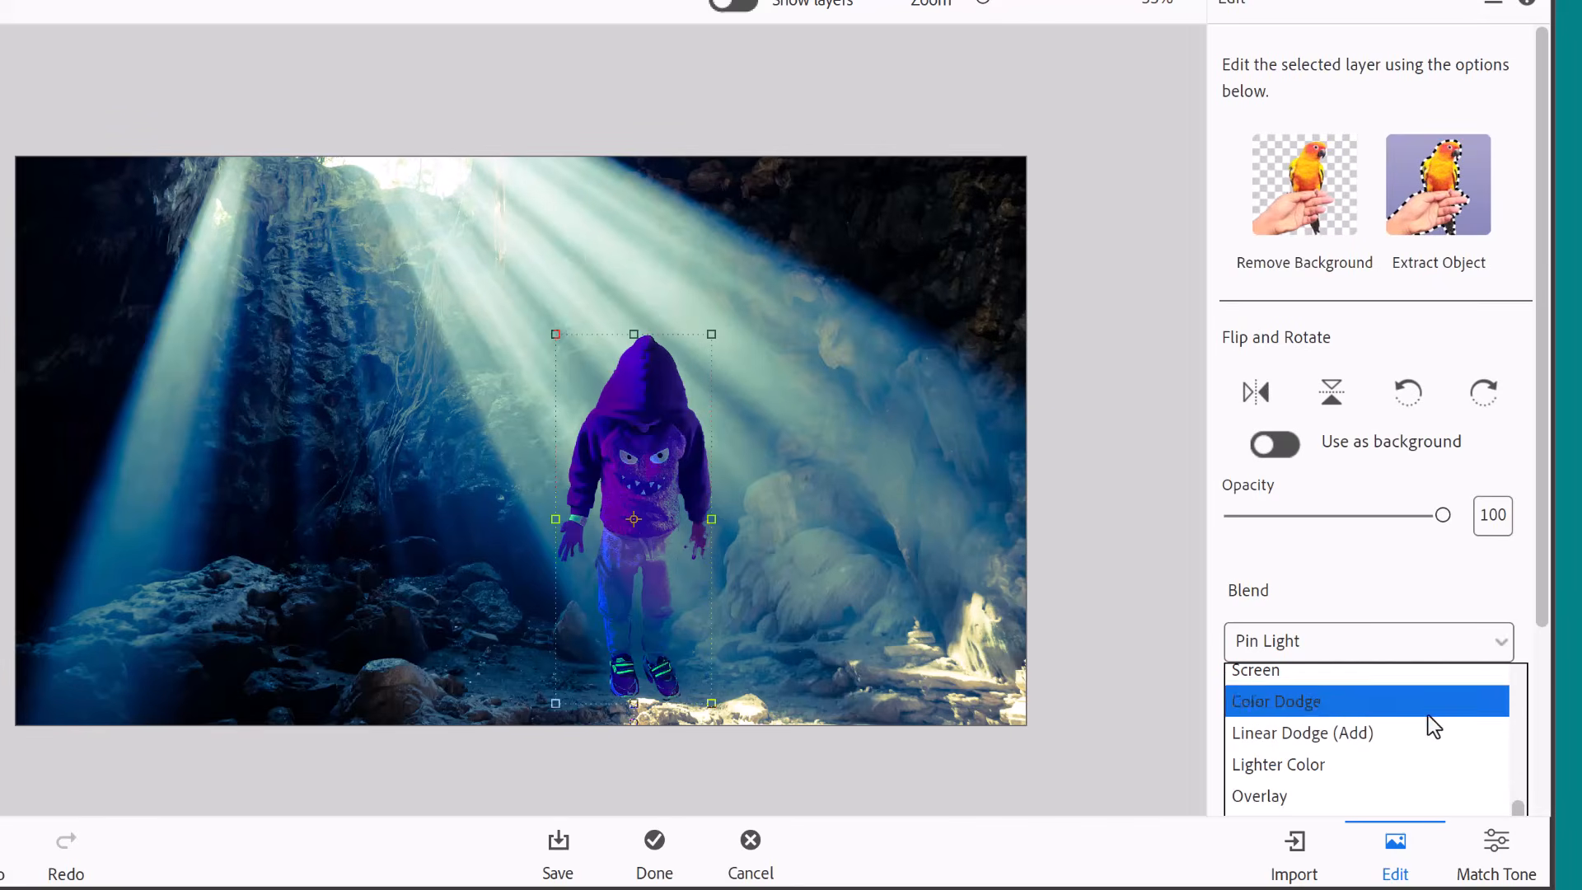
scroll(1540, 732, "down", 3)
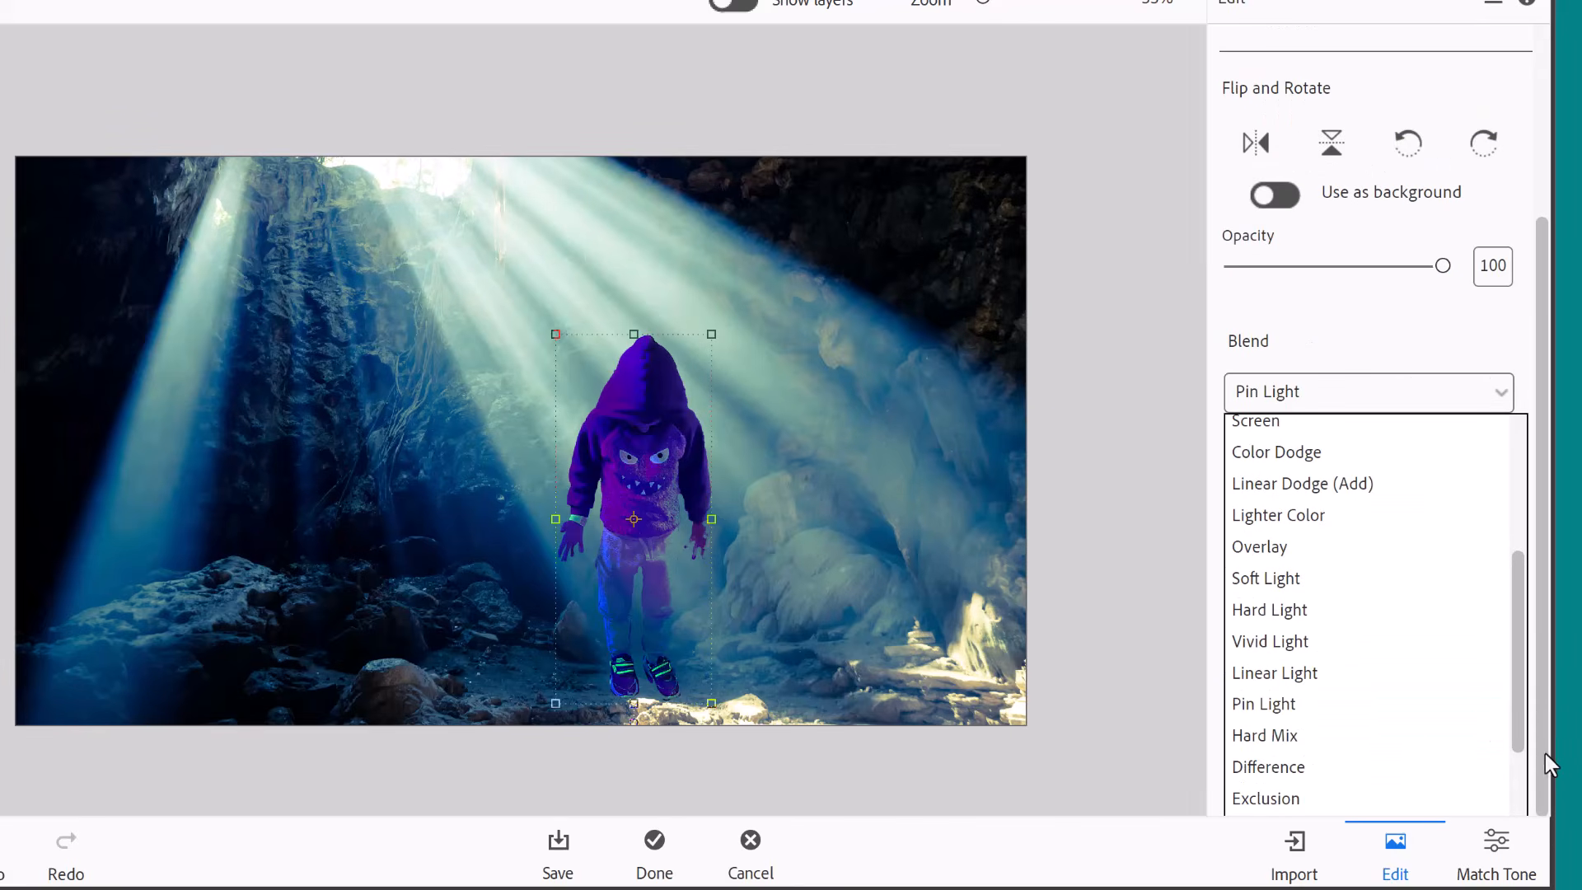
scroll(1516, 774, "down", 2)
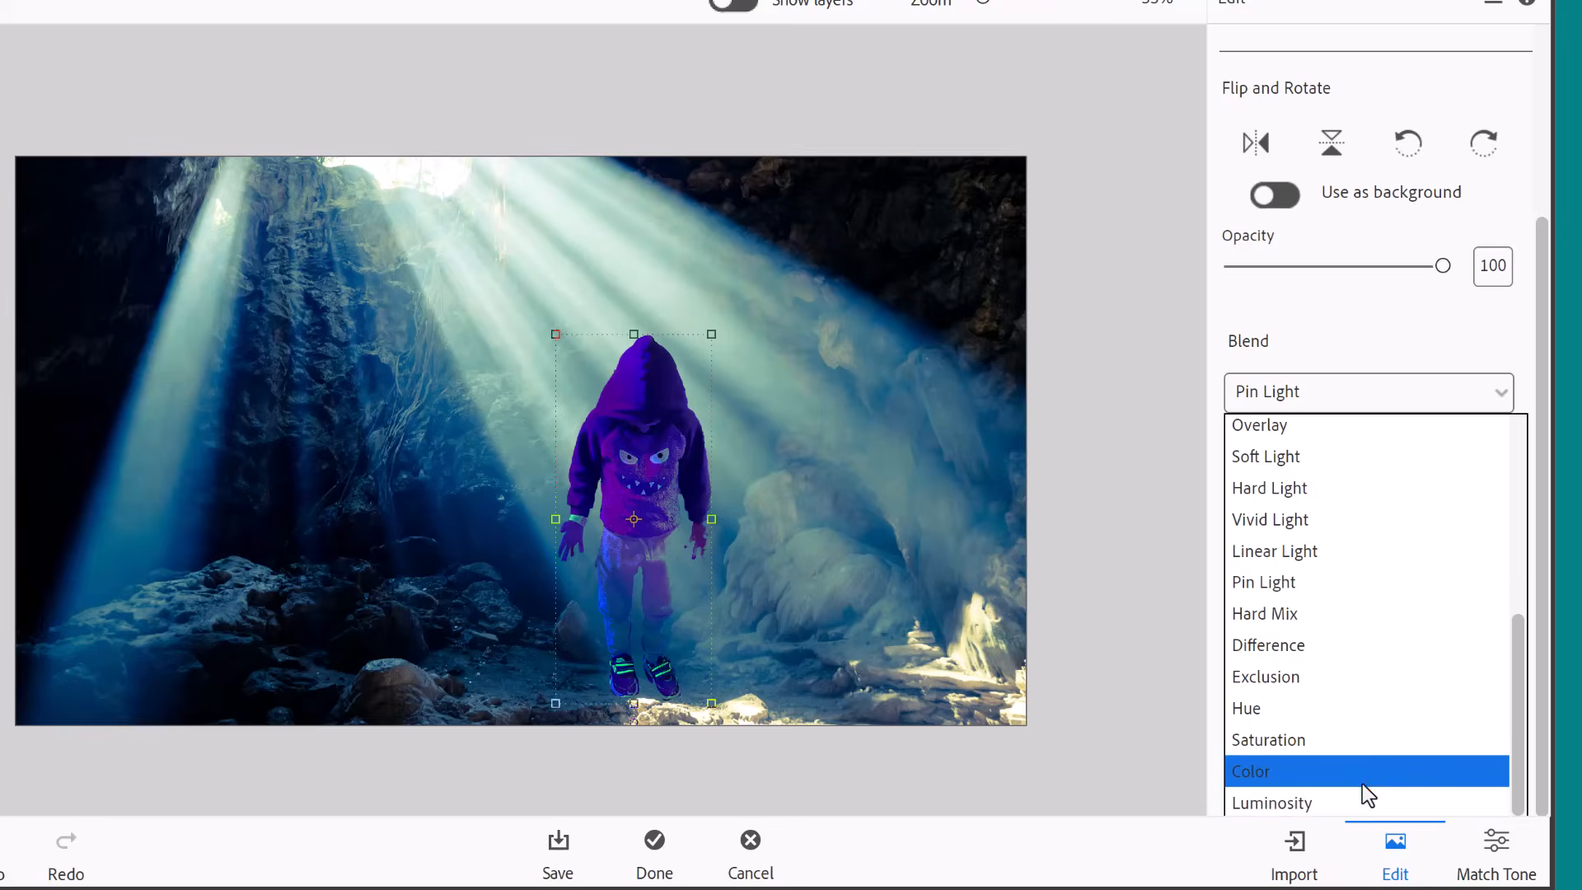
left_click(1392, 425)
left_click(1374, 640)
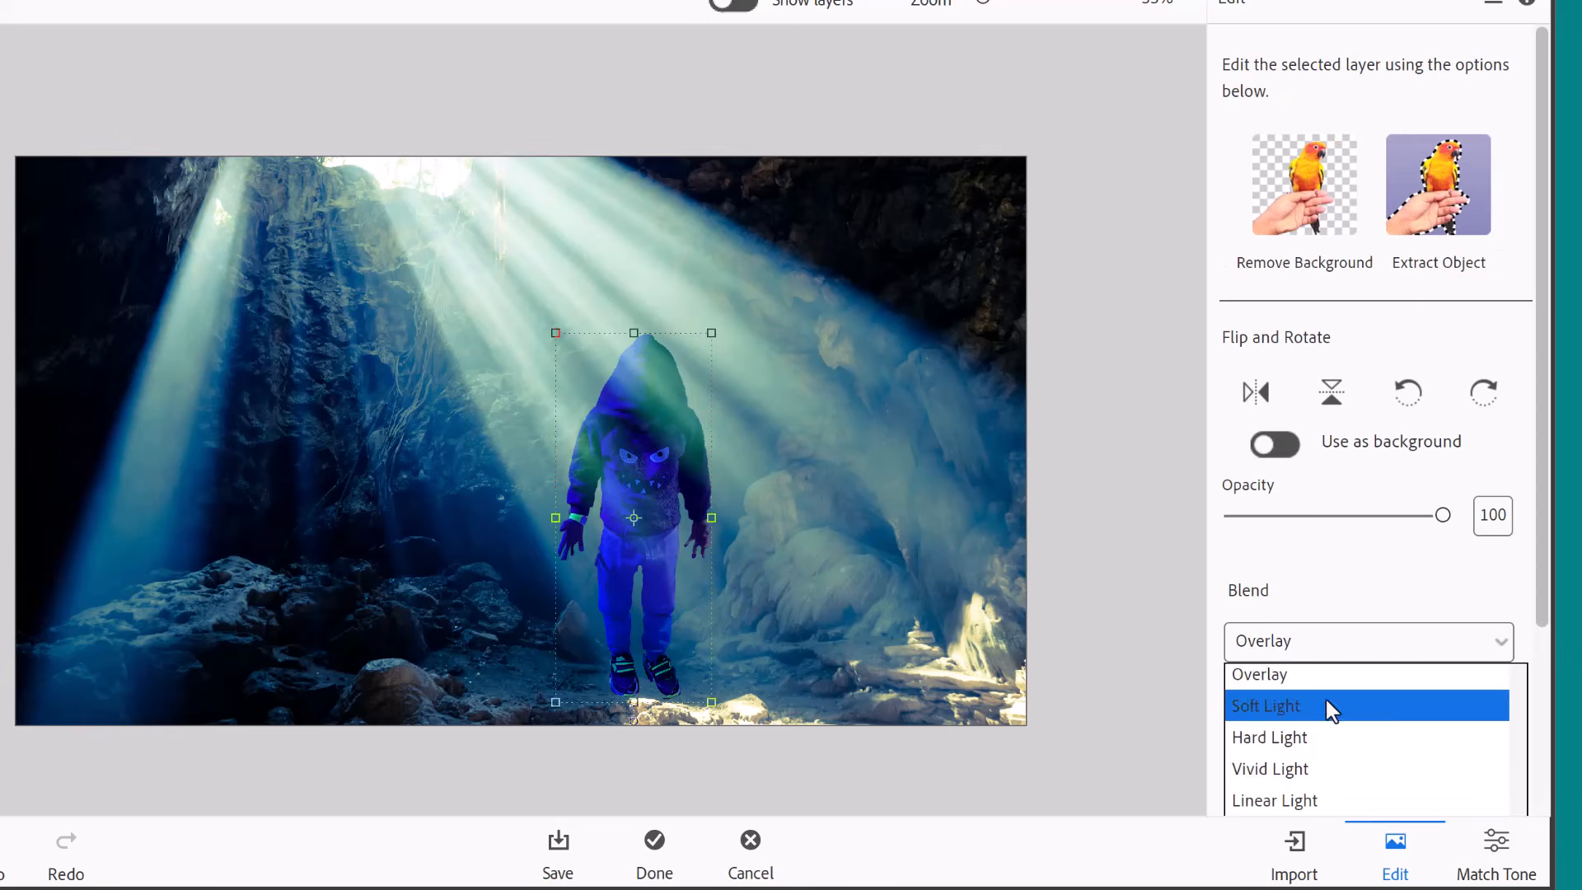
left_click(1328, 705)
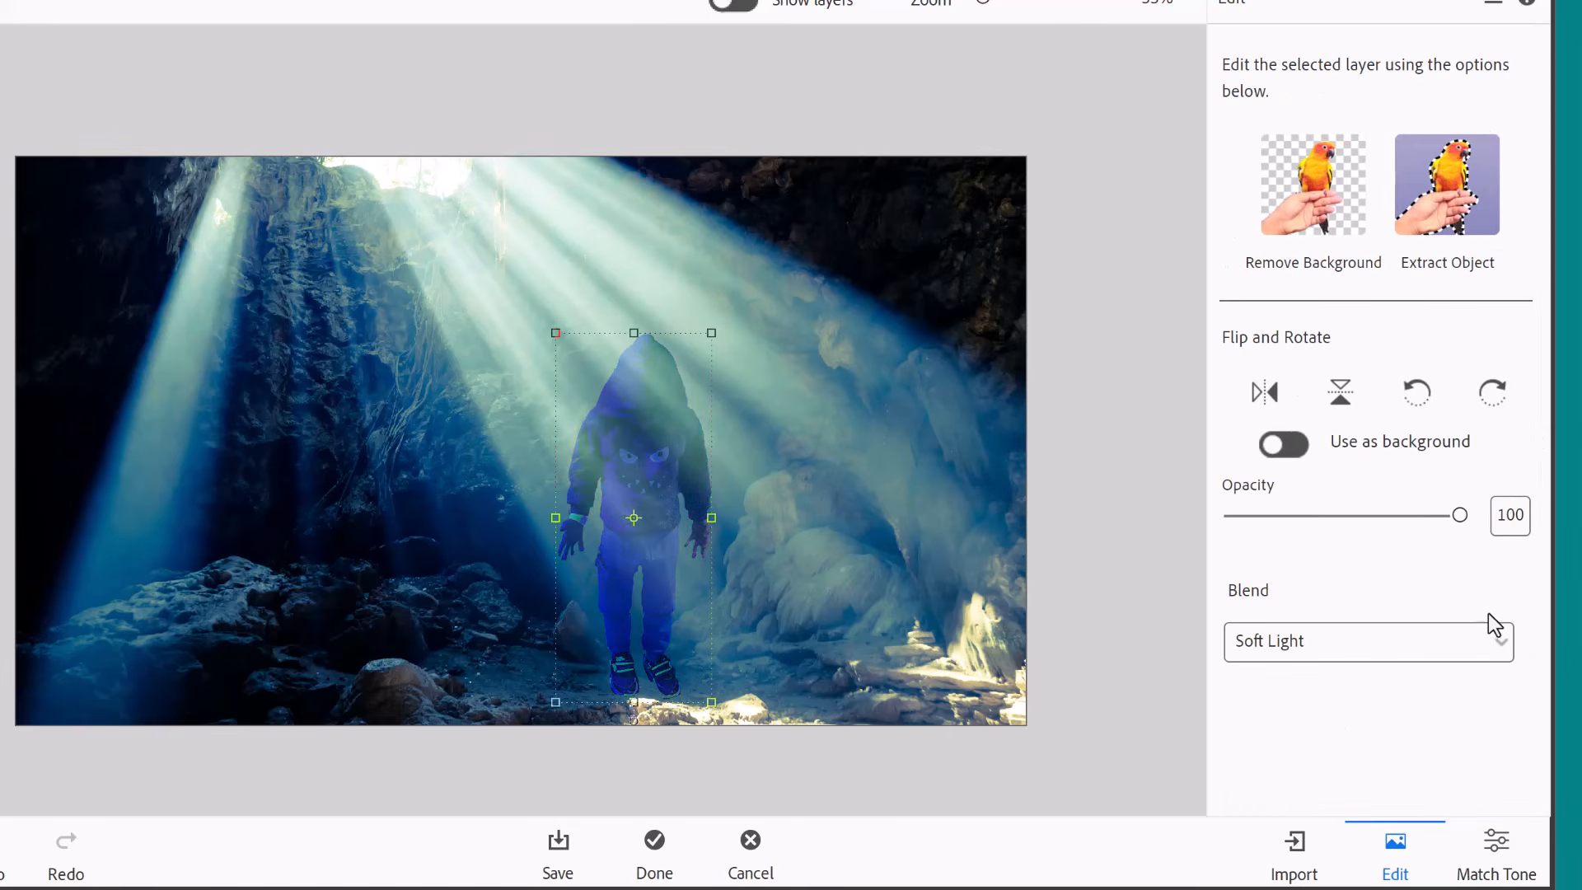
Apply Auto Match Color Tone to blend the extracted child with the cave background.
left_click(1495, 857)
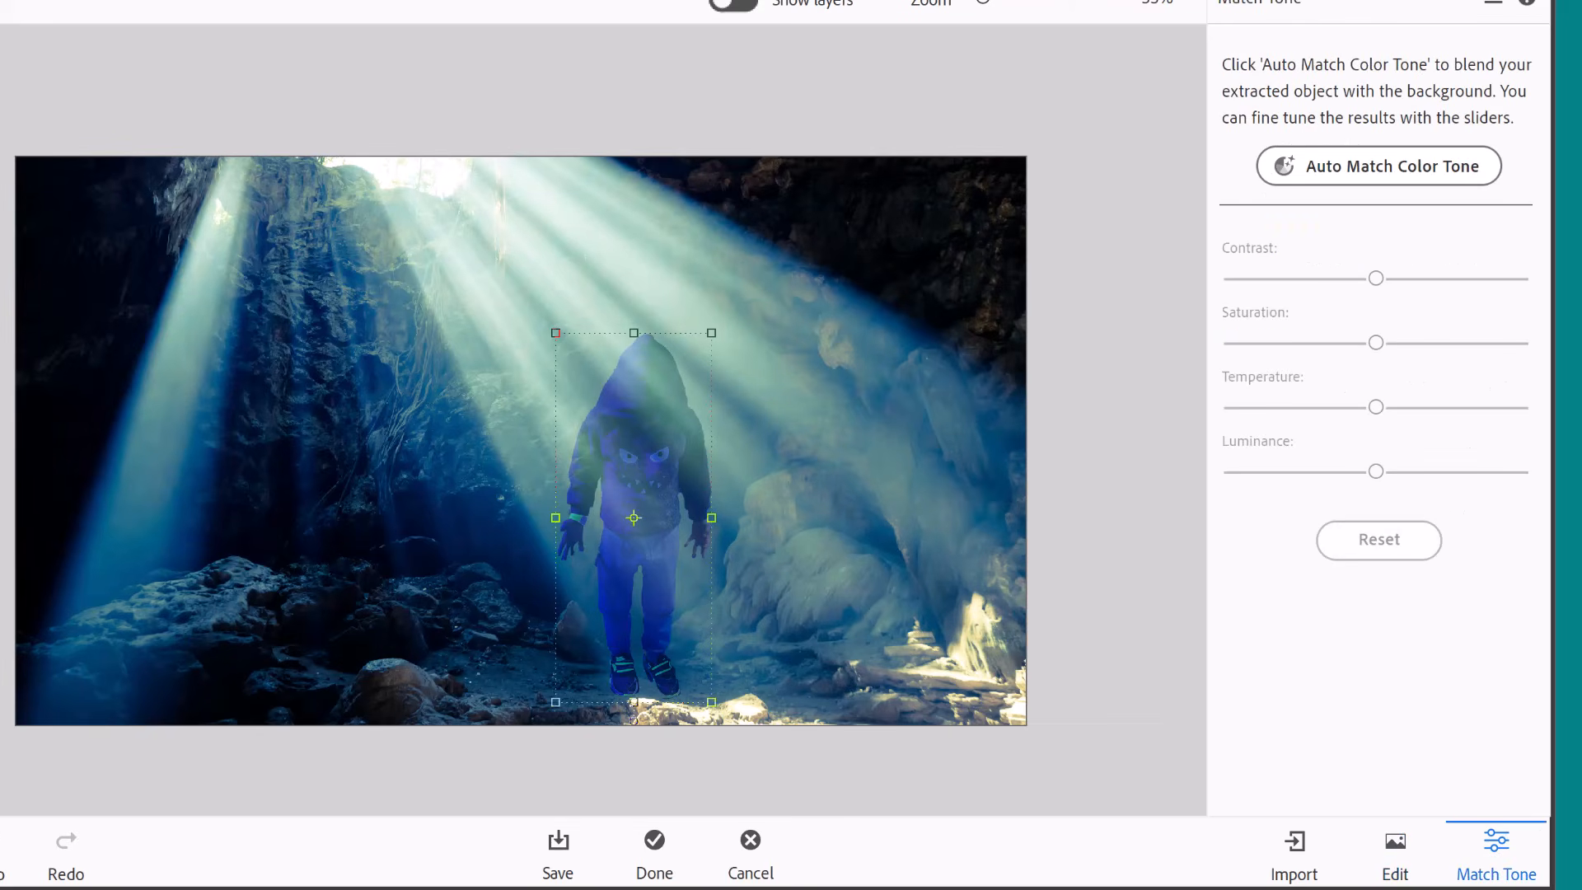
left_click(1328, 172)
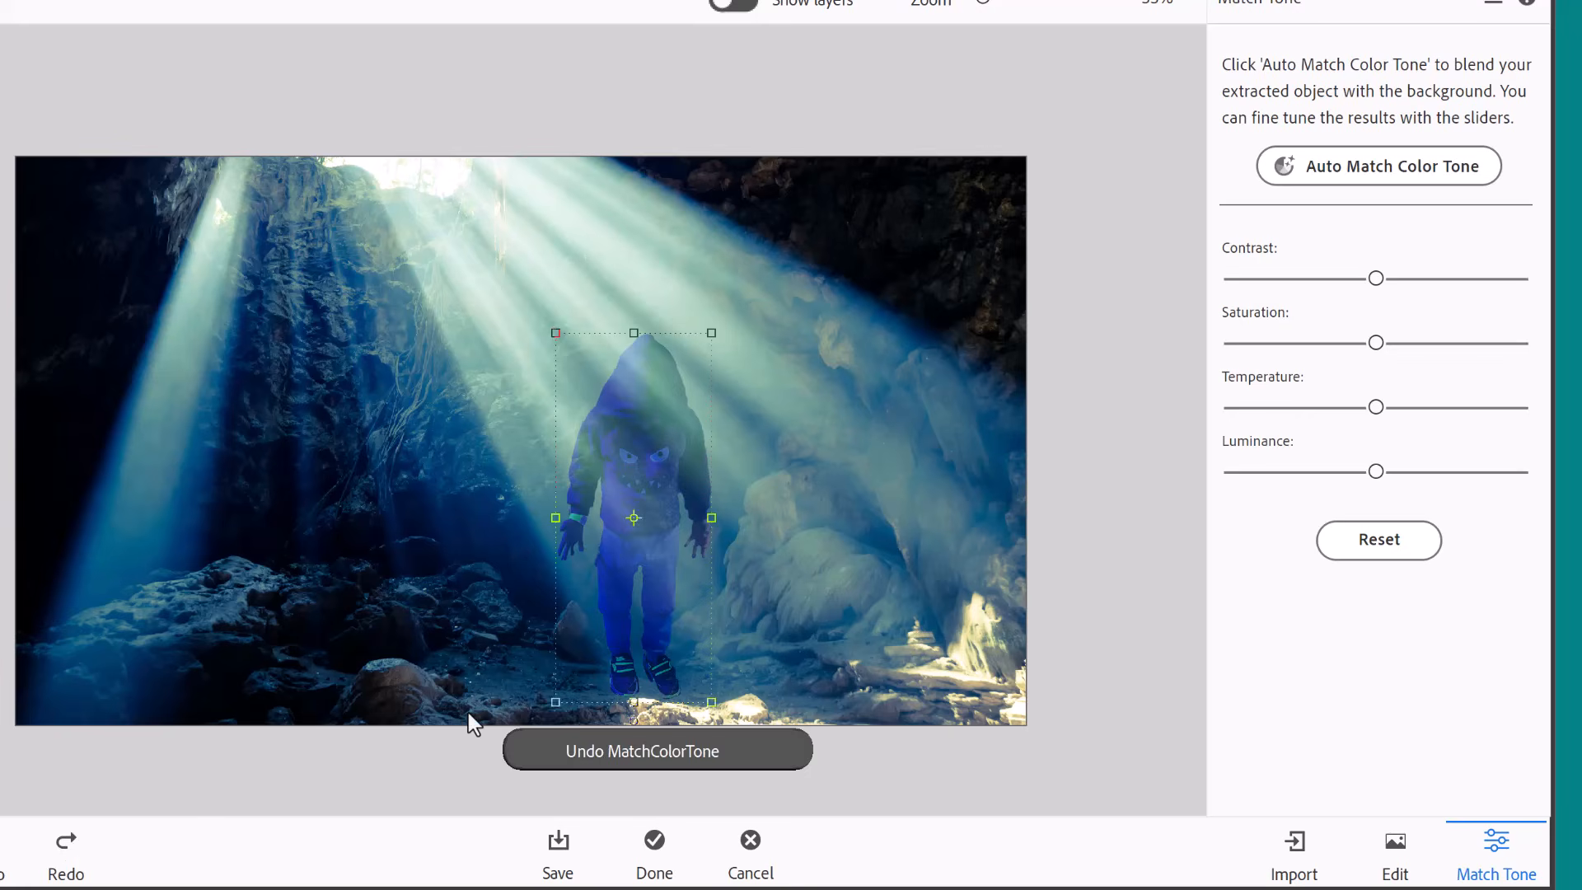
Try high and low Match Tone settings for the child's contrast, saturation, temperature and luminance.
left_click_drag(1384, 282, 1471, 301)
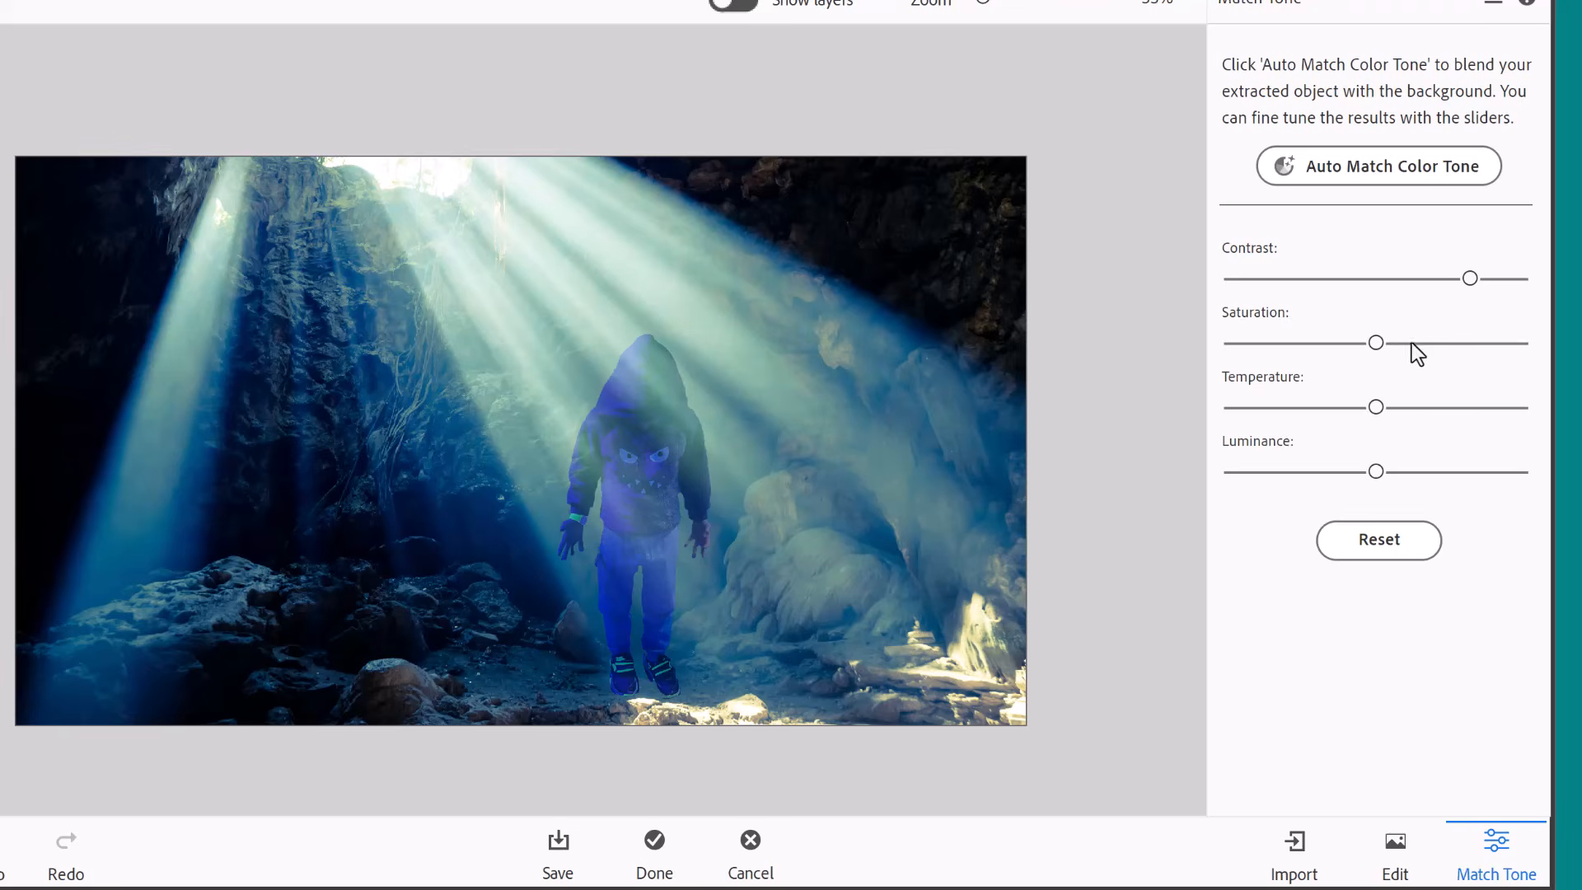
left_click_drag(1376, 344, 1500, 373)
left_click_drag(1375, 407, 1471, 427)
left_click_drag(1378, 472, 1261, 472)
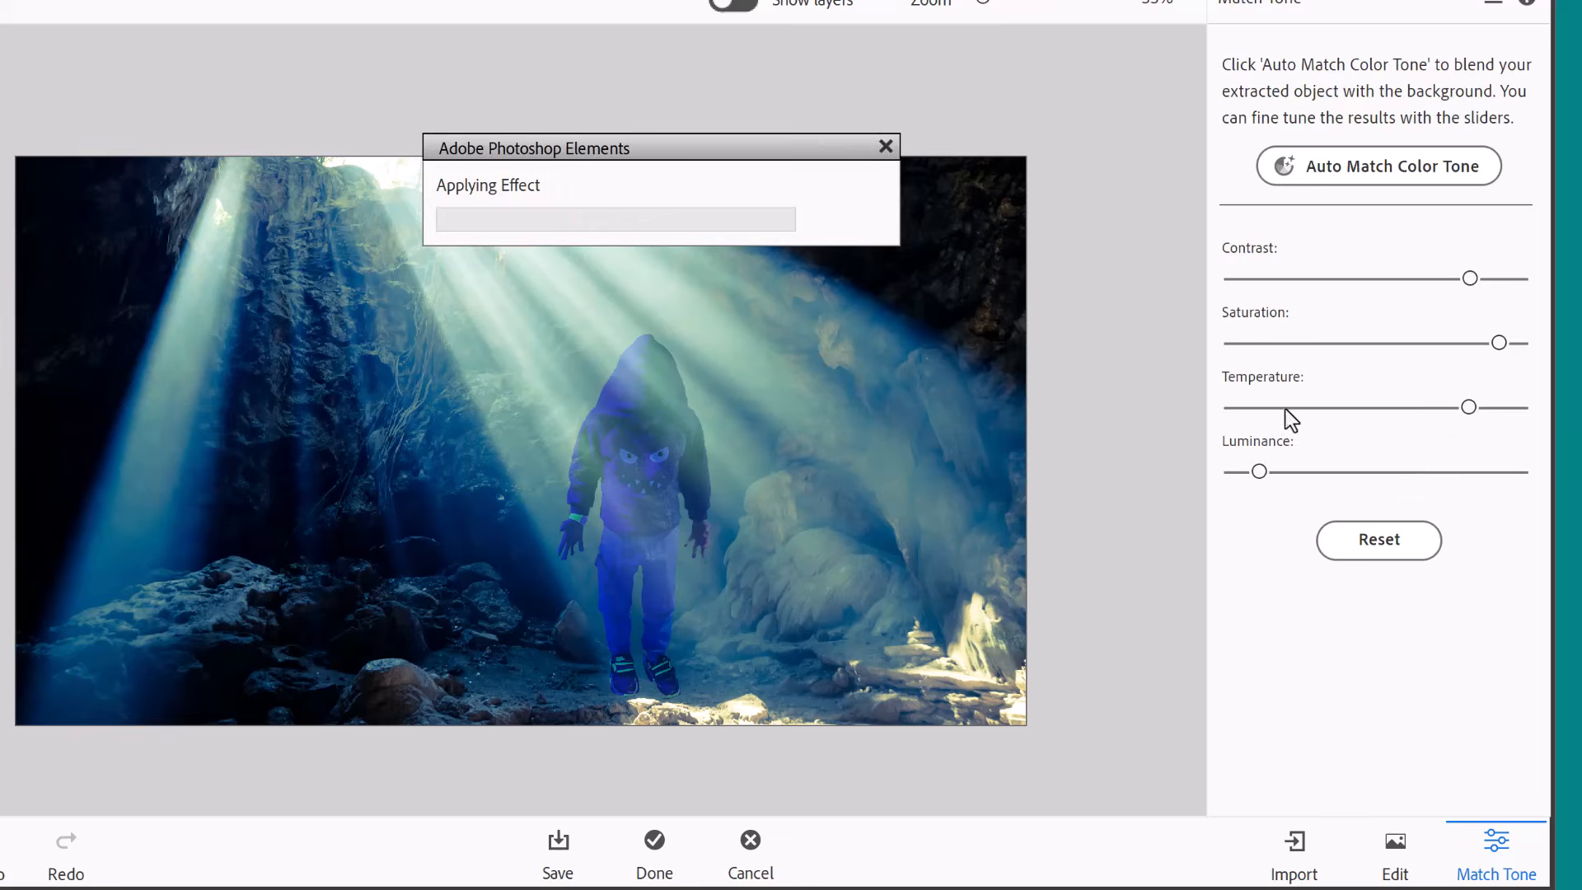
left_click(1255, 407)
left_click(1254, 342)
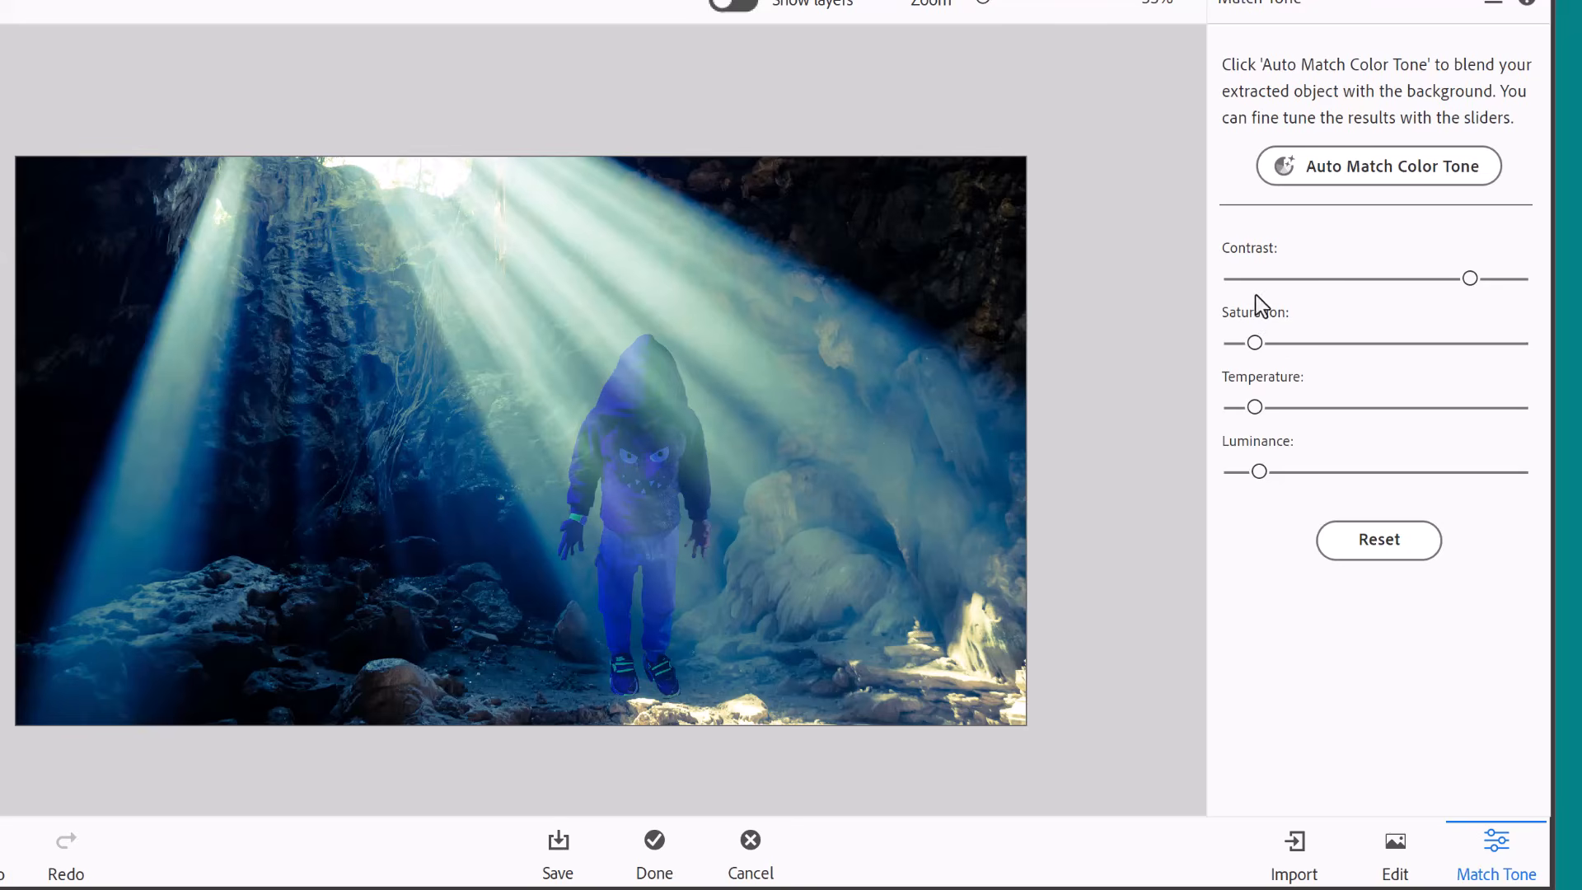
left_click(1253, 280)
Look at the save options without saving, finish the guided edit and continue with the composite in the Advanced workspace.
left_click(558, 844)
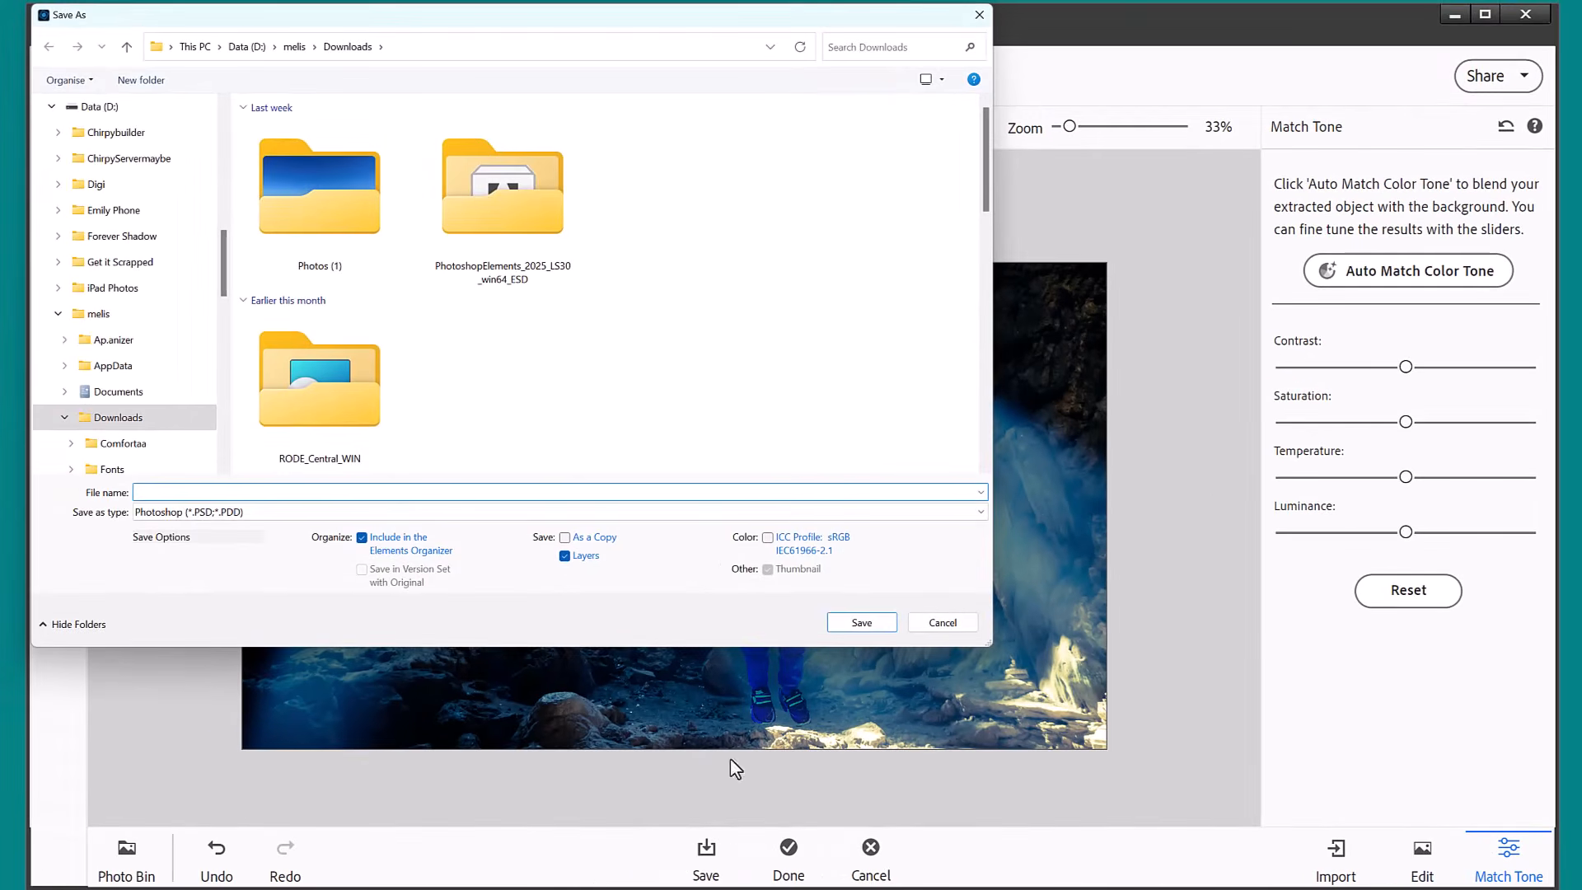
scroll(214, 173, "up", 2)
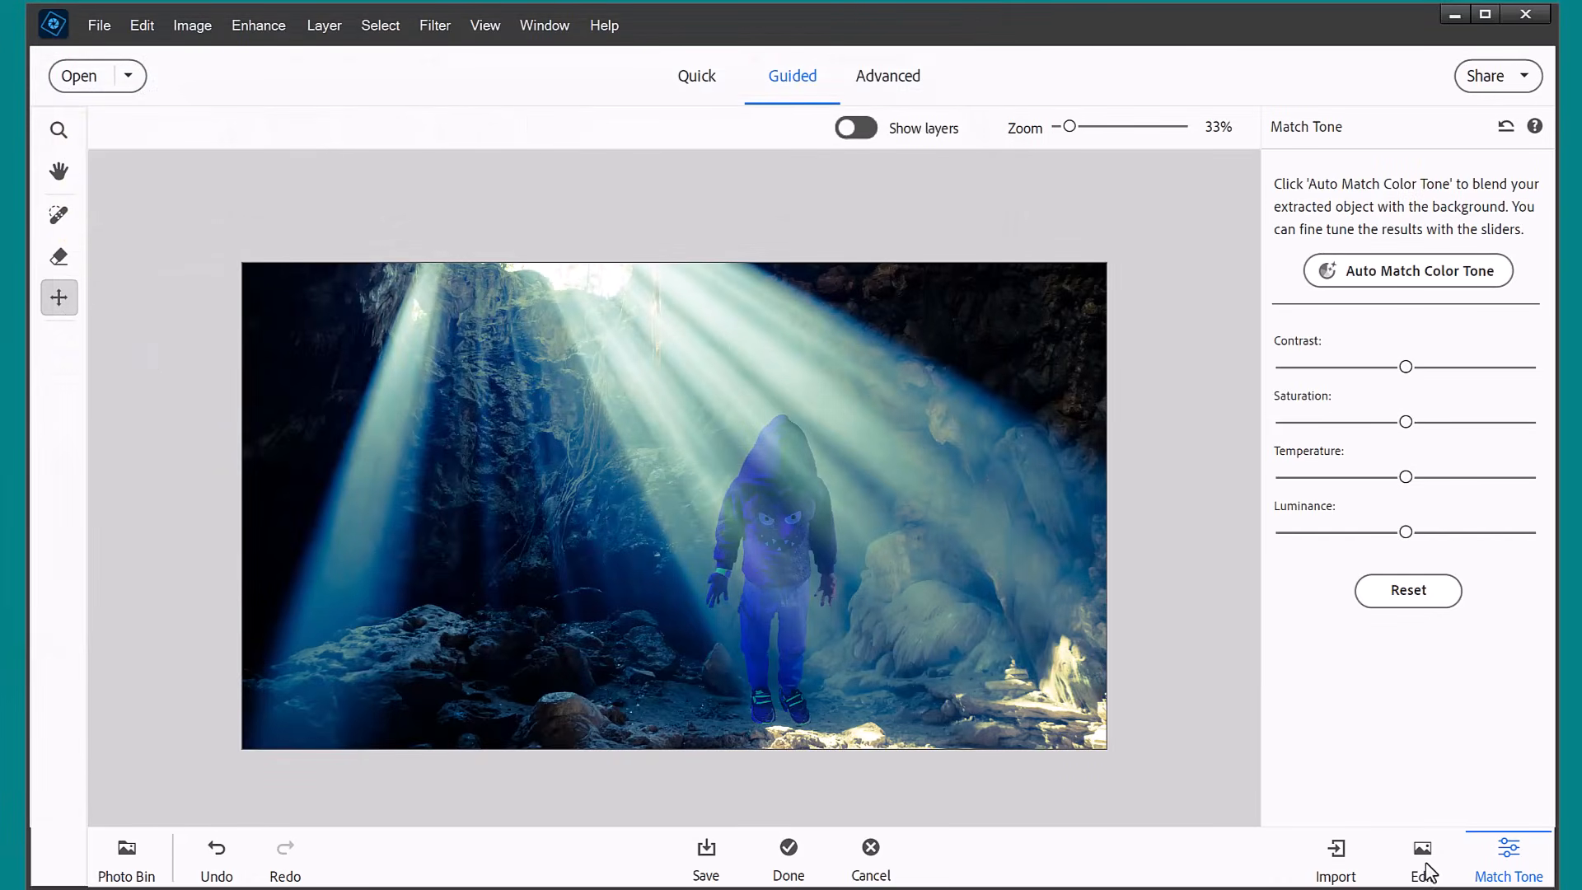
left_click(787, 857)
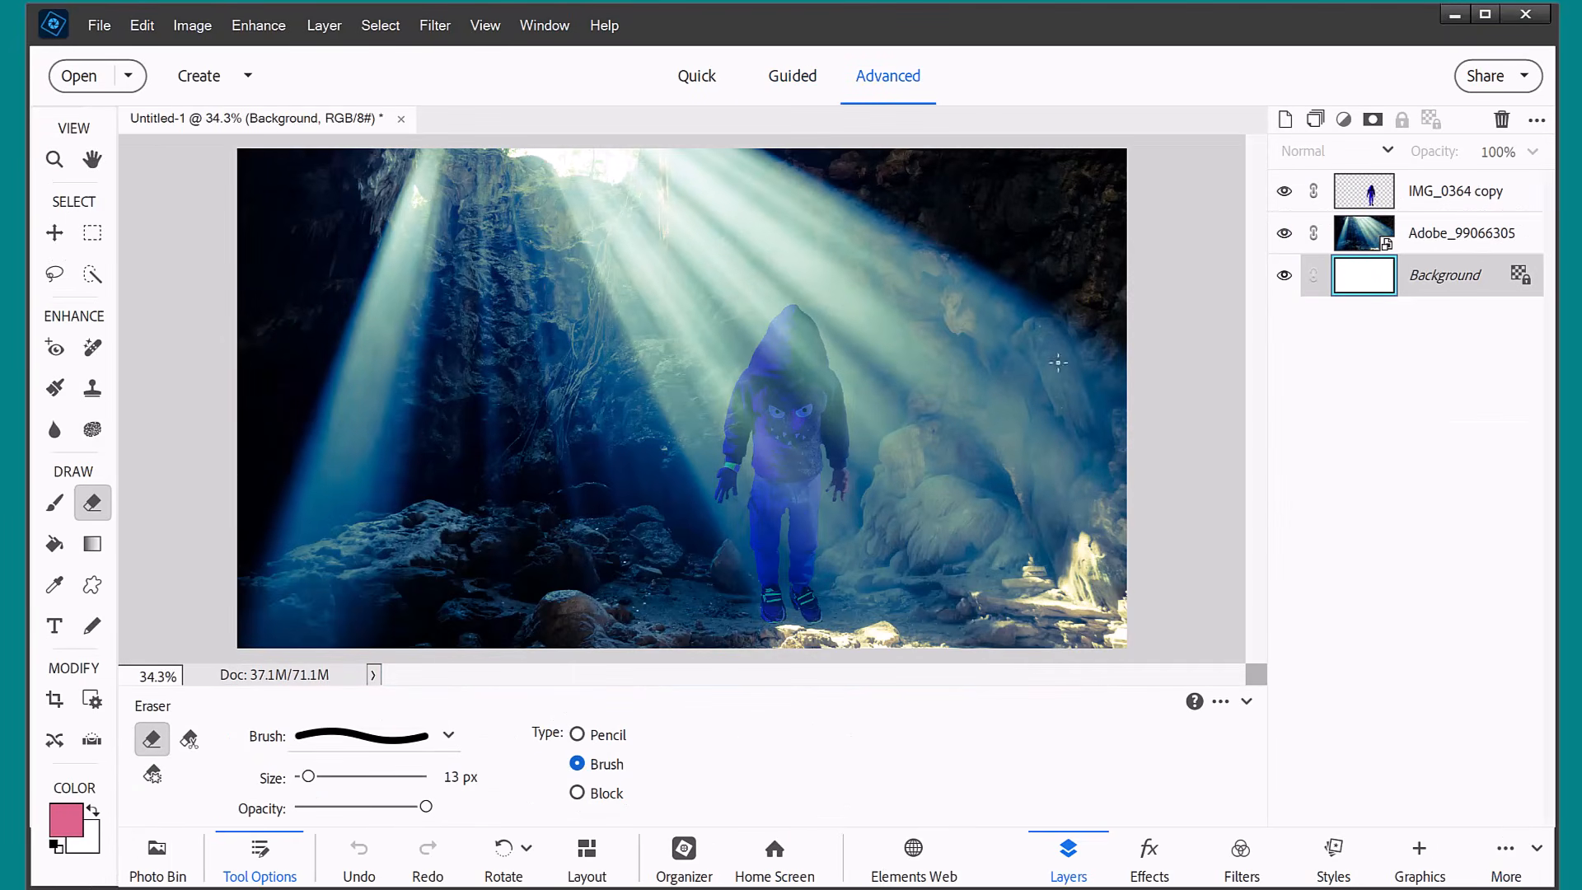
Toggle the IMG_0364 copy layer's visibility off and on, and review the blend modes available for that layer.
left_click(1284, 190)
left_click(1283, 190)
left_click(1364, 196)
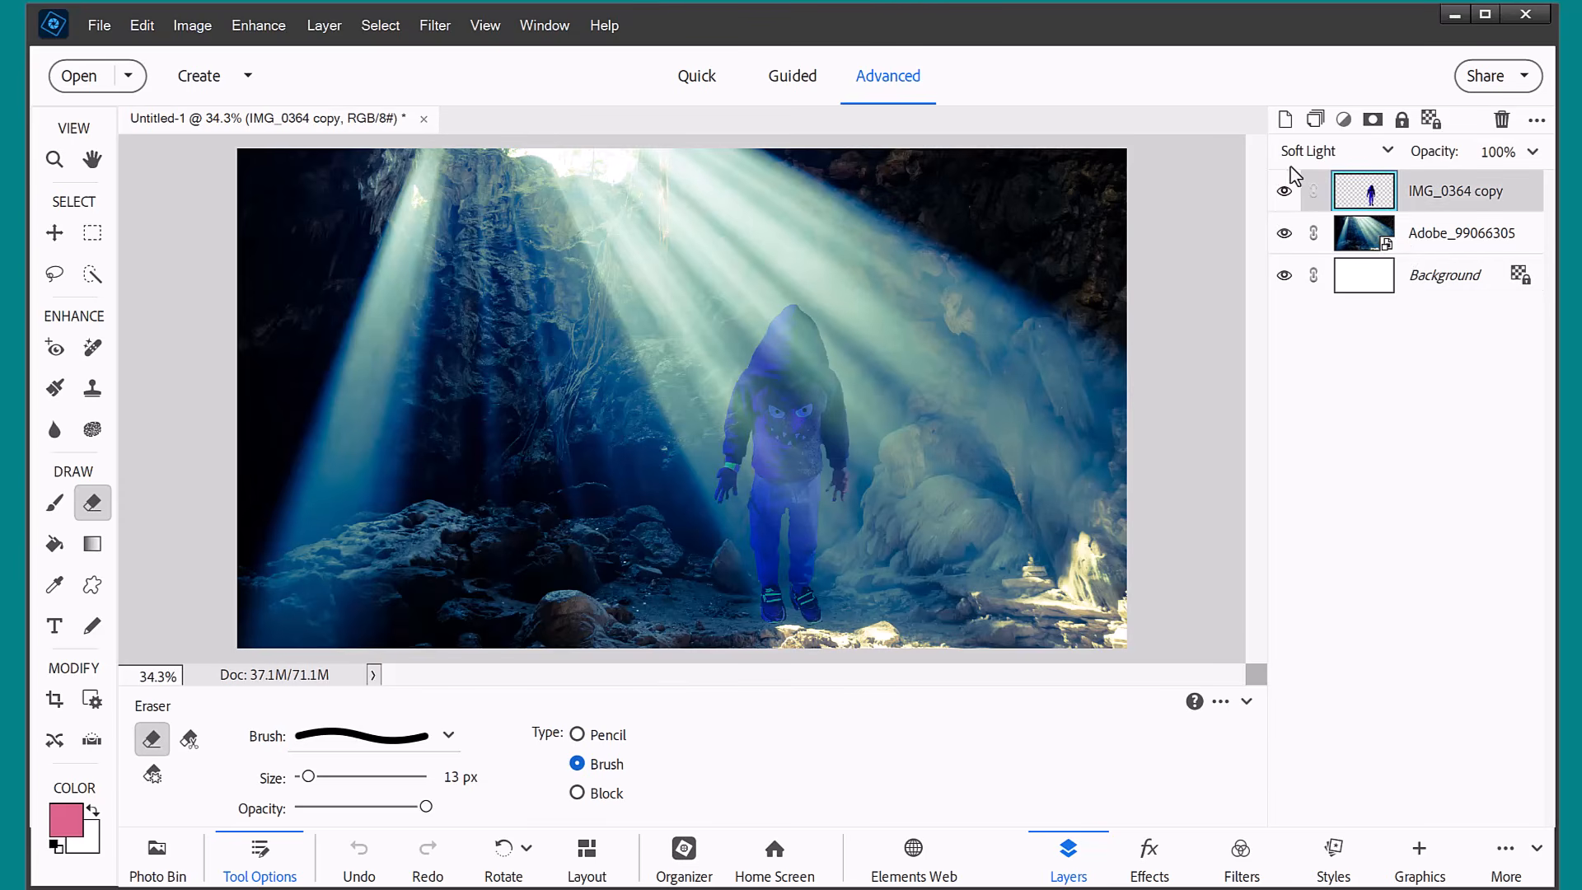
left_click(1321, 157)
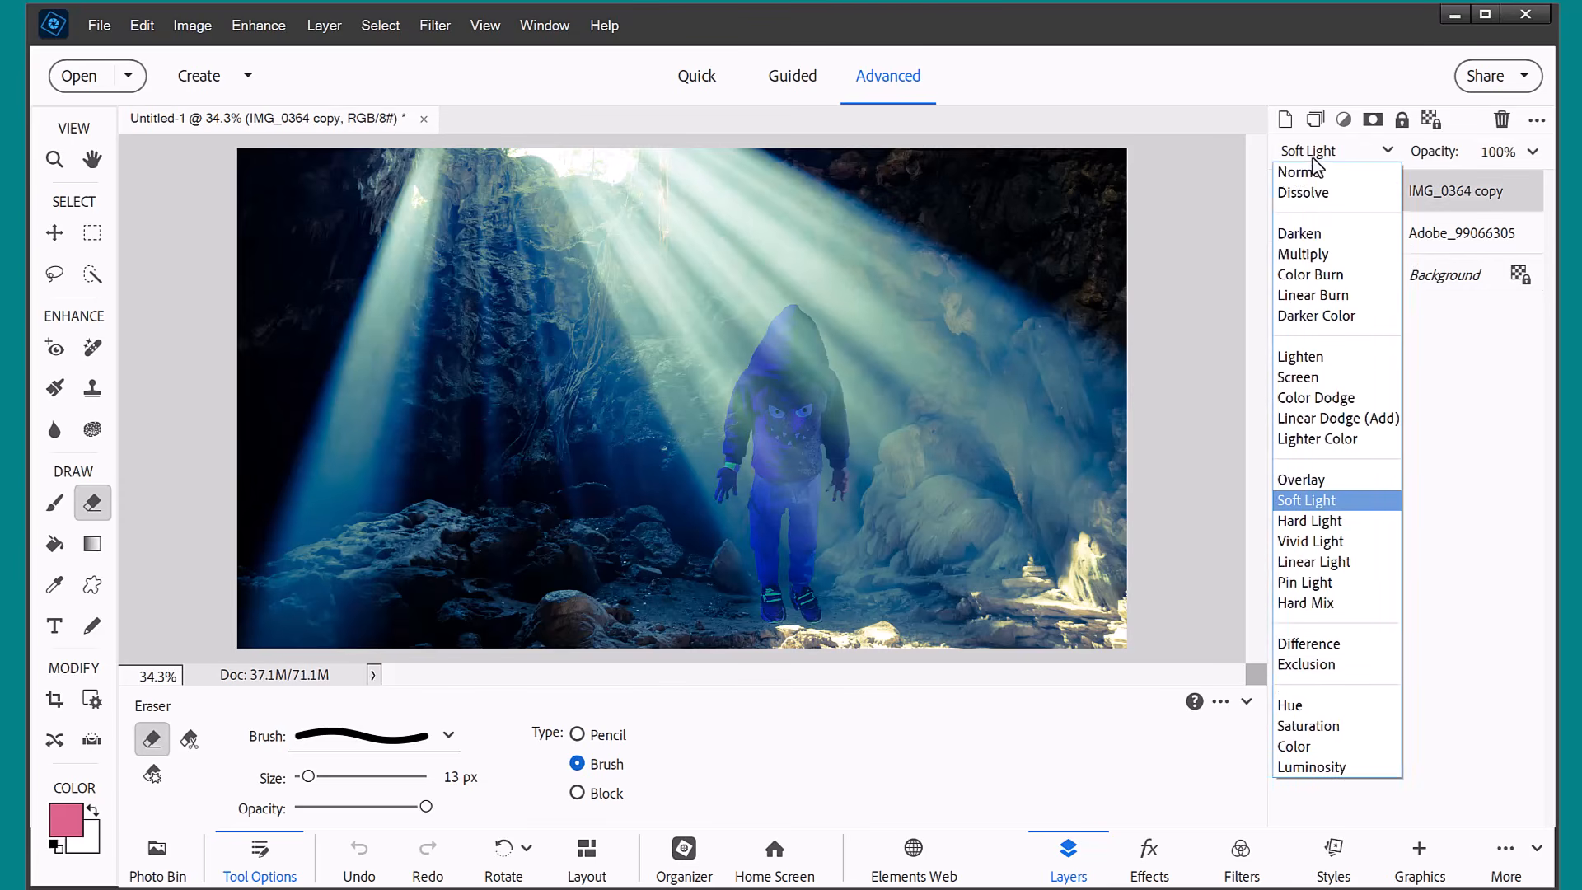
left_click(1315, 157)
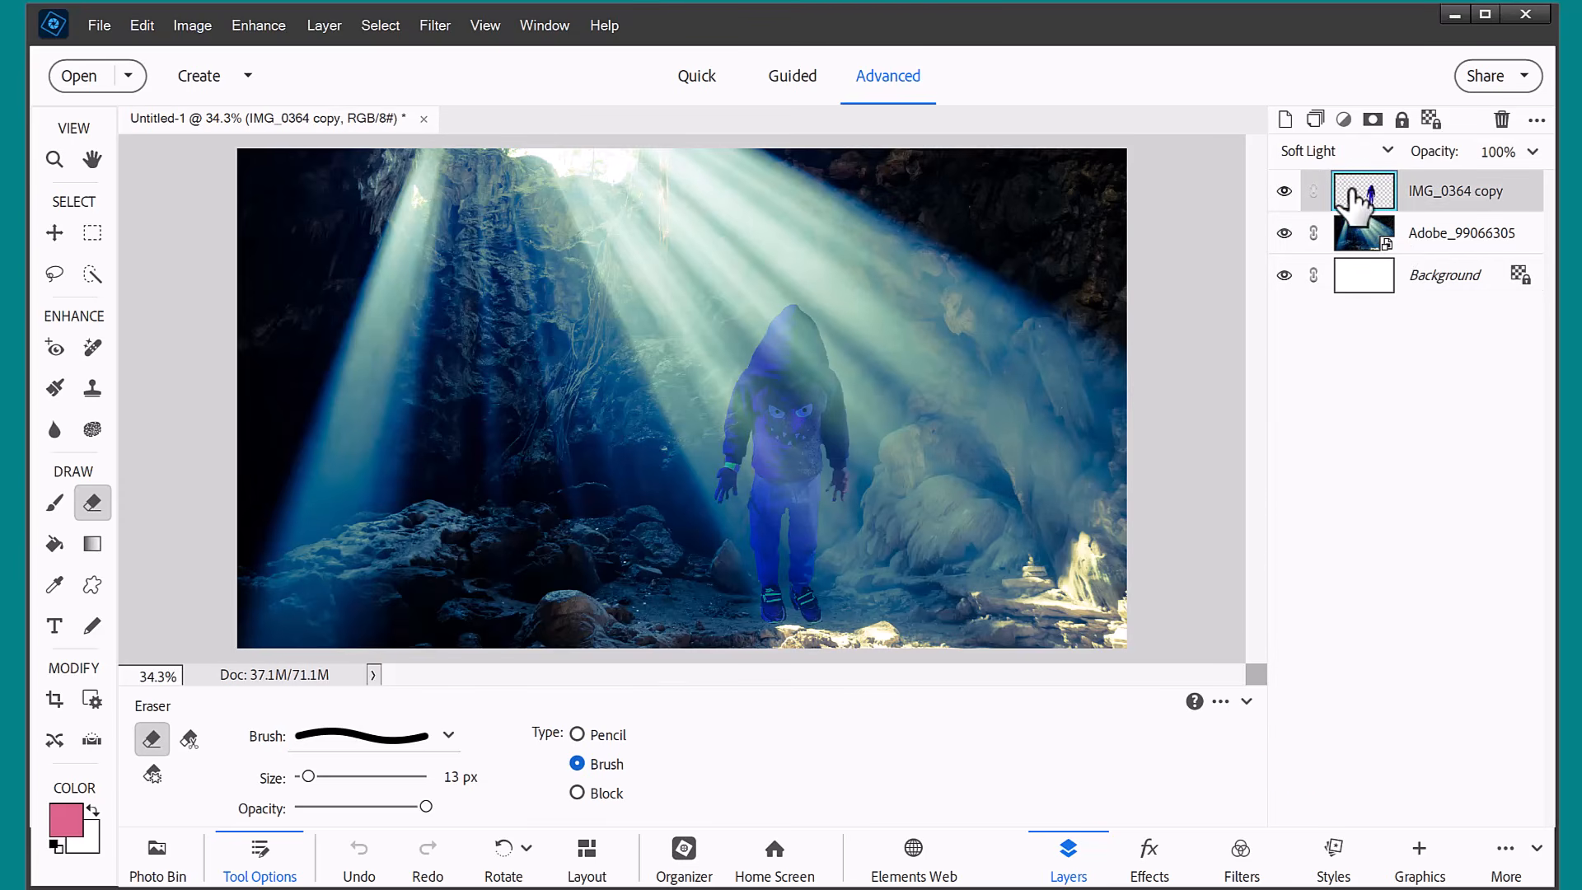
Move the child down so the feet overlap the foreground rocks, and add a layer mask to the IMG_0364 copy layer for brushing.
left_click(55, 232)
left_click_drag(780, 456, 788, 486)
key("ctrl+alt+0")
scroll(589, 272, "down", 10)
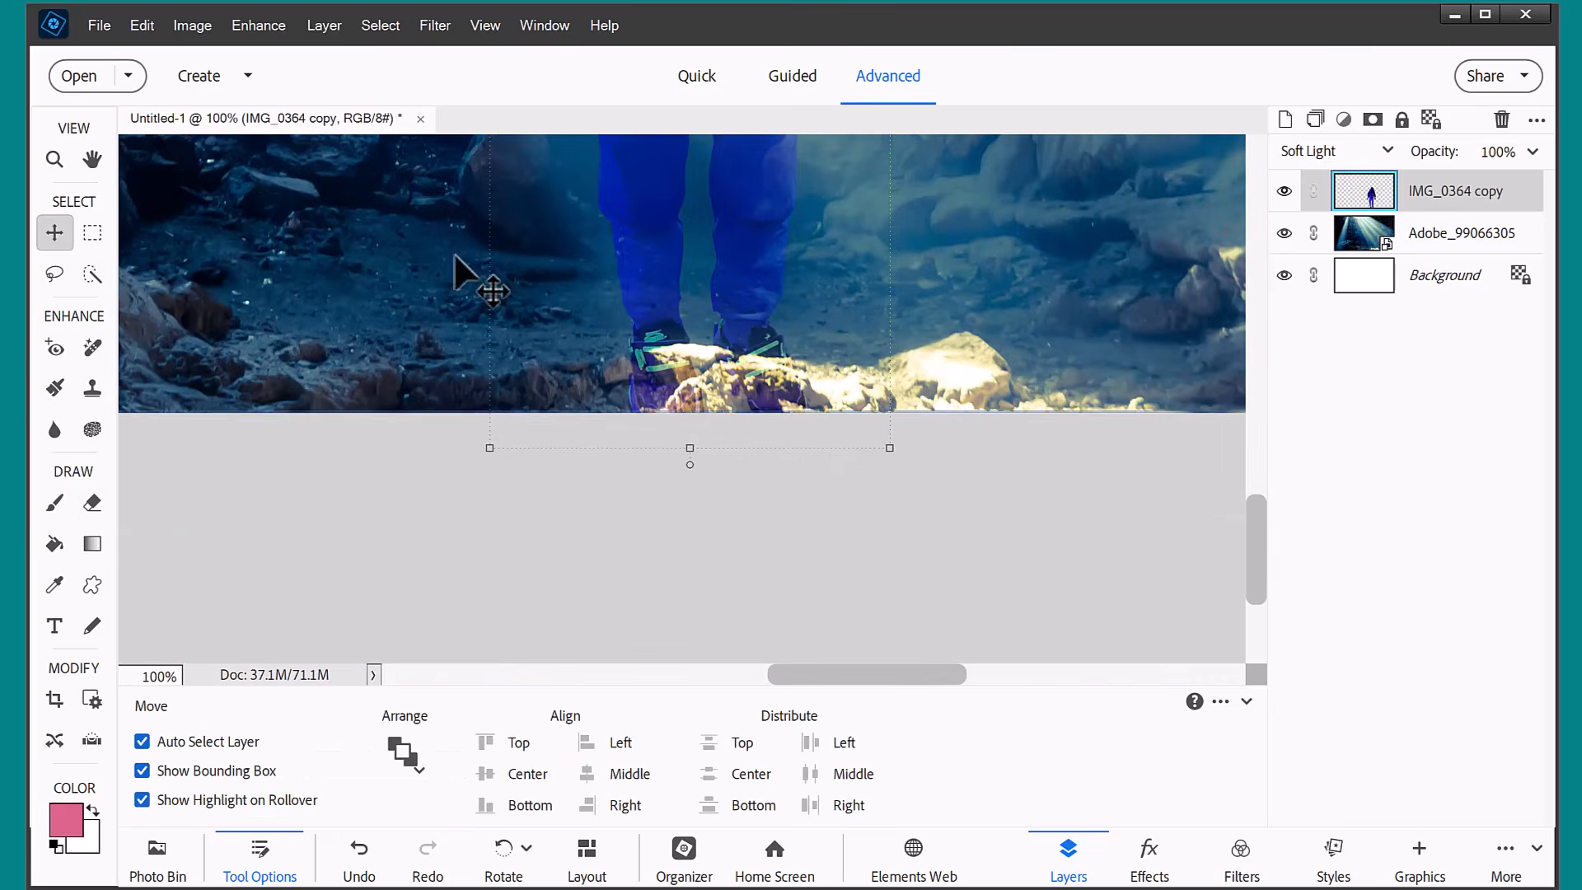
left_click(1371, 119)
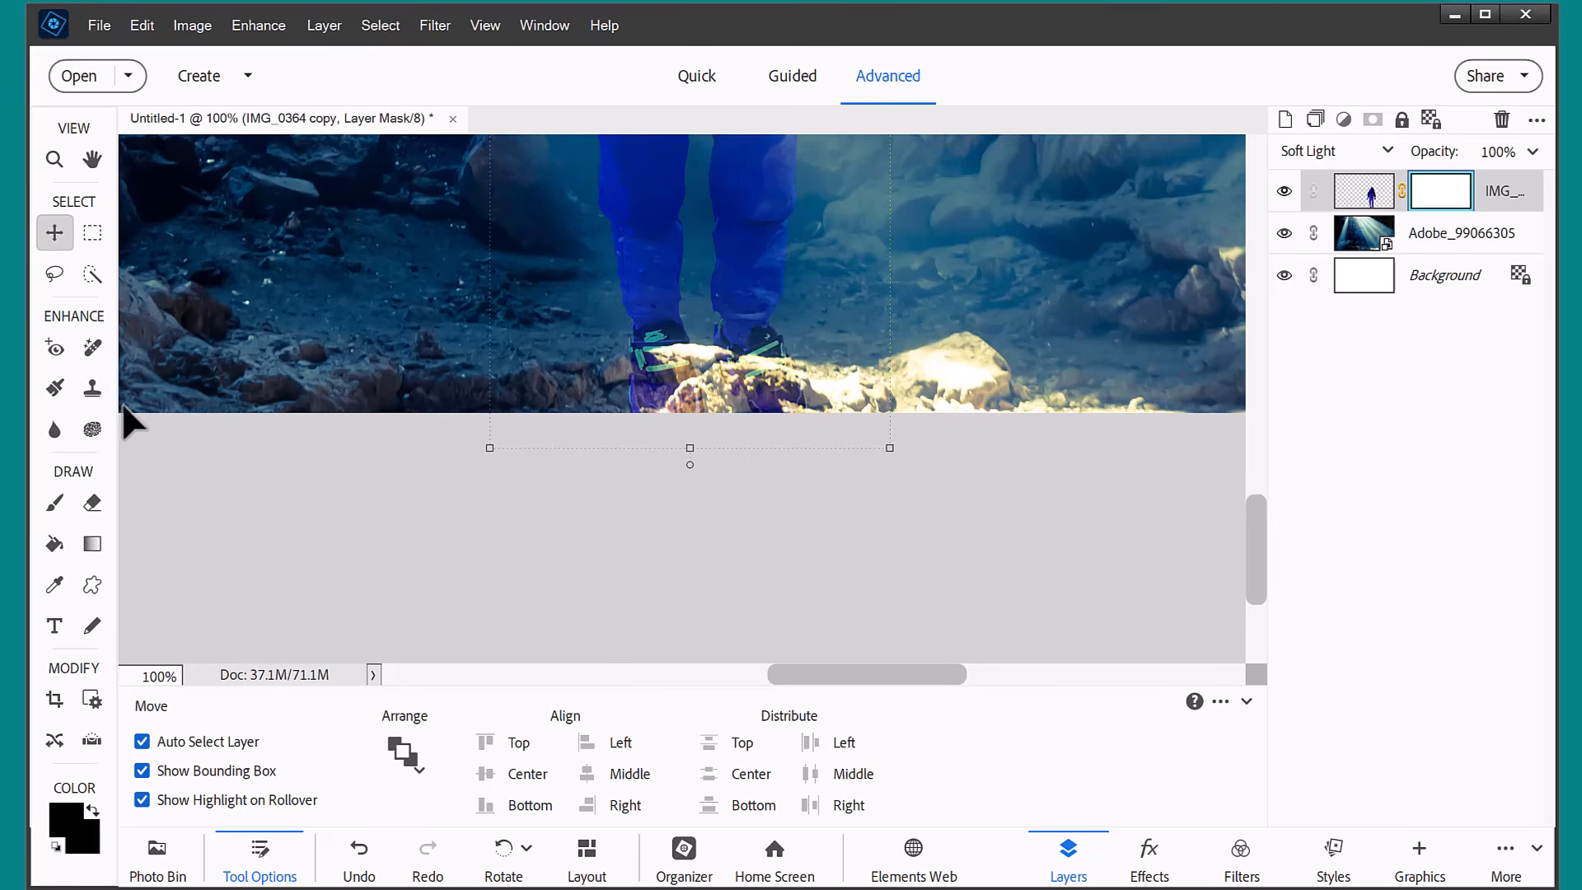
left_click(56, 500)
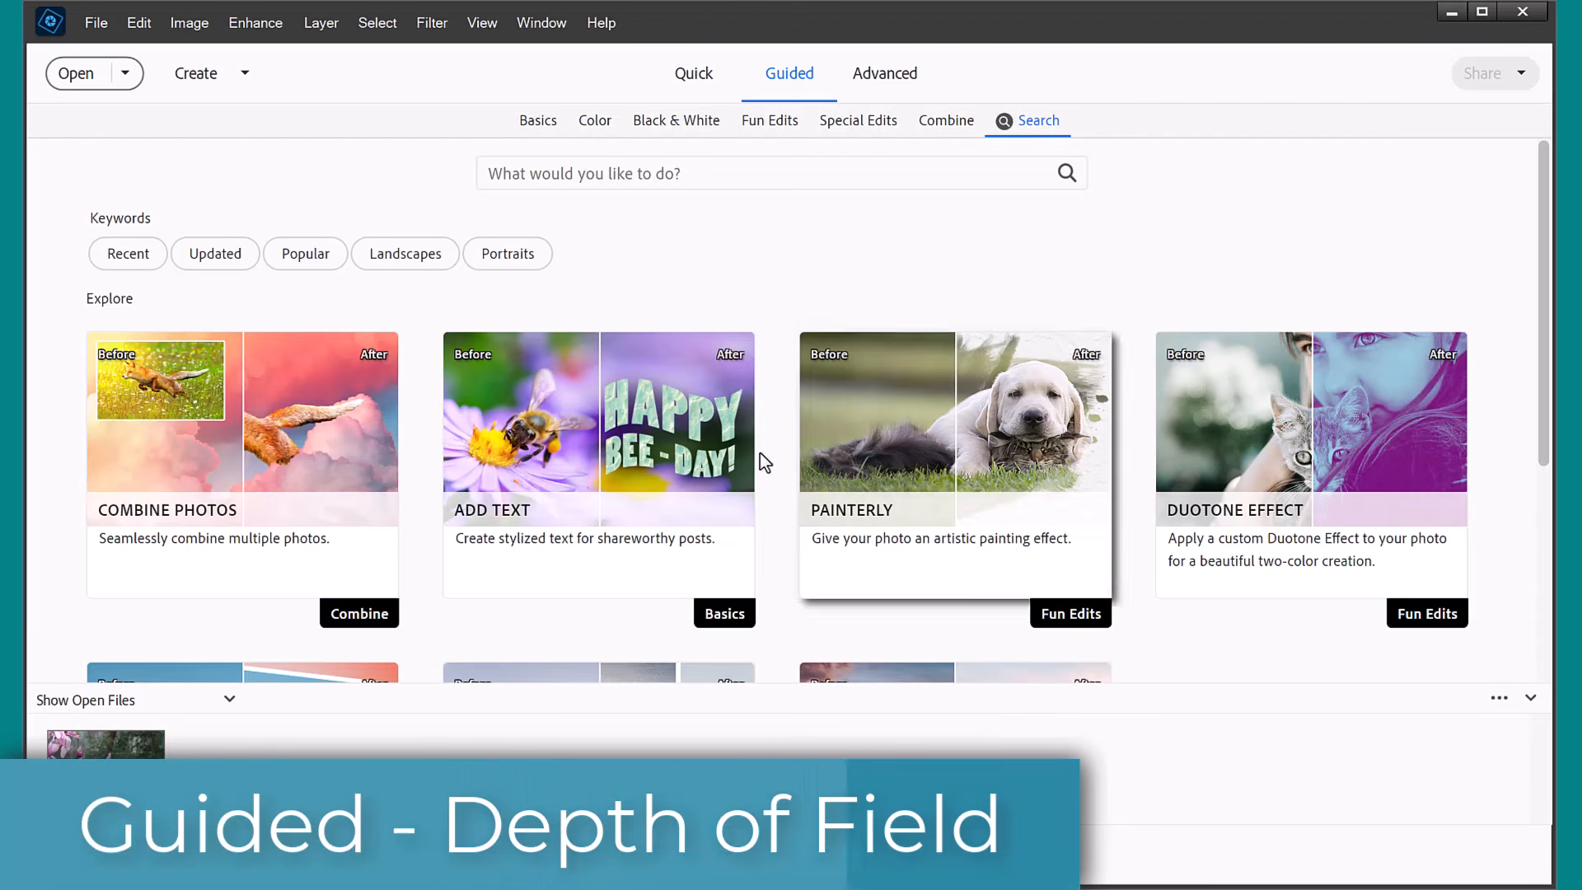
Search the guided edits for "depth", and open the Depth of Field edit from the Special Edits category.
left_click(519, 173)
left_click(506, 213)
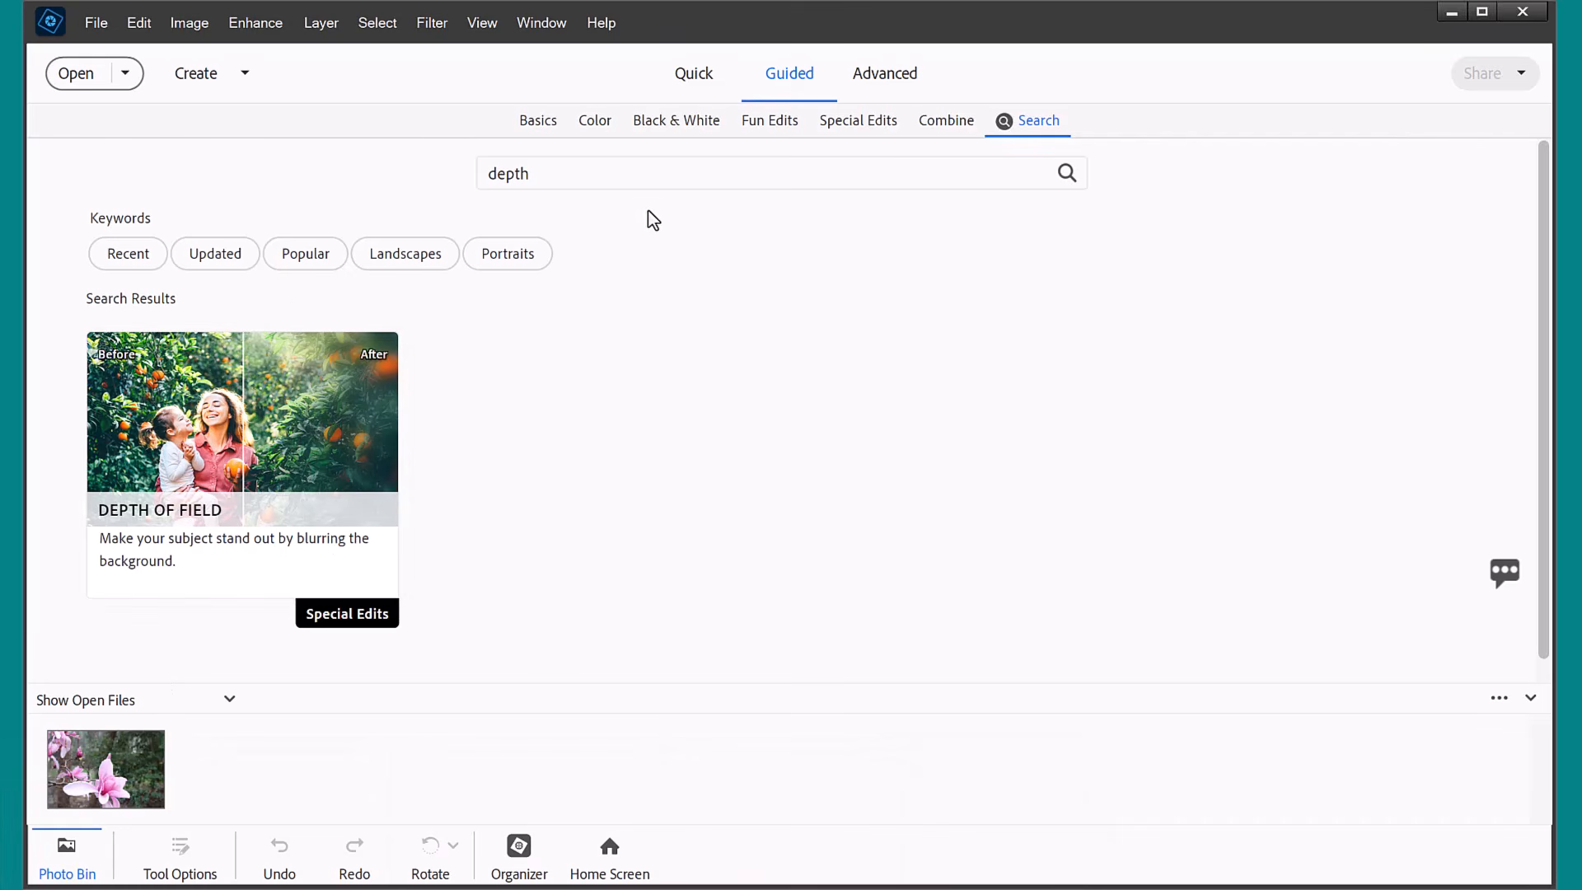
left_click(858, 121)
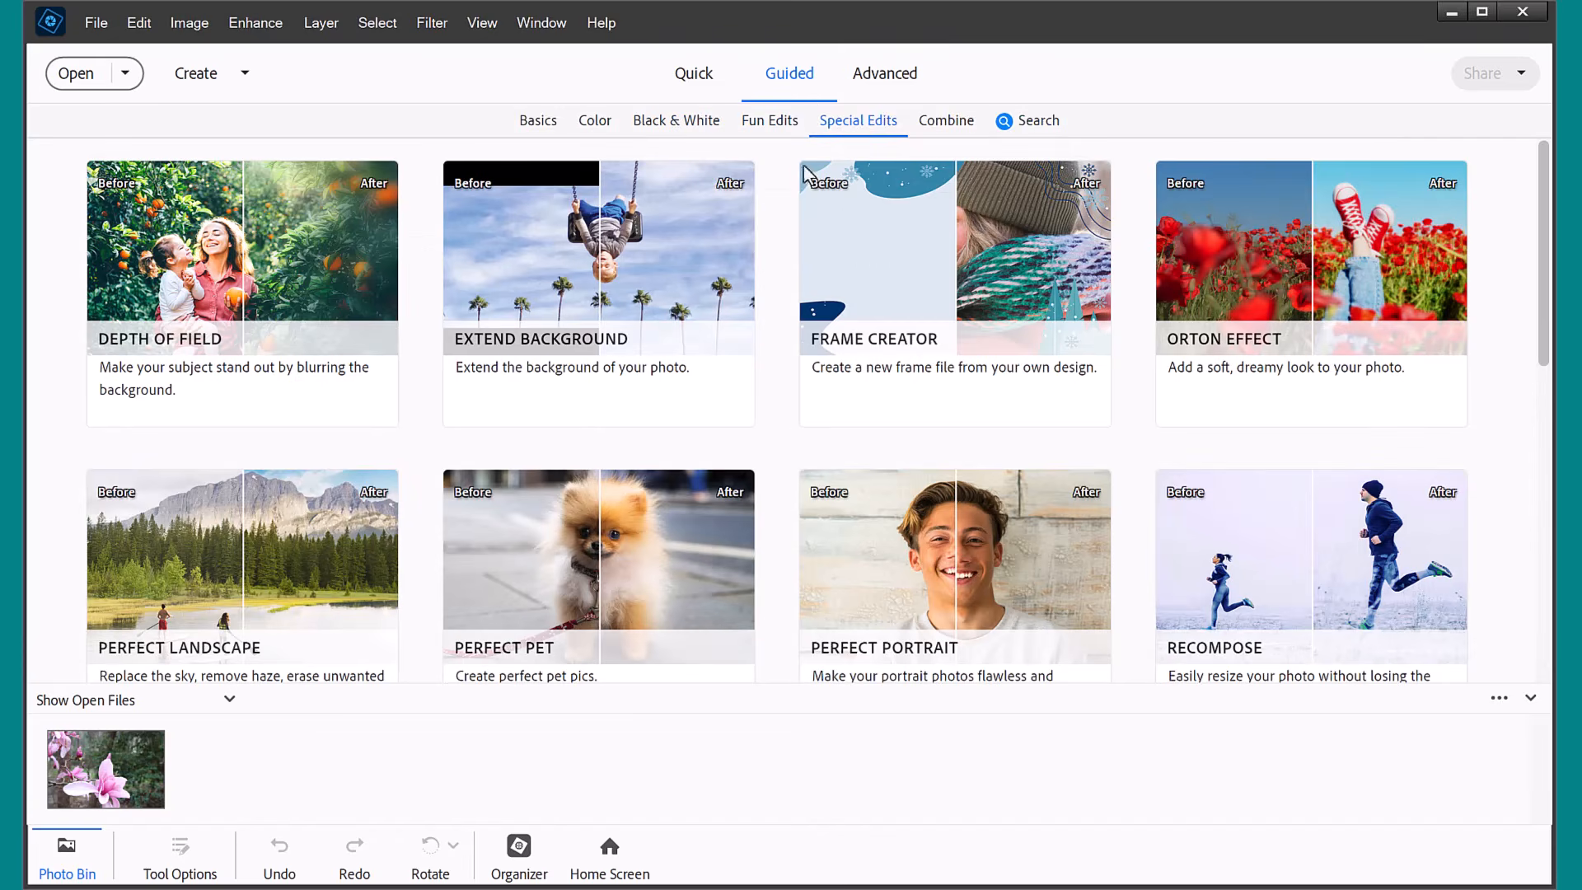
left_click(195, 330)
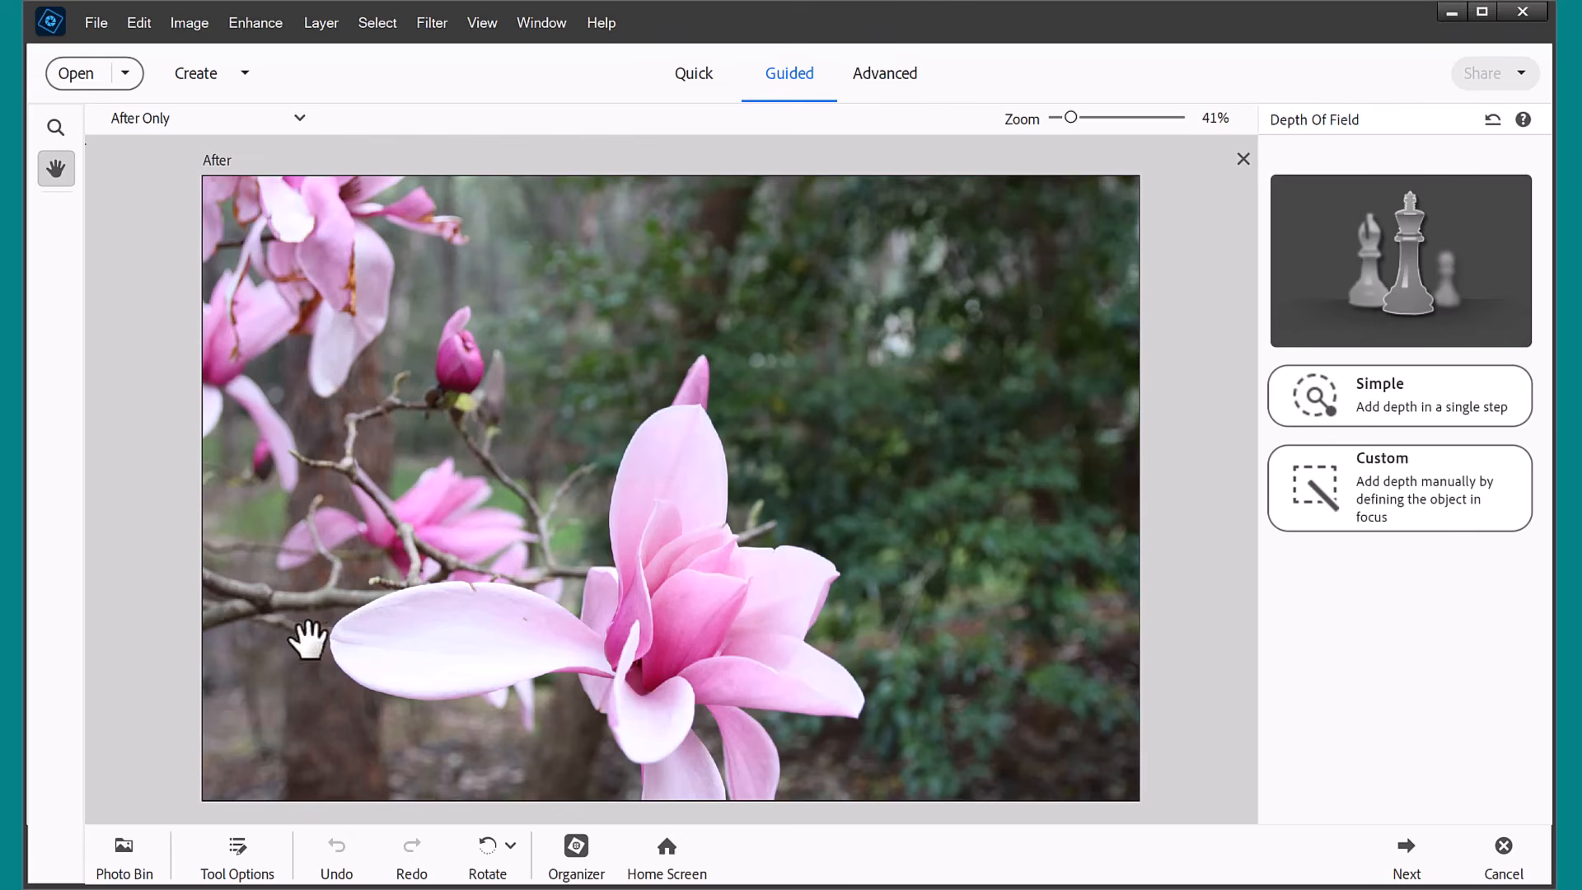
Apply the Simple depth of field's default blur and add focus areas across the large magnolia bloom.
left_click(1427, 408)
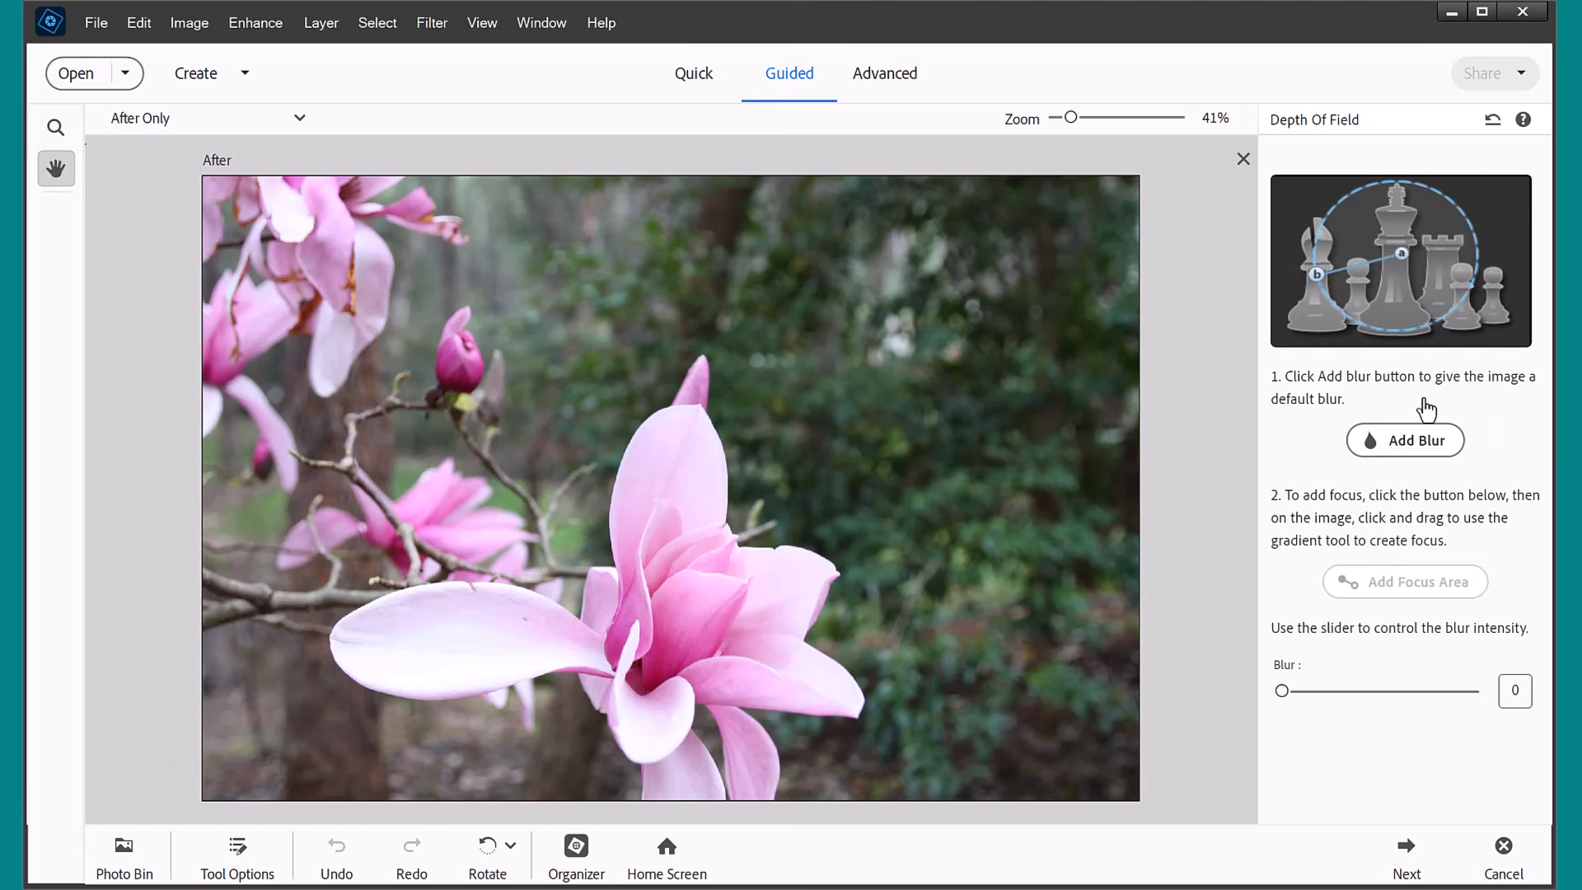
left_click(1398, 445)
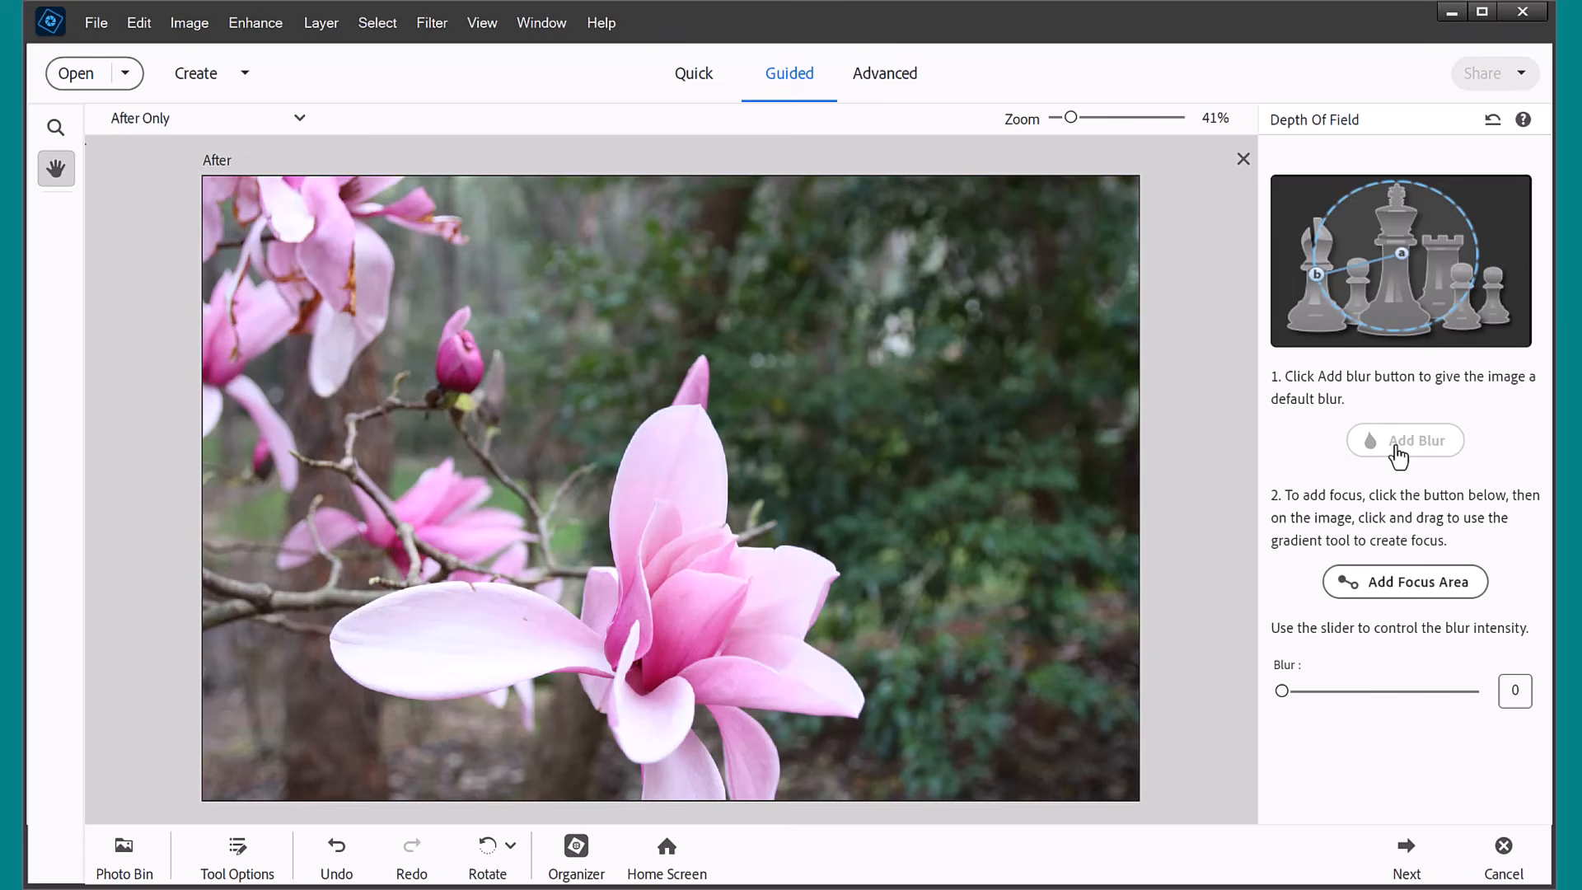
left_click(1392, 596)
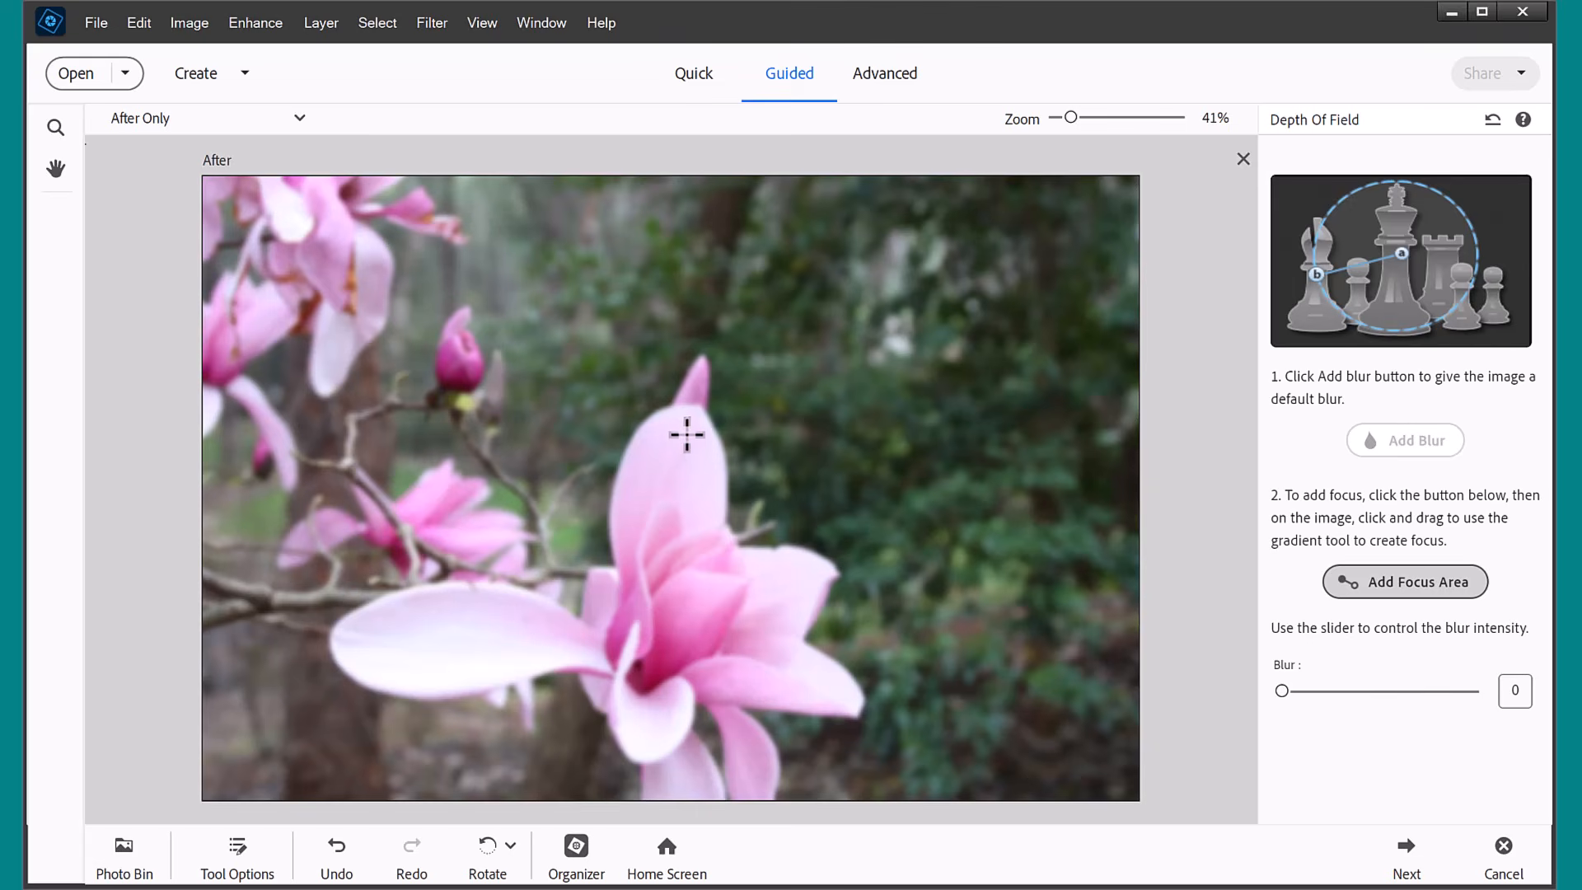
left_click_drag(698, 415, 646, 755)
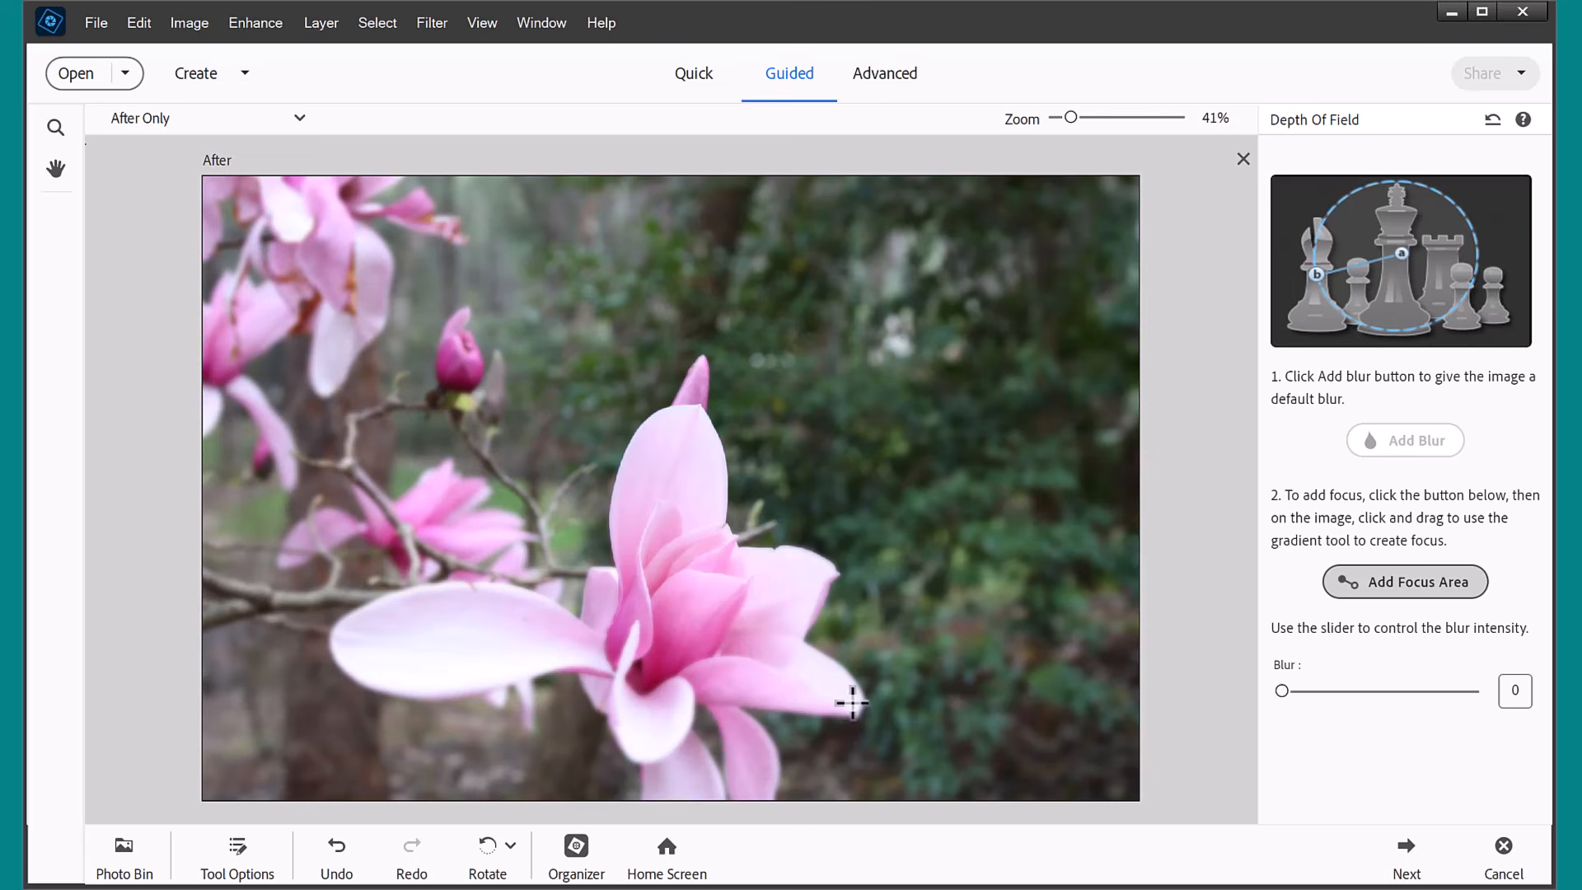
left_click_drag(854, 706, 697, 672)
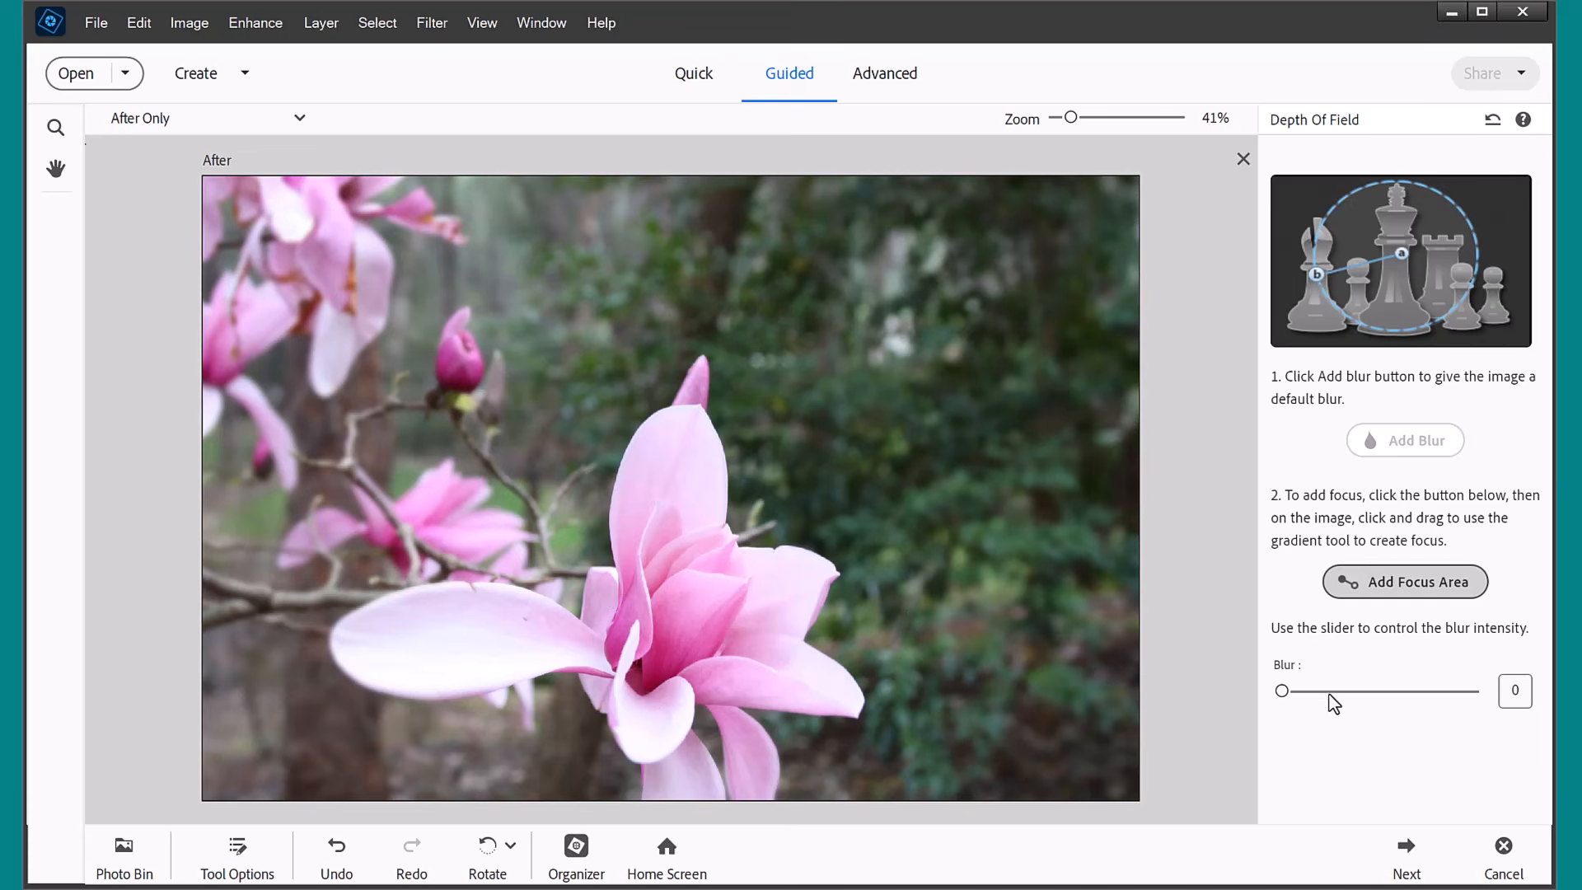
Set the blur intensity to 16 and add another focus area along the bloom's long left petal.
left_click(1303, 693)
left_click(1434, 690)
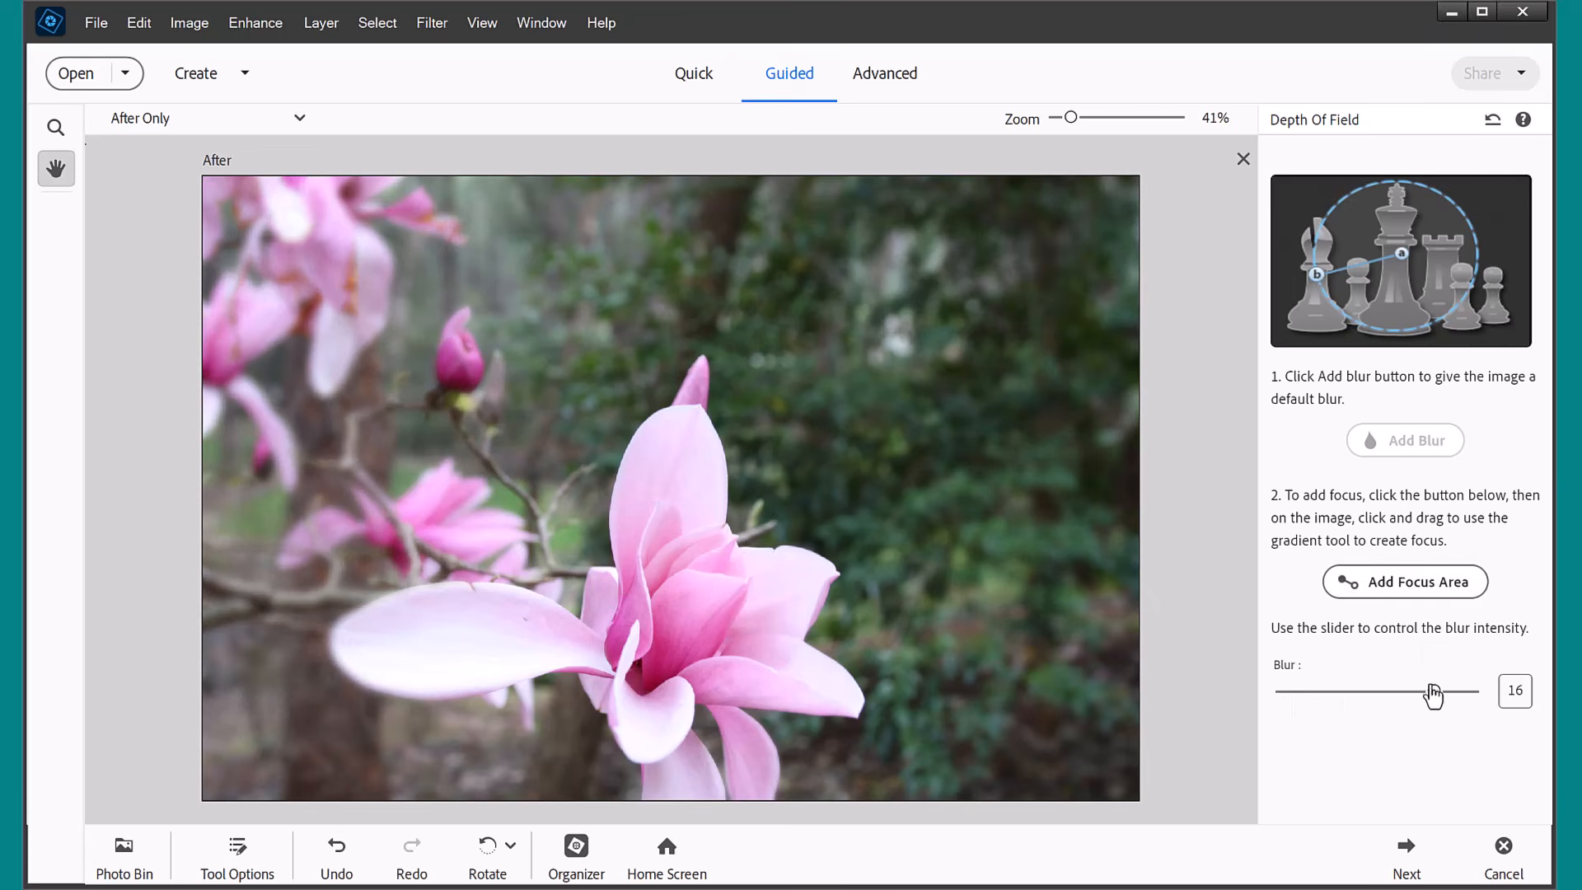
left_click_drag(336, 643, 616, 651)
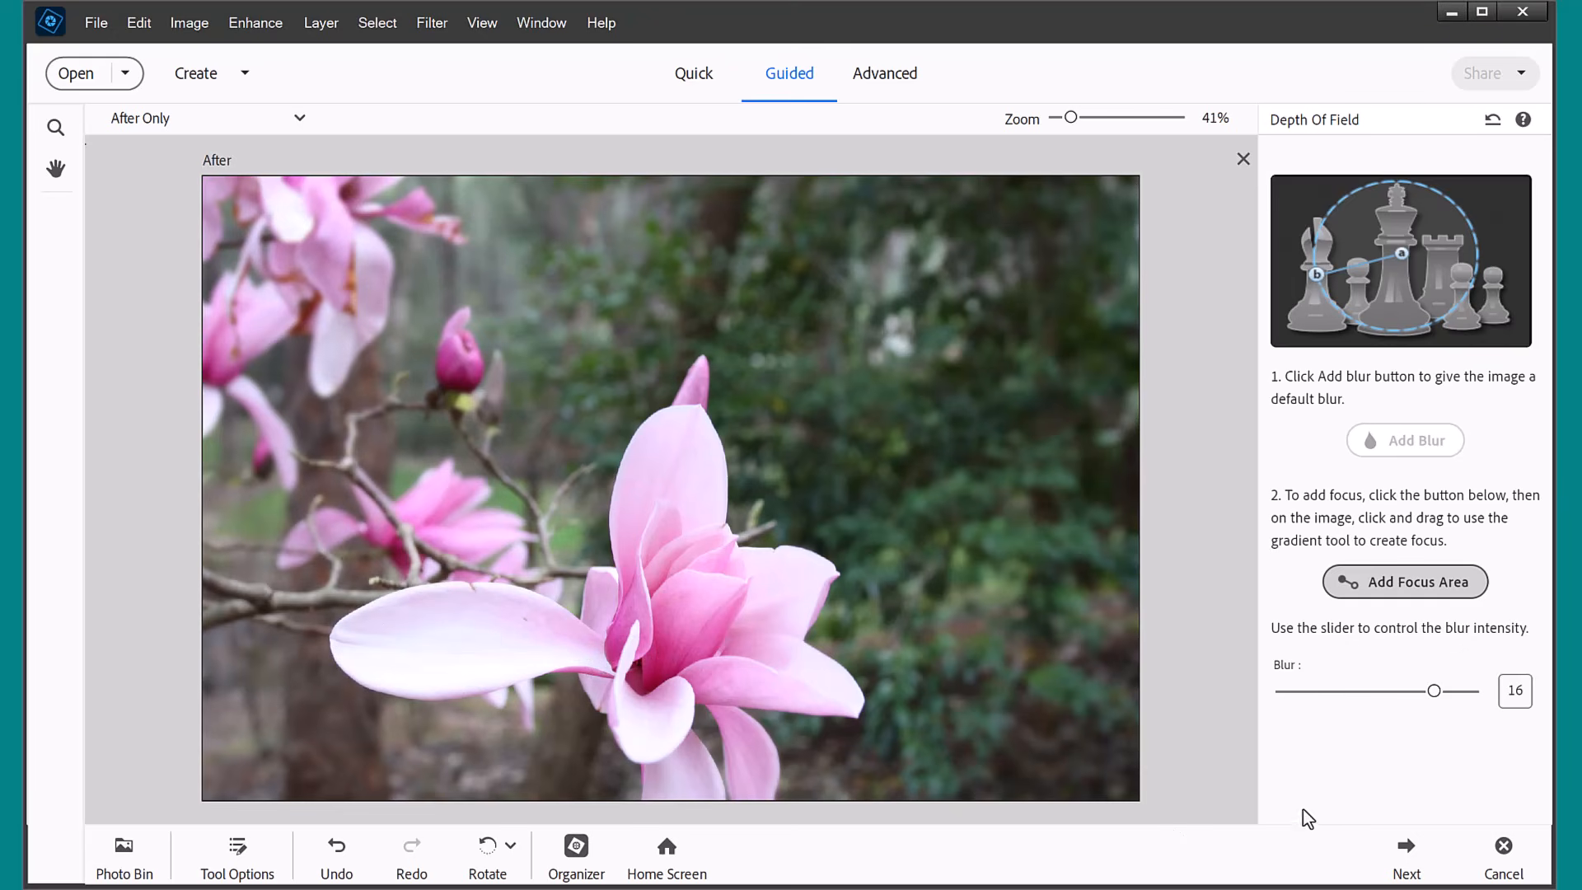
Continue the depth of field result in the Advanced workspace, and toggle the visibility of its two Background copy layers.
left_click(1409, 853)
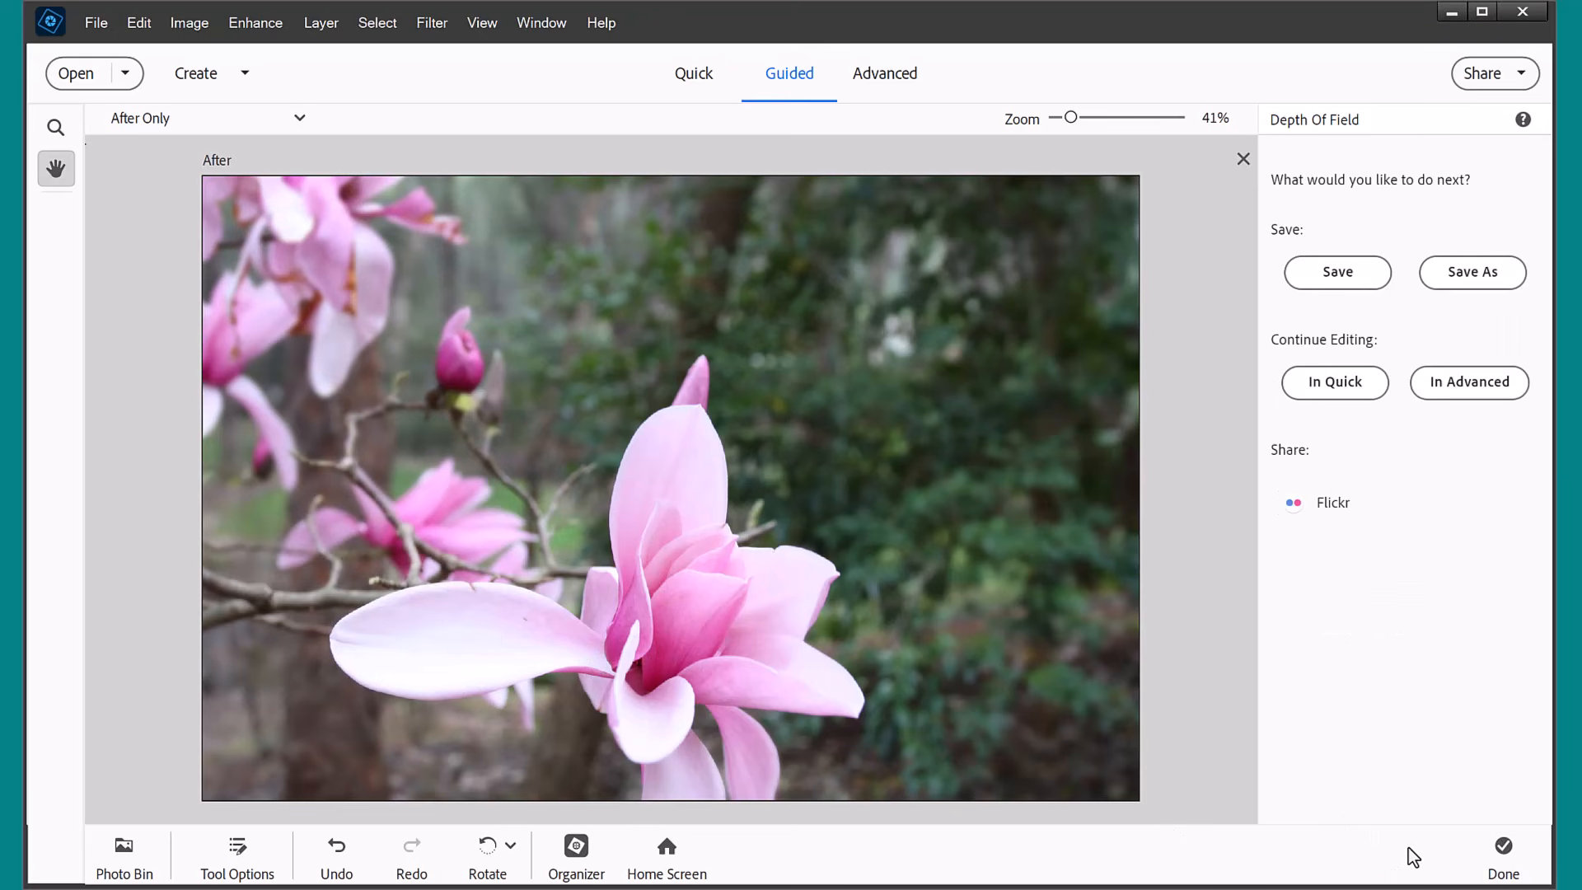
left_click(1454, 384)
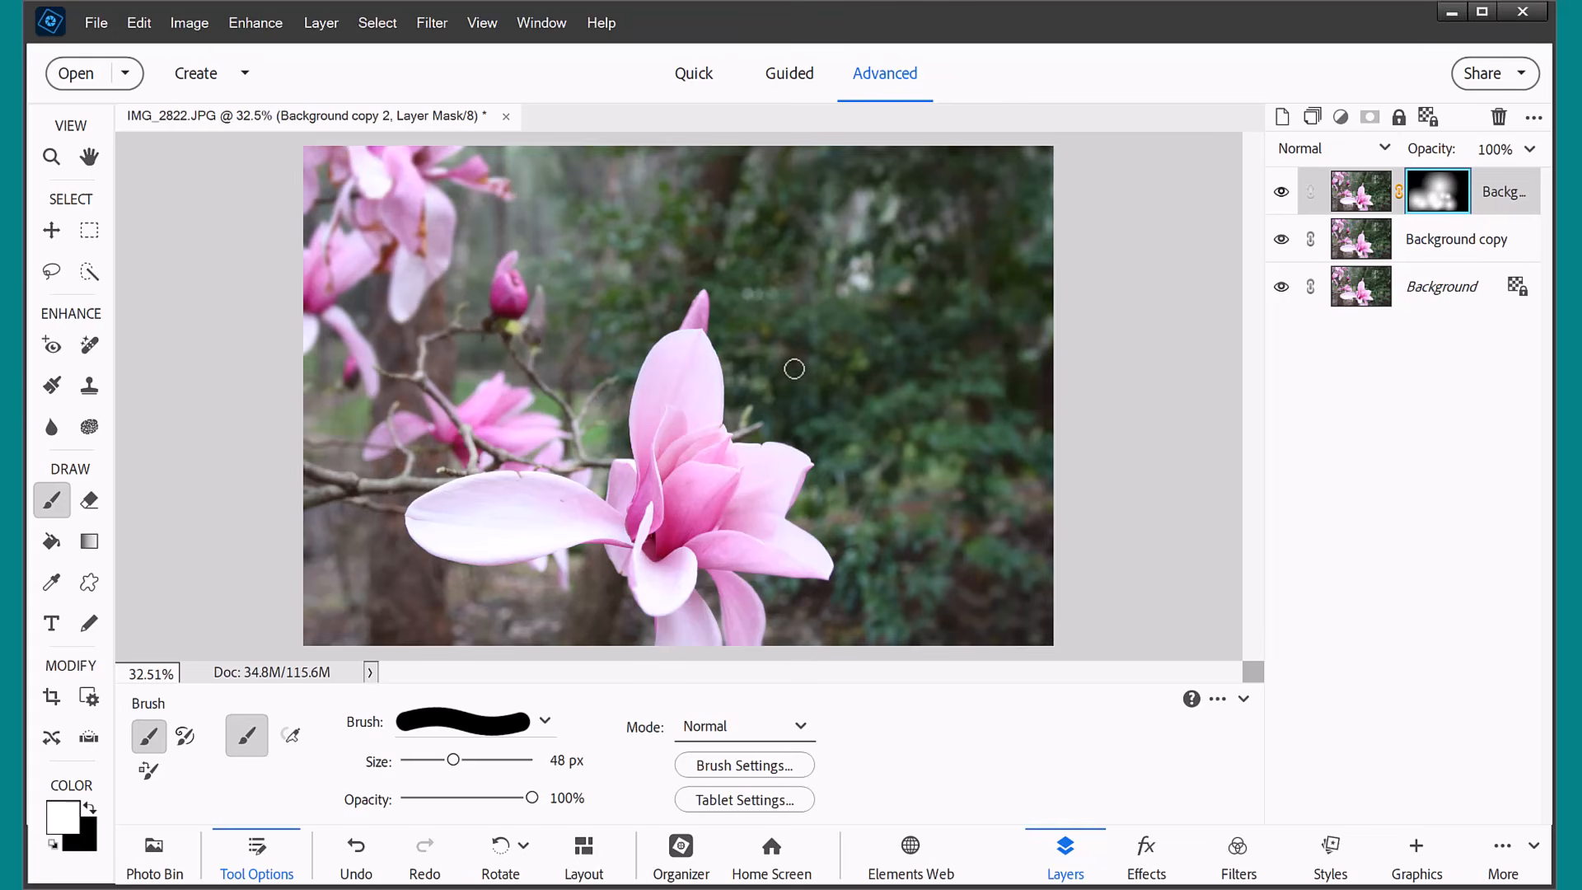
left_click(1281, 191)
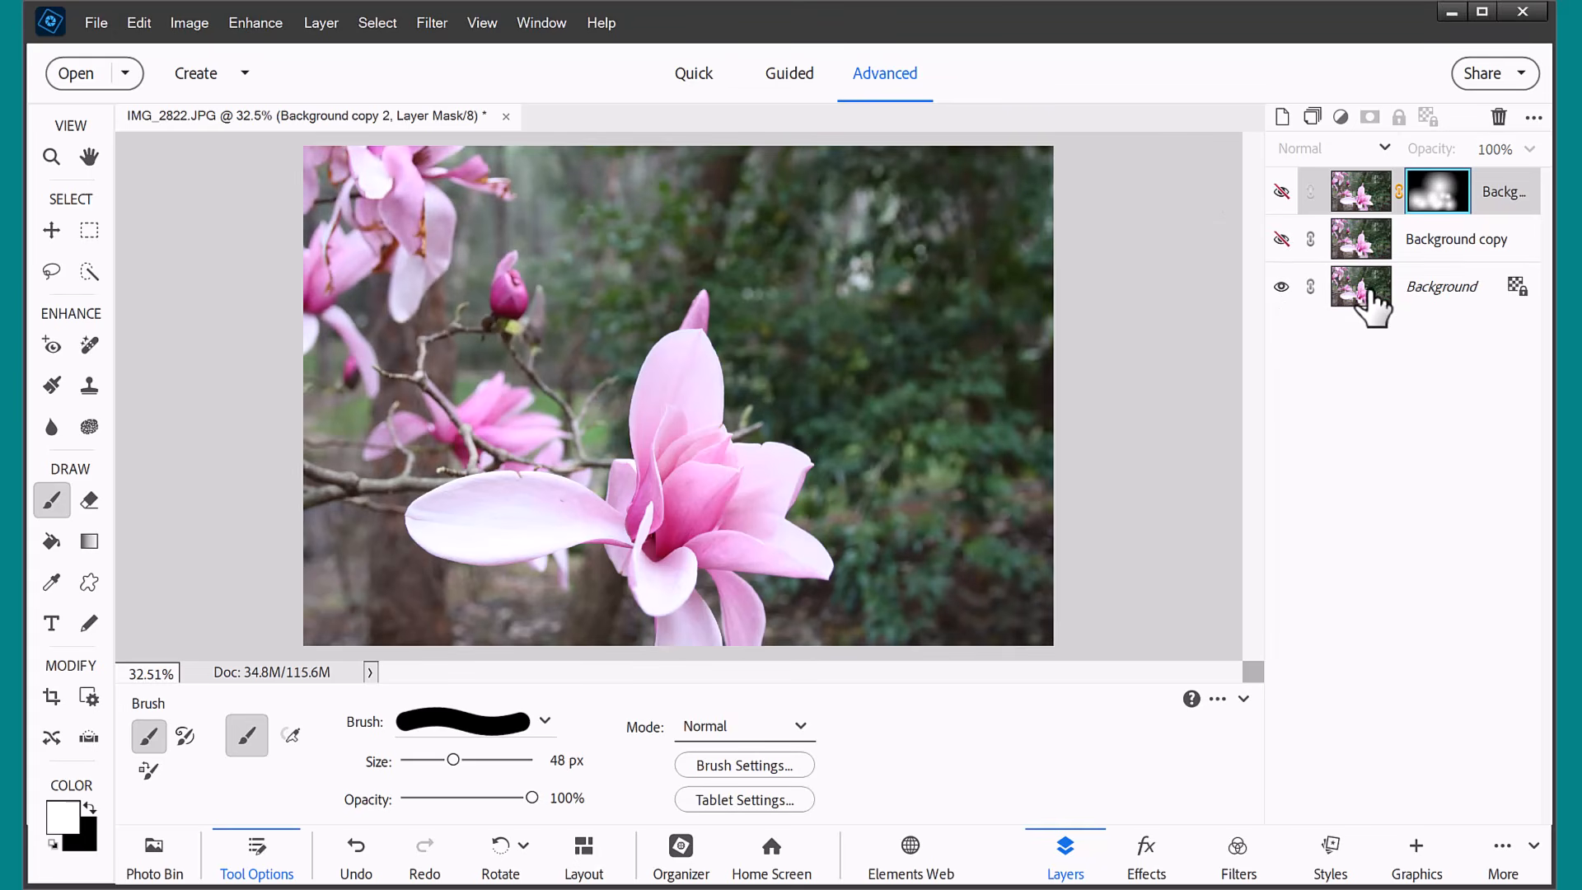
left_click(1282, 239)
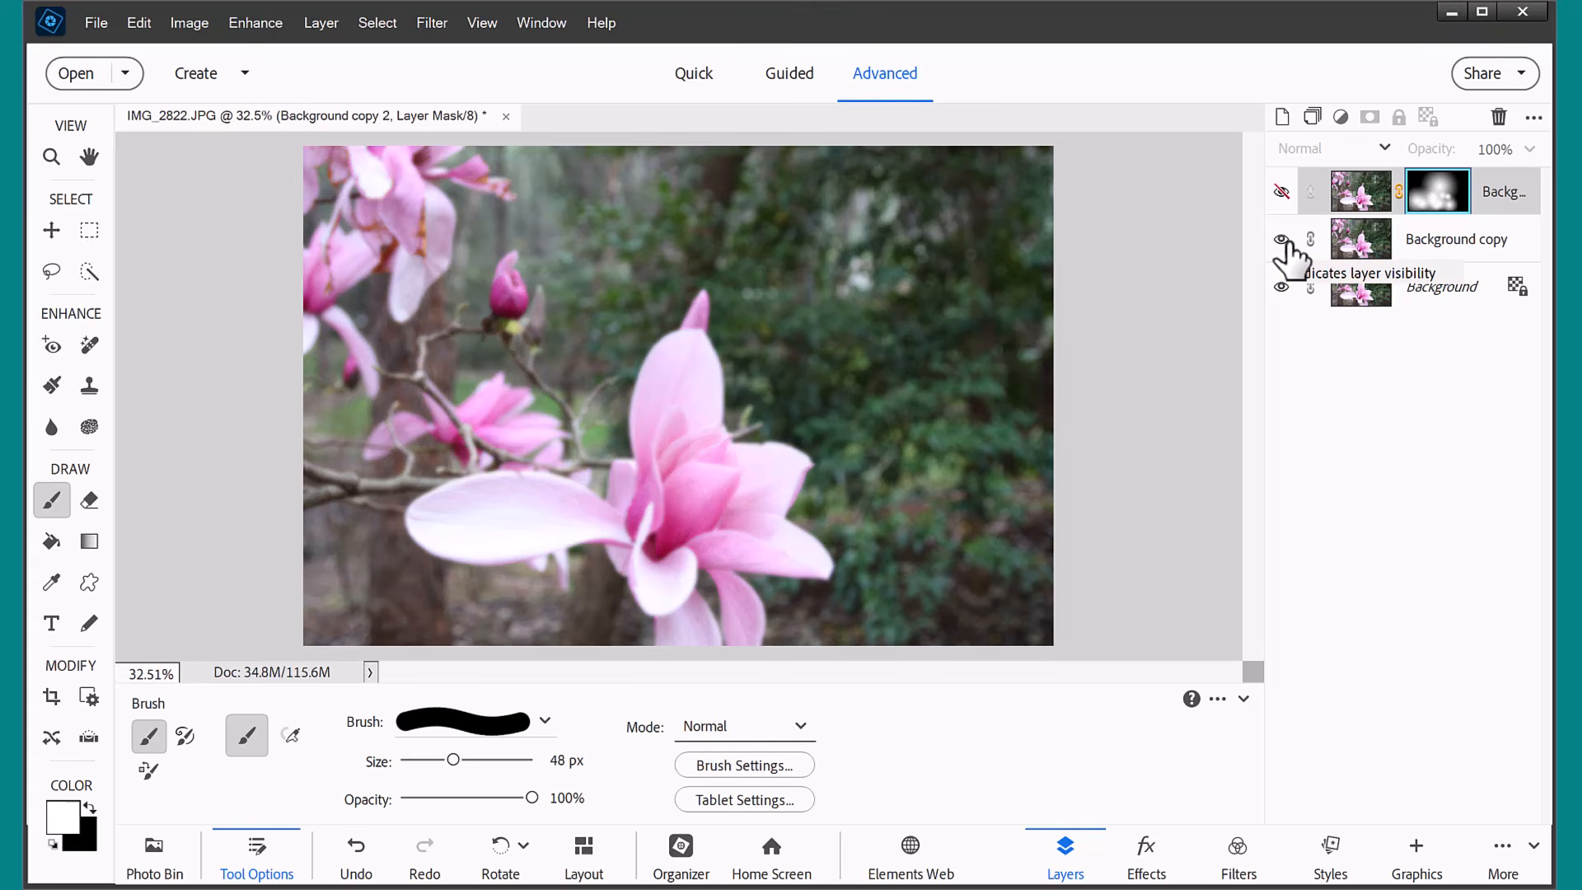
left_click(1281, 191)
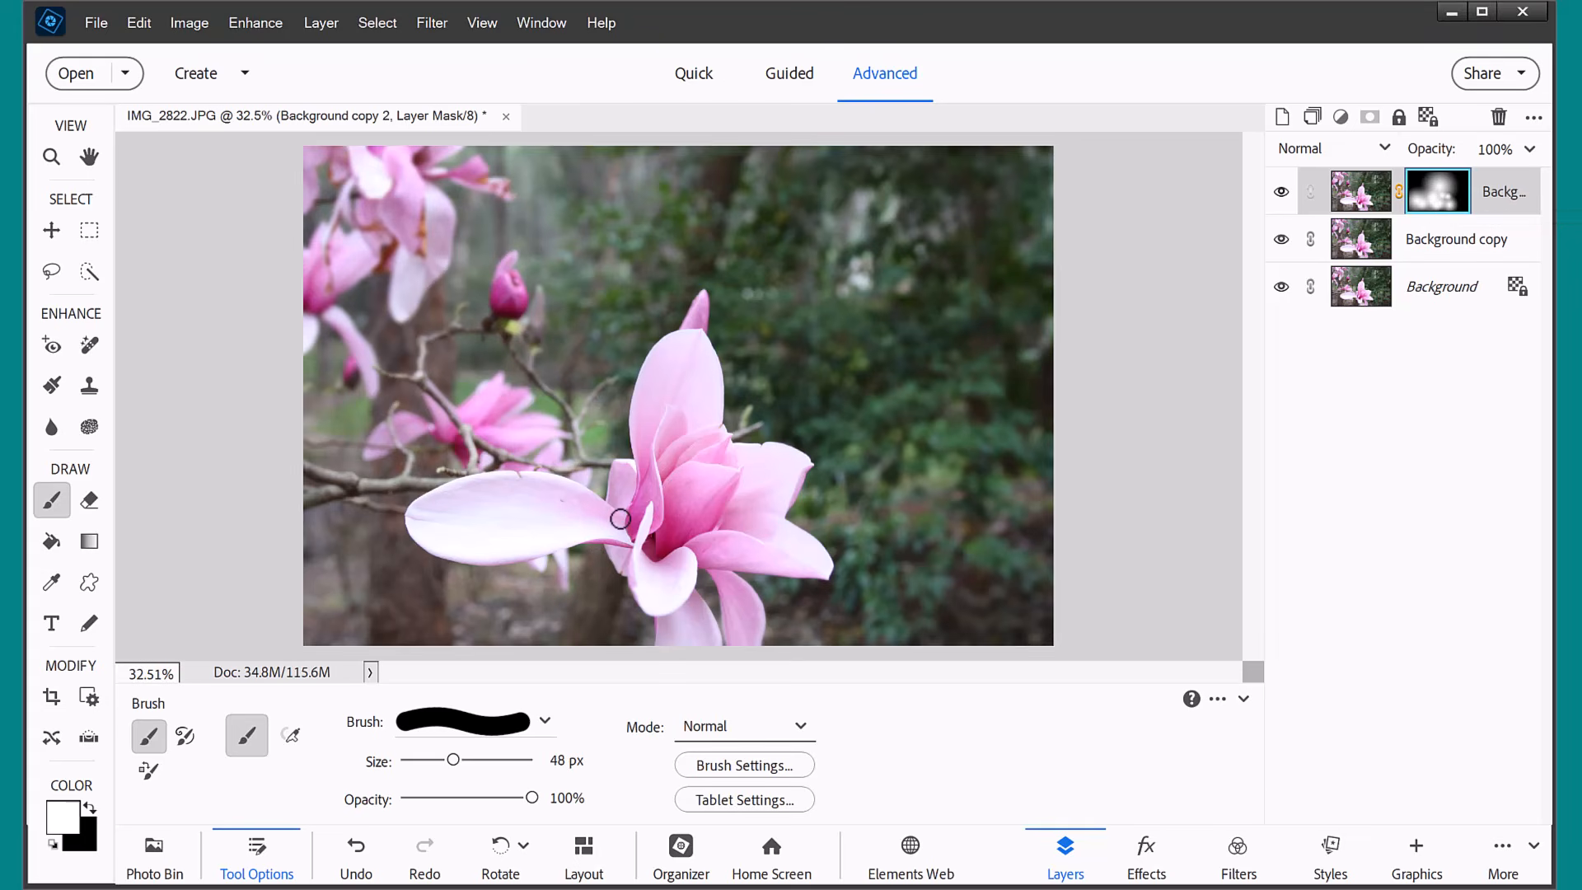
left_click(235, 855)
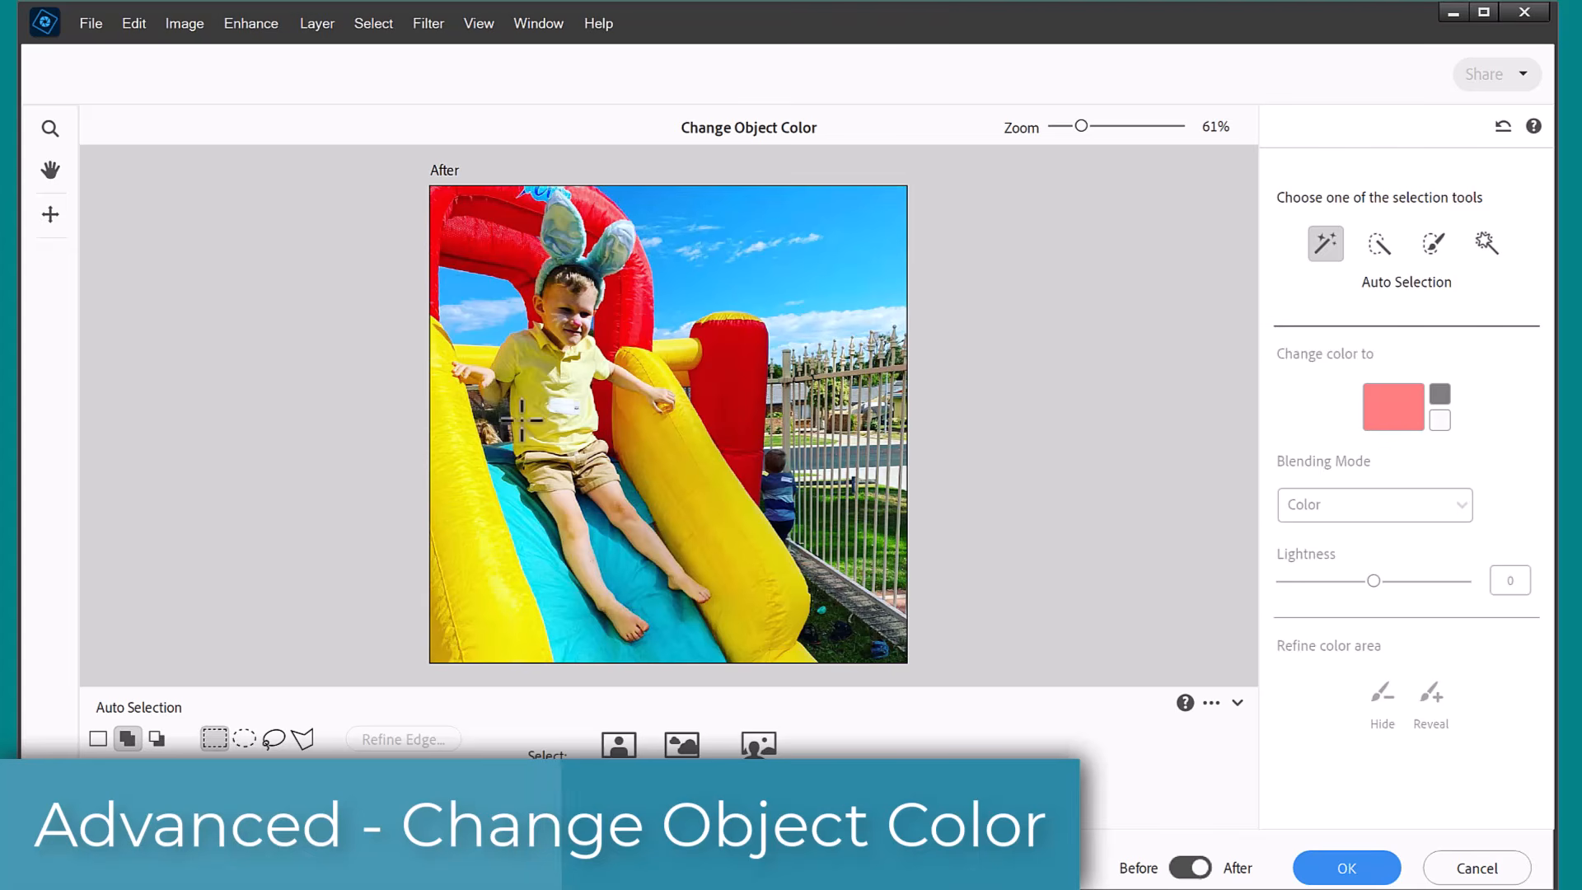
Auto-select the boy's yellow shirt in Change Object Color and change its color to a medium green.
left_click_drag(482, 314, 615, 466)
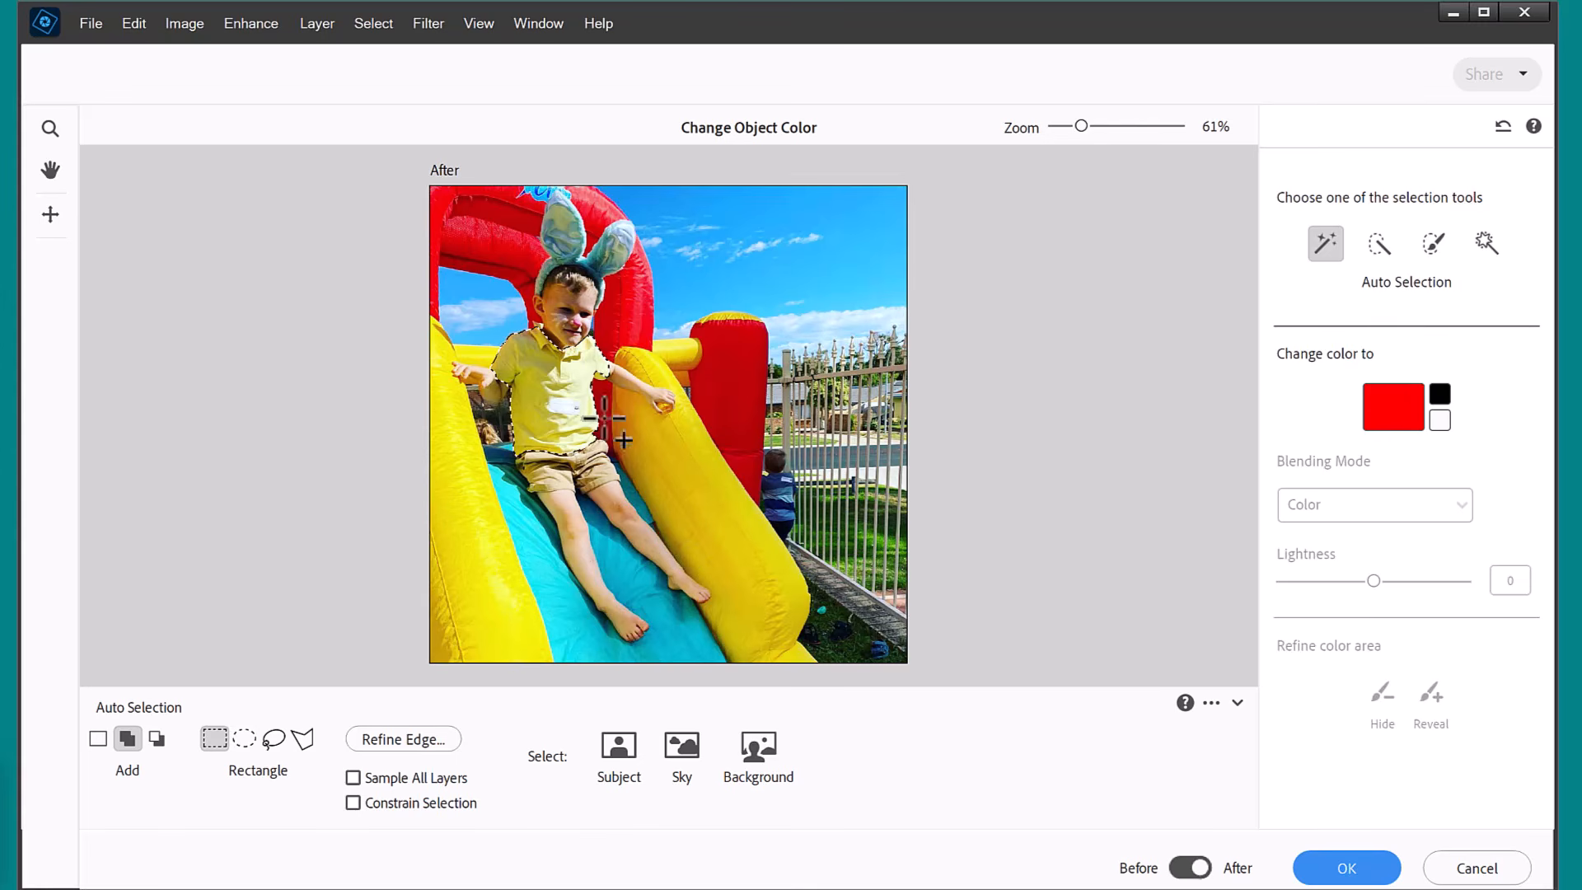
left_click(1390, 406)
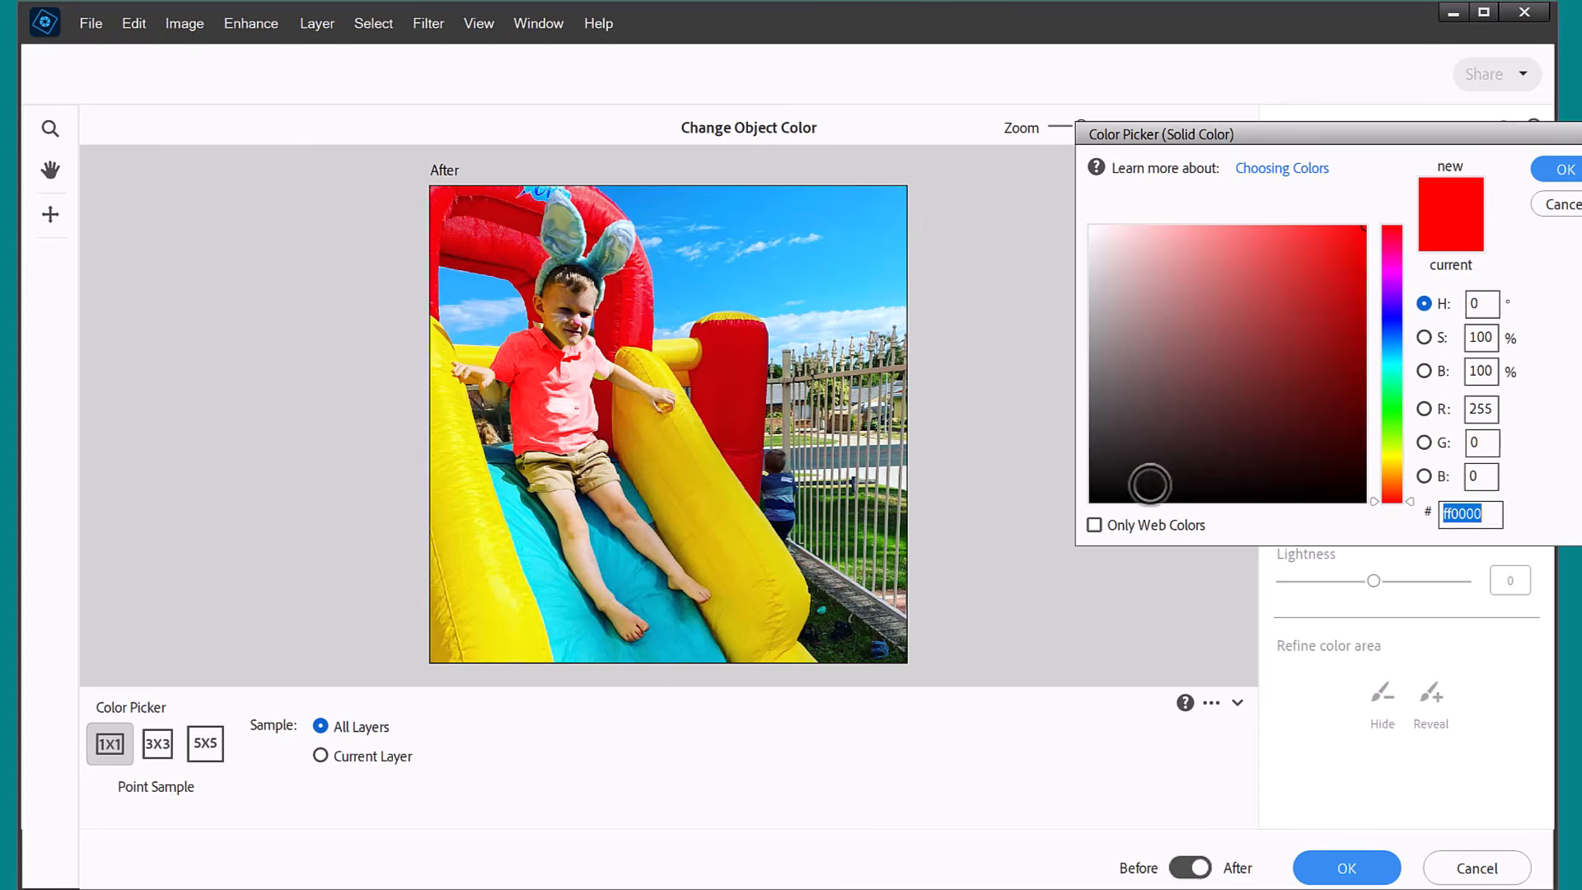
left_click_drag(1384, 415, 1288, 326)
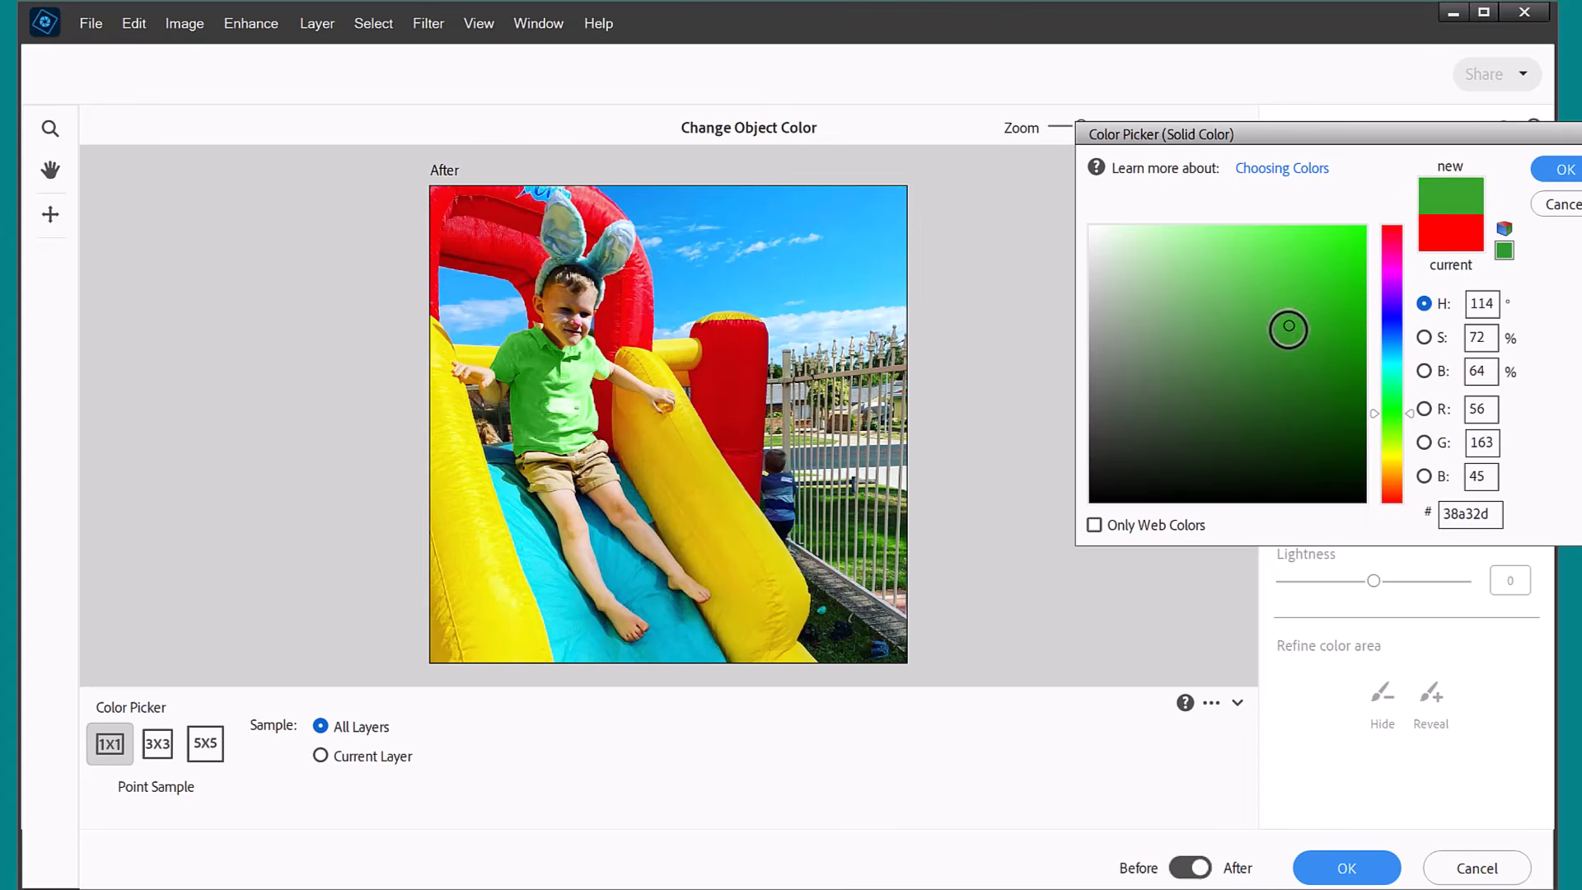
key("Return")
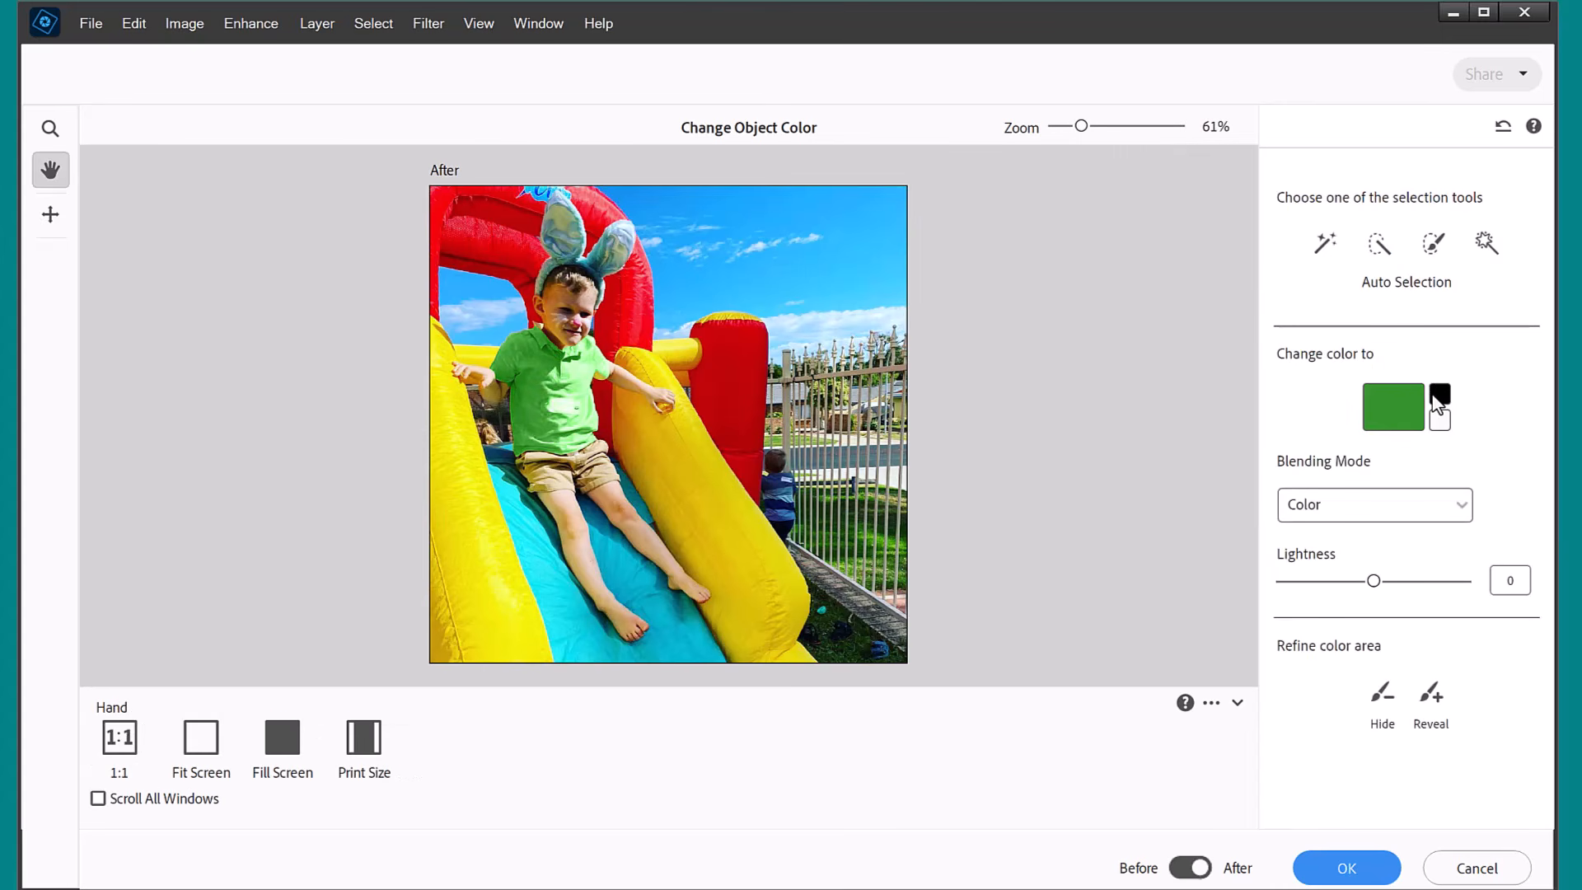
Preview the black and white color presets on the shirt, and set the green's blending mode to Screen after trying Multiply.
left_click(1439, 404)
left_click(1442, 429)
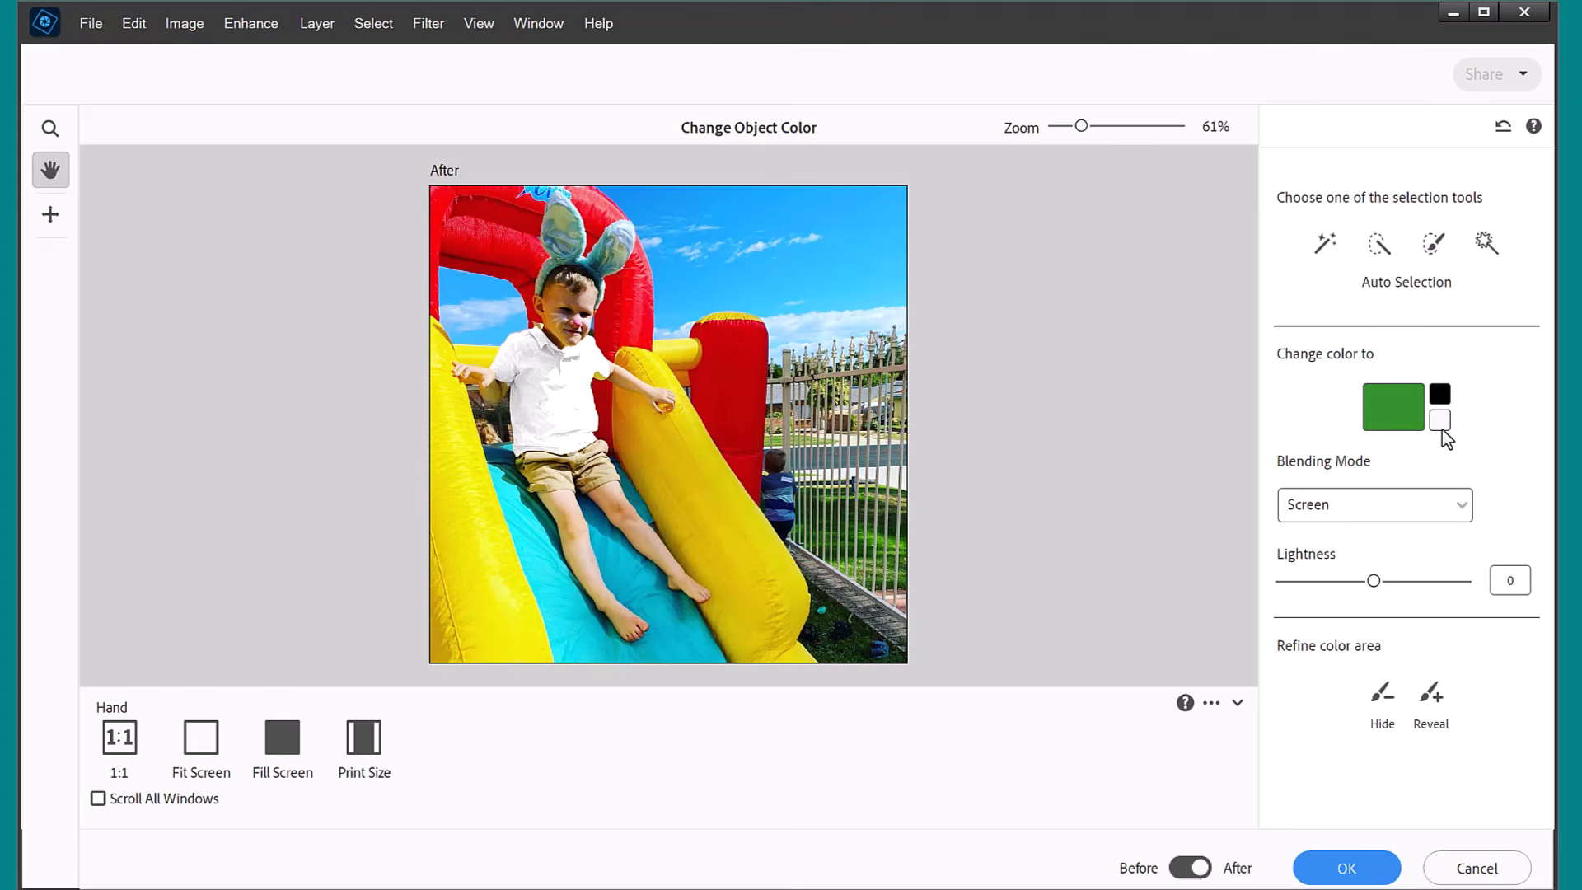
left_click(1430, 497)
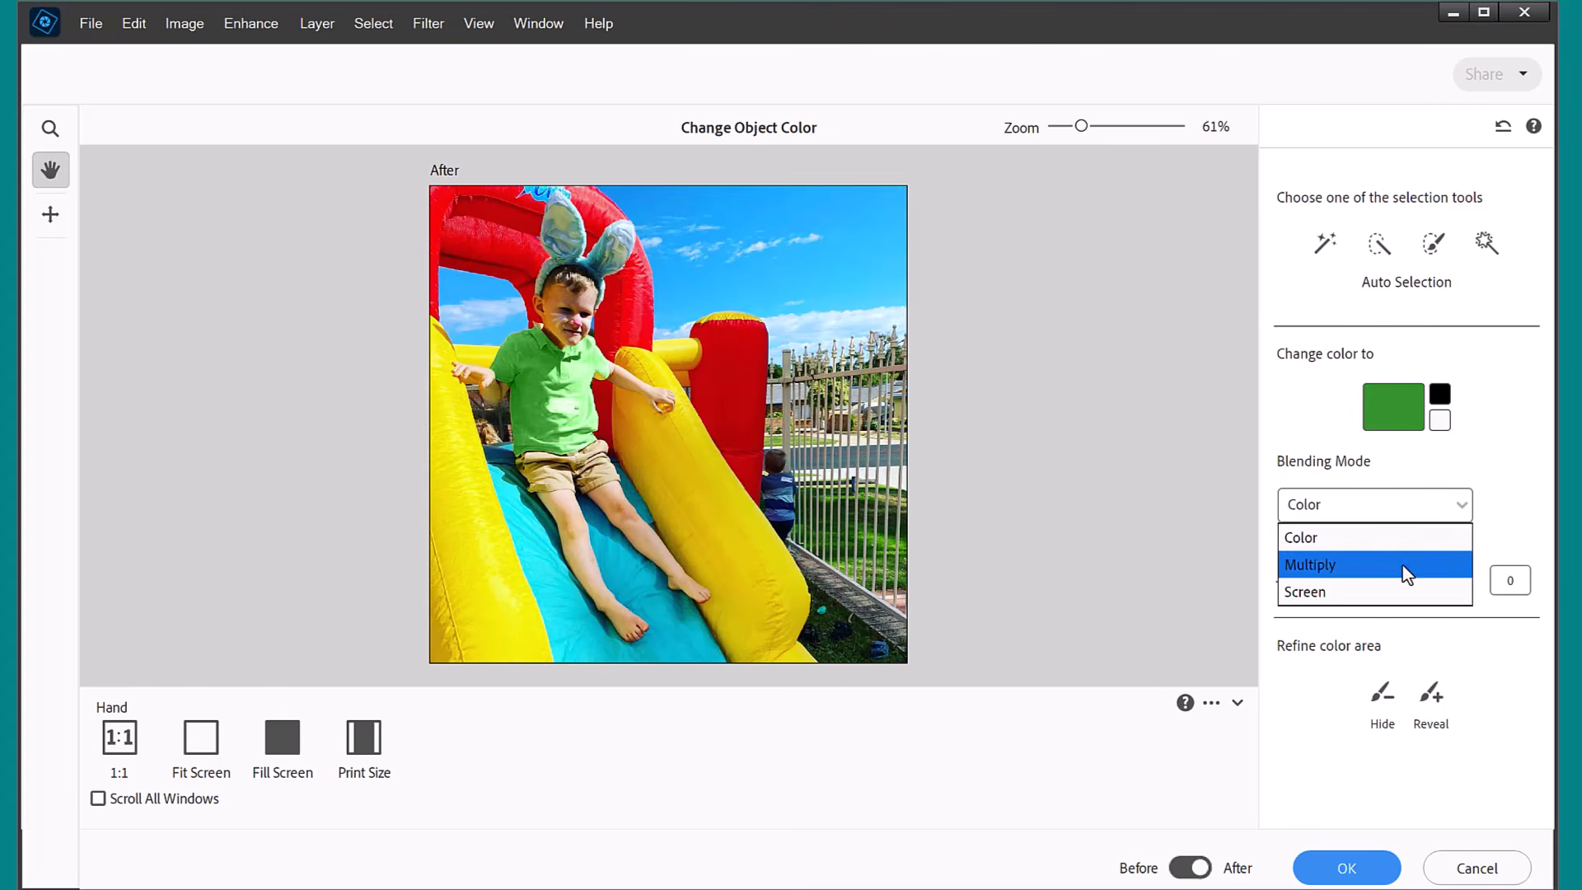
left_click(1402, 565)
left_click(1403, 521)
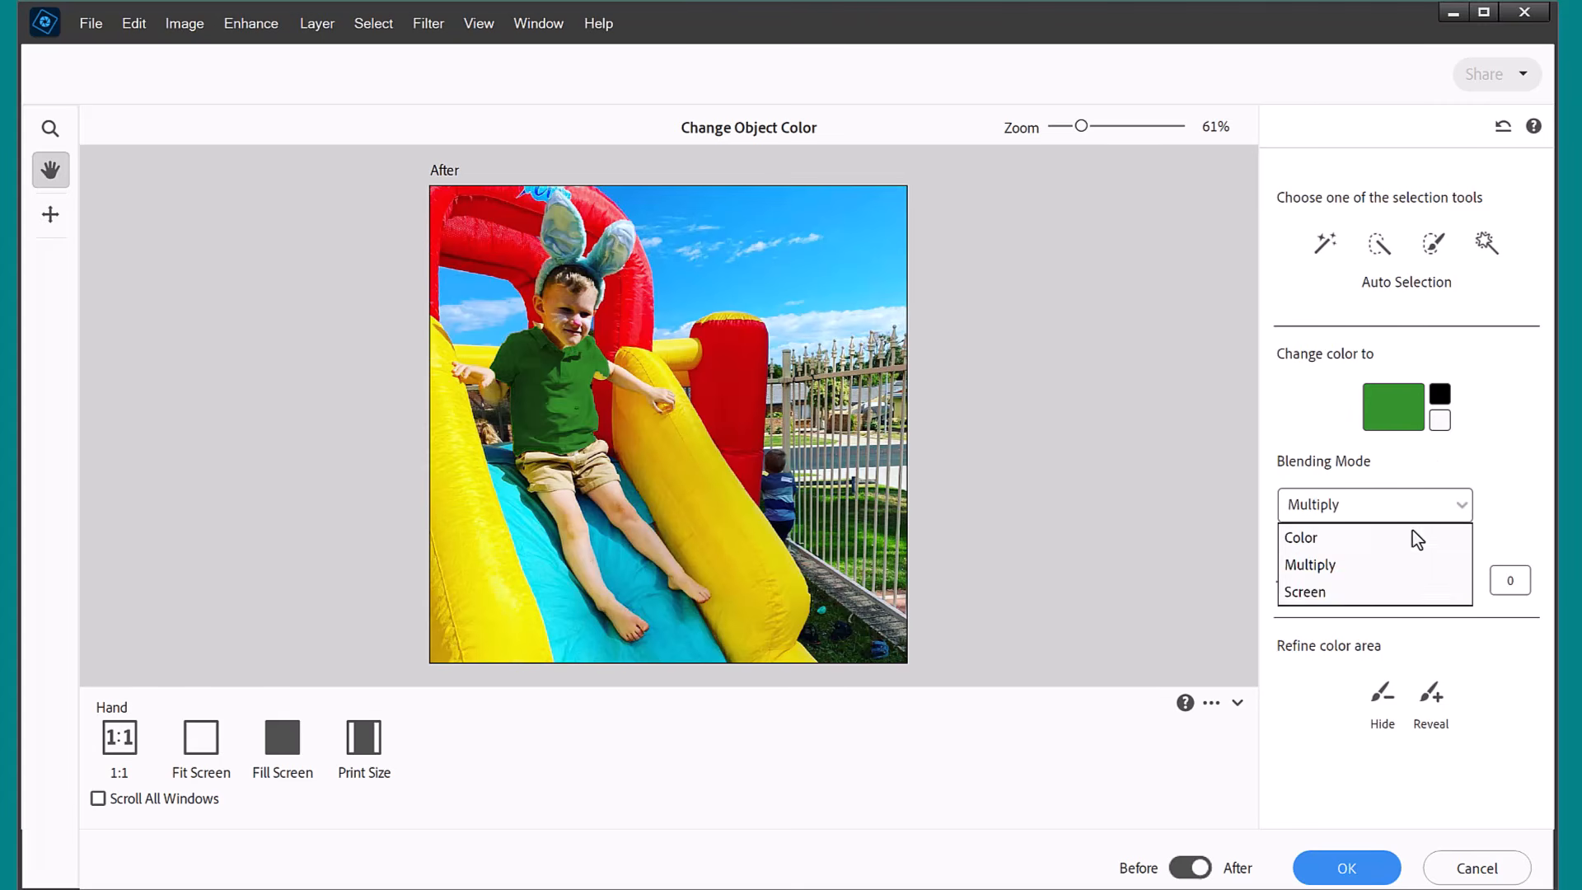
left_click(1404, 590)
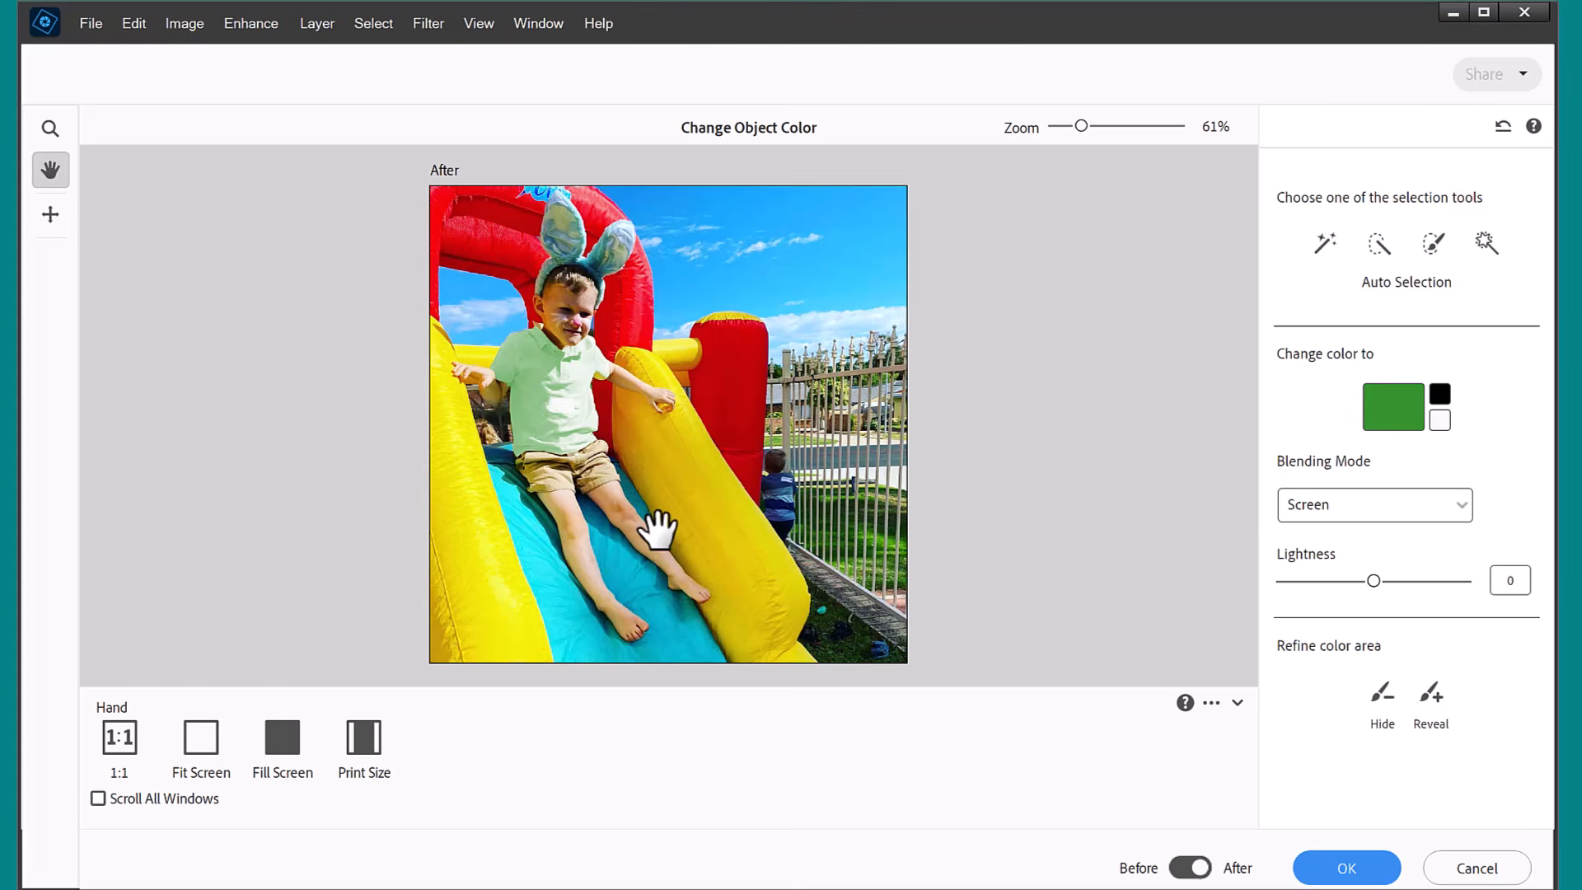
Try a Lightness of 30 on the recolored shirt, and reset it to 0.
left_click_drag(1373, 582, 1429, 587)
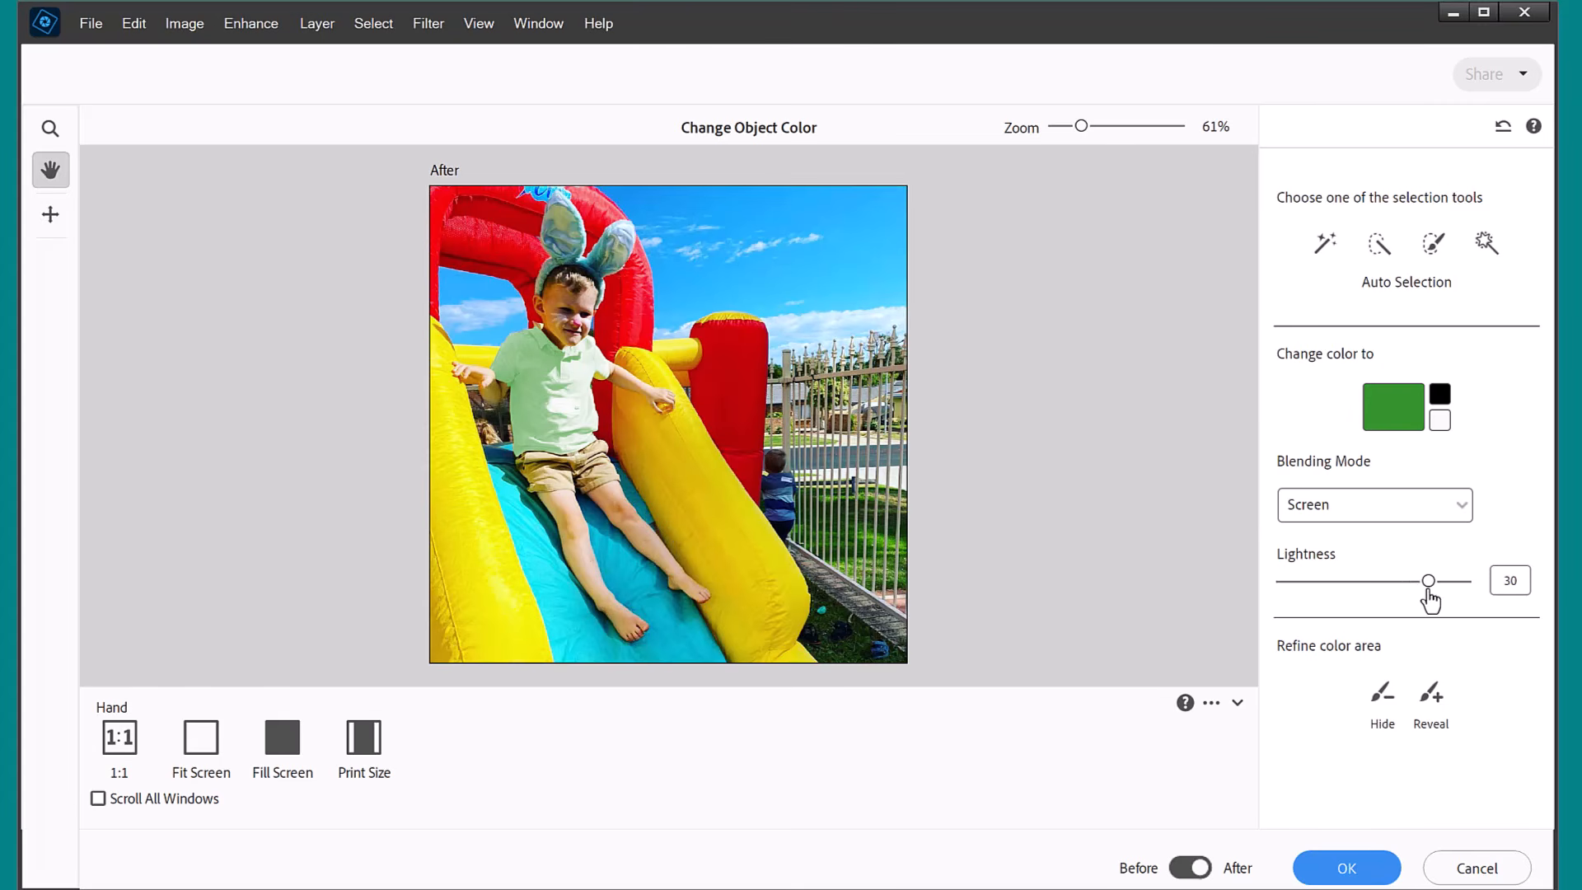
key("Tab")
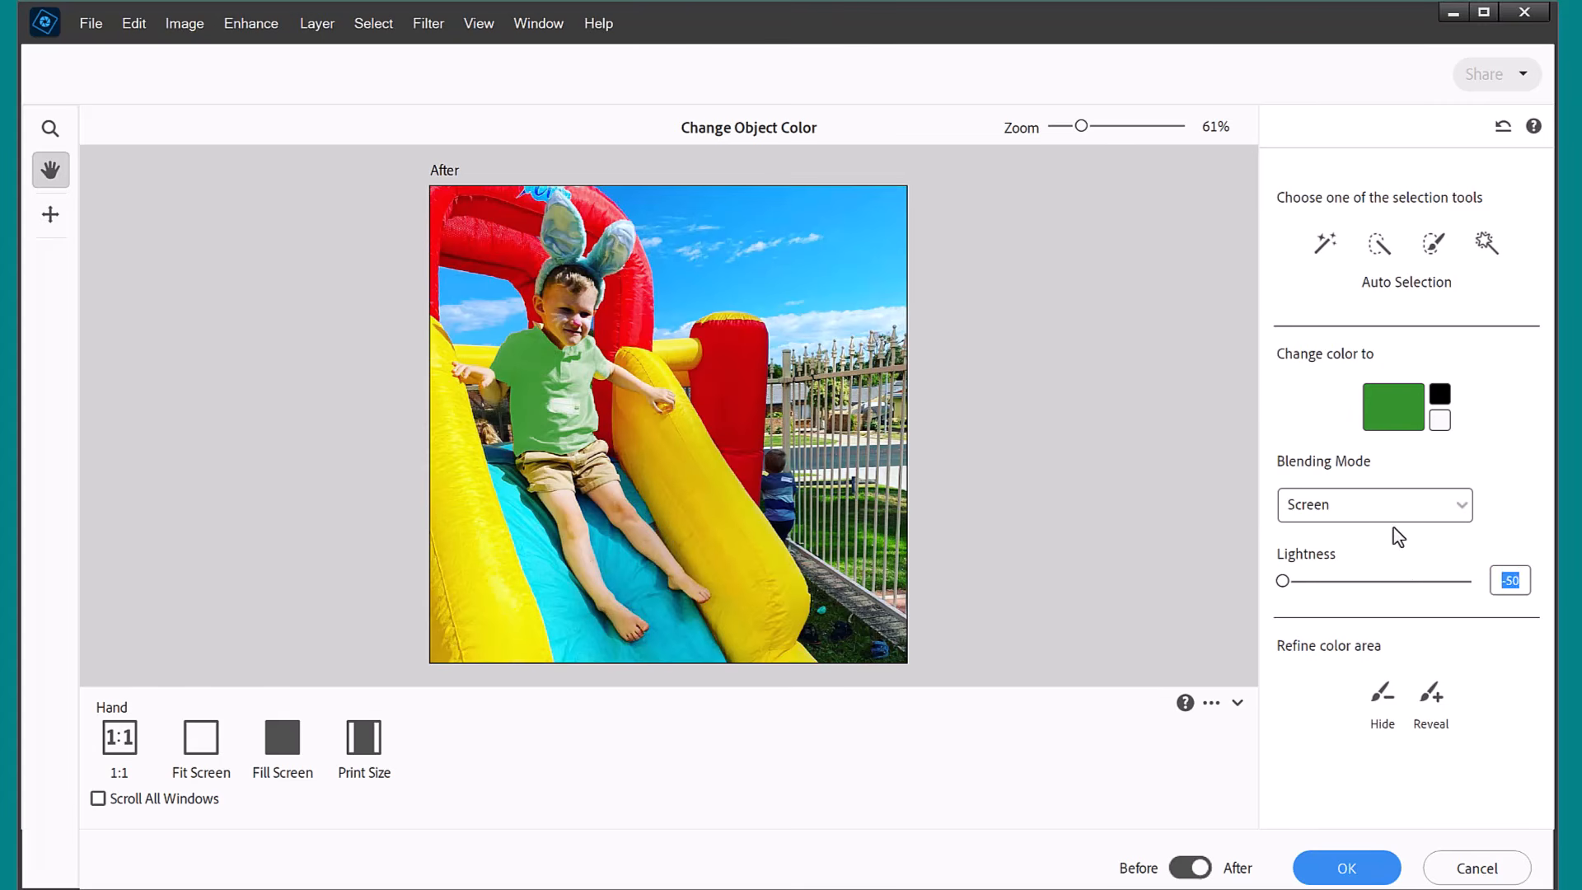
type("0")
key("Return")
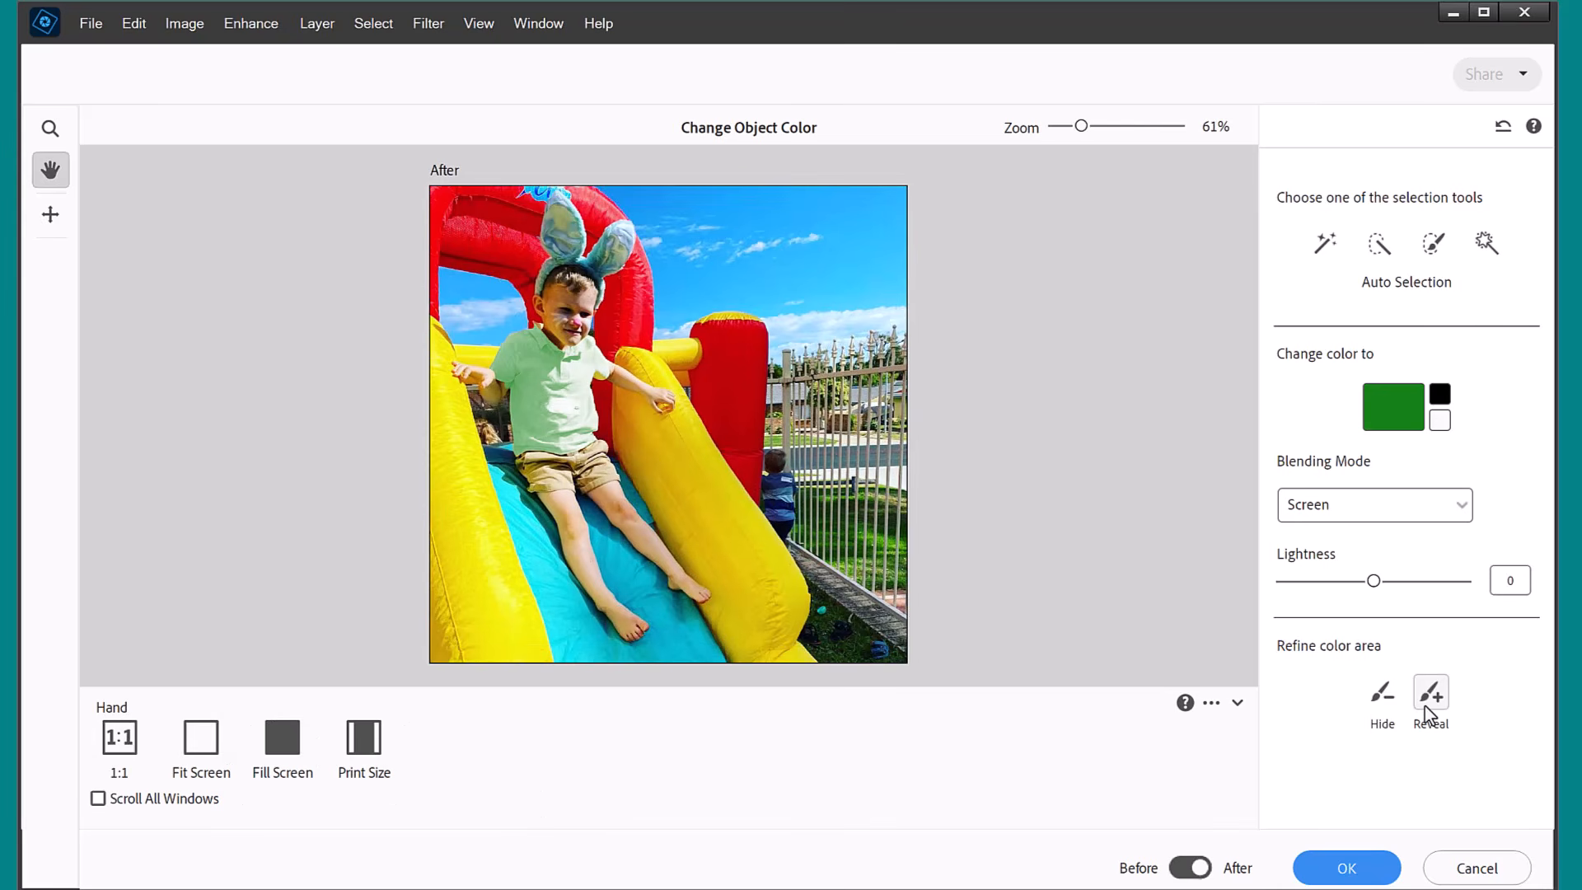
Paint the green color onto the shirt's collar with the Reveal brush, reducing the brush size to 25 px.
left_click(1117, 127)
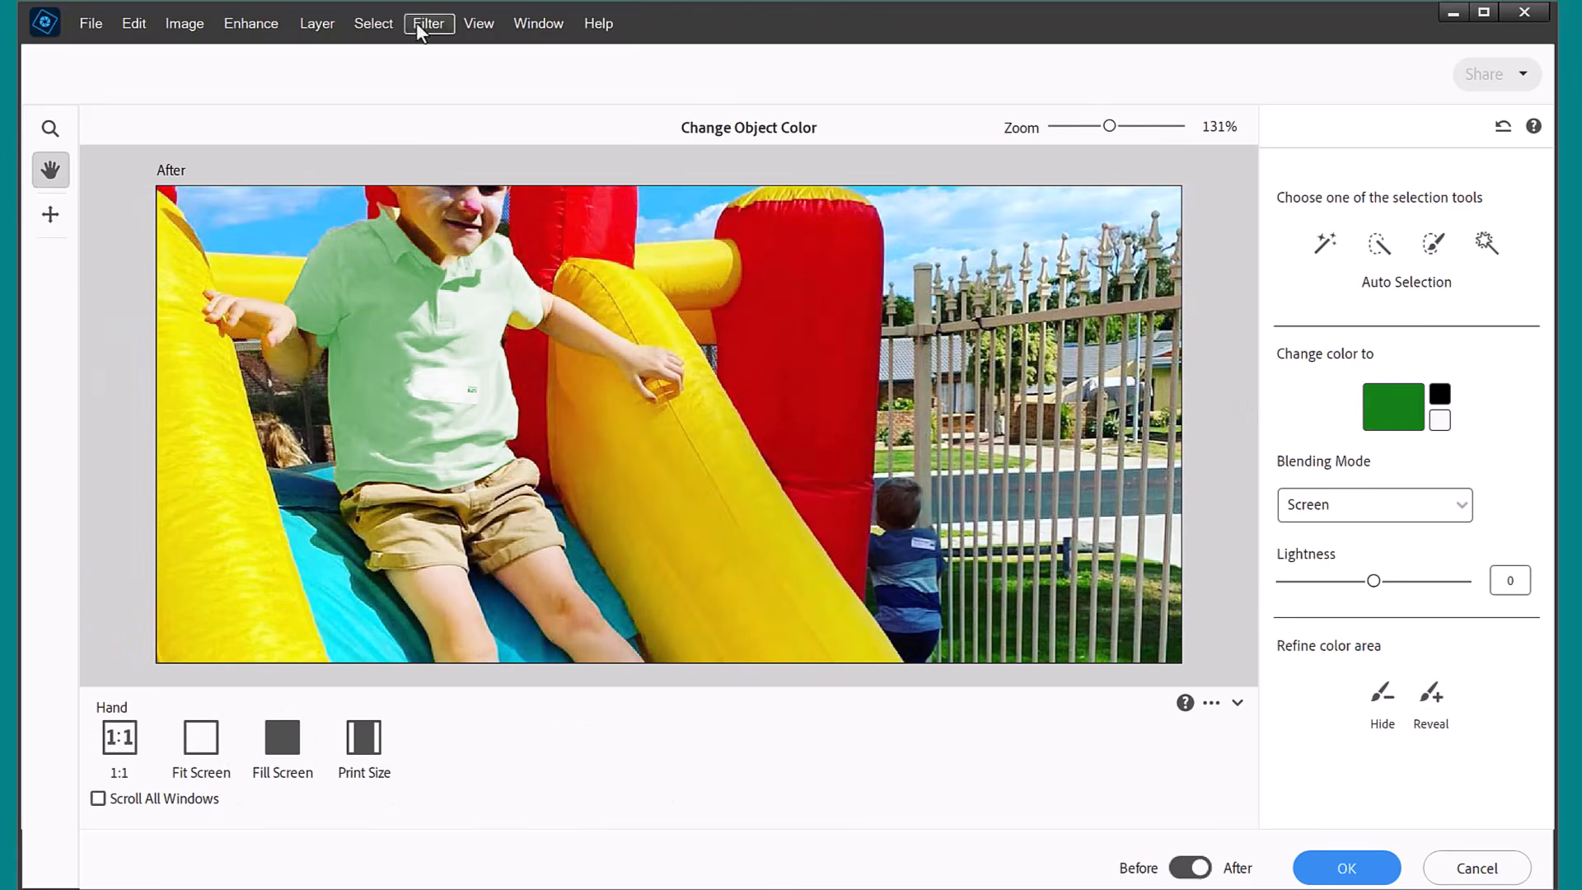
left_click(1430, 694)
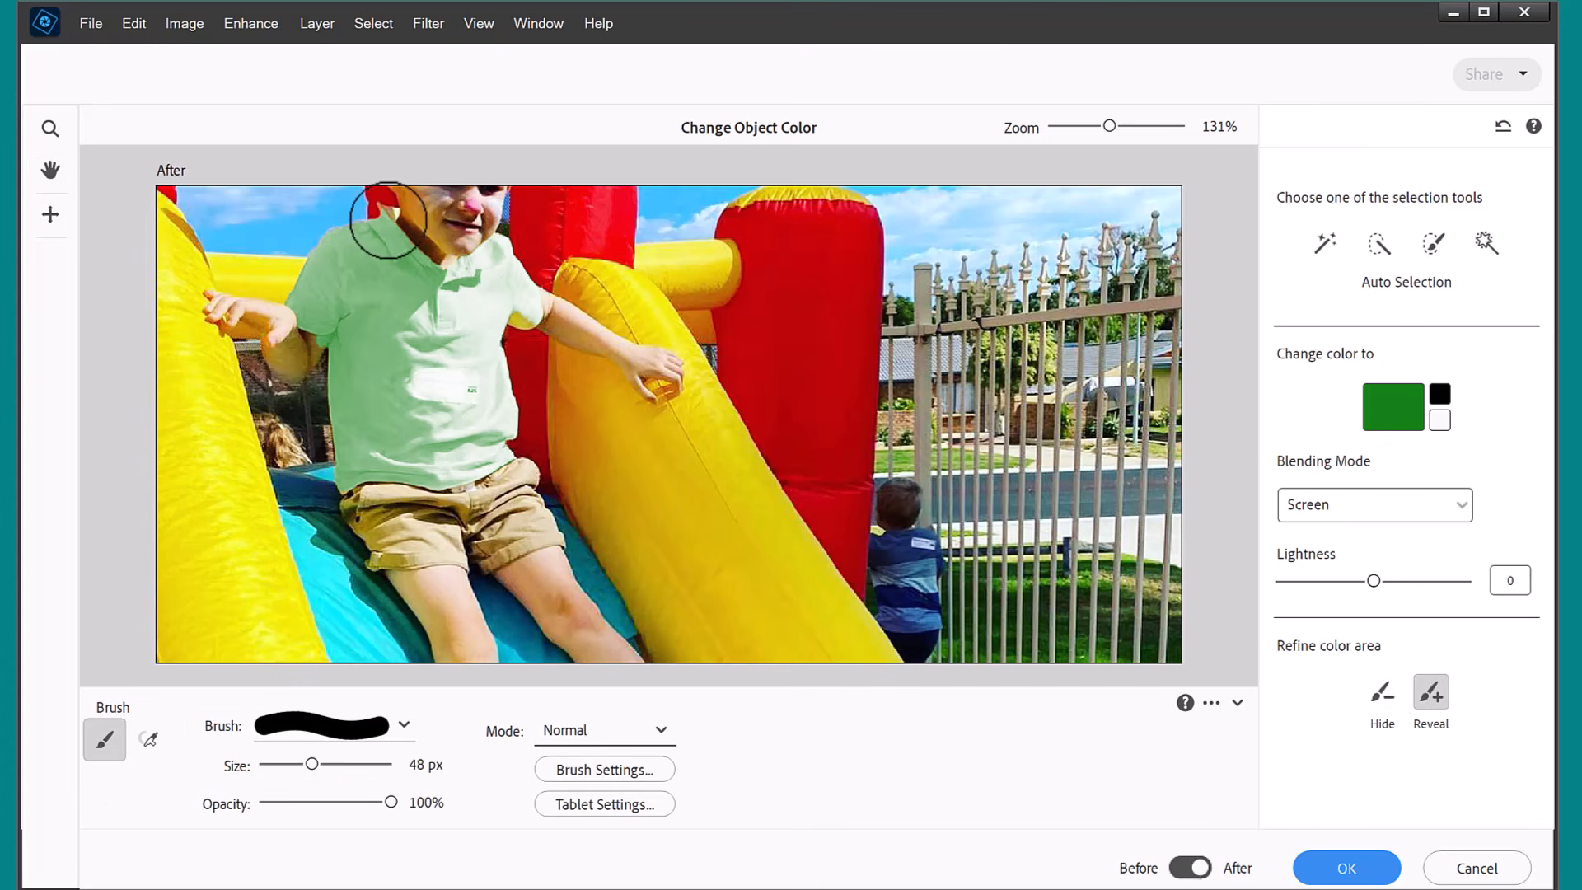
left_click_drag(390, 220, 435, 246)
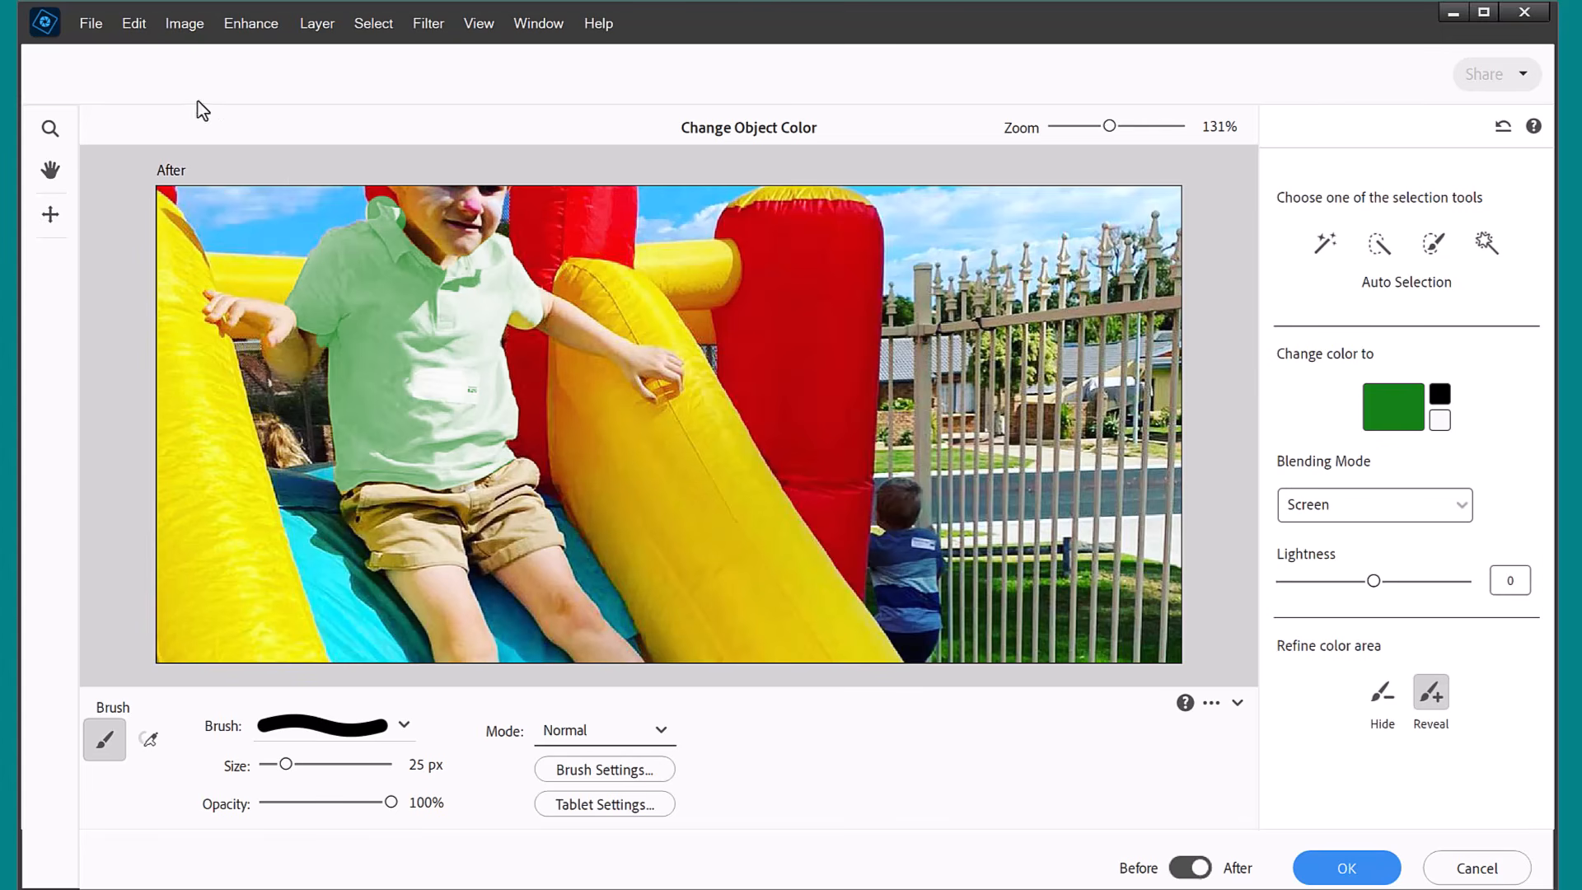
Refine the green area's edge around the shirt collar with the Hide and Reveal brushes, reducing the brush size to 14 px.
left_click(1378, 680)
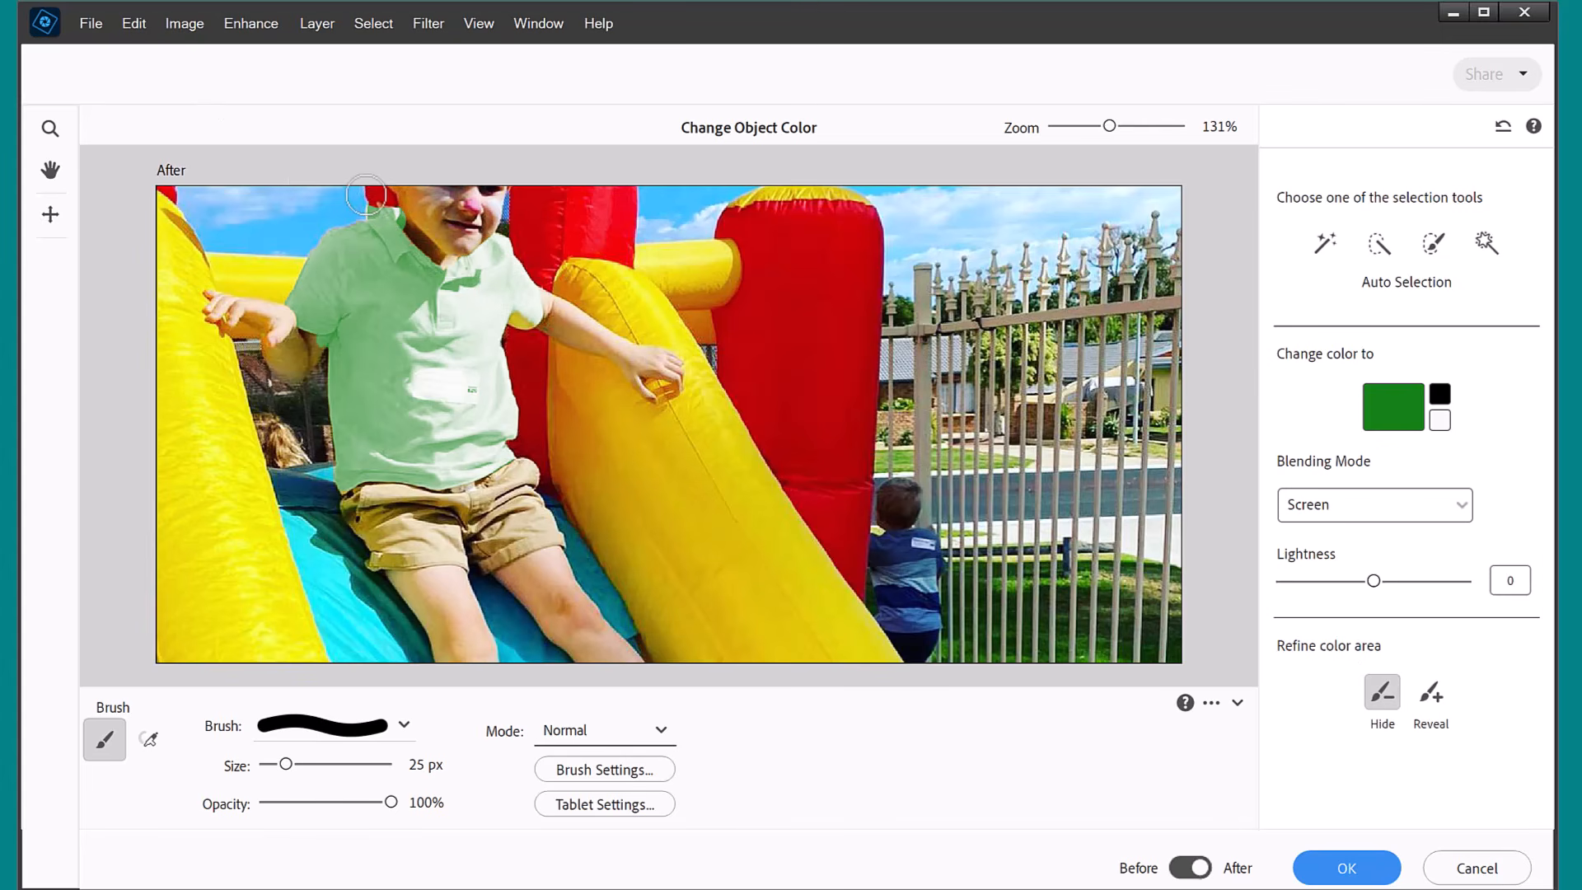
left_click_drag(265, 765, 274, 764)
left_click(1432, 690)
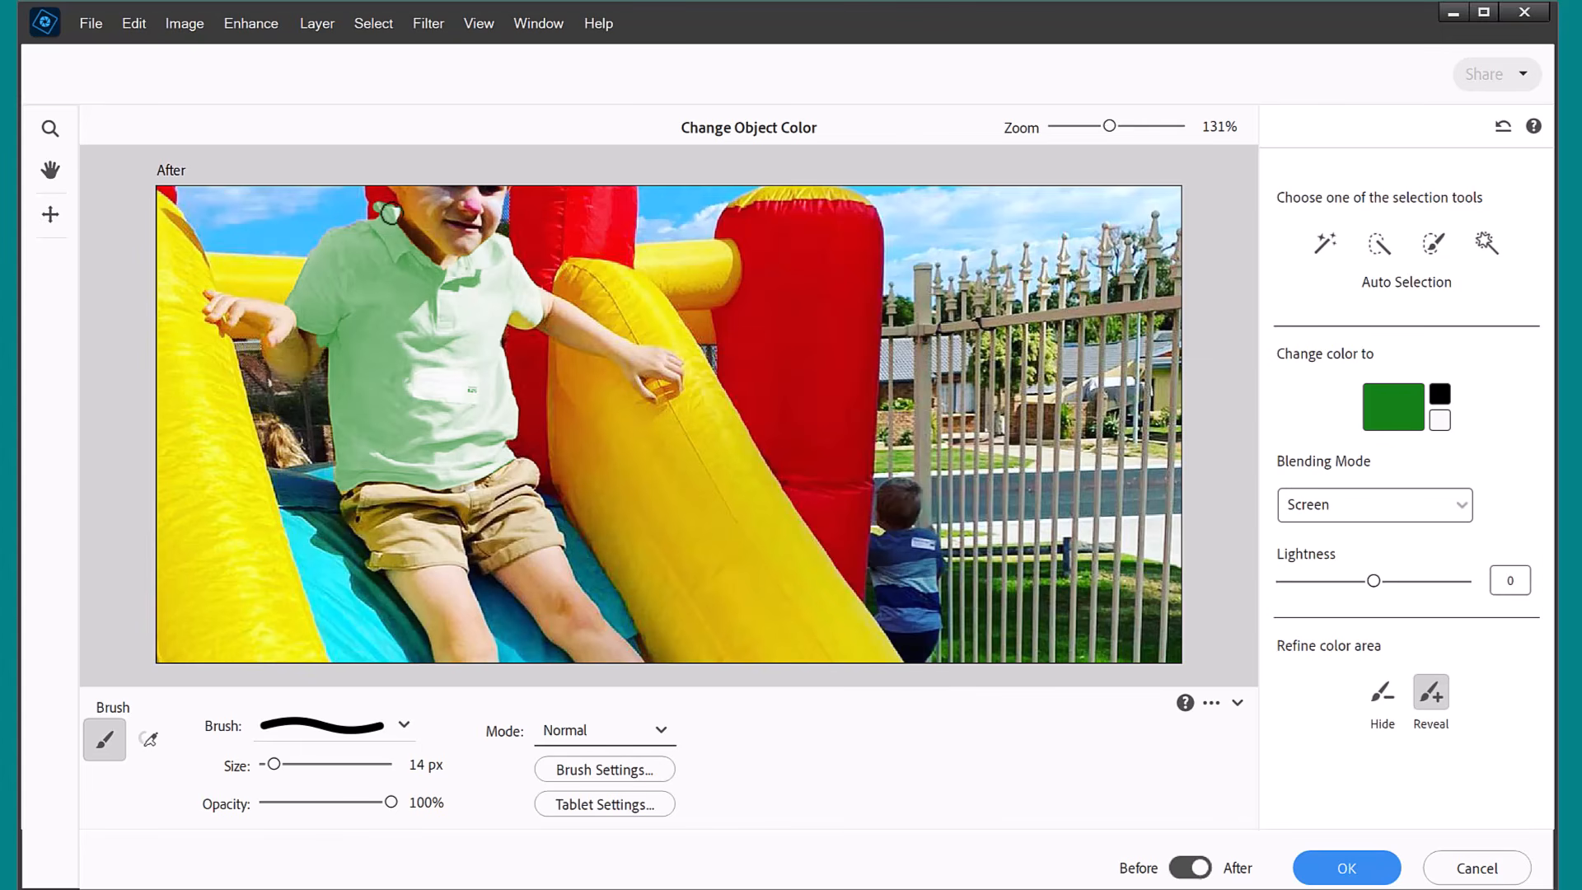
left_click(1382, 692)
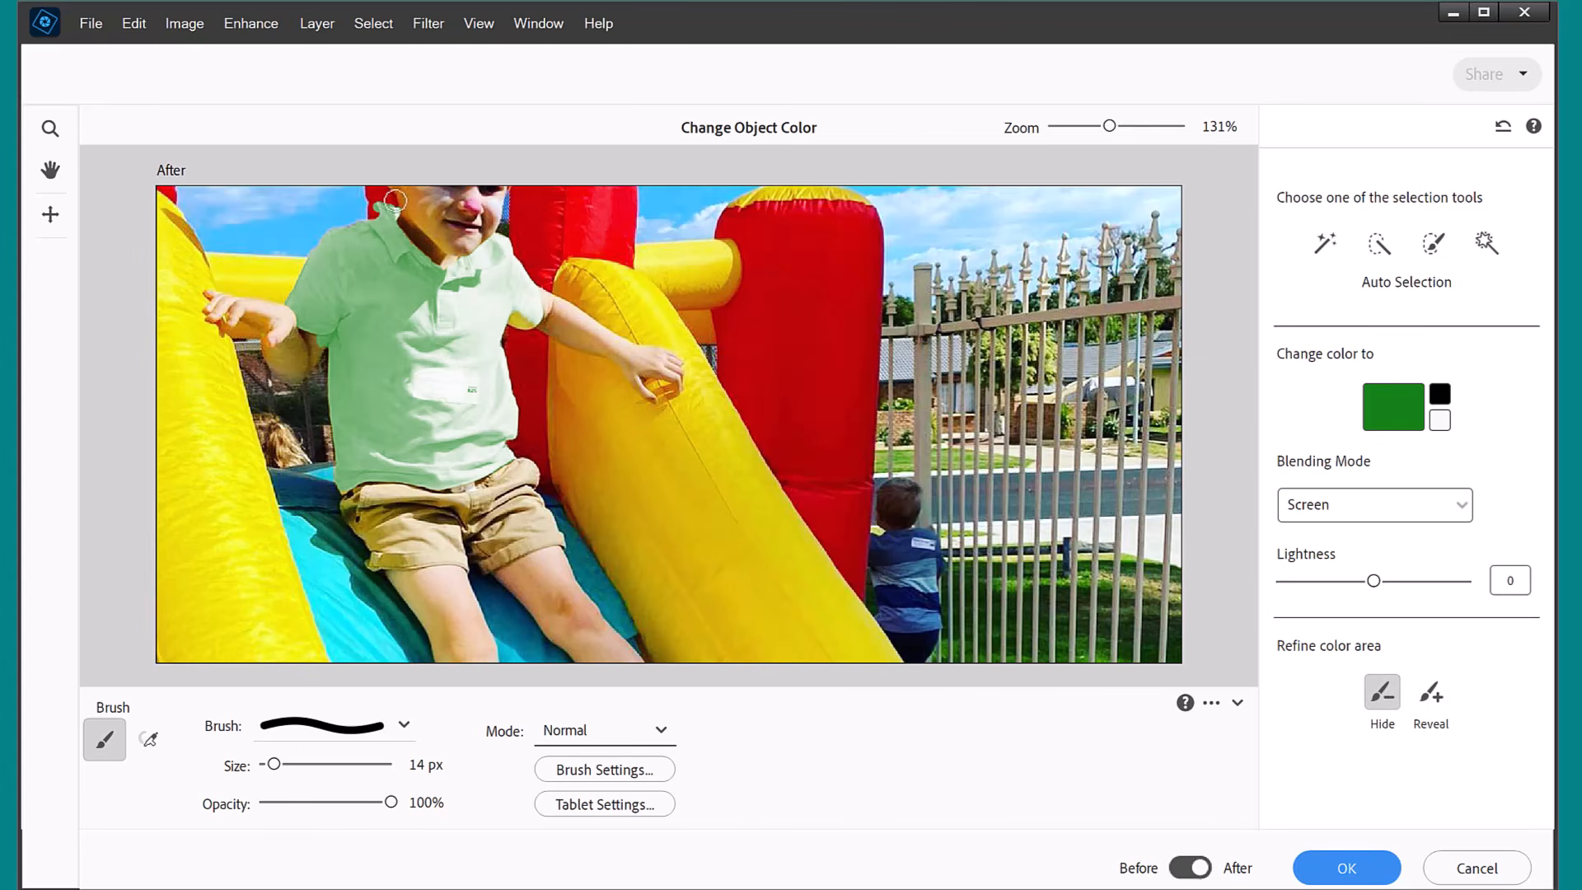
left_click(1431, 698)
left_click(1383, 692)
left_click(1431, 692)
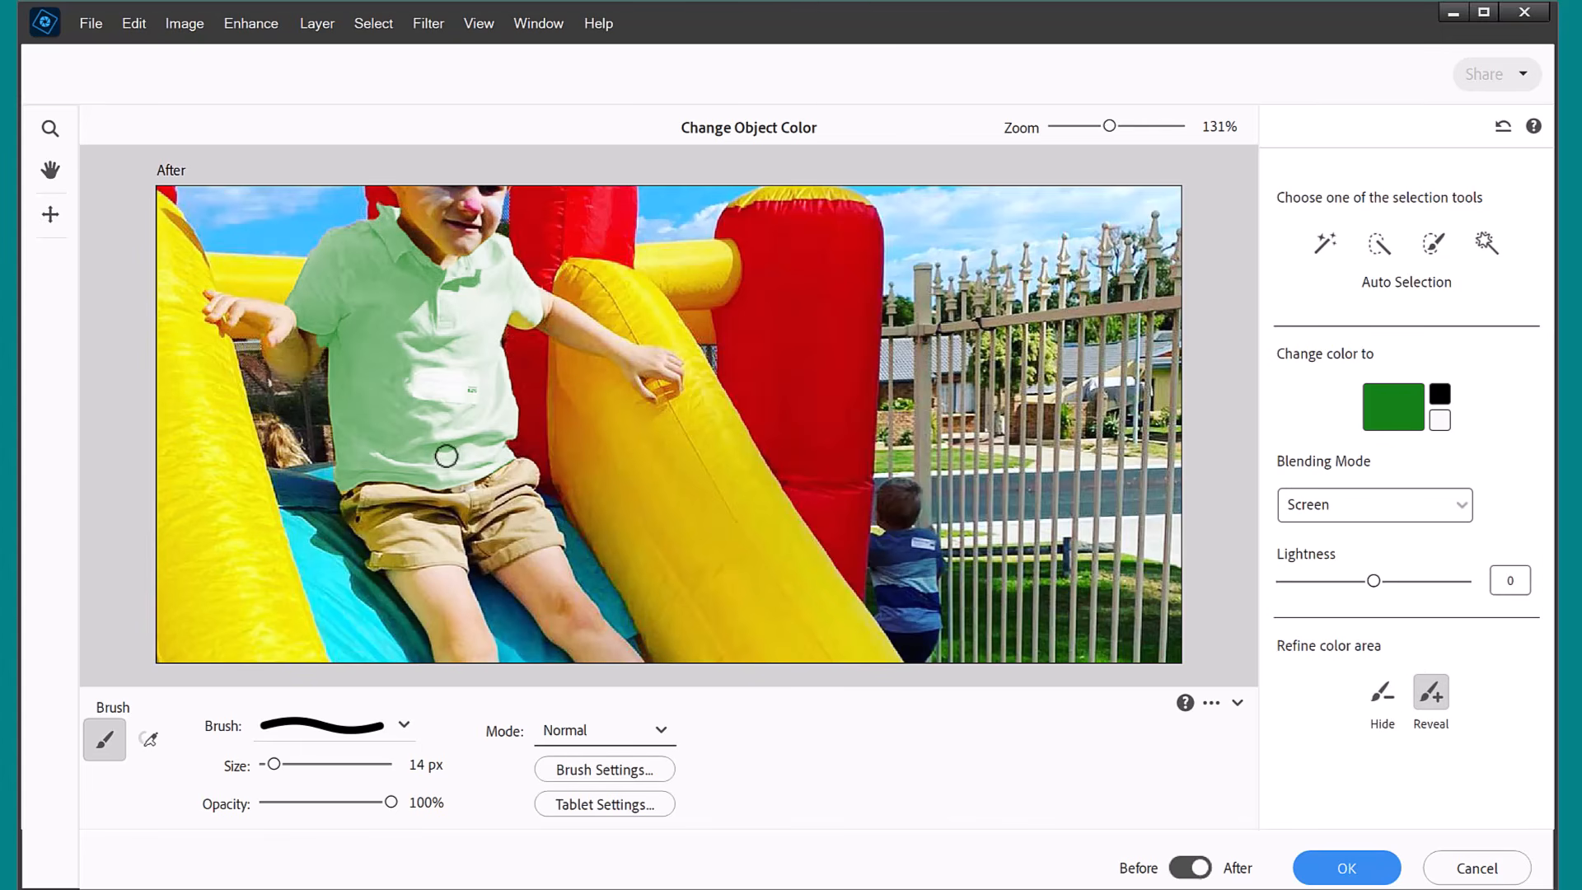
Compare the photo before and after the recolor, and apply the green shirt color.
left_click(1188, 868)
left_click(1191, 869)
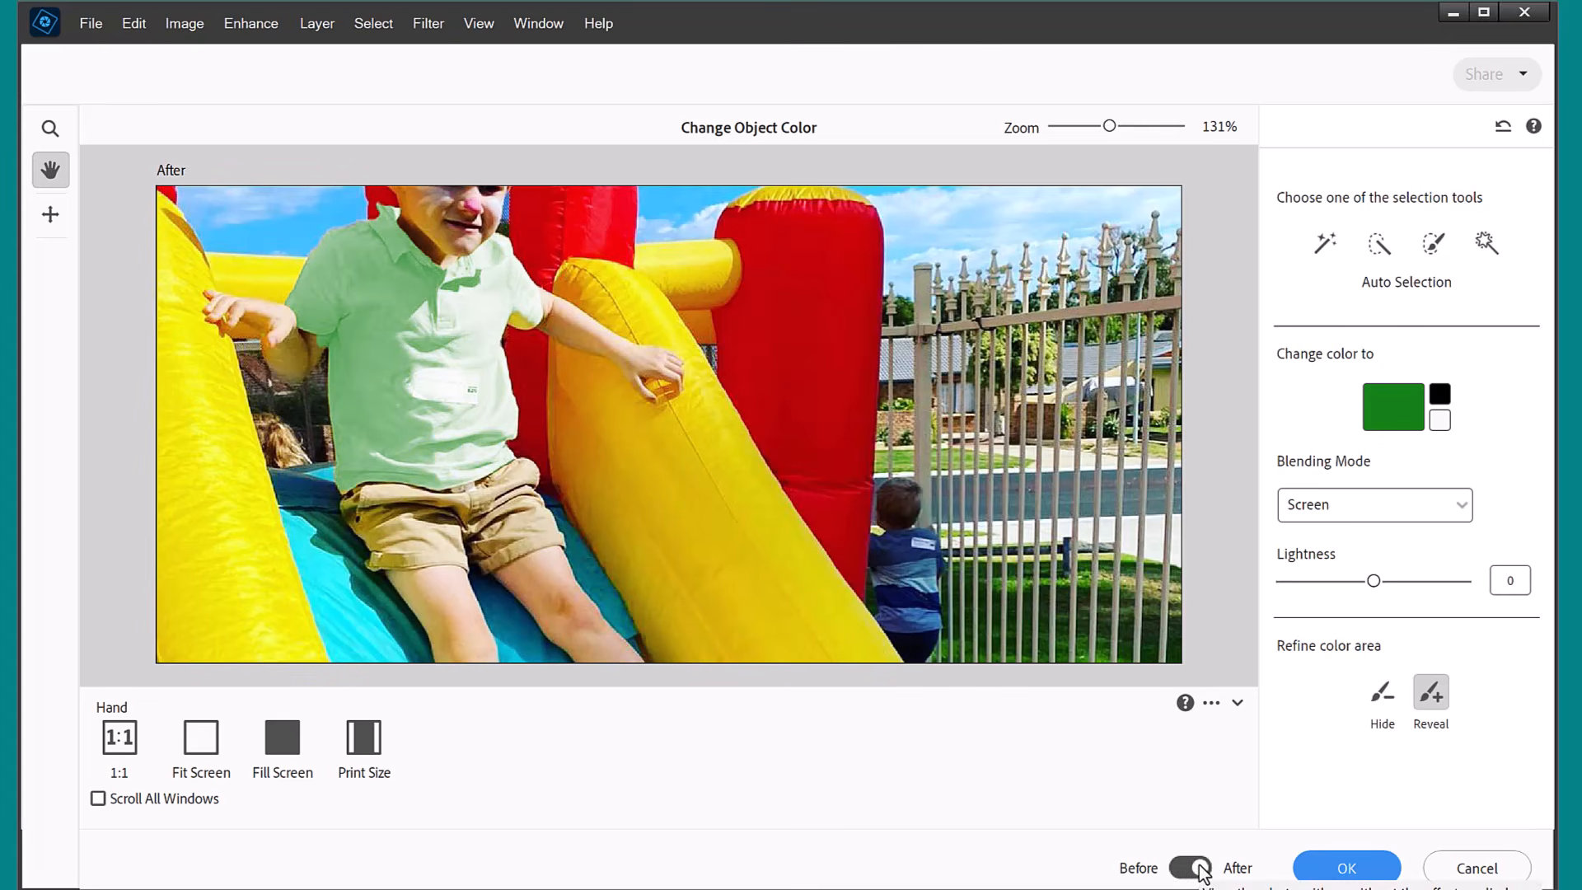
left_click(1347, 869)
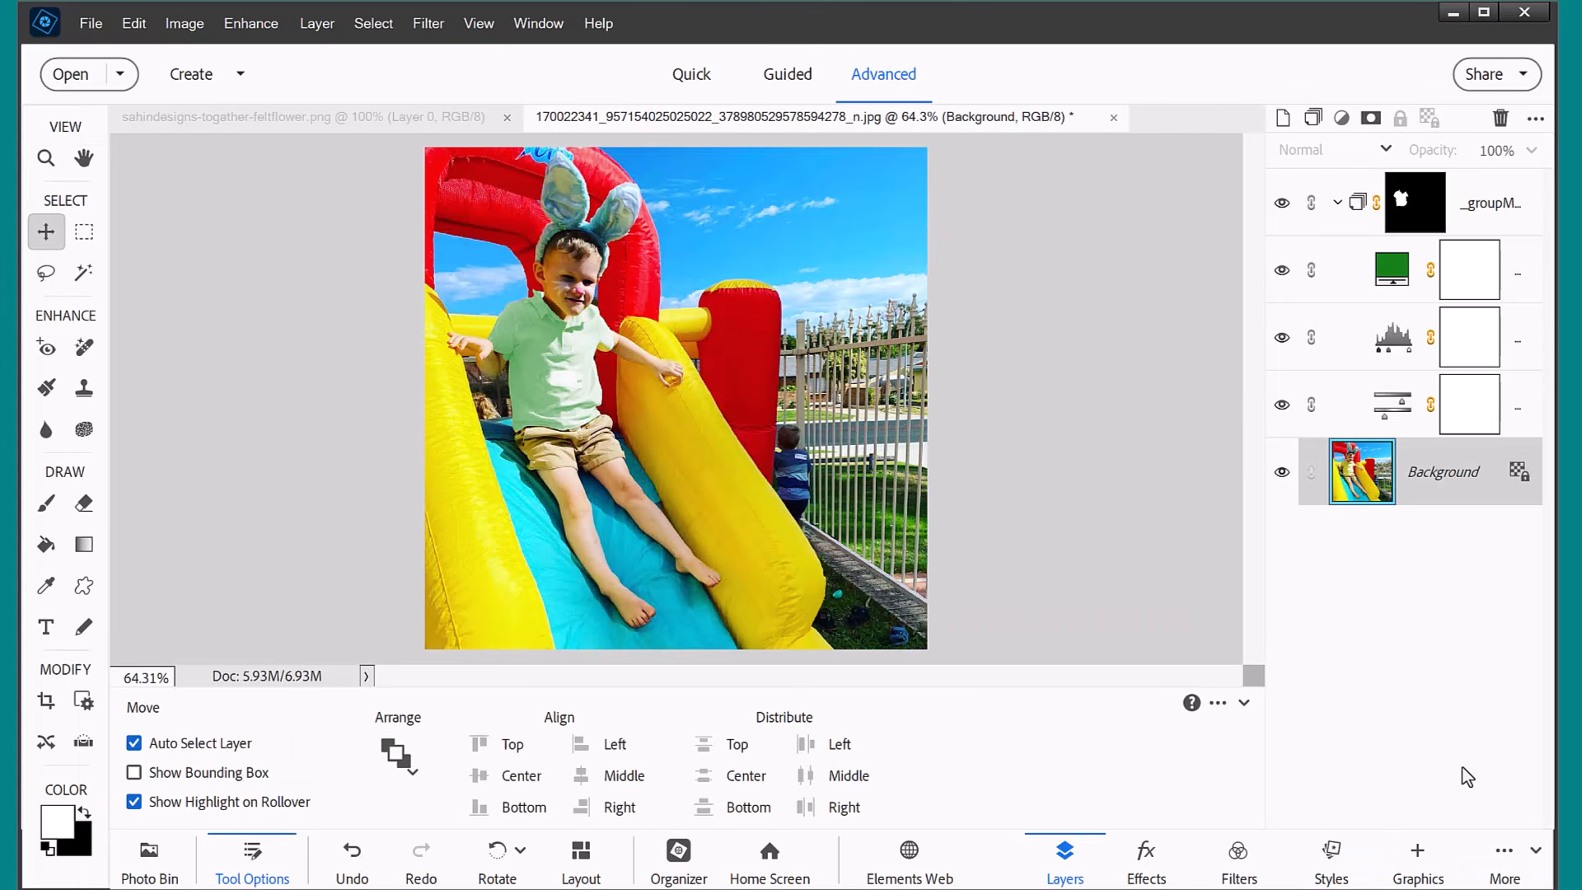
Toggle the visibility of the shirt's layer group and its color fill and adjustment layers to examine each one's effect, leaving all visible.
left_click(1282, 203)
left_click(1282, 271)
left_click(1282, 337)
left_click(1282, 403)
left_click(1282, 404)
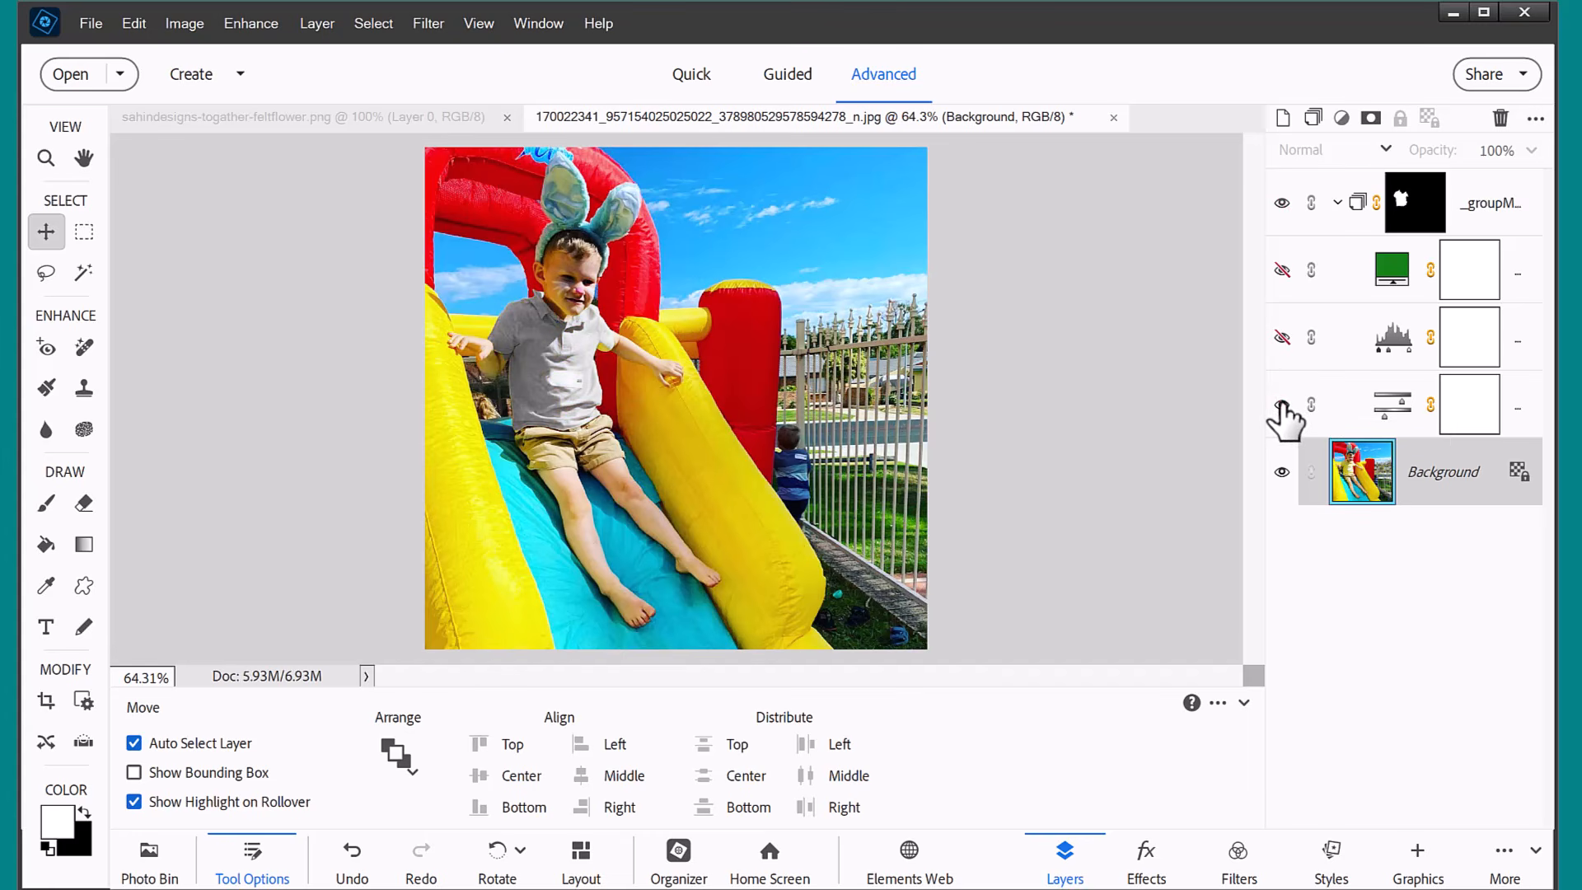
left_click(1279, 340)
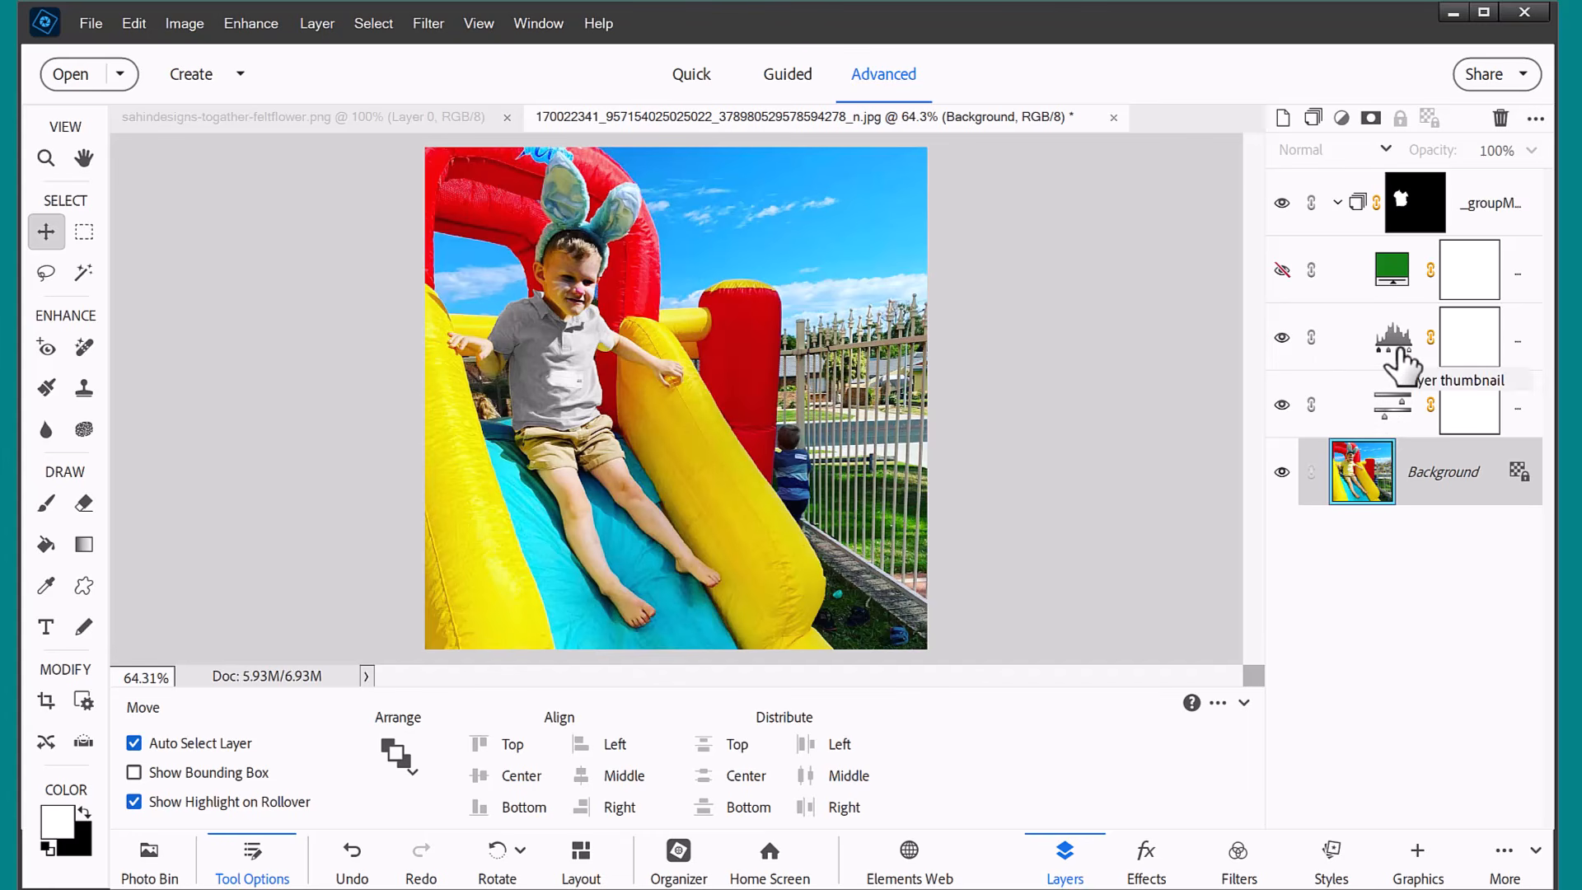
left_click(1280, 272)
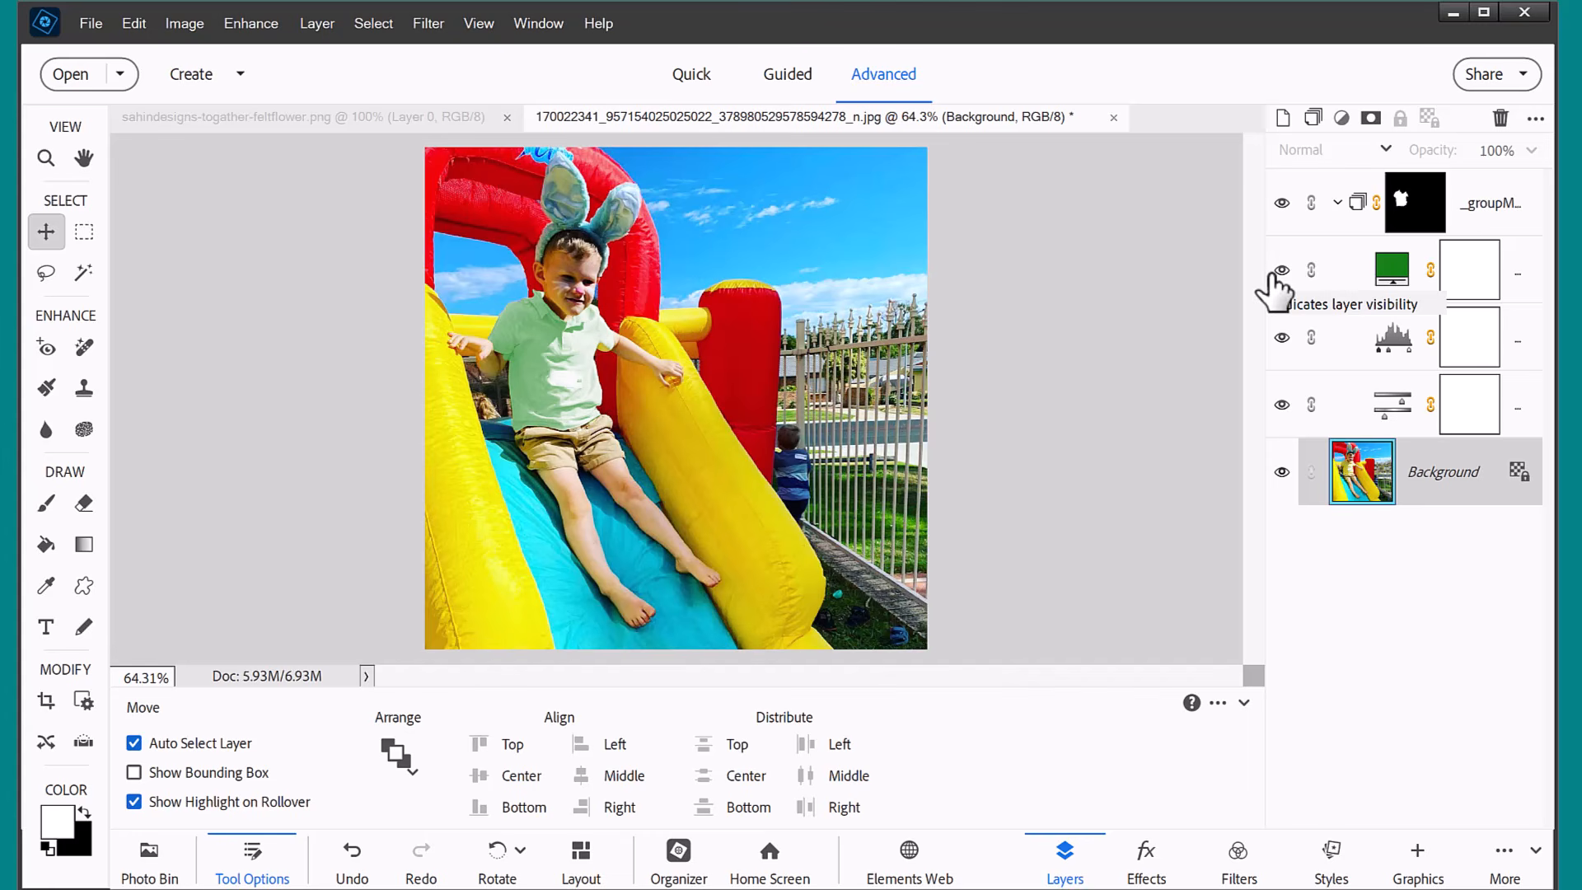
Select the green color fill layer, and collapse and re-expand the shirt's layer group.
left_click(1352, 270)
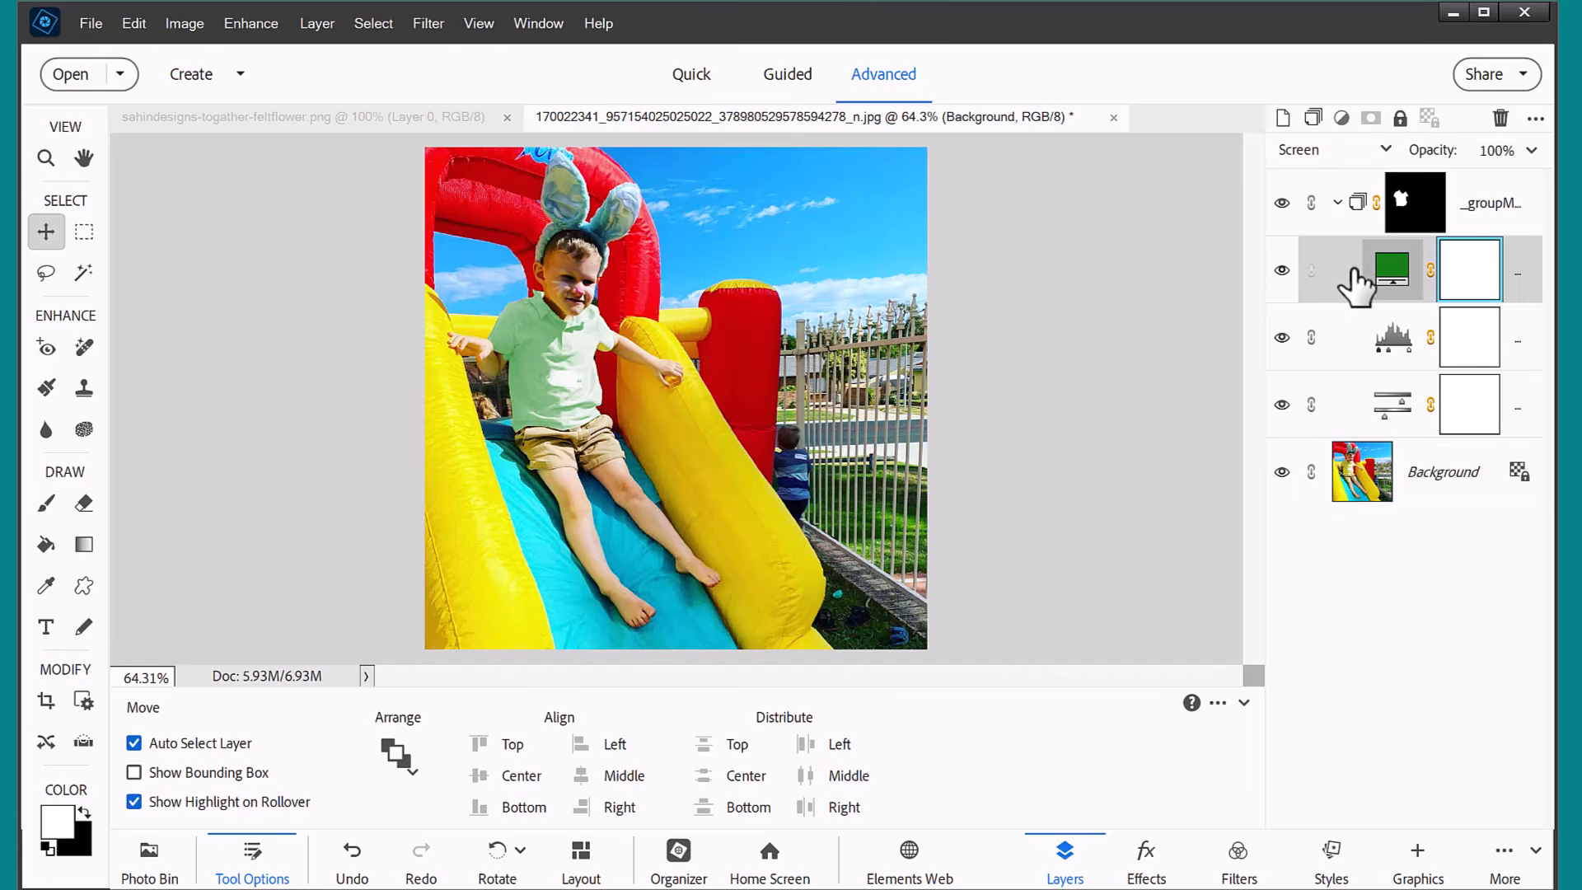
left_click(1337, 203)
left_click(1336, 204)
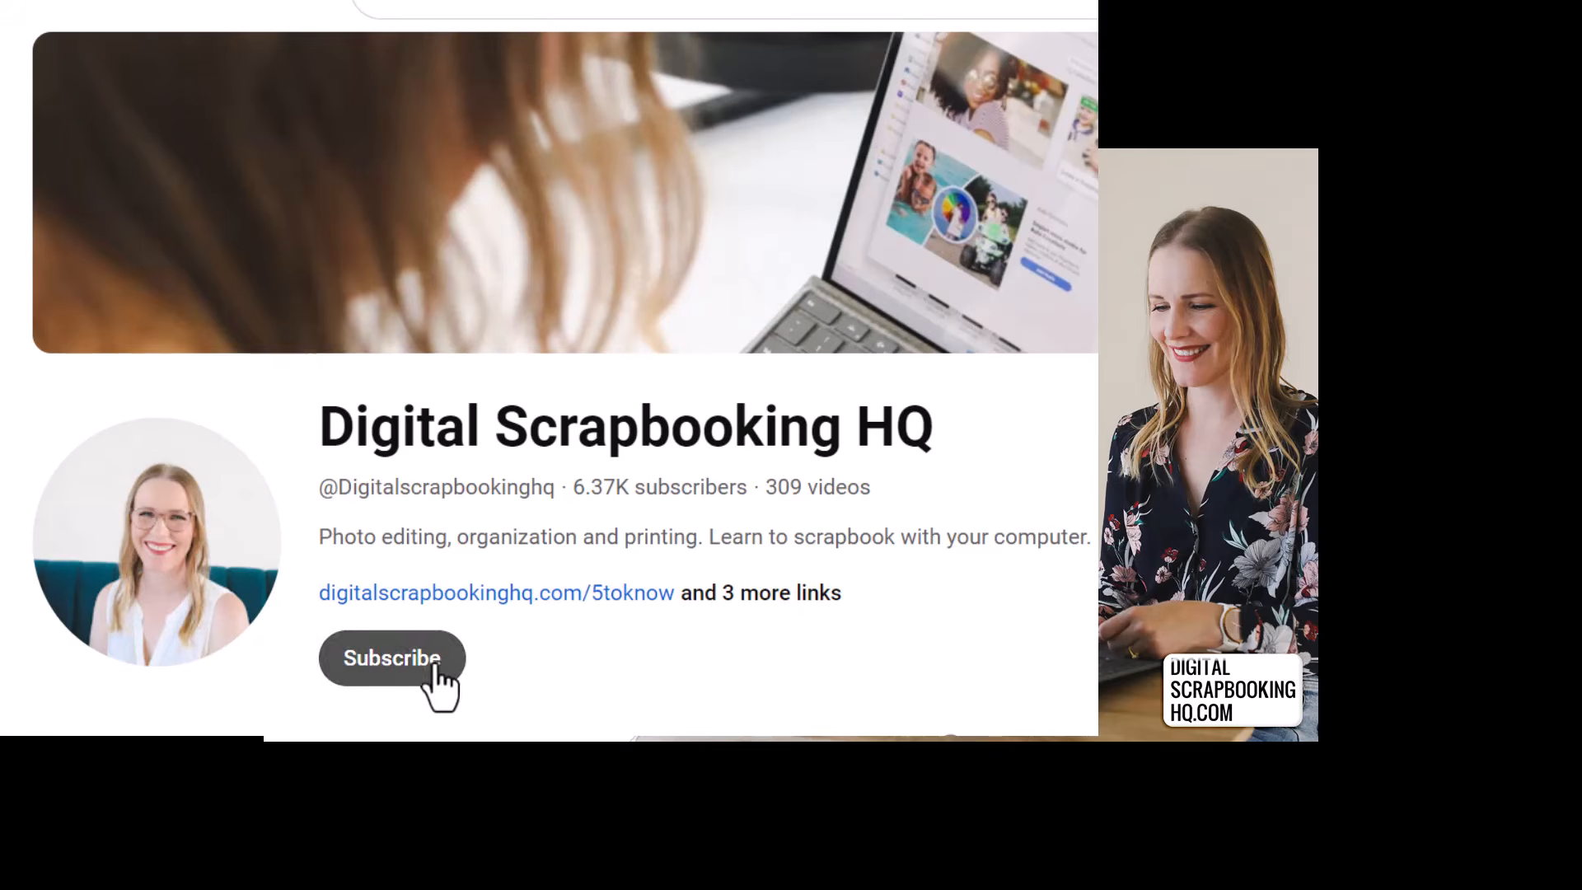
left_click(427, 664)
left_click(452, 678)
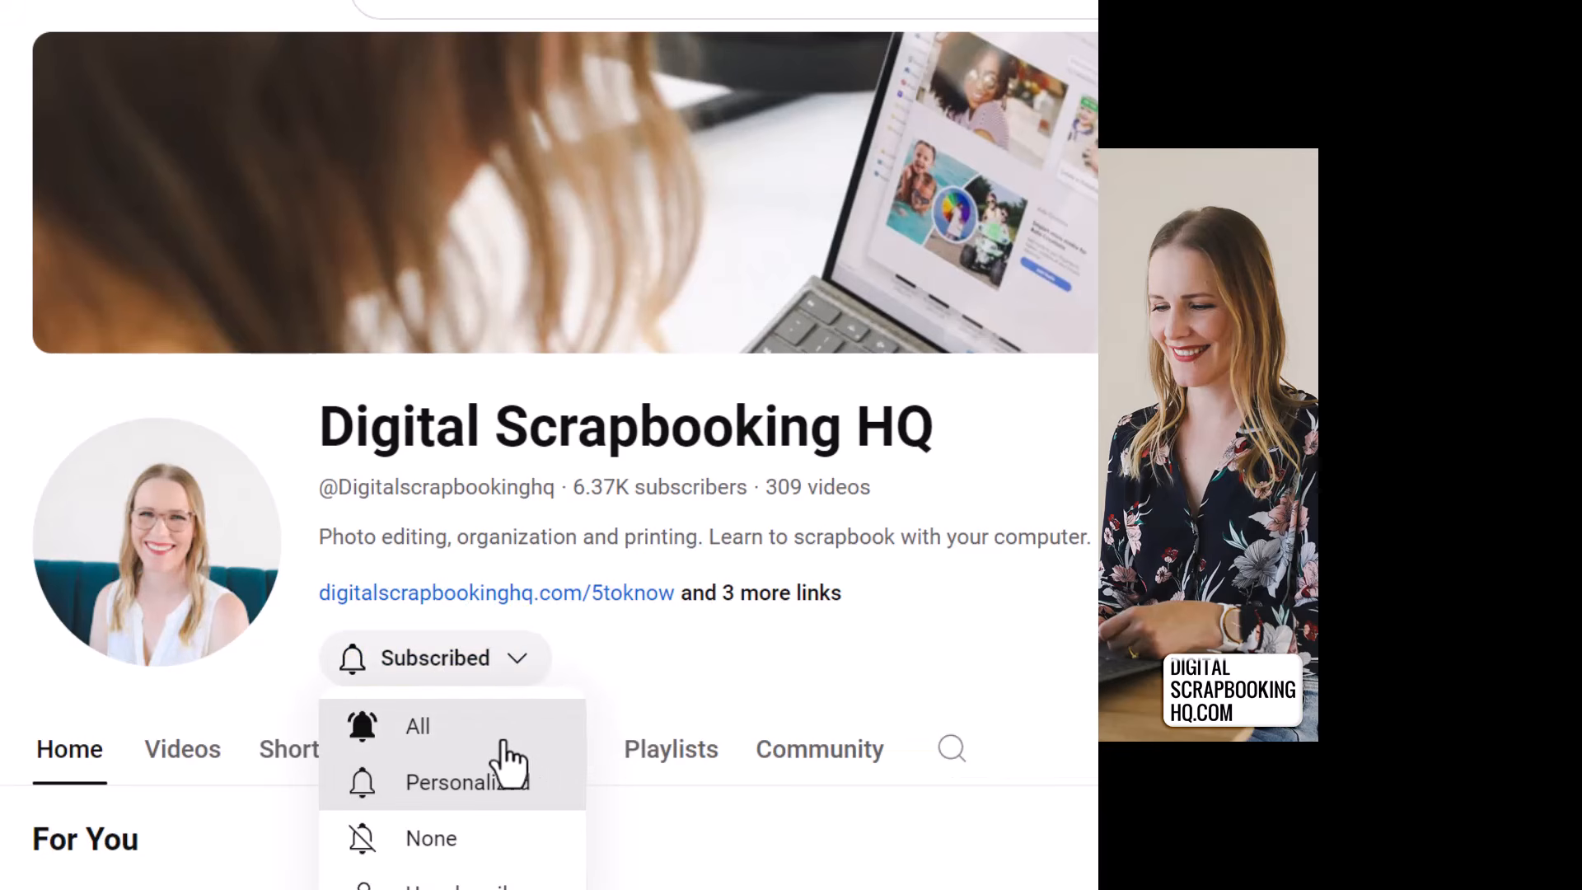